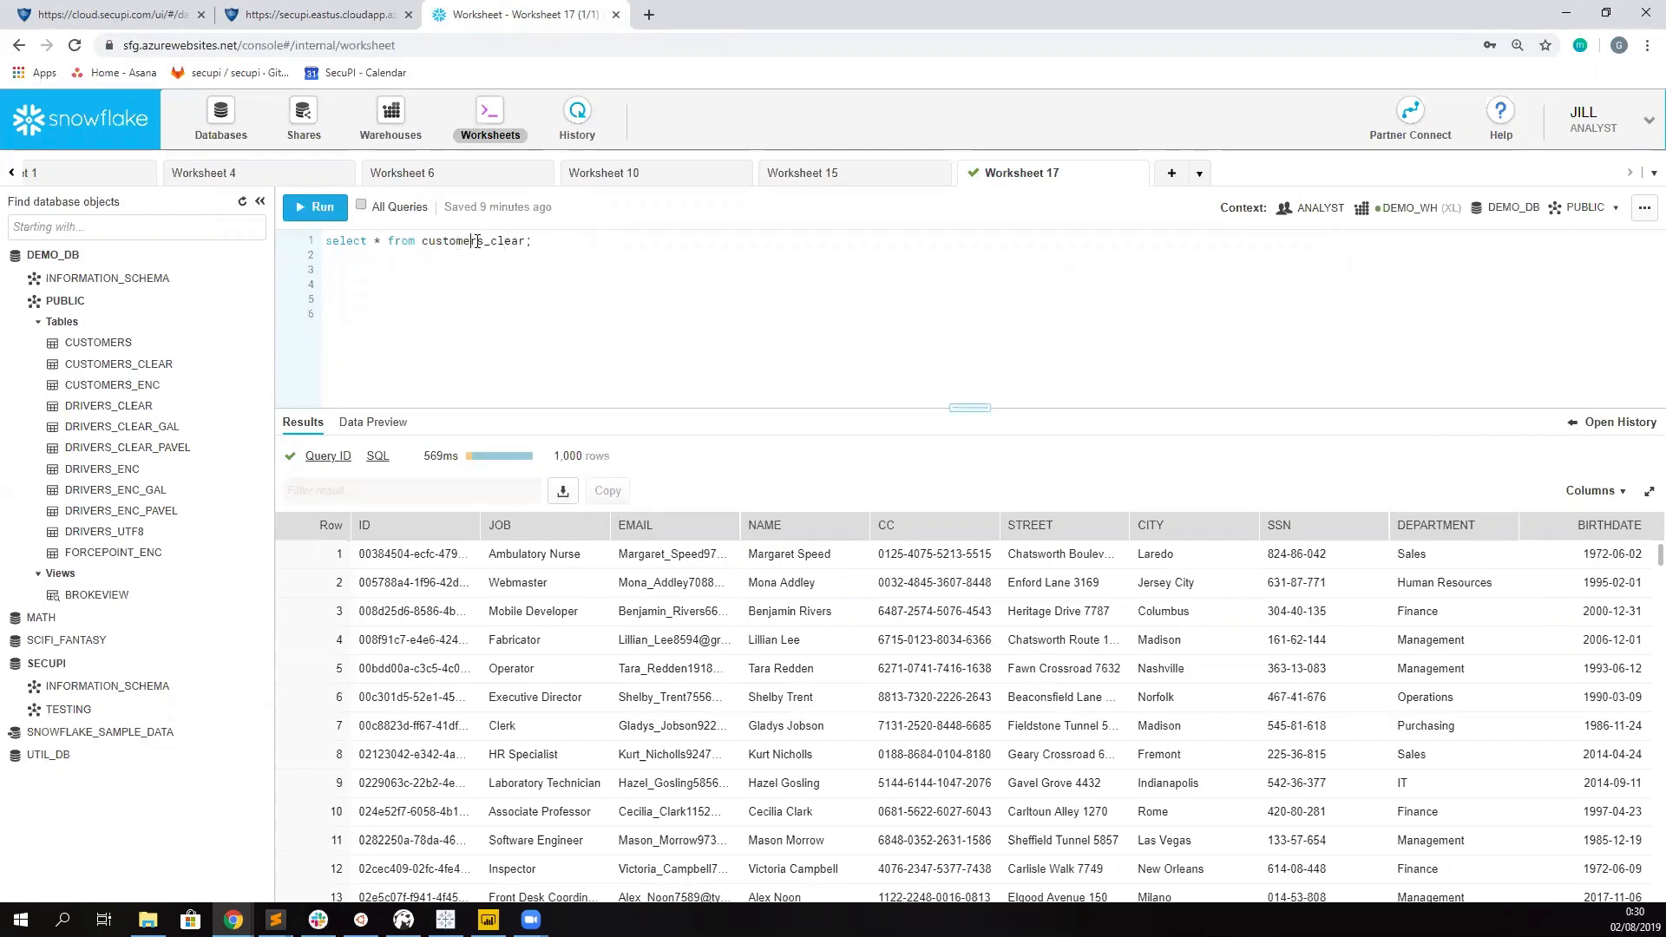
- Run the select * from customers_clear query in Snowflake, switch to the SecuPi real-time dashboard and refresh its request log
{"action": "key", "text": "ctrl+Return"}
{"action": "left_click", "coordinate": [326, 19]}
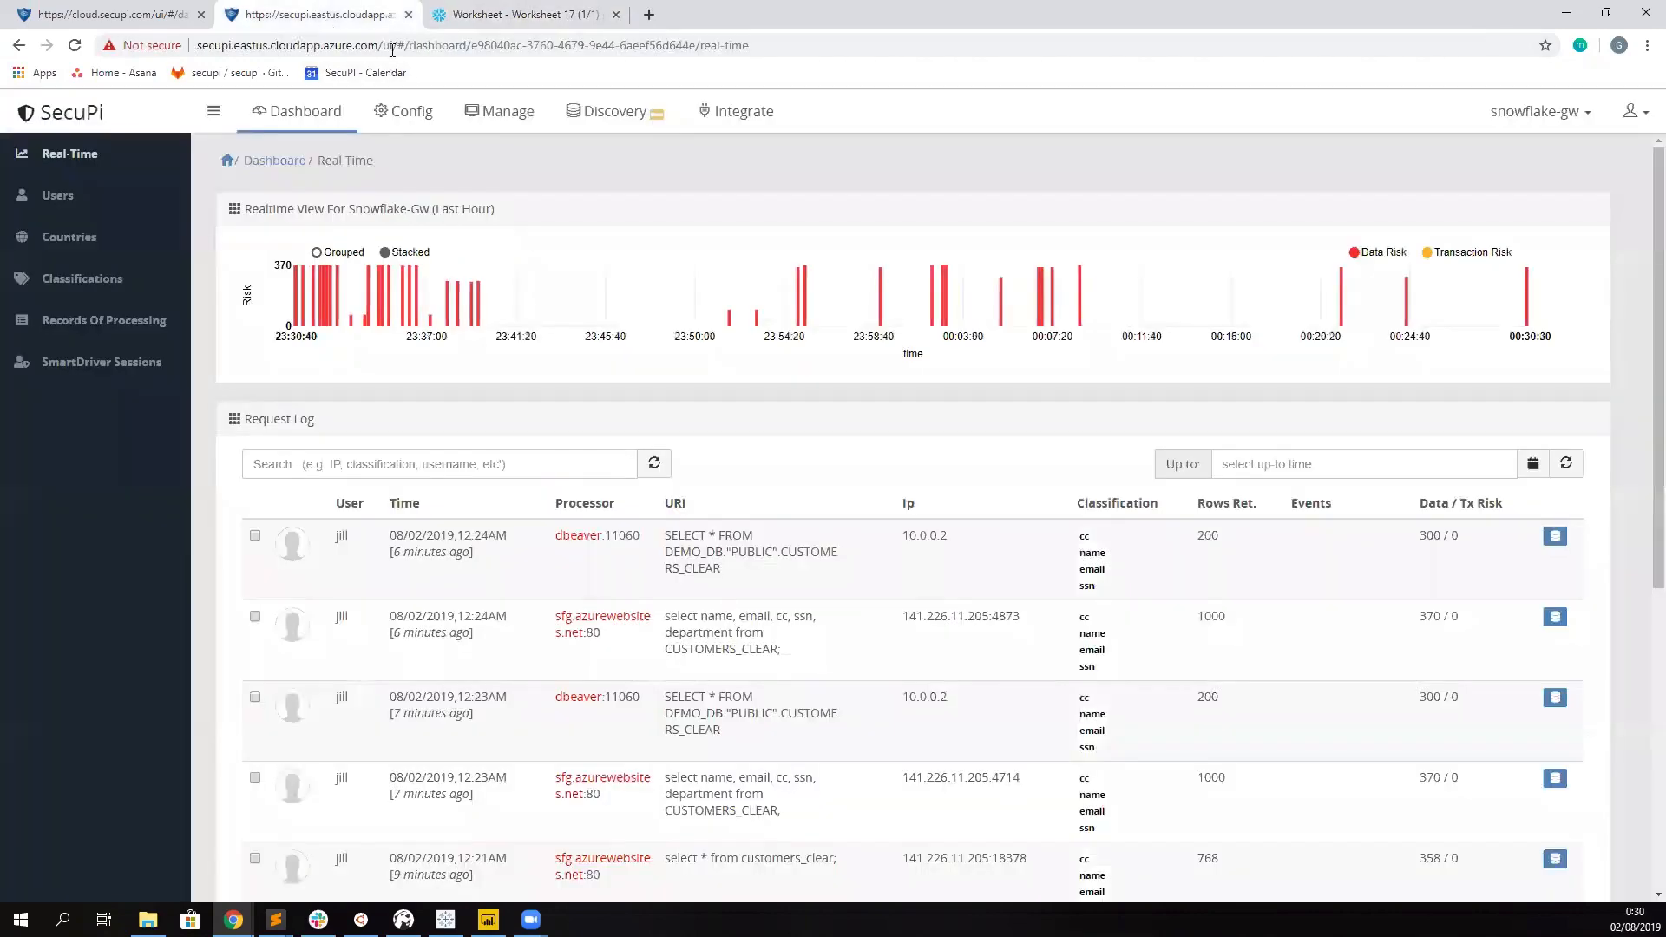
{"action": "left_click", "coordinate": [1566, 466]}
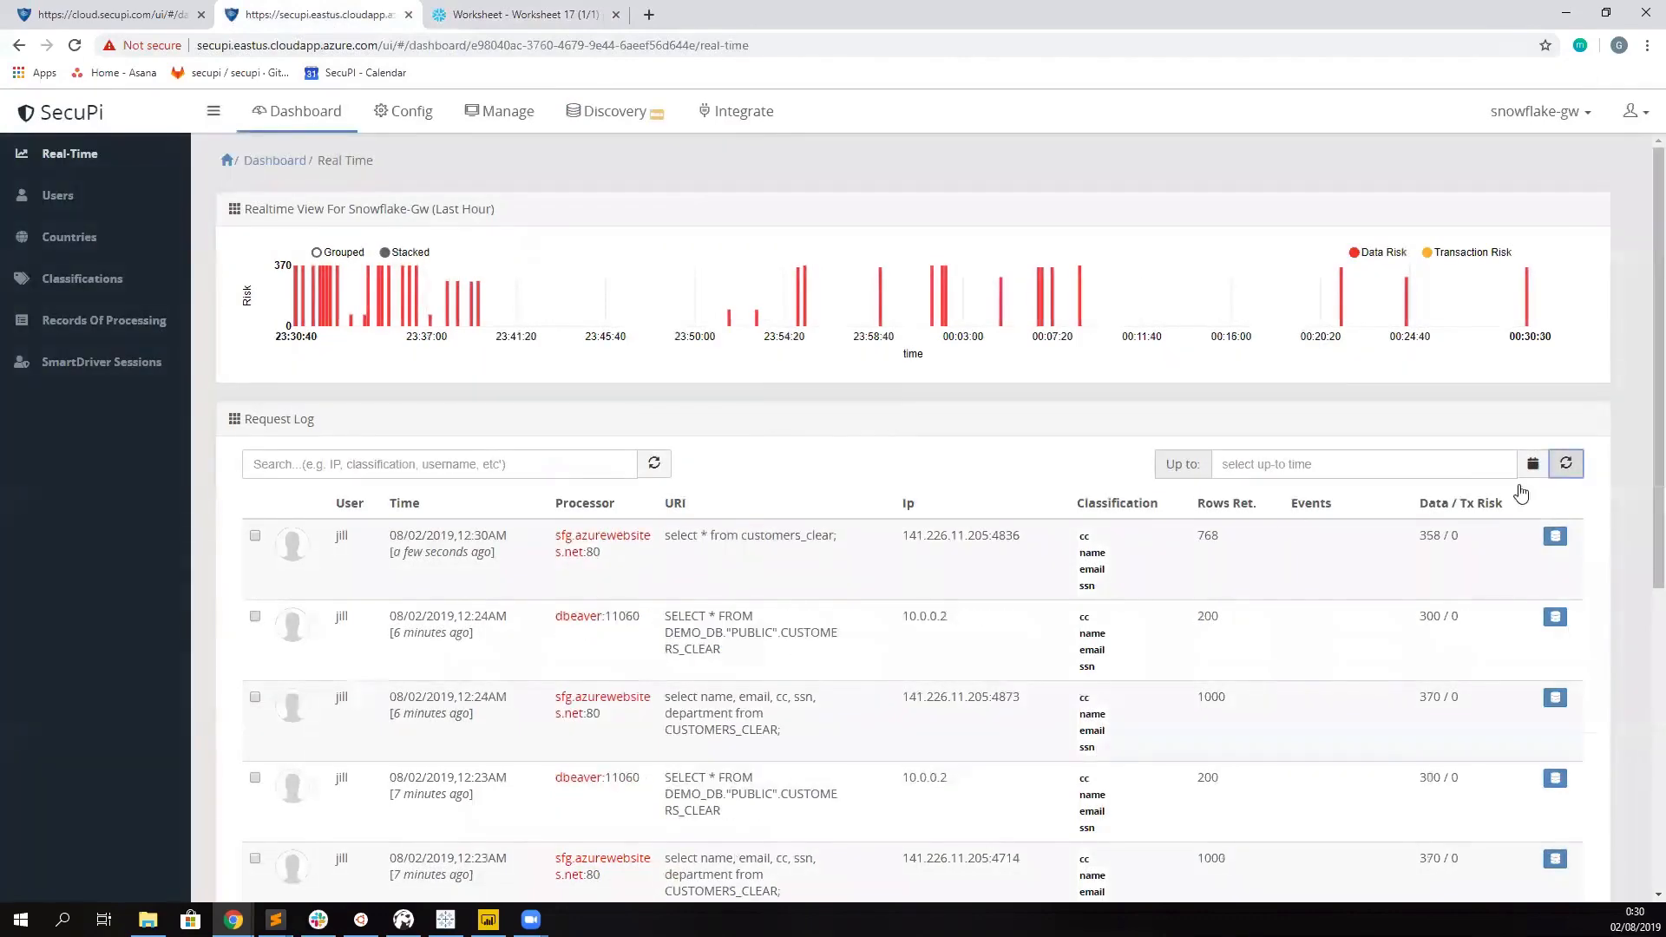
- Examine the newest request log entry's time, query, processor, user and data classifications, comparing it with the Snowflake worksheet
{"action": "left_click_drag", "start_coordinate": [405, 556], "coordinate": [446, 555]}
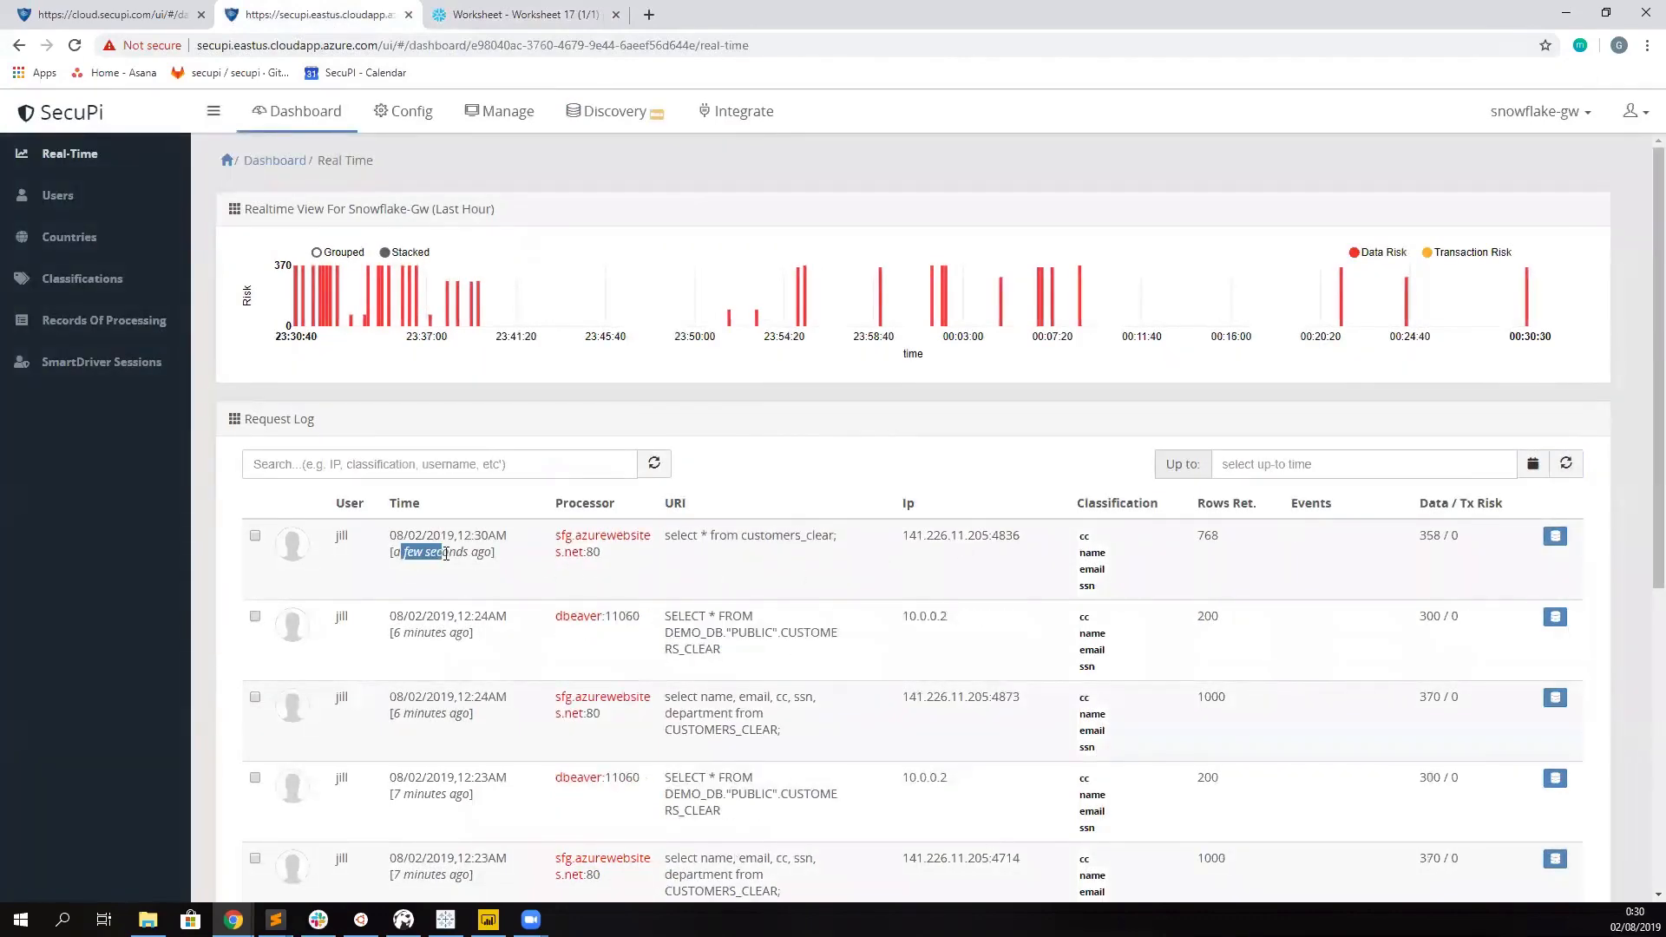
{"action": "left_click_drag", "start_coordinate": [665, 535], "coordinate": [835, 534]}
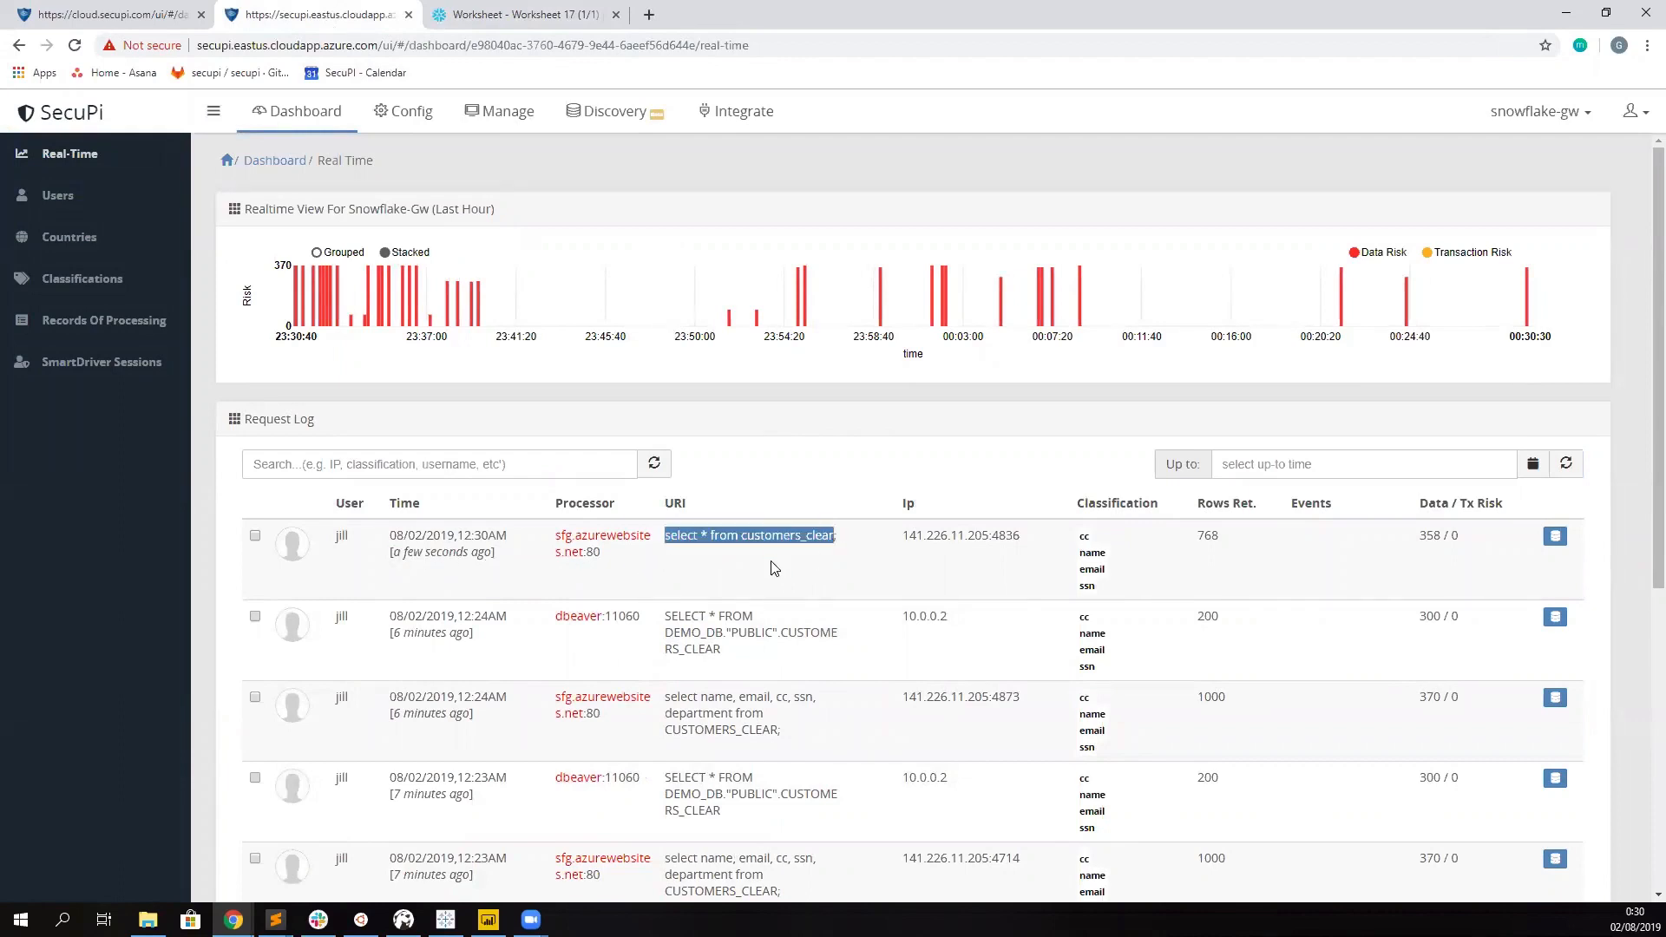
{"action": "triple_click", "coordinate": [605, 564]}
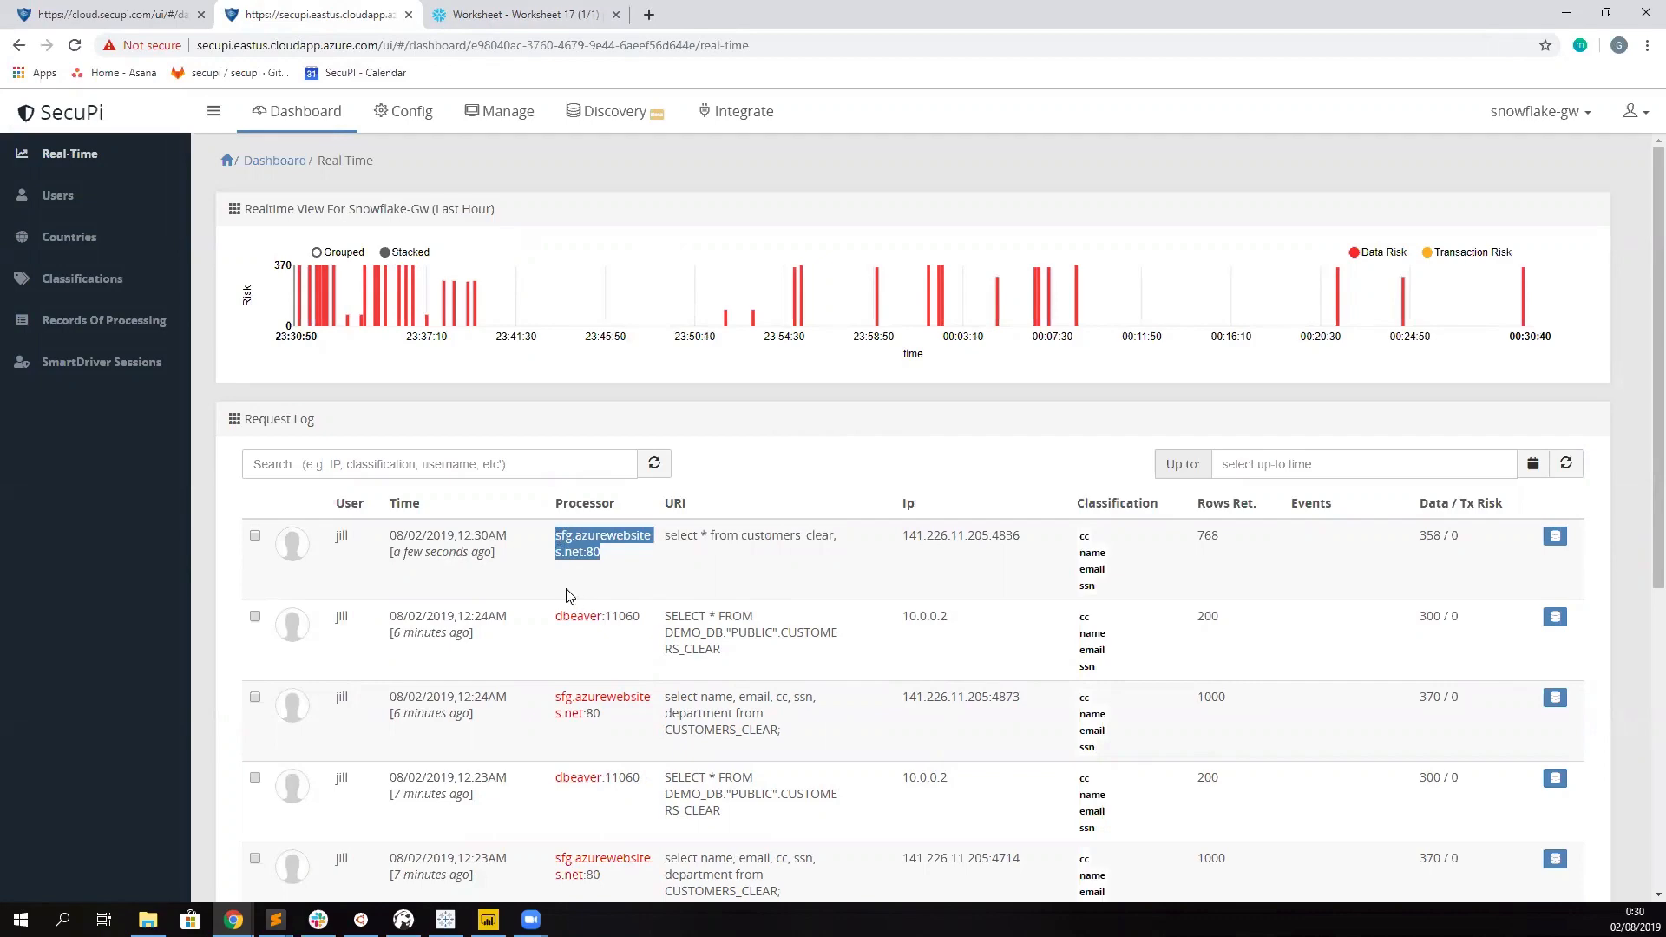
{"action": "left_click", "coordinate": [403, 554]}
{"action": "left_click_drag", "start_coordinate": [335, 540], "coordinate": [359, 547]}
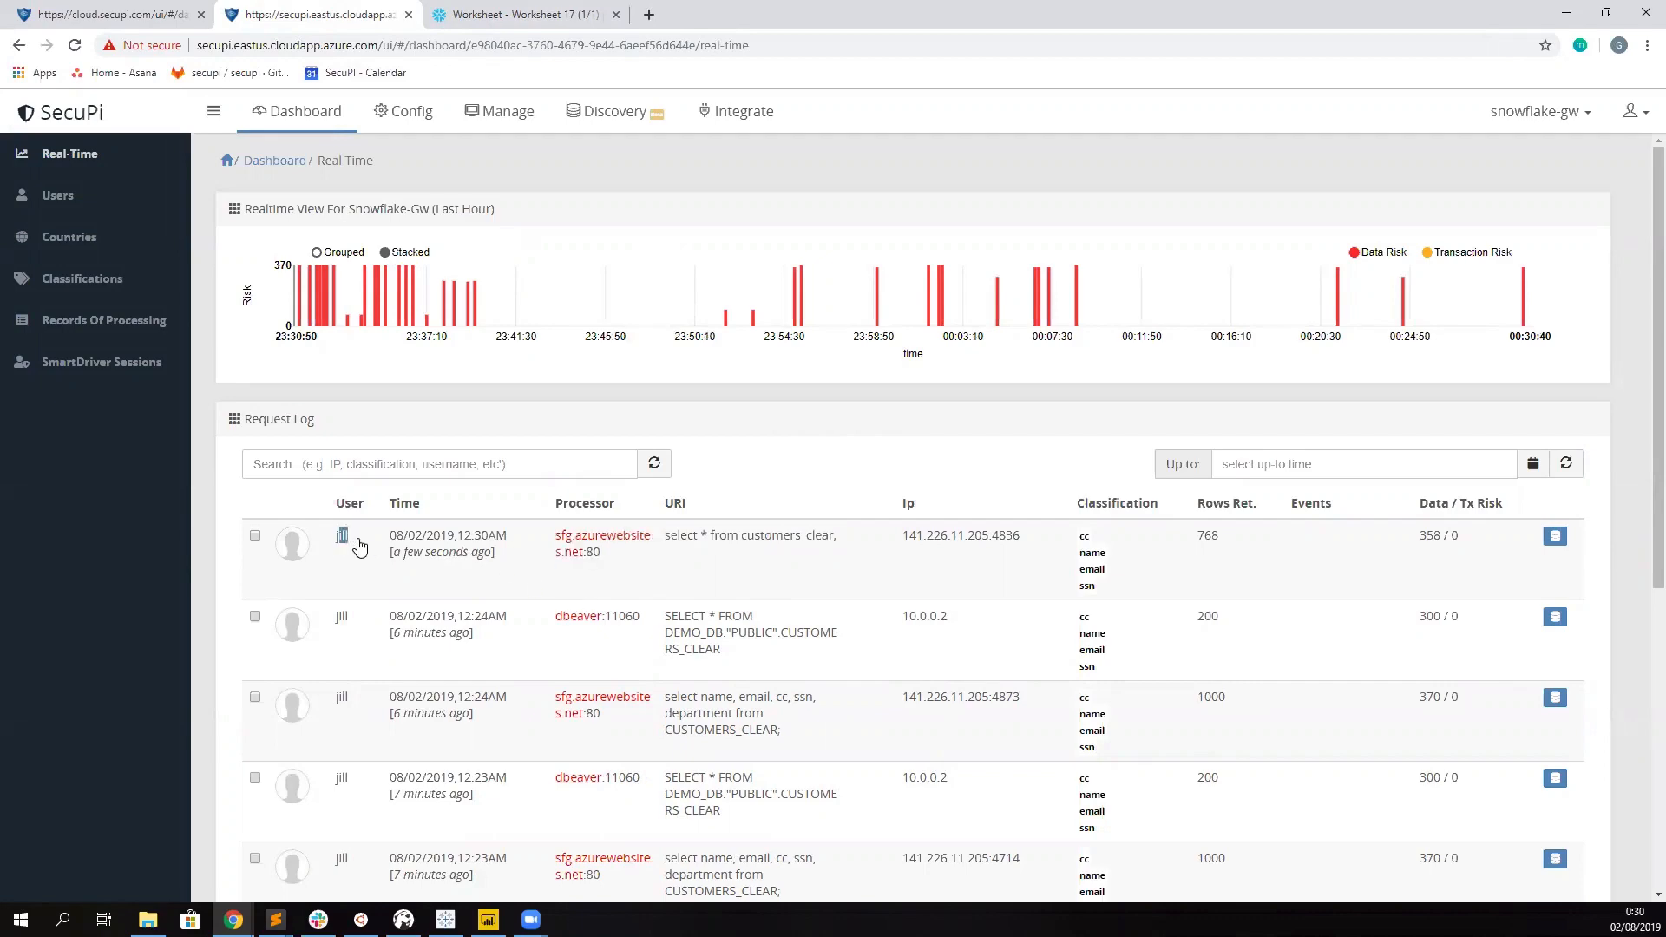
{"action": "left_click", "coordinate": [512, 15]}
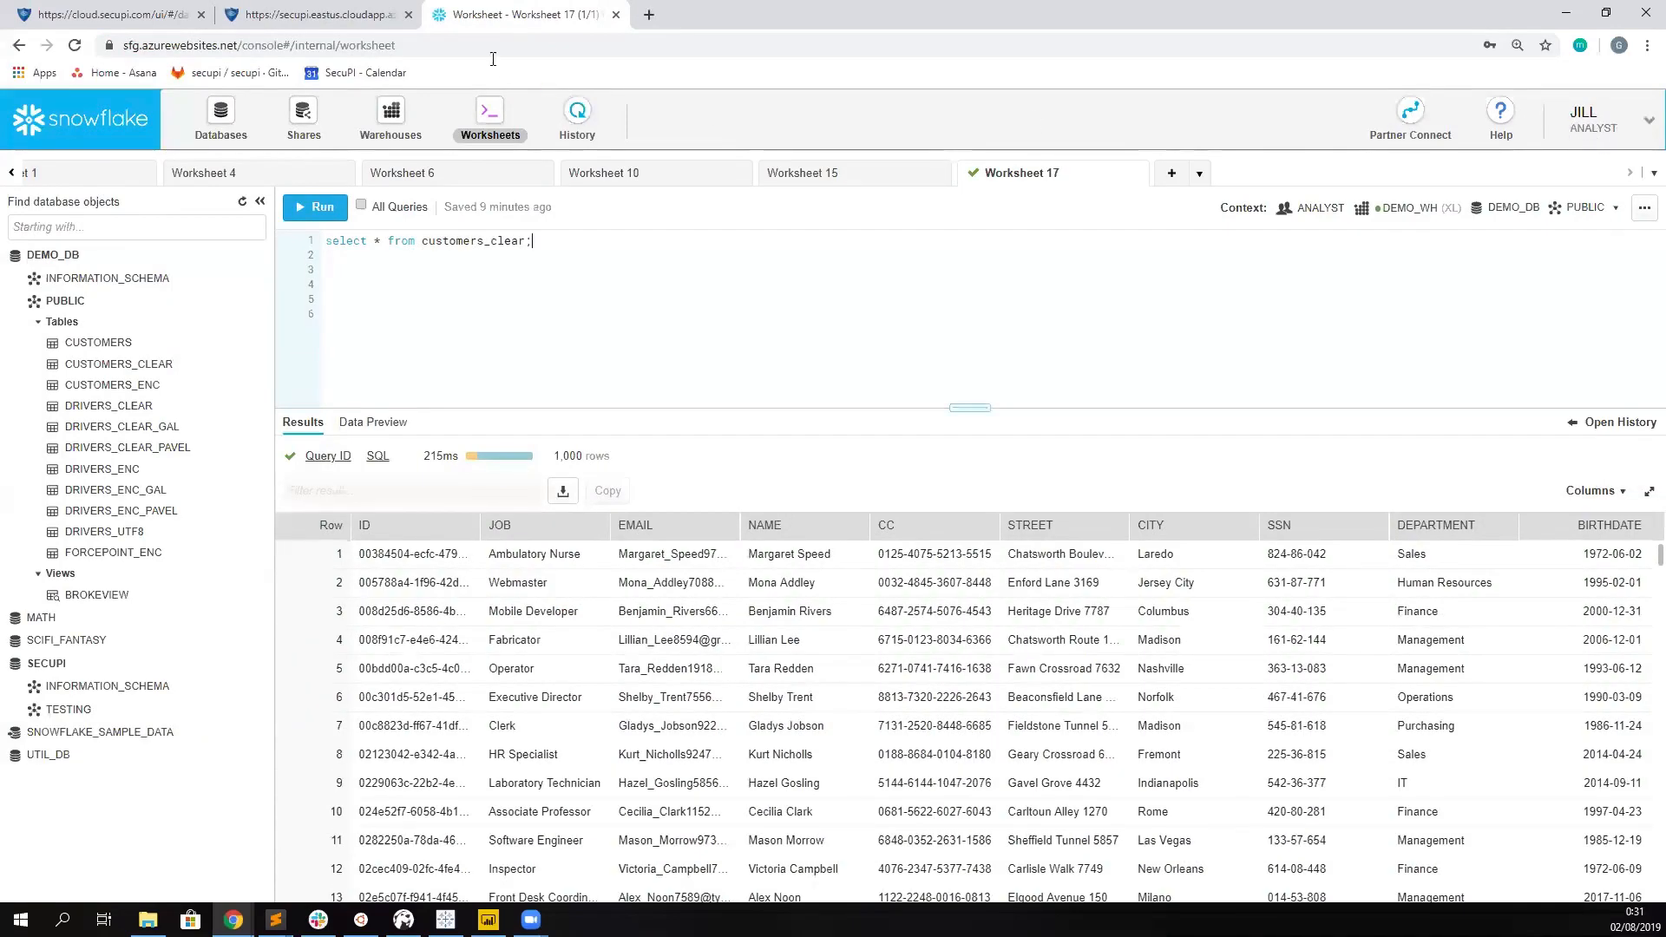
{"action": "left_click", "coordinate": [335, 19]}
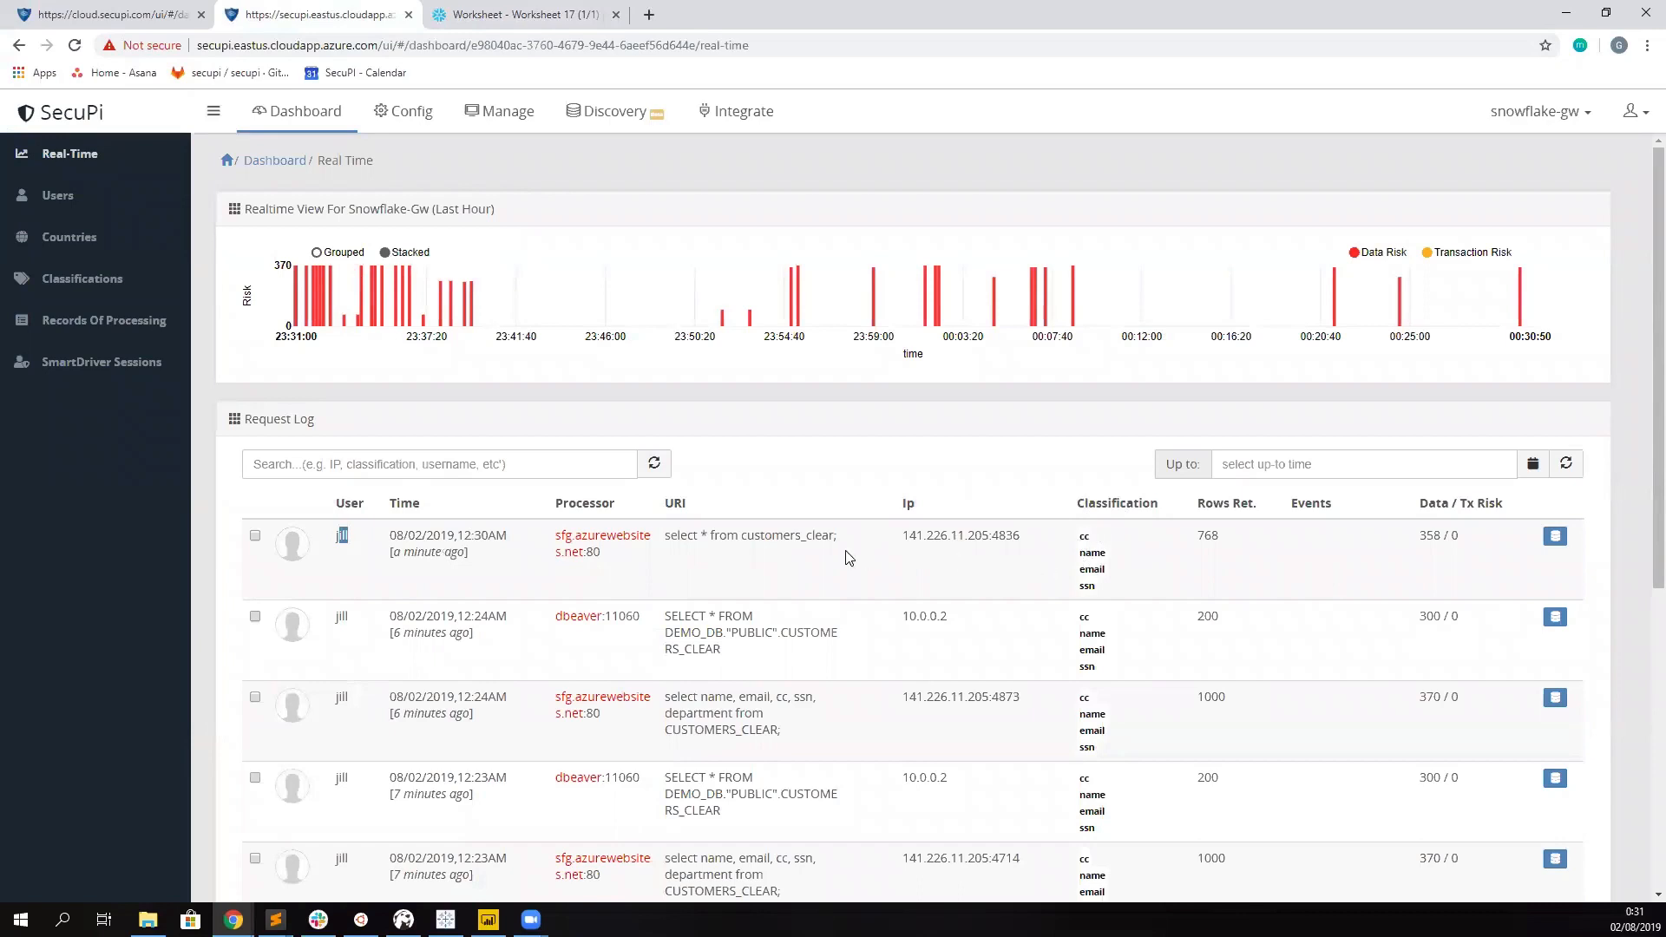
{"action": "left_click", "coordinate": [1085, 553]}
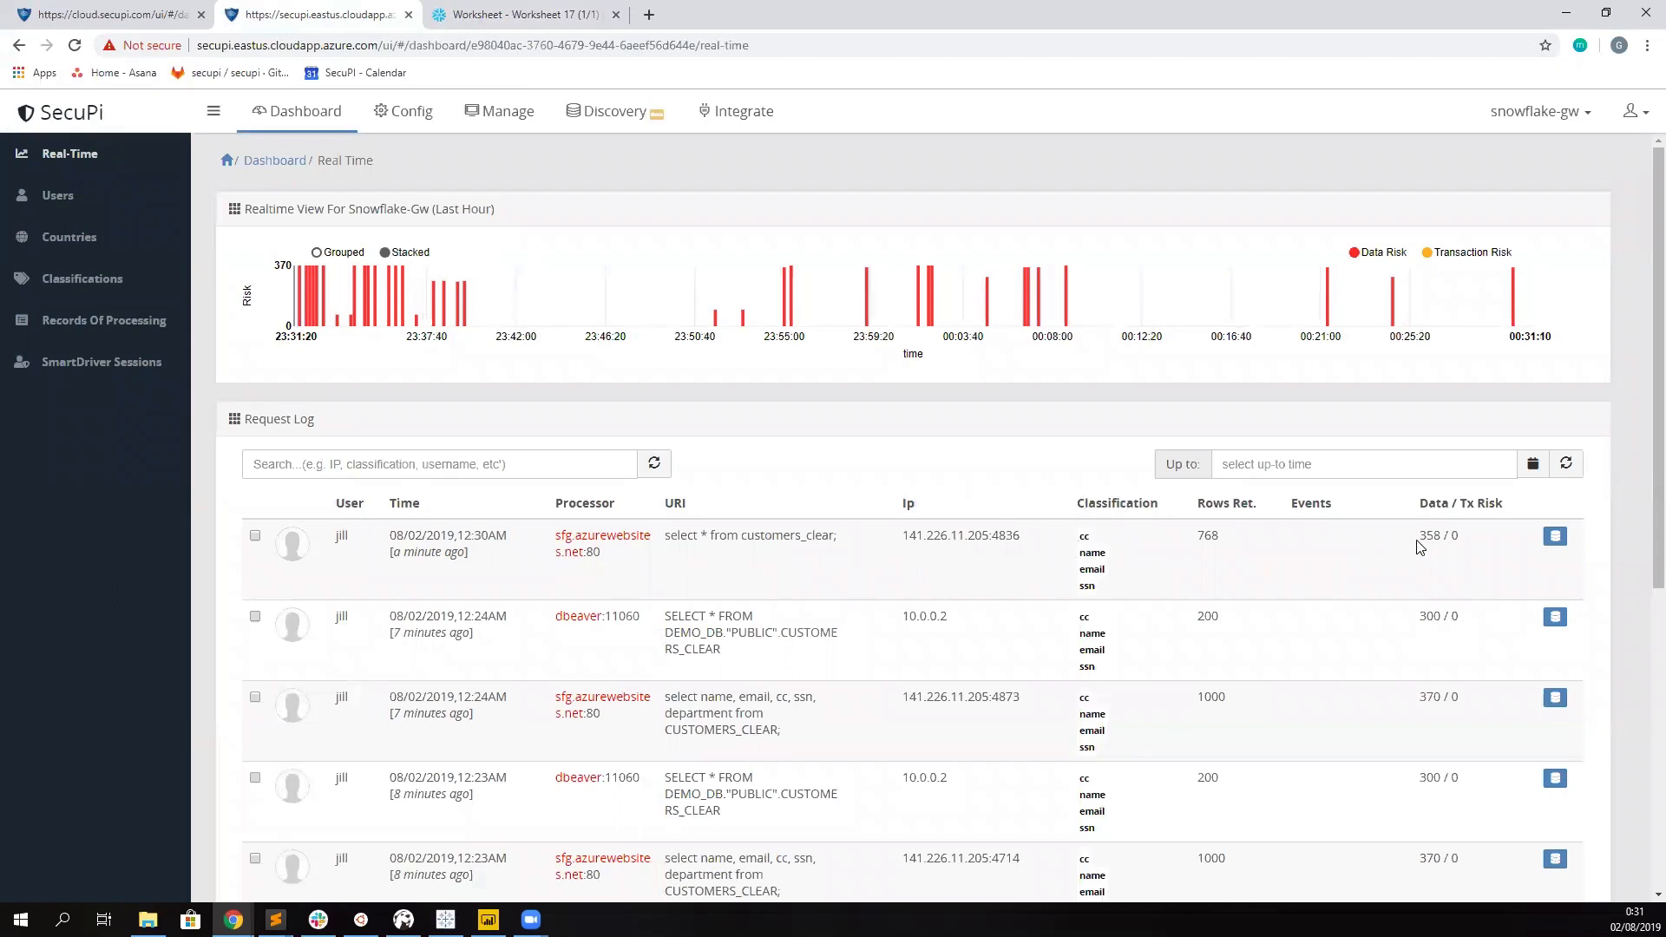
- Open the newest request's details, check its user and known roles, and inspect the sample data of its customers_clear read
{"action": "left_click", "coordinate": [1549, 536]}
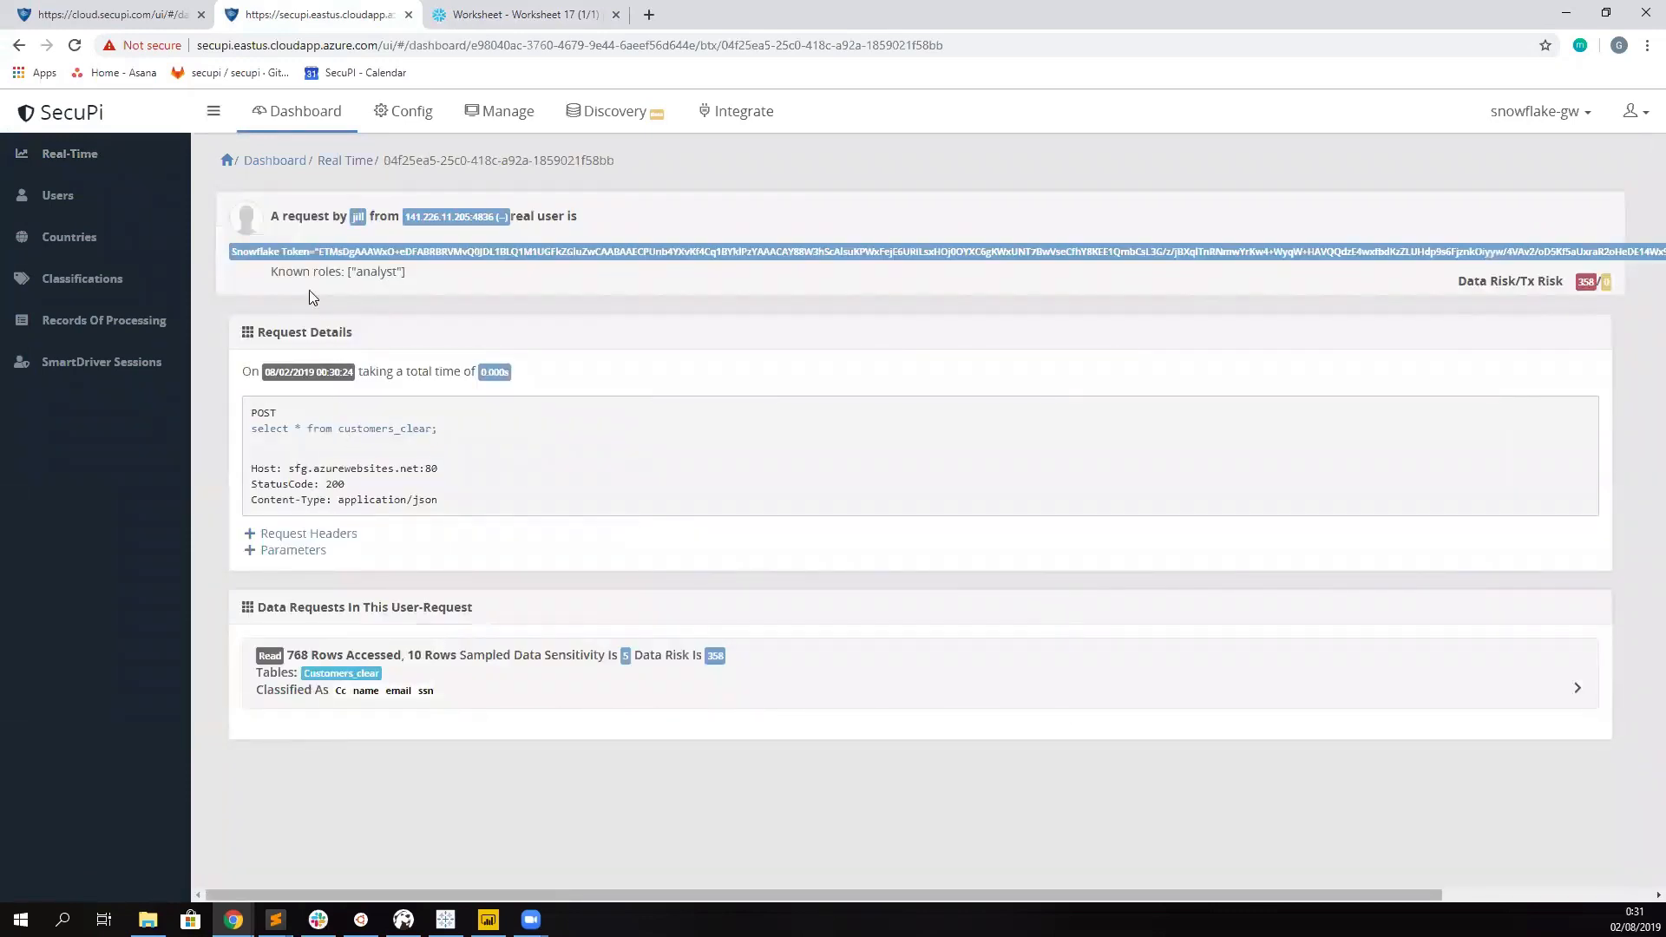
{"action": "left_click_drag", "start_coordinate": [348, 217], "coordinate": [374, 221]}
{"action": "double_click", "coordinate": [375, 272]}
{"action": "left_click", "coordinate": [364, 272]}
{"action": "left_click", "coordinate": [423, 667]}
{"action": "scroll", "coordinate": [743, 623], "scroll_direction": "down", "scroll_amount": 5}
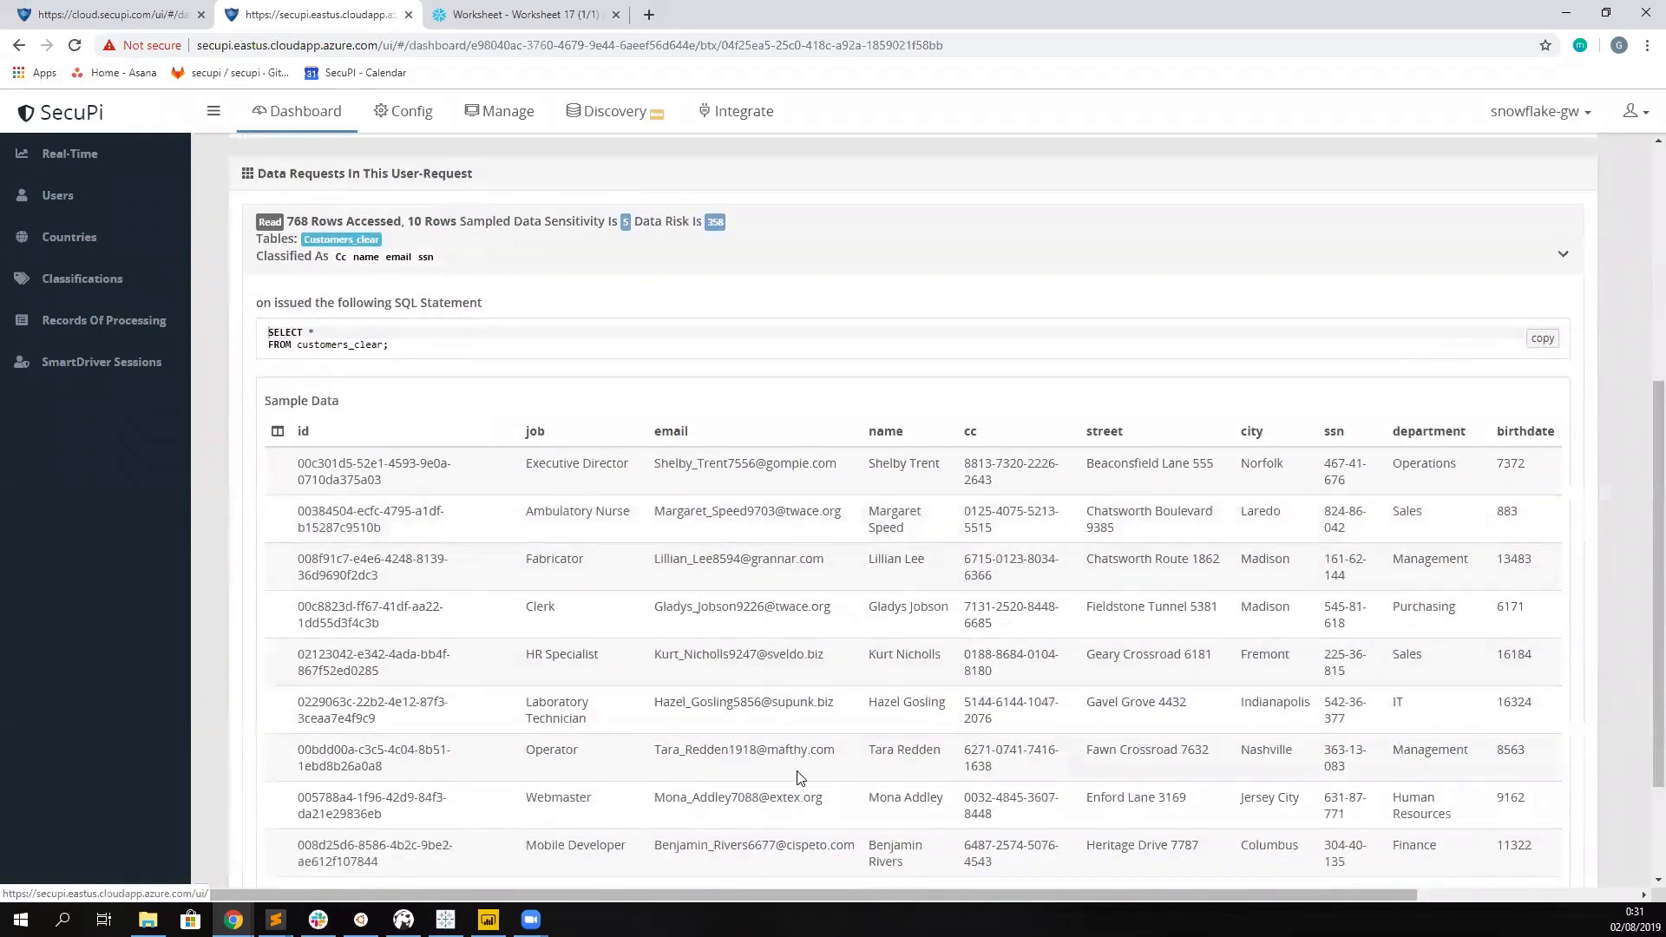
{"action": "scroll", "coordinate": [811, 721], "scroll_direction": "up", "scroll_amount": 2}
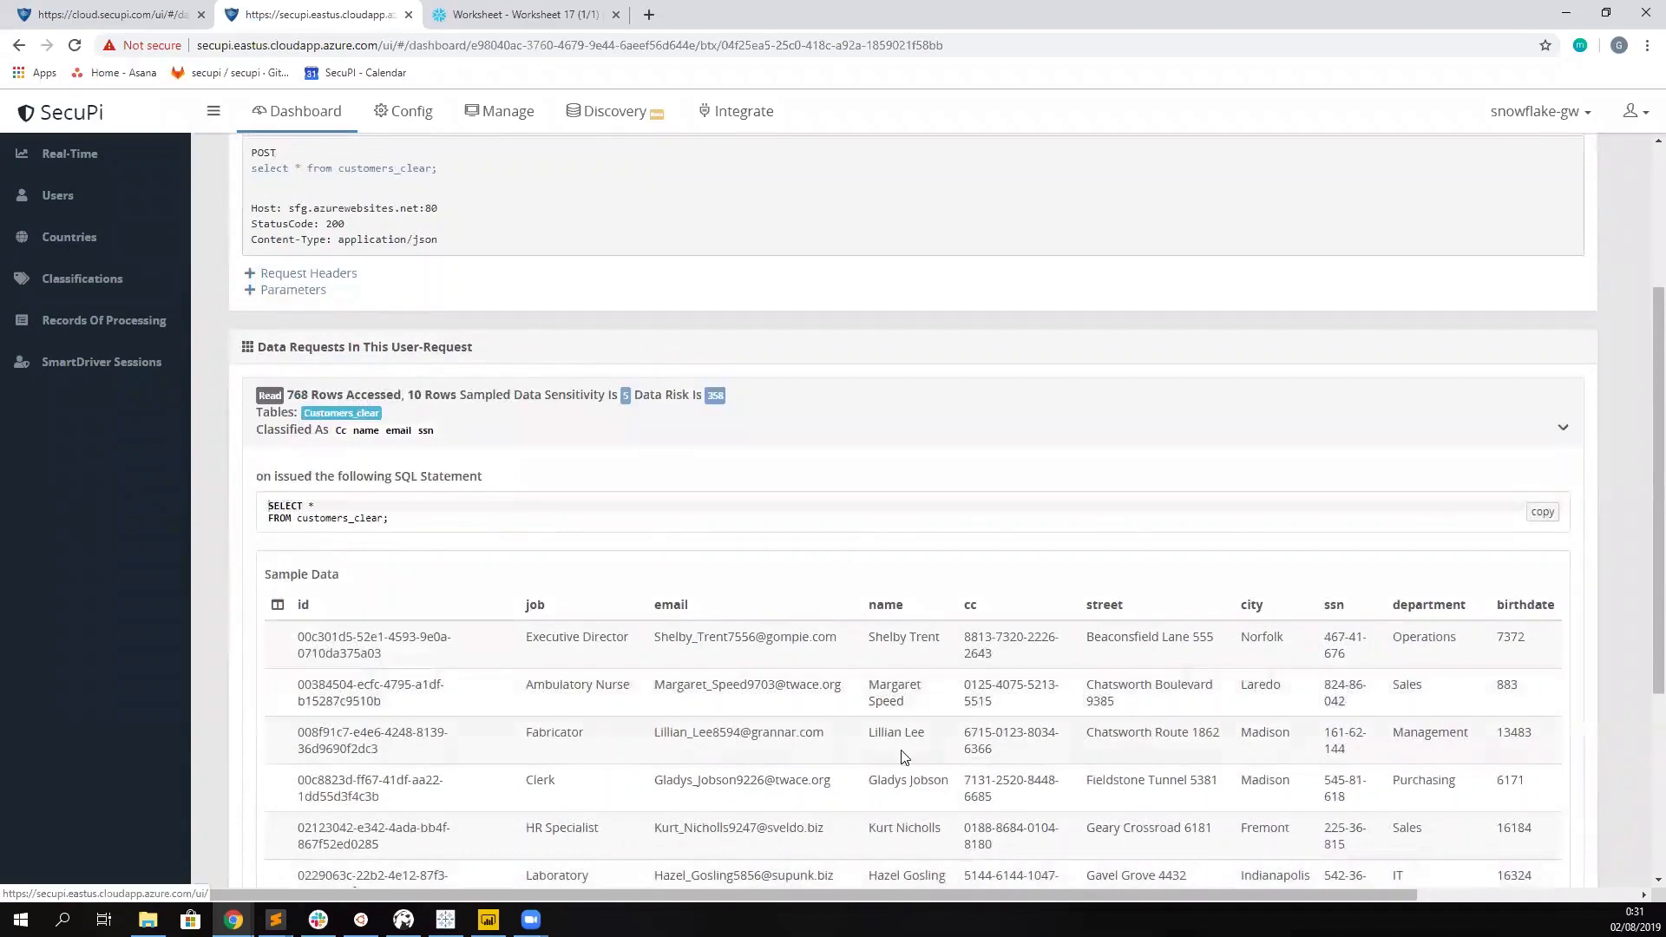
{"action": "scroll", "coordinate": [771, 476], "scroll_direction": "up", "scroll_amount": 3}
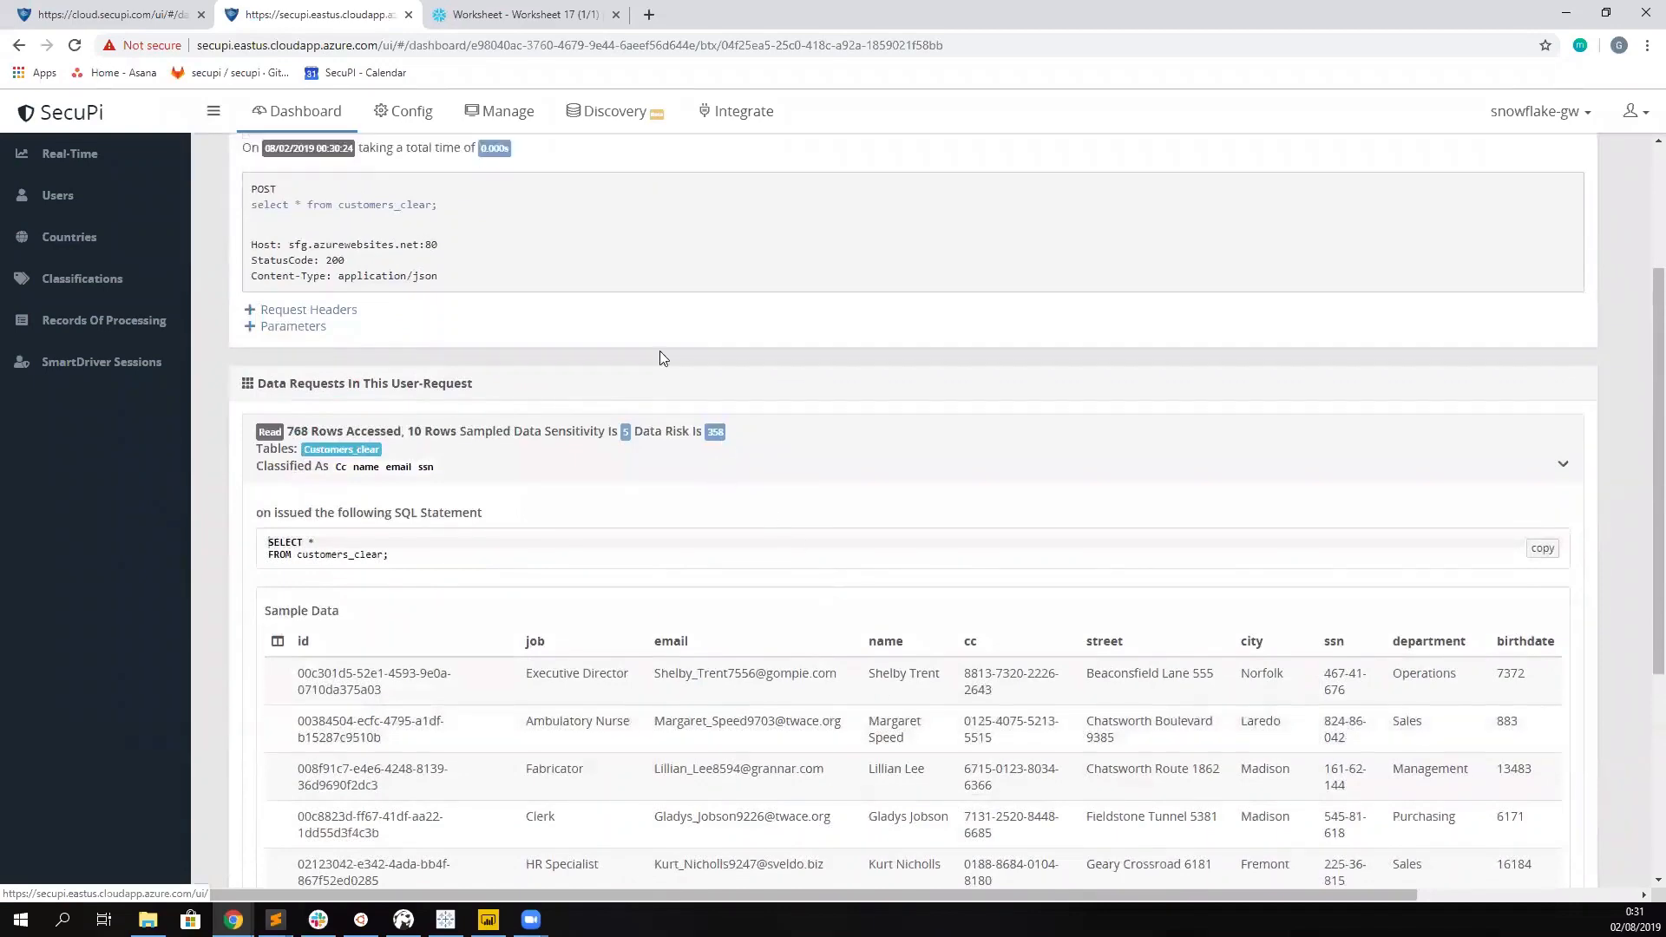
- In the SecuPi role mappings configuration, set the analyst role's action for the pii category to masked and save
{"action": "left_click", "coordinate": [346, 161]}
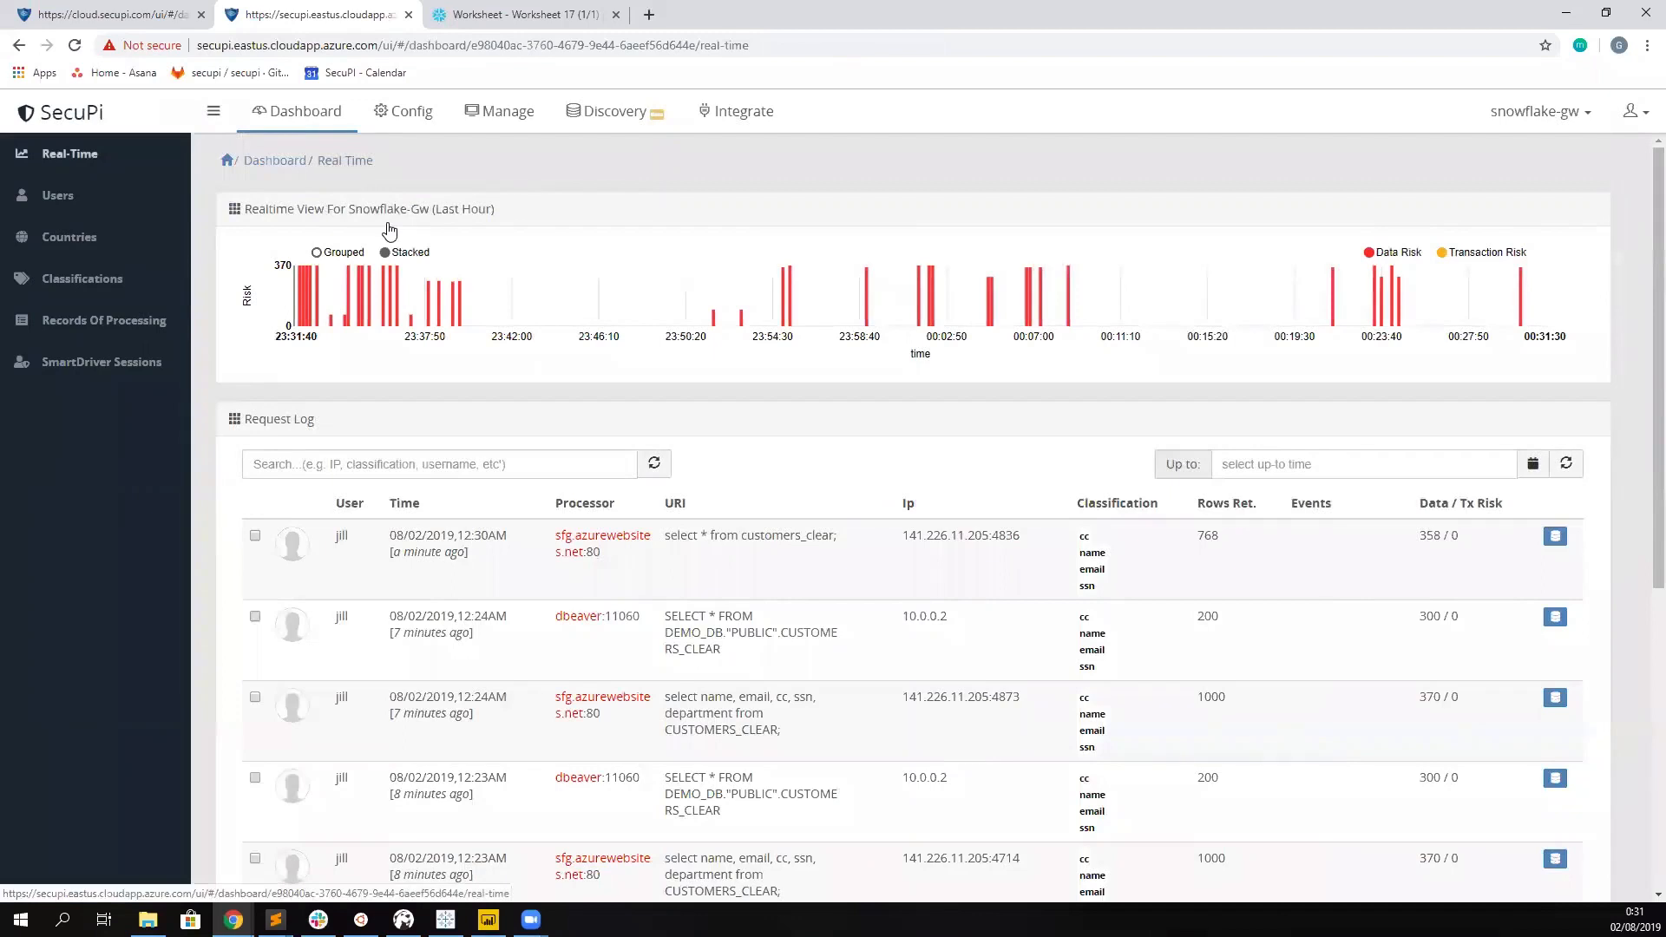
{"action": "left_click", "coordinate": [402, 111]}
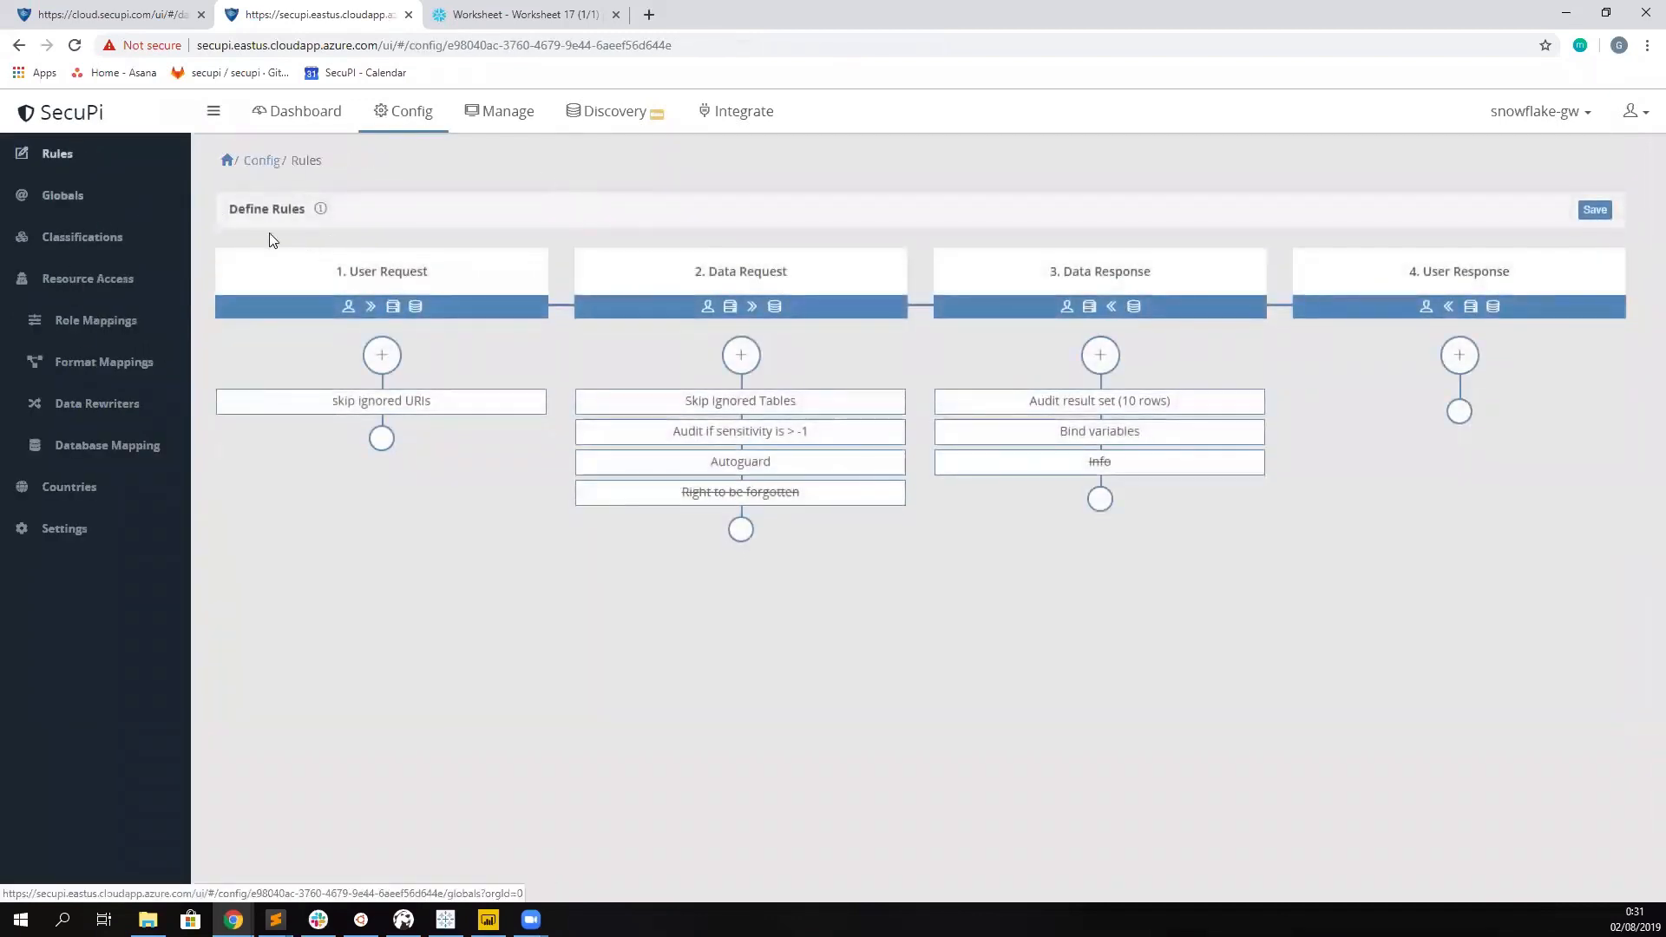
{"action": "left_click", "coordinate": [108, 322]}
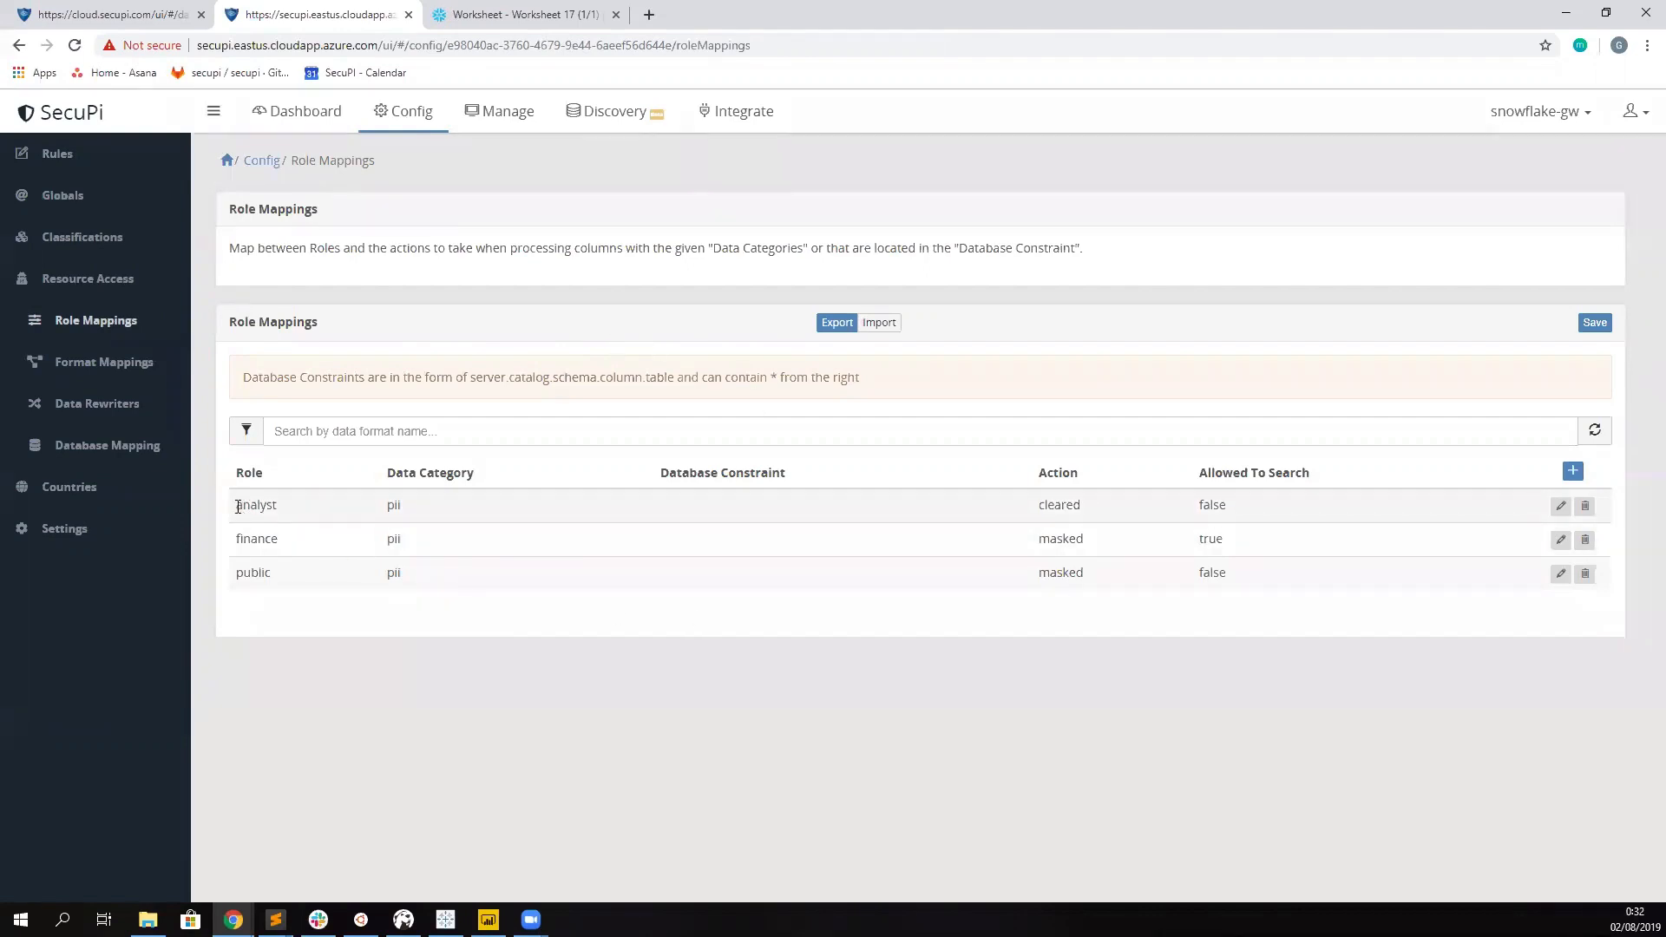
{"action": "left_click_drag", "start_coordinate": [238, 506], "coordinate": [425, 515]}
{"action": "left_click", "coordinate": [1562, 506]}
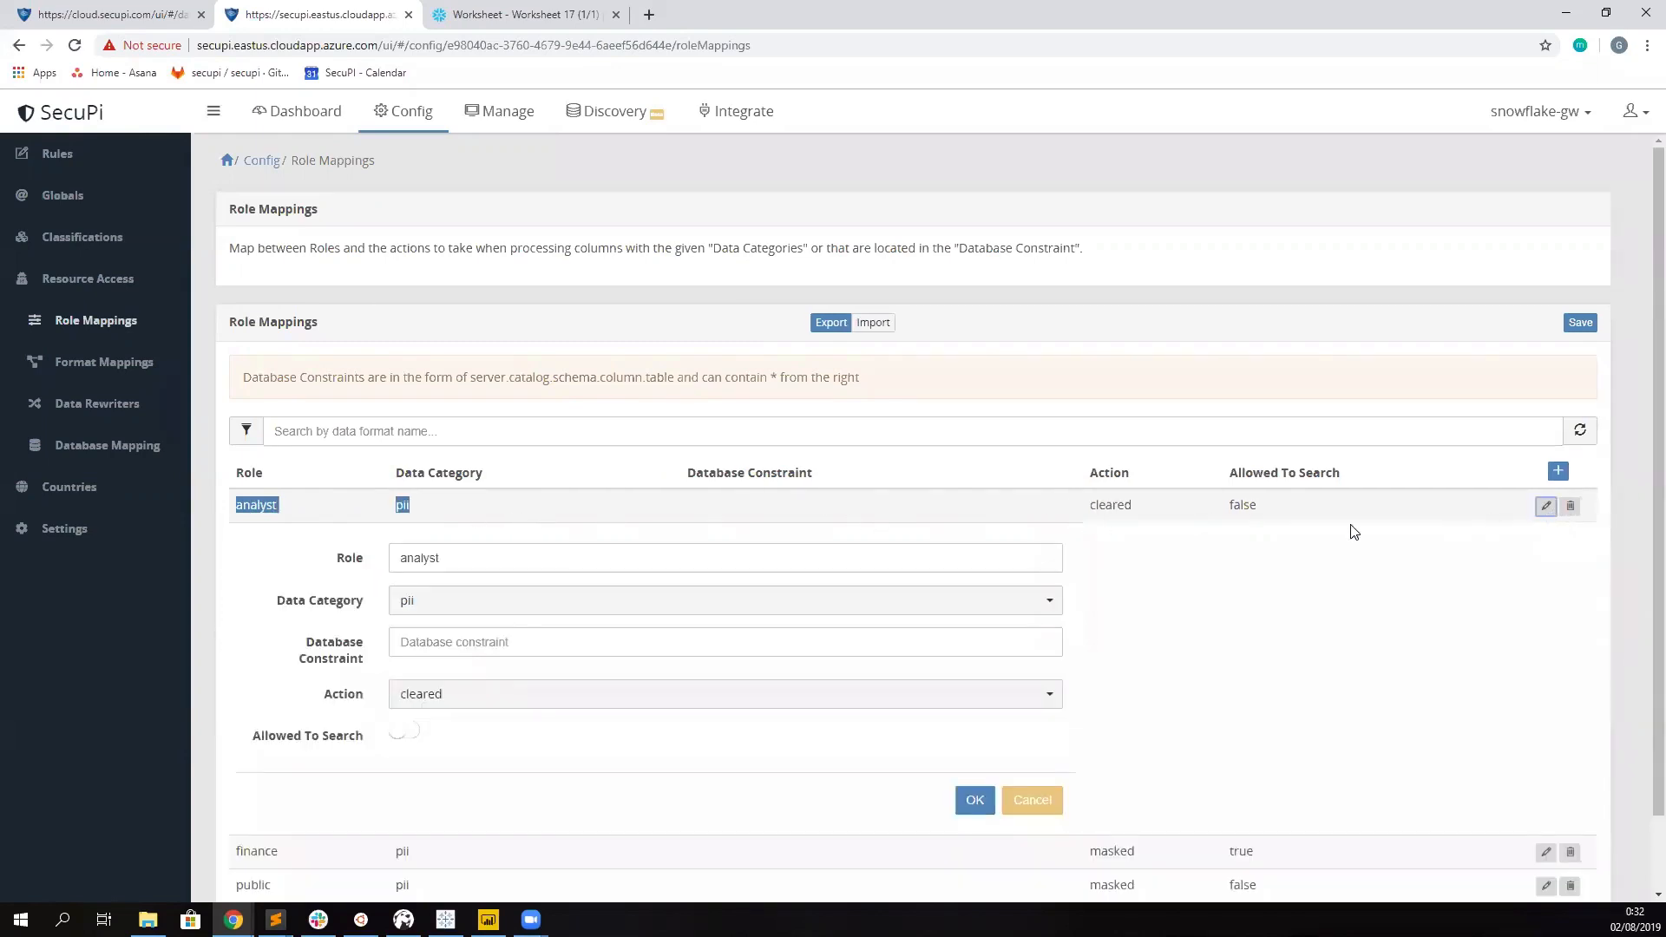
{"action": "left_click", "coordinate": [501, 697]}
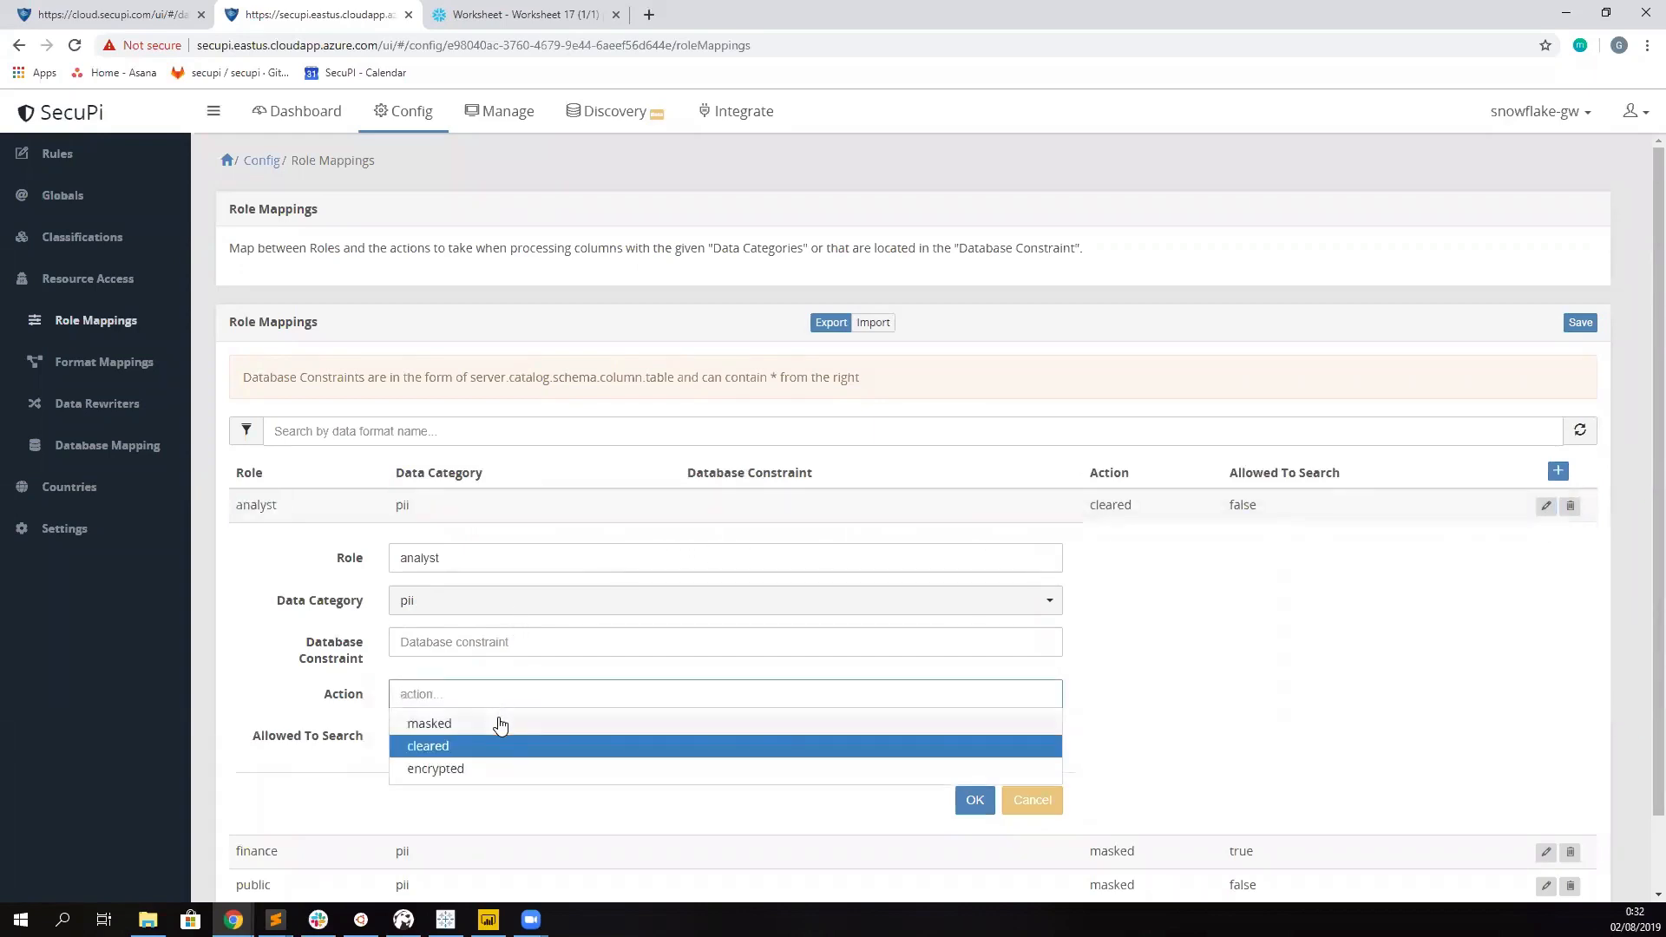
{"action": "left_click", "coordinate": [498, 724]}
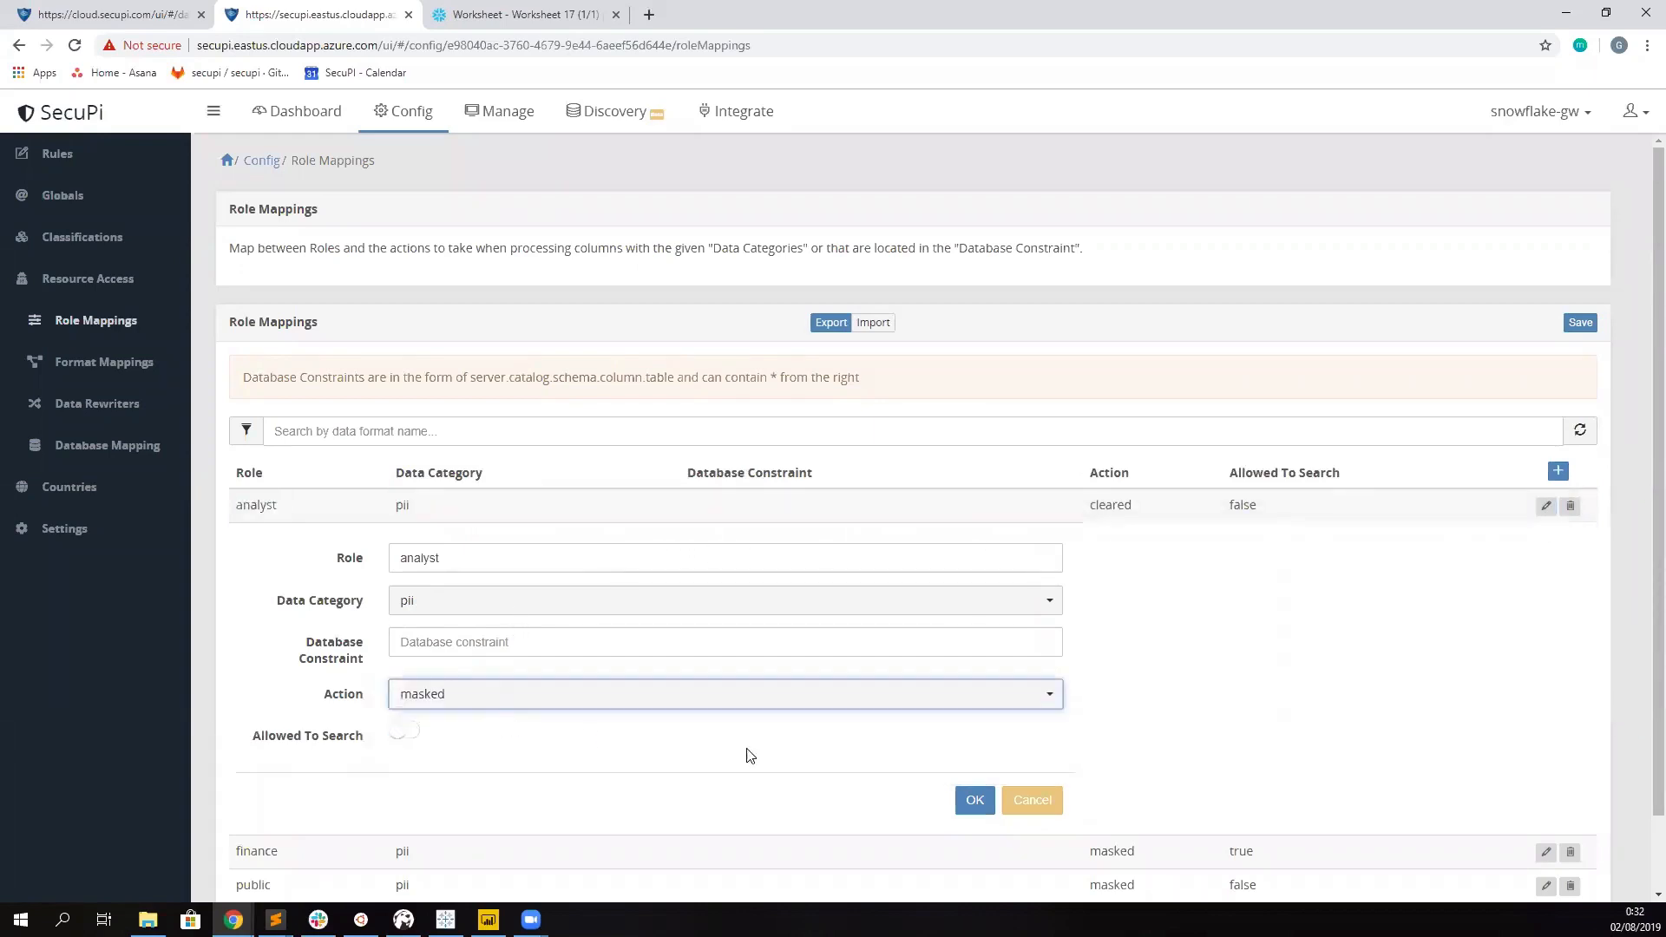
{"action": "left_click", "coordinate": [975, 802]}
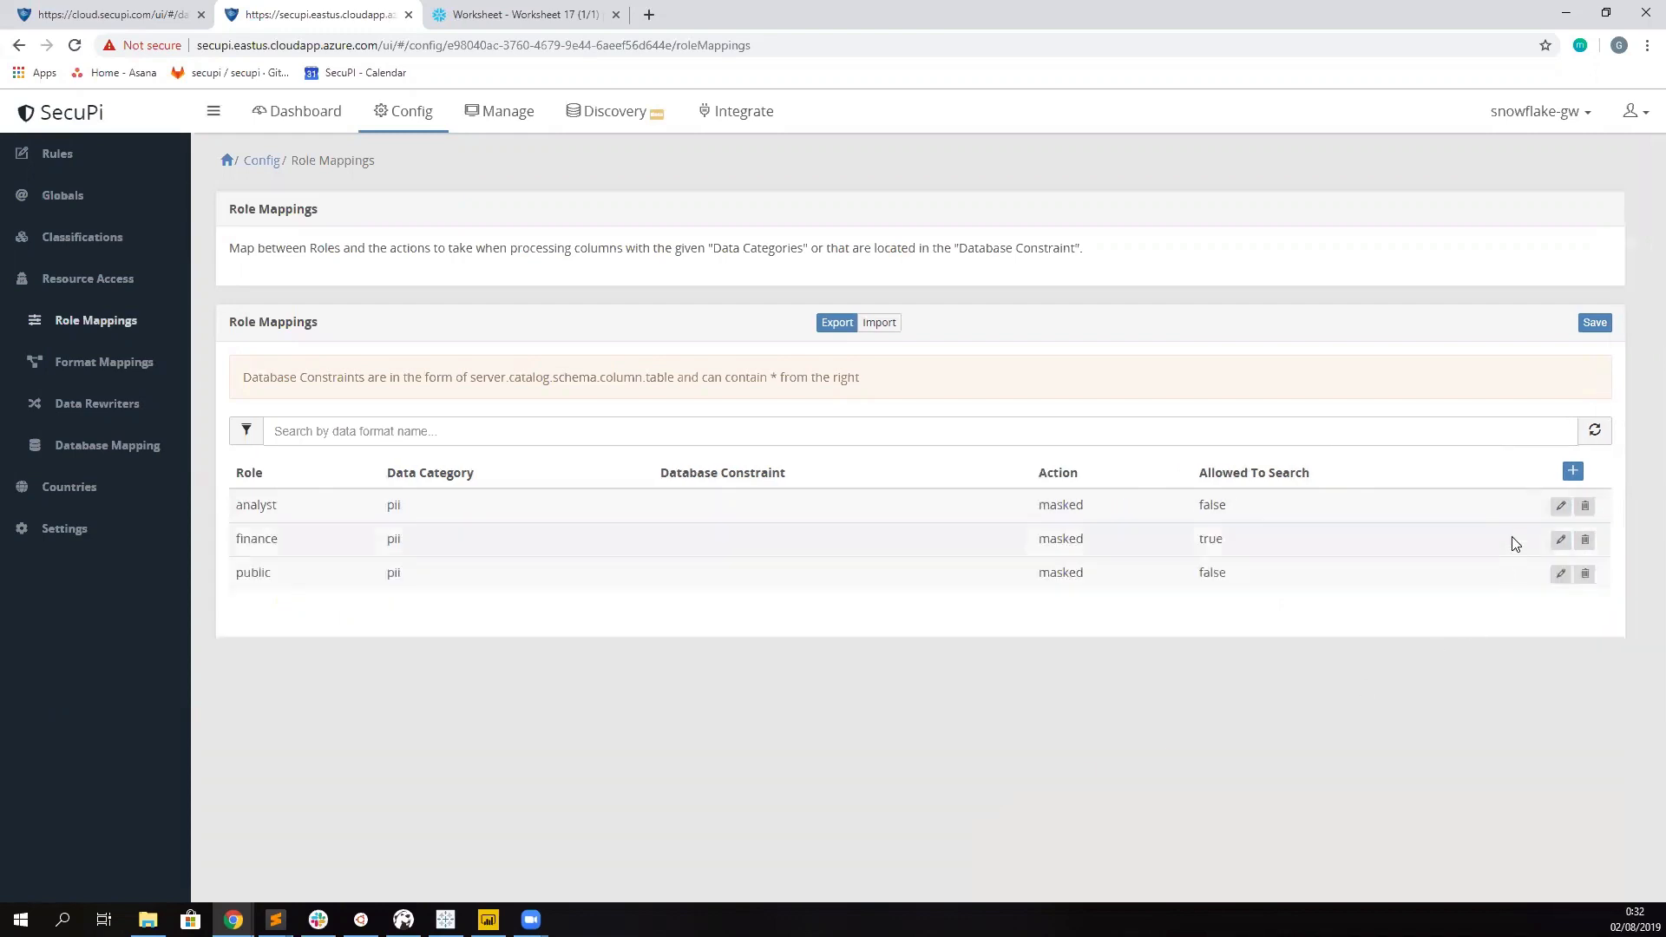
{"action": "left_click", "coordinate": [1597, 325]}
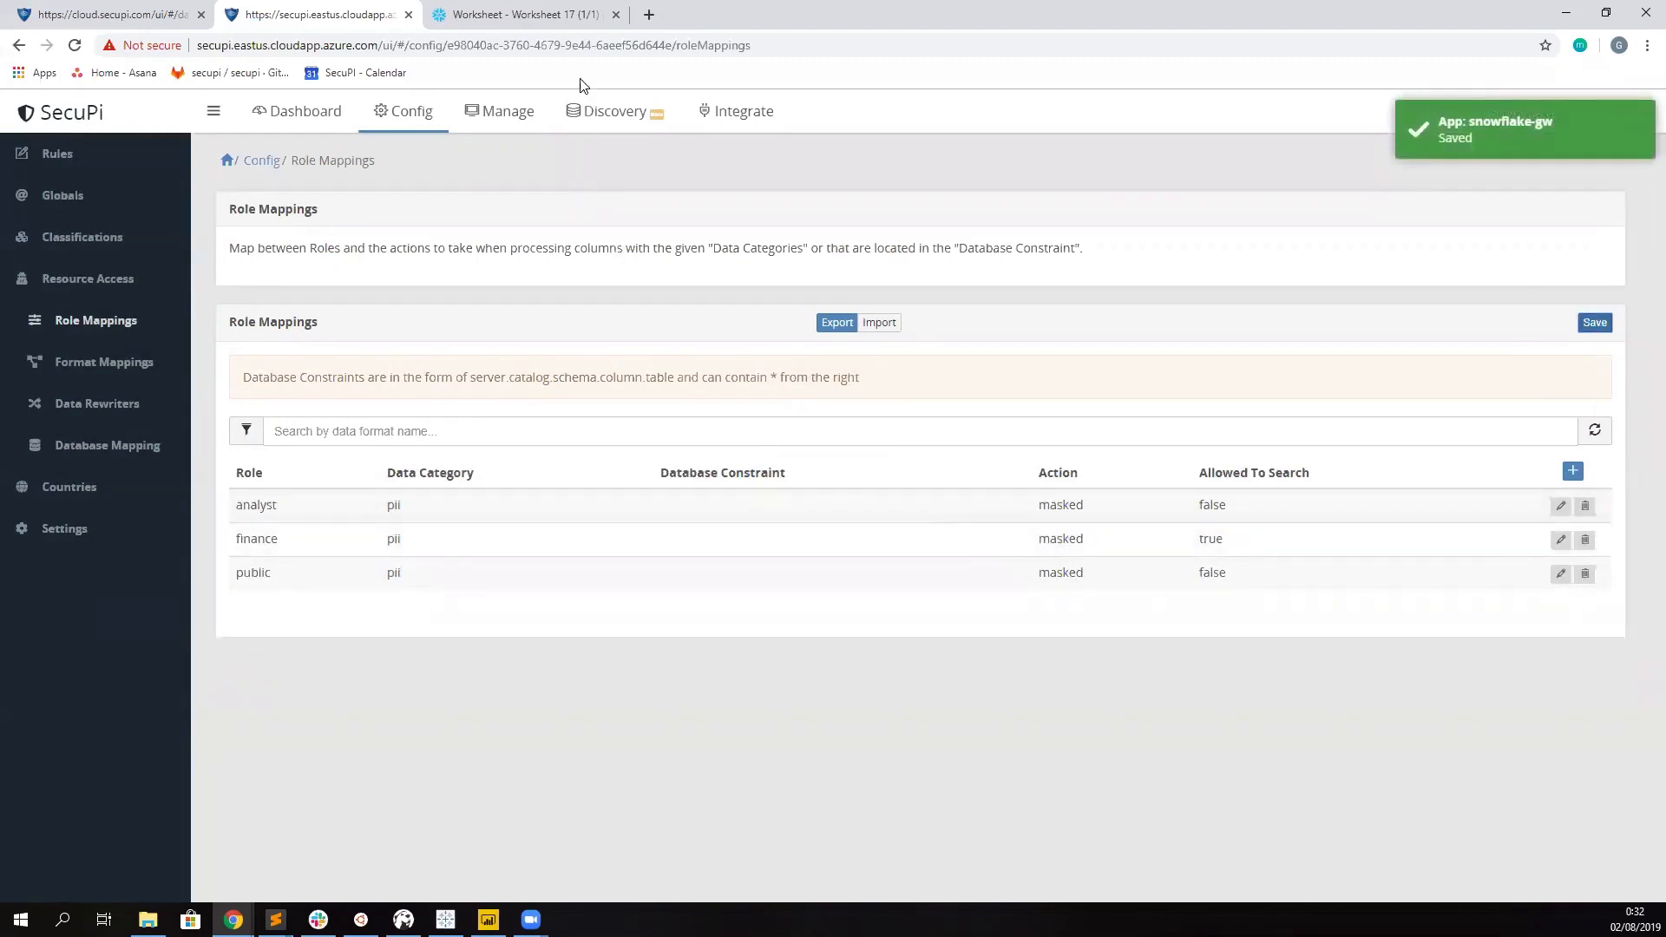
- Switch to the Snowflake worksheet, rerun the customers_clear query and widen the CC column in the results
{"action": "key", "text": "ctrl+Tab"}
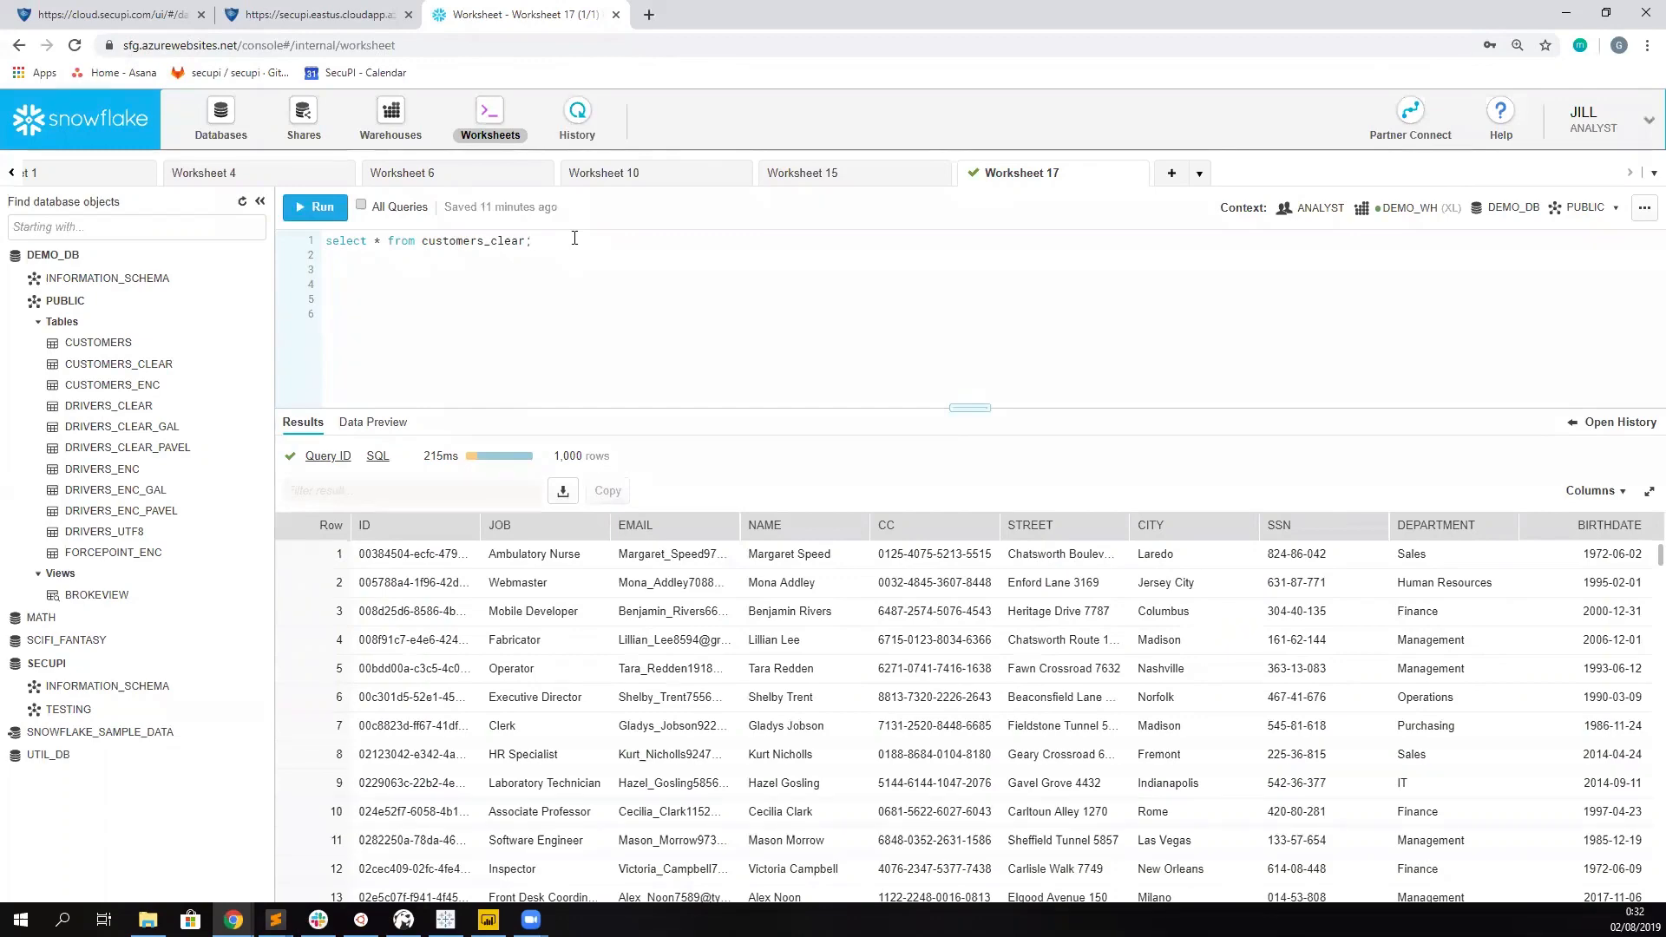
{"action": "key", "text": "ctrl+Return"}
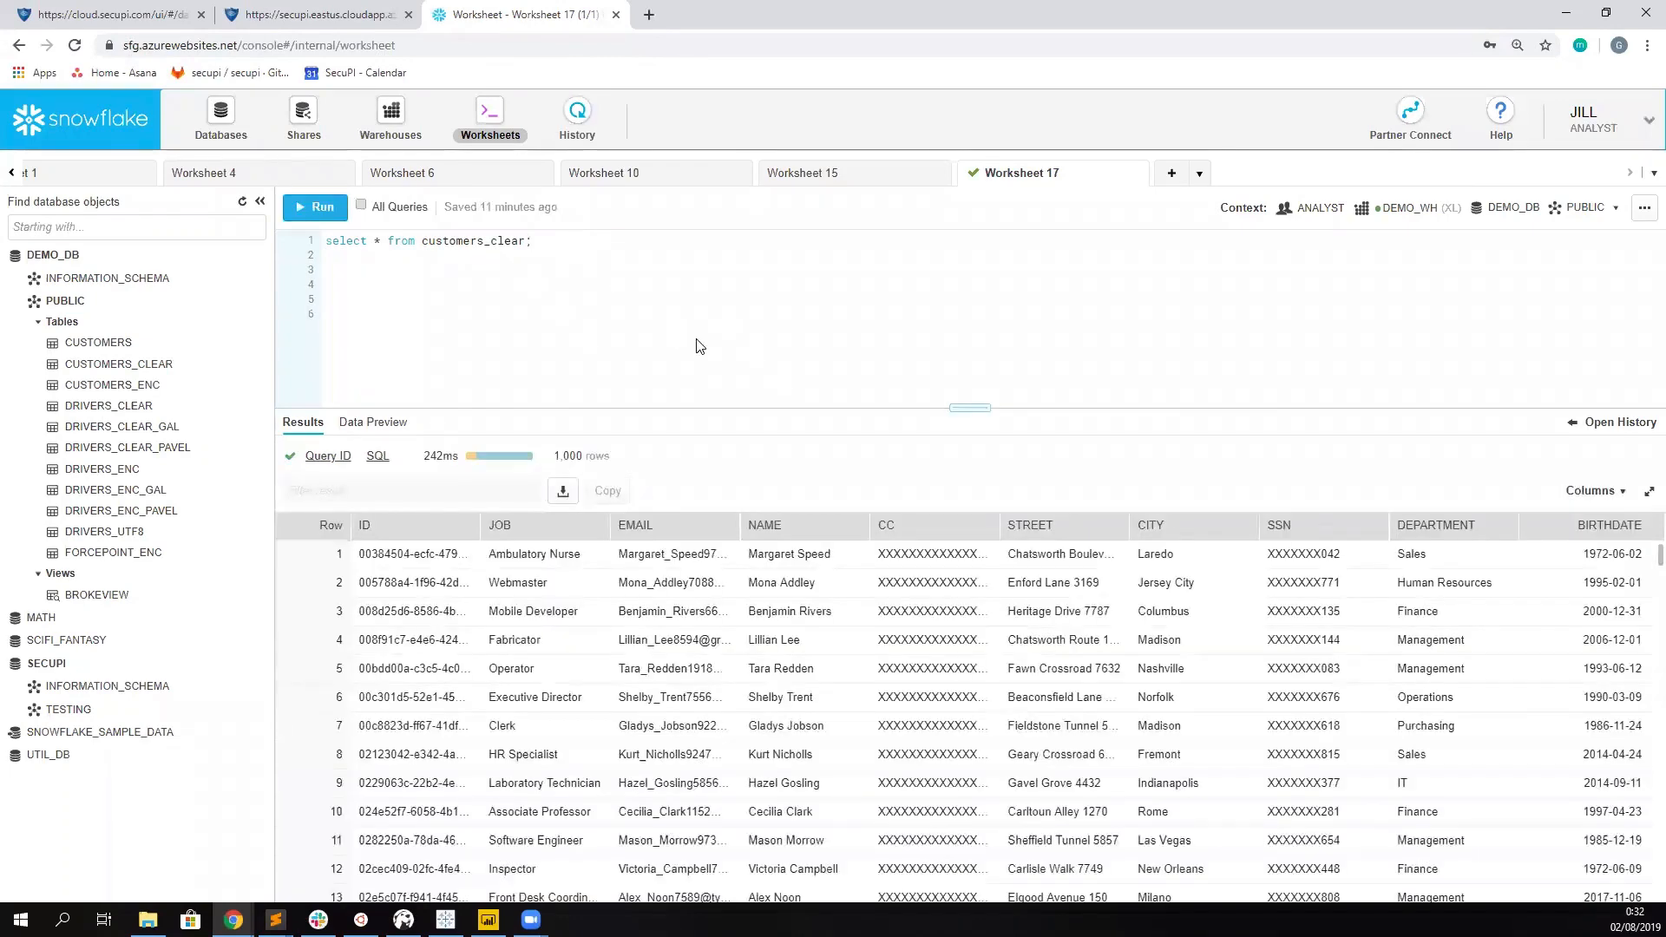
{"action": "left_click_drag", "start_coordinate": [998, 523], "coordinate": [1041, 523]}
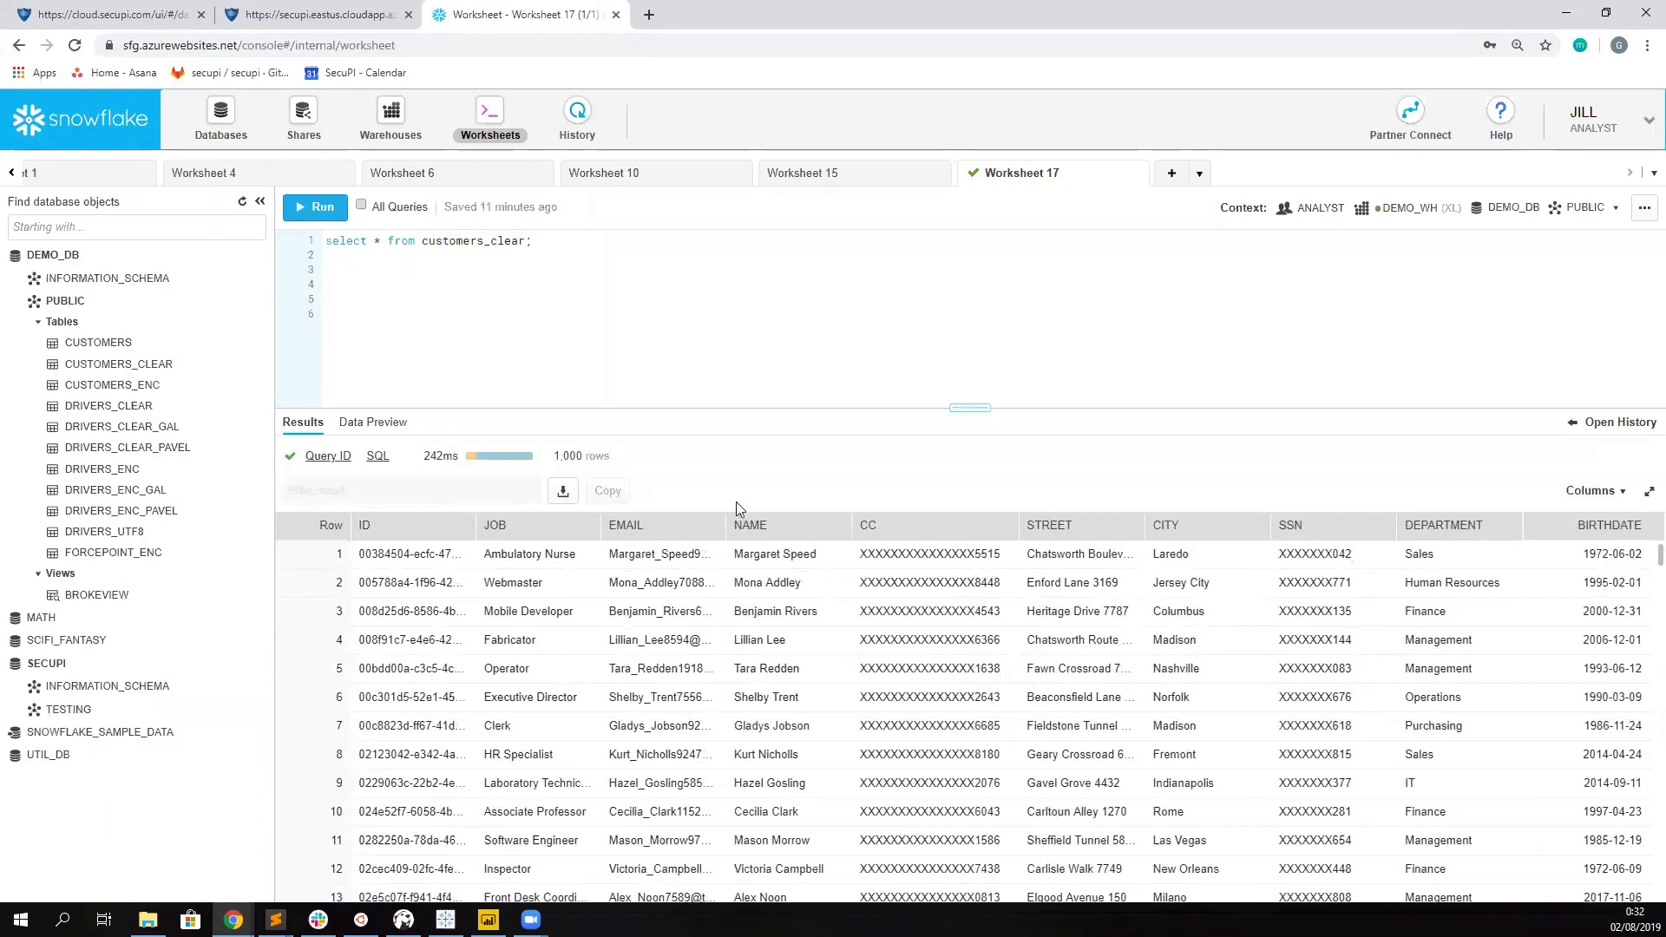
- Switch to the SecuPi dashboard, open the newest request's details and inspect its Rewrite event and the customers_clear sample data
{"action": "left_click", "coordinate": [347, 18]}
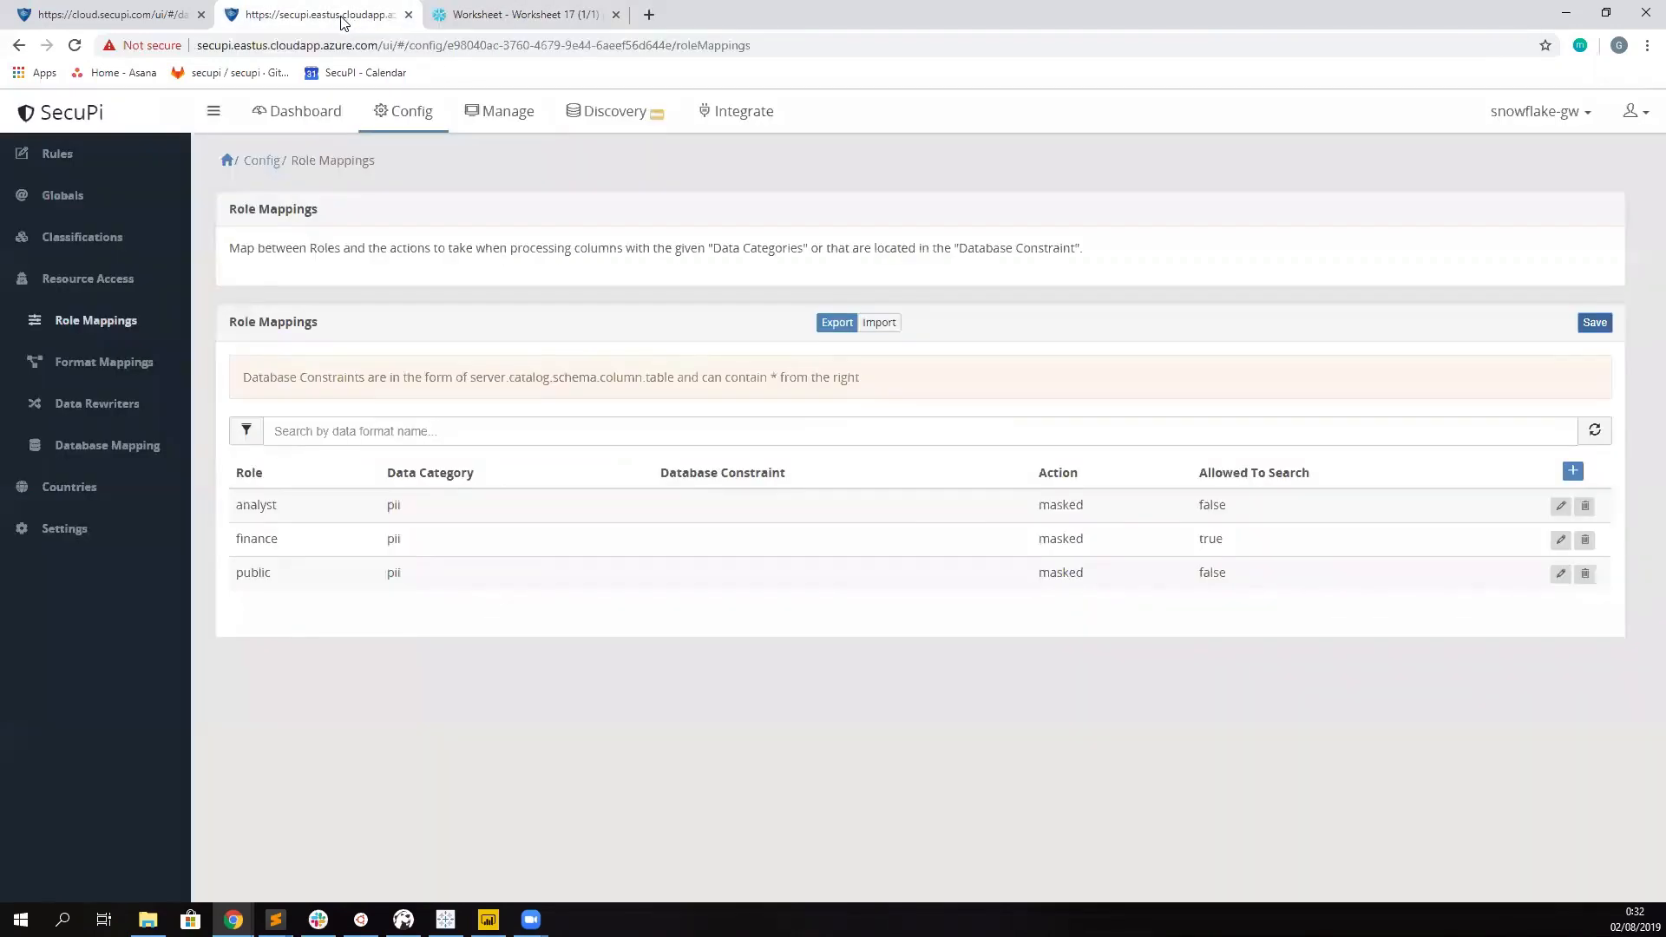
{"action": "left_click", "coordinate": [286, 113]}
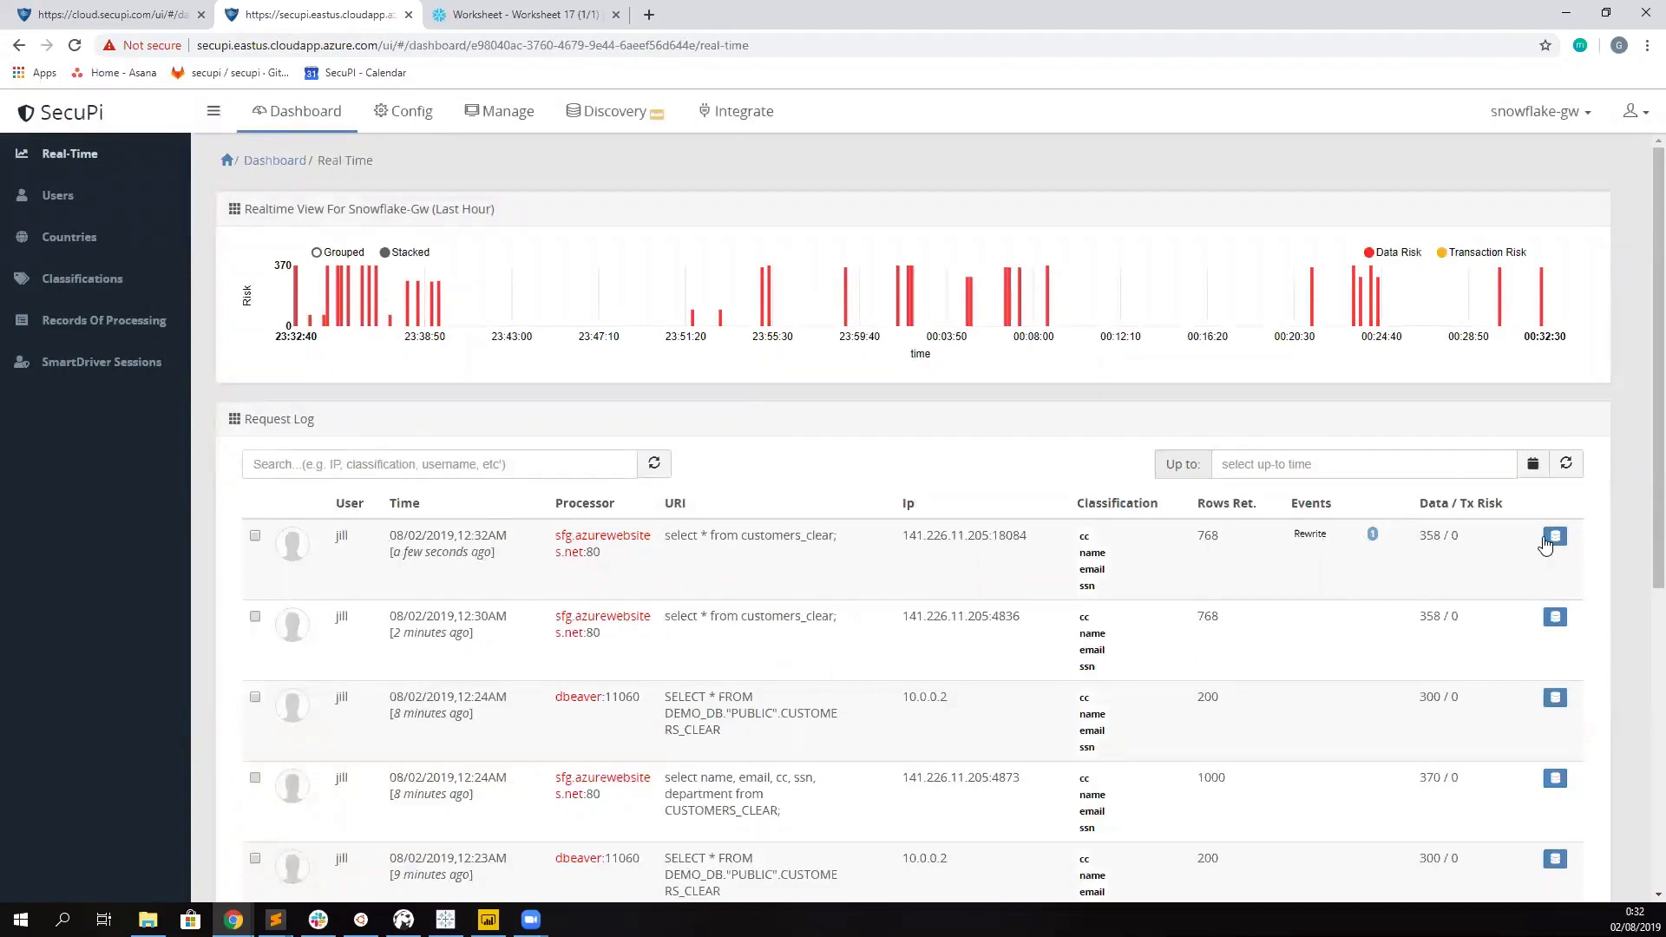
{"action": "left_click", "coordinate": [1559, 539]}
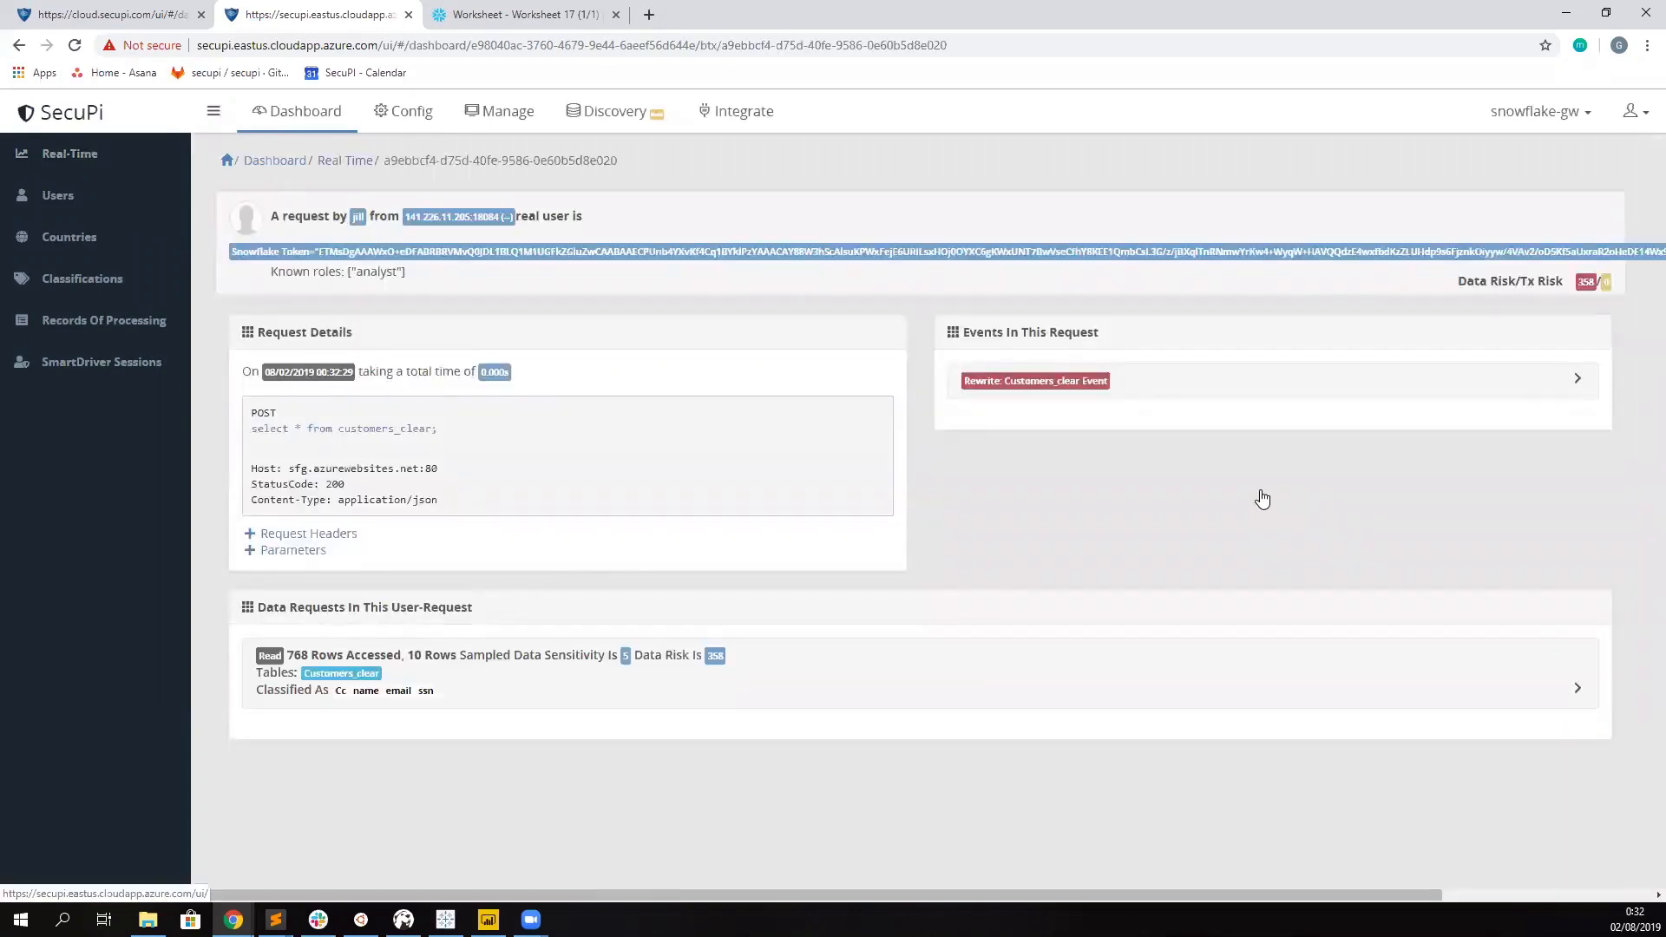
{"action": "left_click", "coordinate": [1044, 388]}
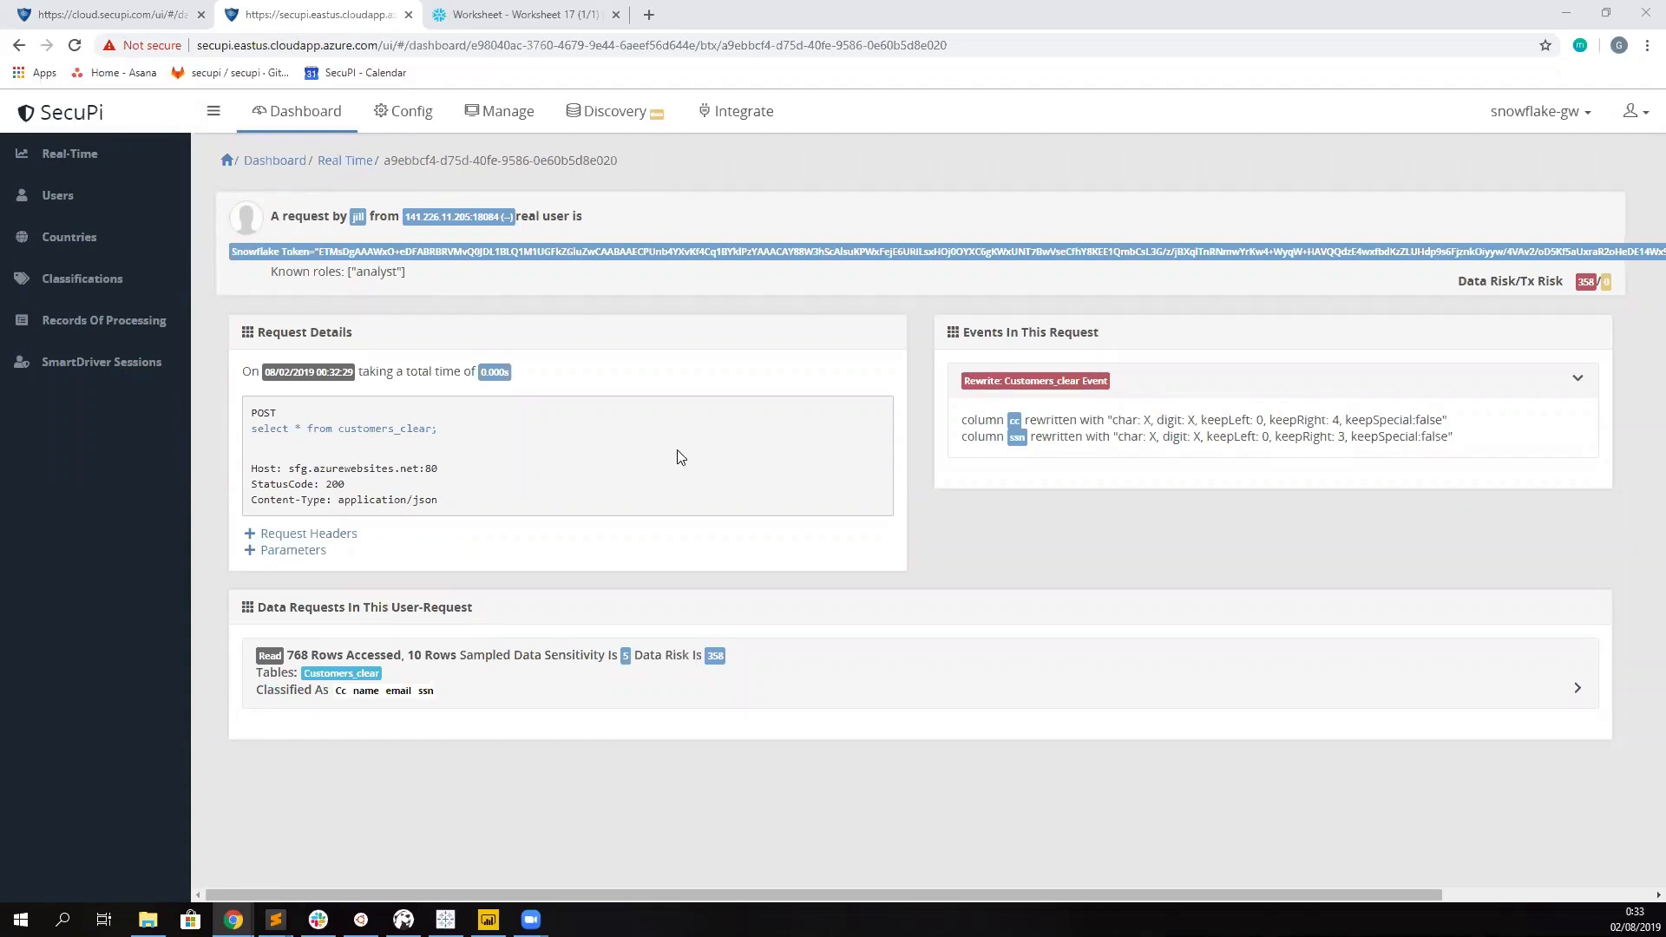
{"action": "left_click", "coordinate": [894, 704]}
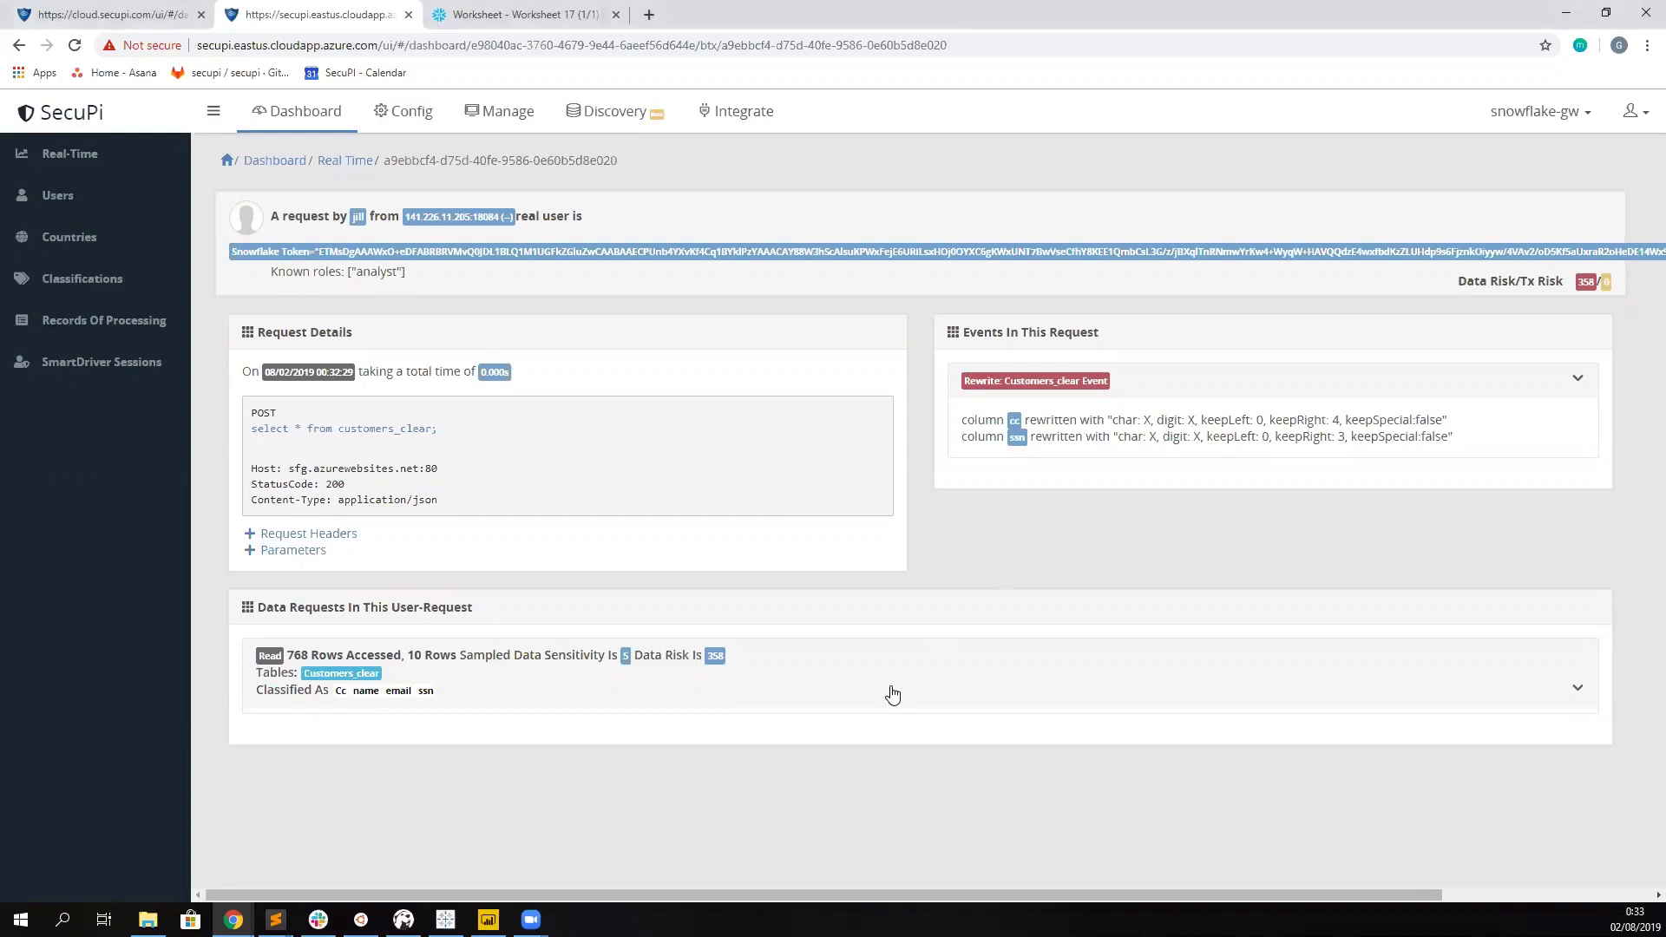
{"action": "scroll", "coordinate": [898, 683], "scroll_direction": "down", "scroll_amount": 2}
{"action": "scroll", "coordinate": [898, 683], "scroll_direction": "down", "scroll_amount": 2}
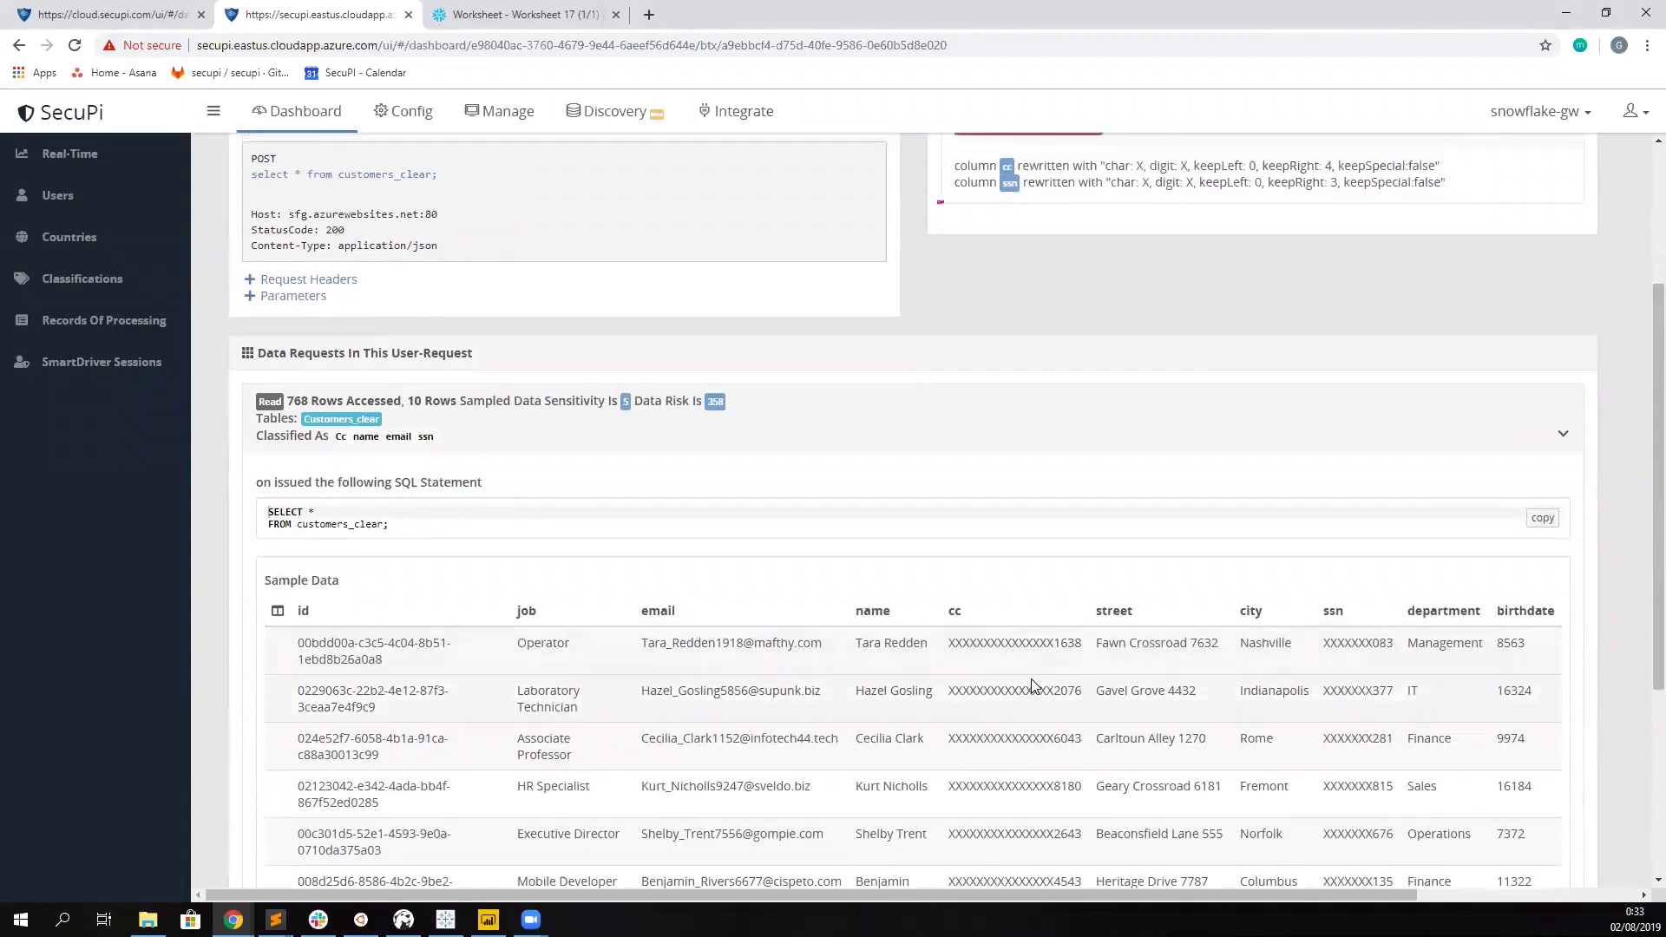
{"action": "scroll", "coordinate": [1028, 668], "scroll_direction": "up", "scroll_amount": 3}
{"action": "scroll", "coordinate": [1033, 692], "scroll_direction": "down", "scroll_amount": 1}
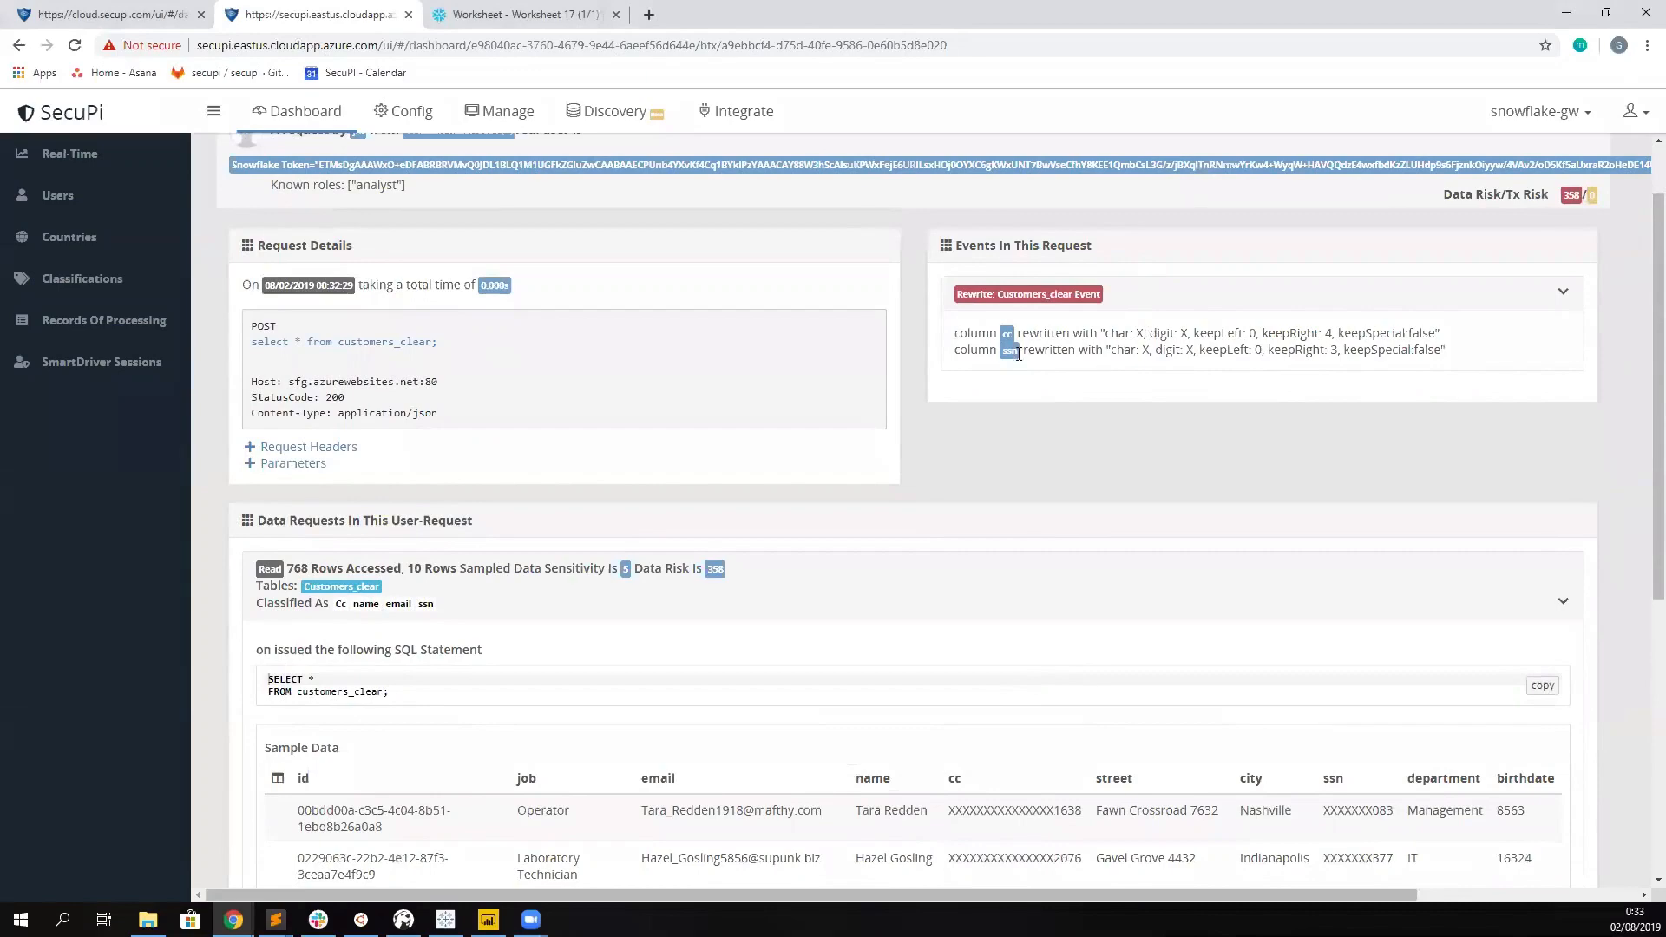
- Switch to the demo report in Power BI Desktop and filter it to the city Baltimore
{"action": "left_click", "coordinate": [545, 16]}
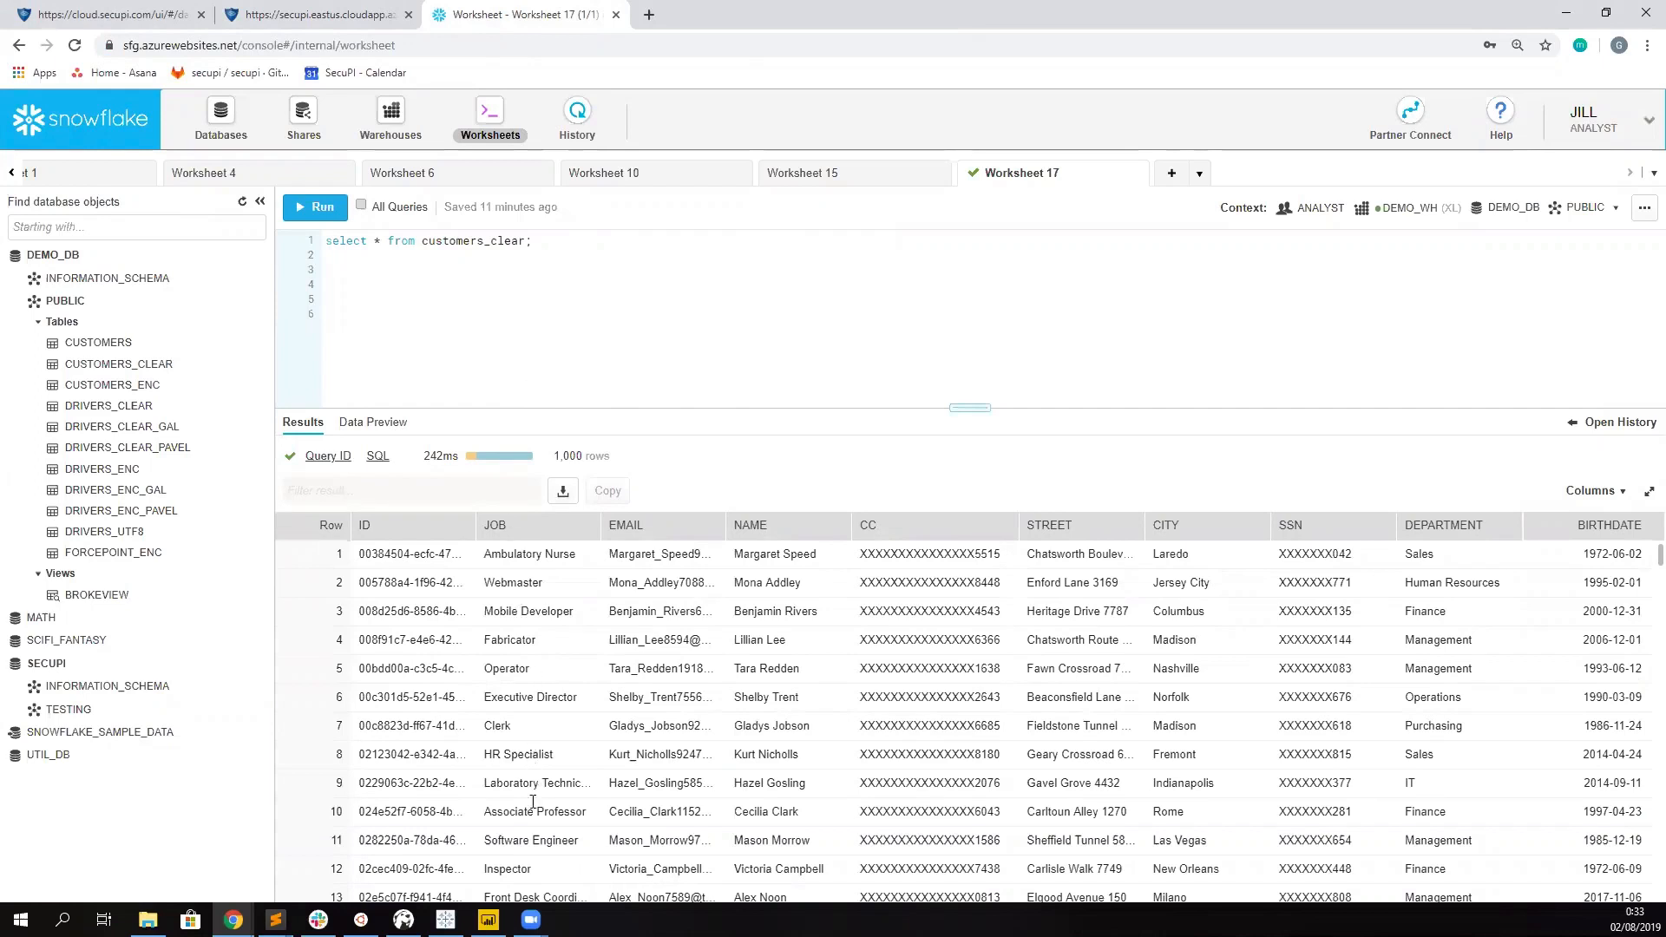
{"action": "mouse_move", "coordinate": [489, 920]}
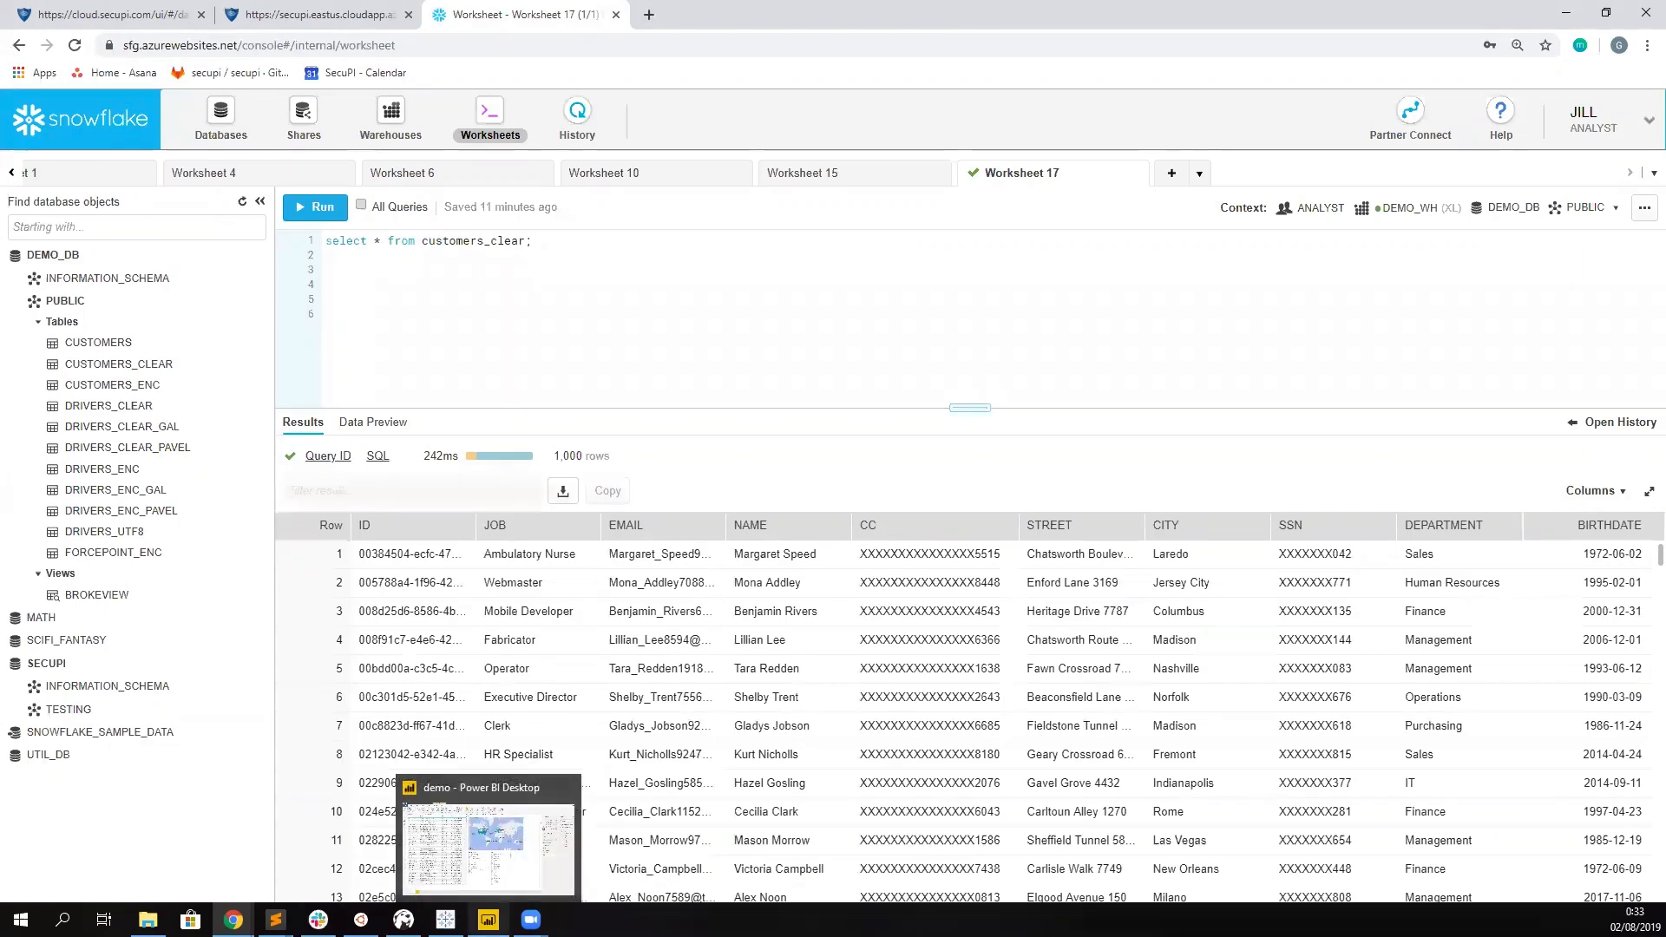
{"action": "left_click", "coordinate": [489, 920]}
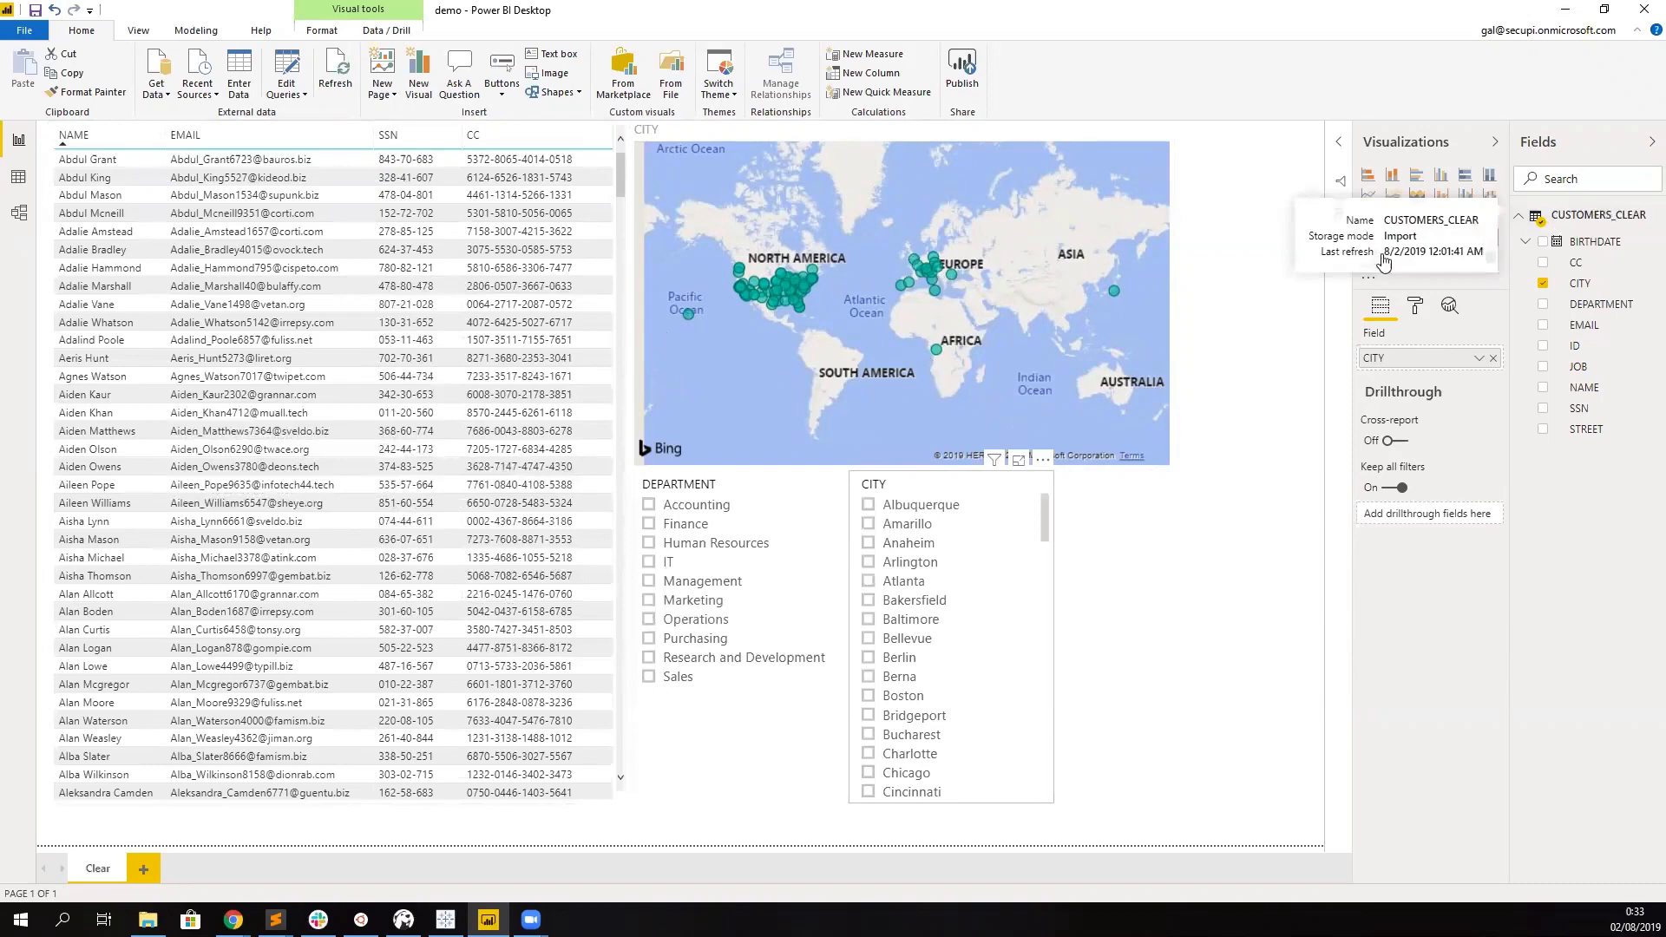
{"action": "left_click", "coordinate": [917, 618]}
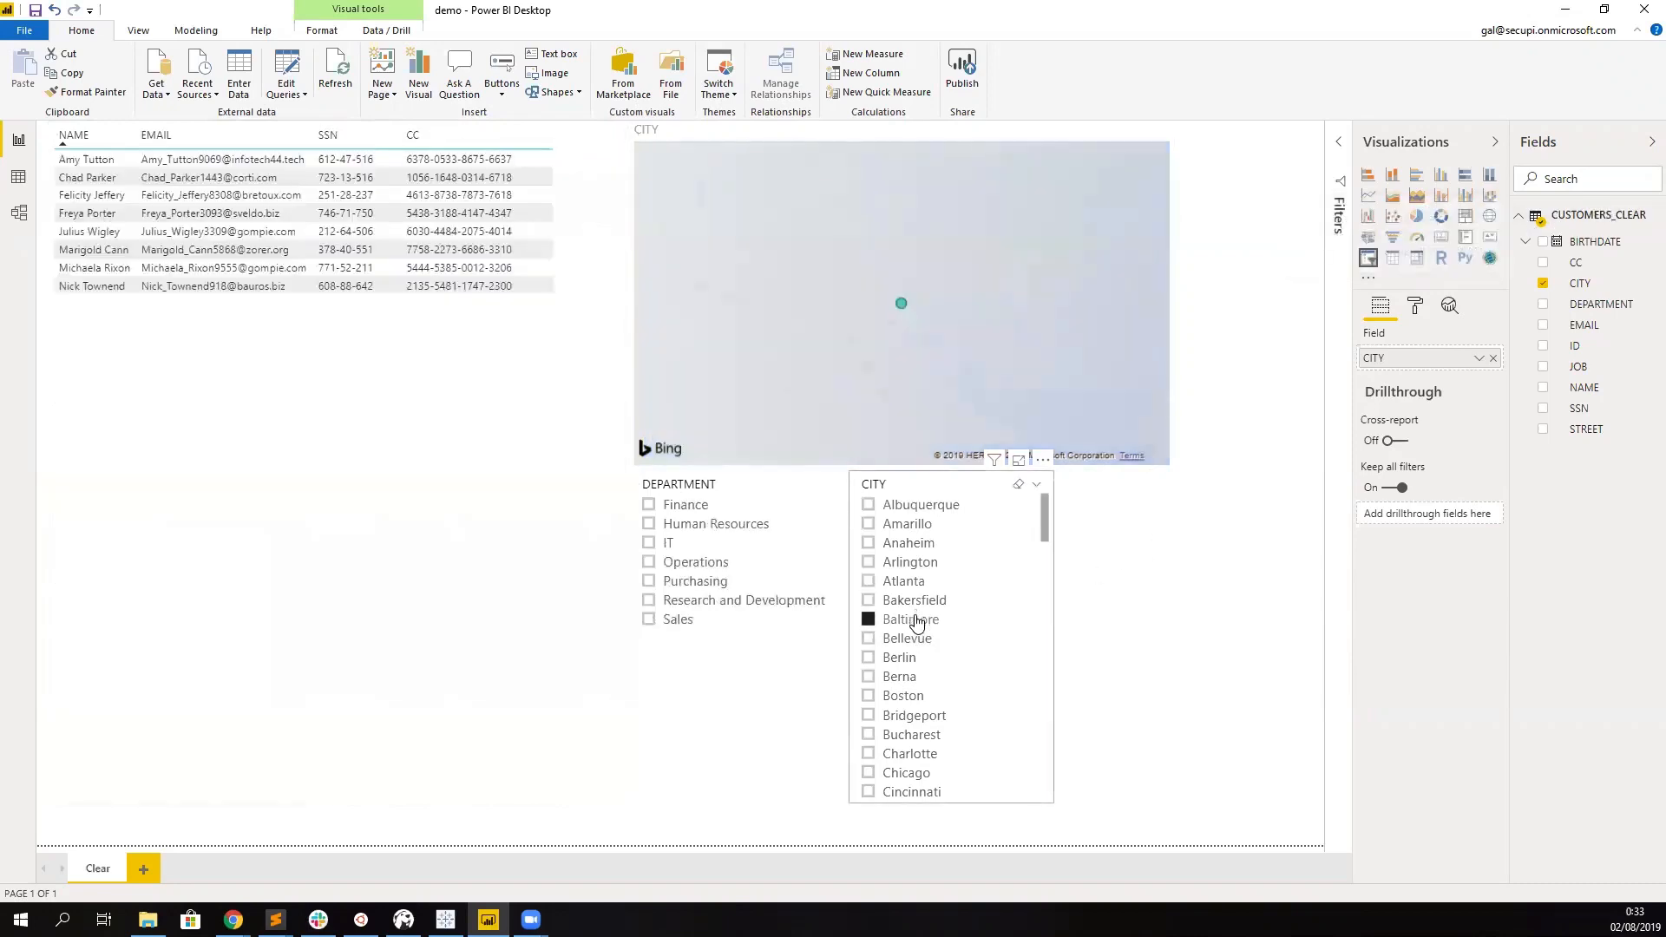
- Filter the report by the city Boston instead of Baltimore, clear the city filter, and filter by the IT department
{"action": "left_click", "coordinate": [917, 619]}
{"action": "left_click", "coordinate": [903, 695]}
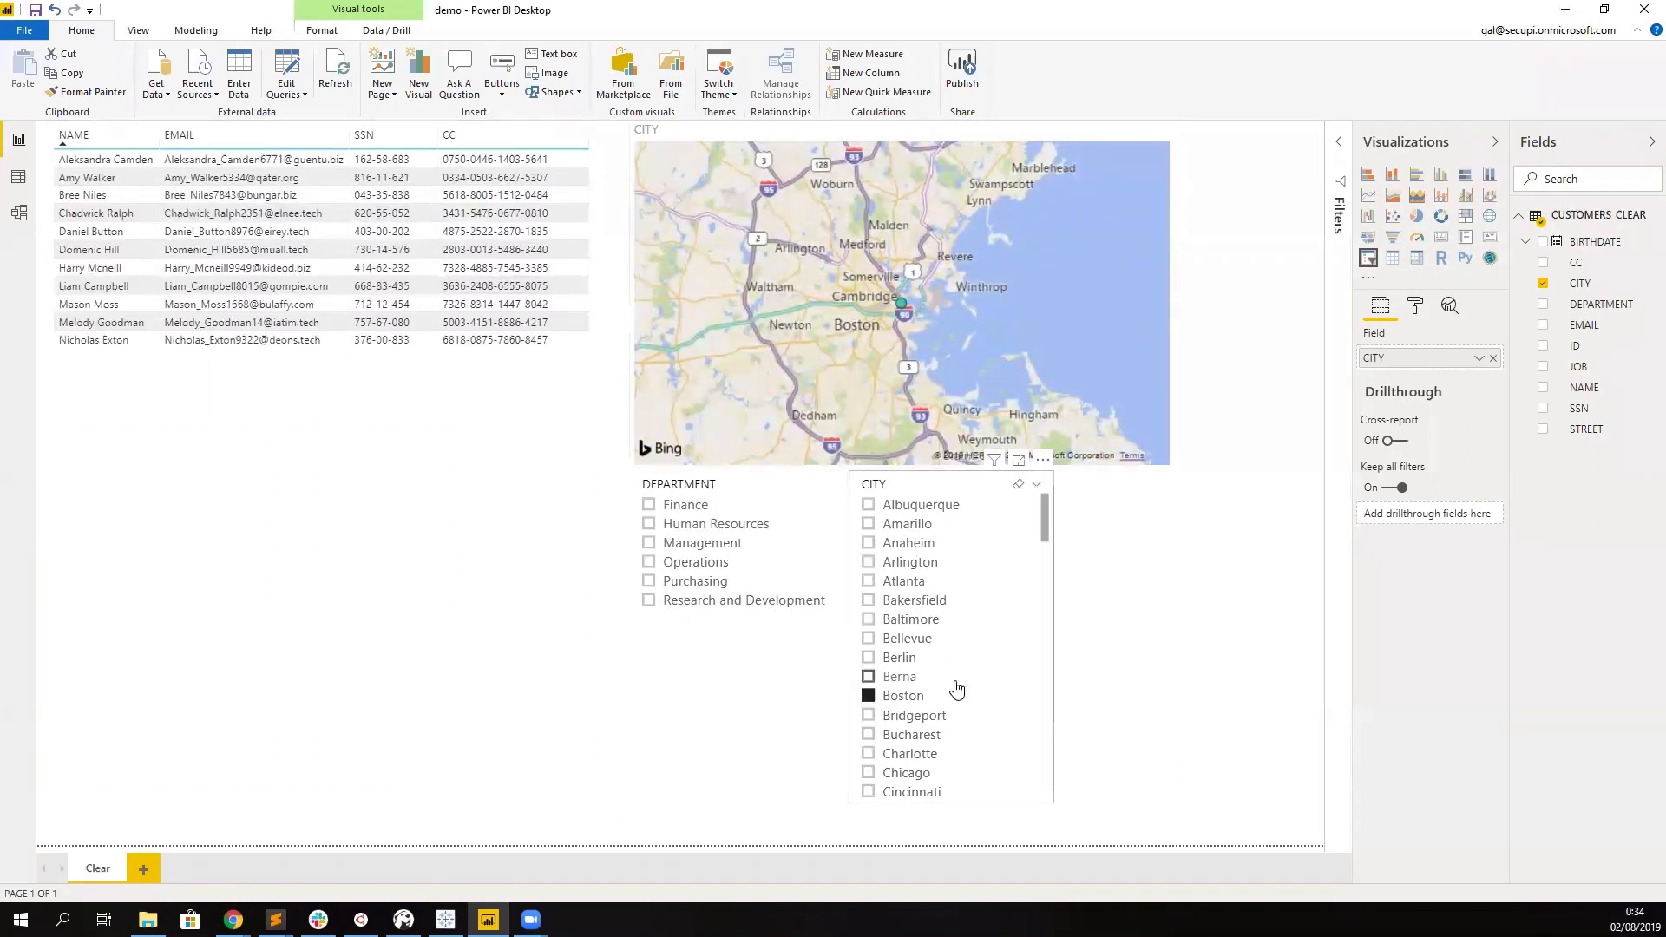
{"action": "left_click", "coordinate": [866, 697]}
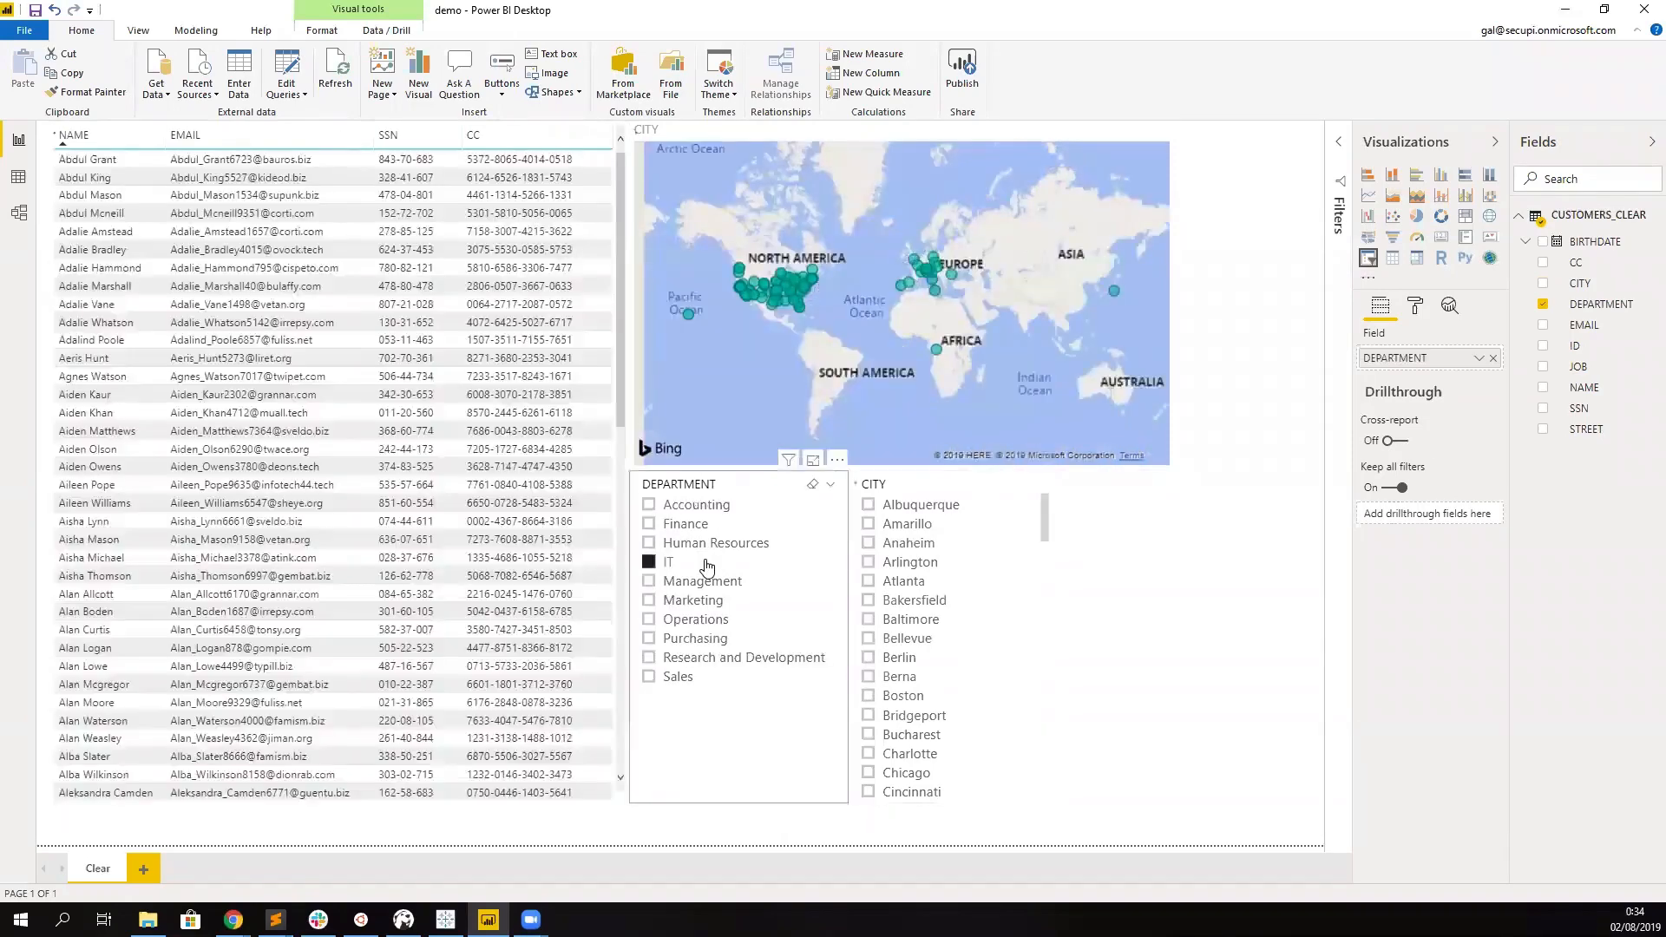
{"action": "left_click", "coordinate": [649, 563]}
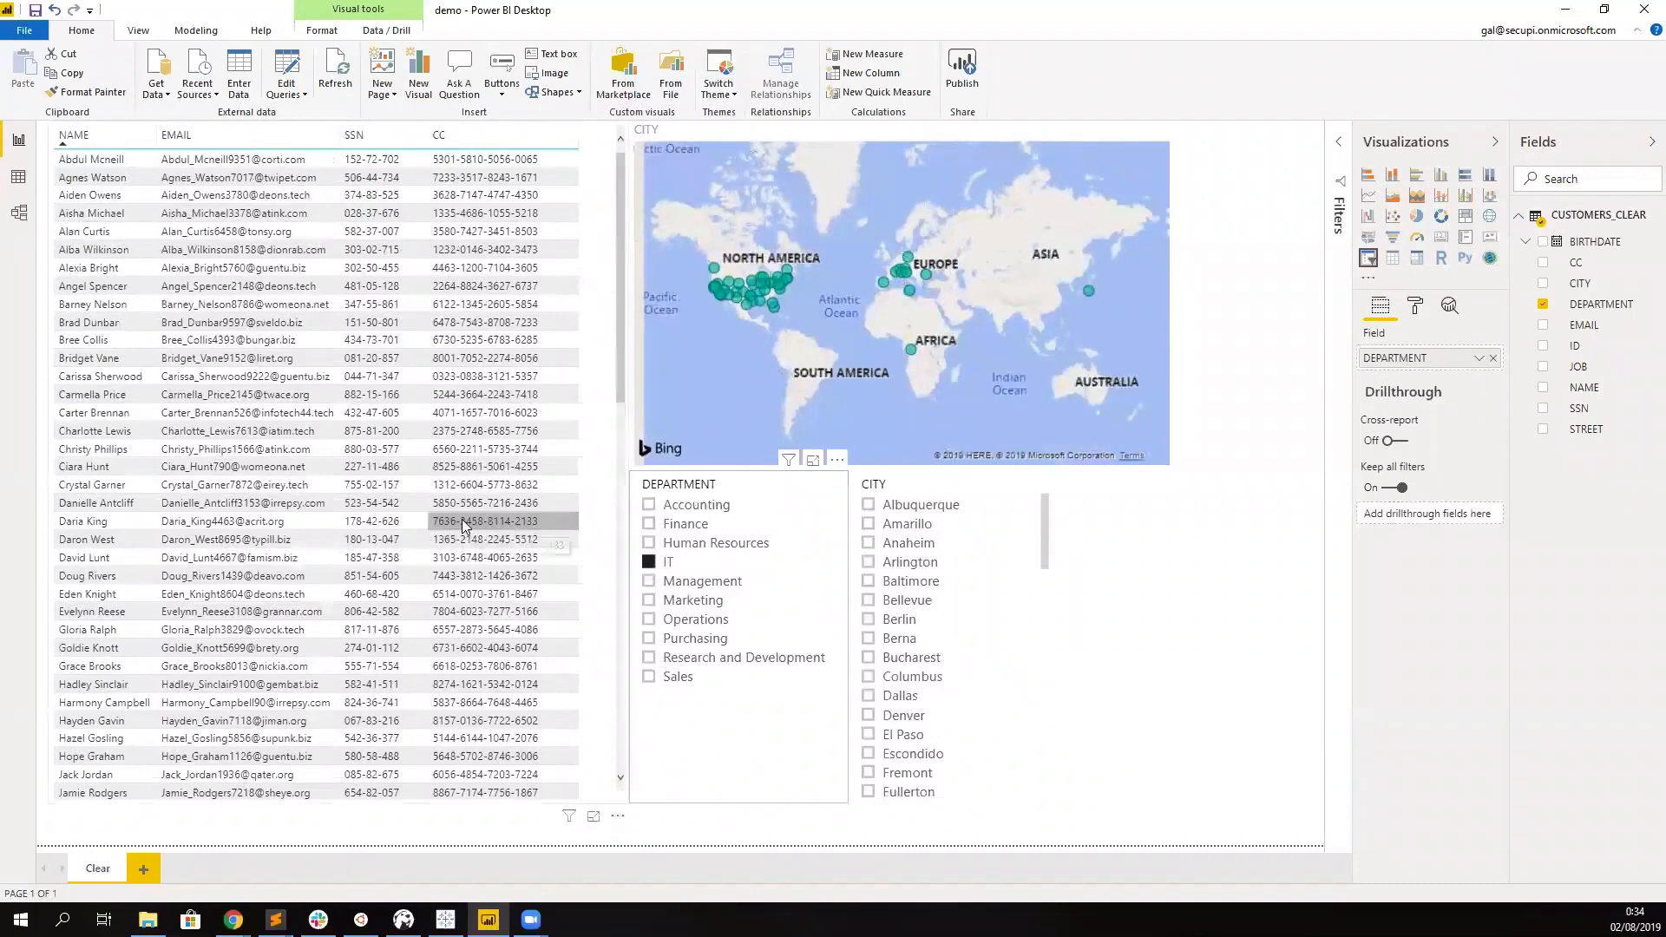
- Refresh the report data, check it filtered to the city Bellevue, and clear both the city and department filters
{"action": "left_click", "coordinate": [342, 79]}
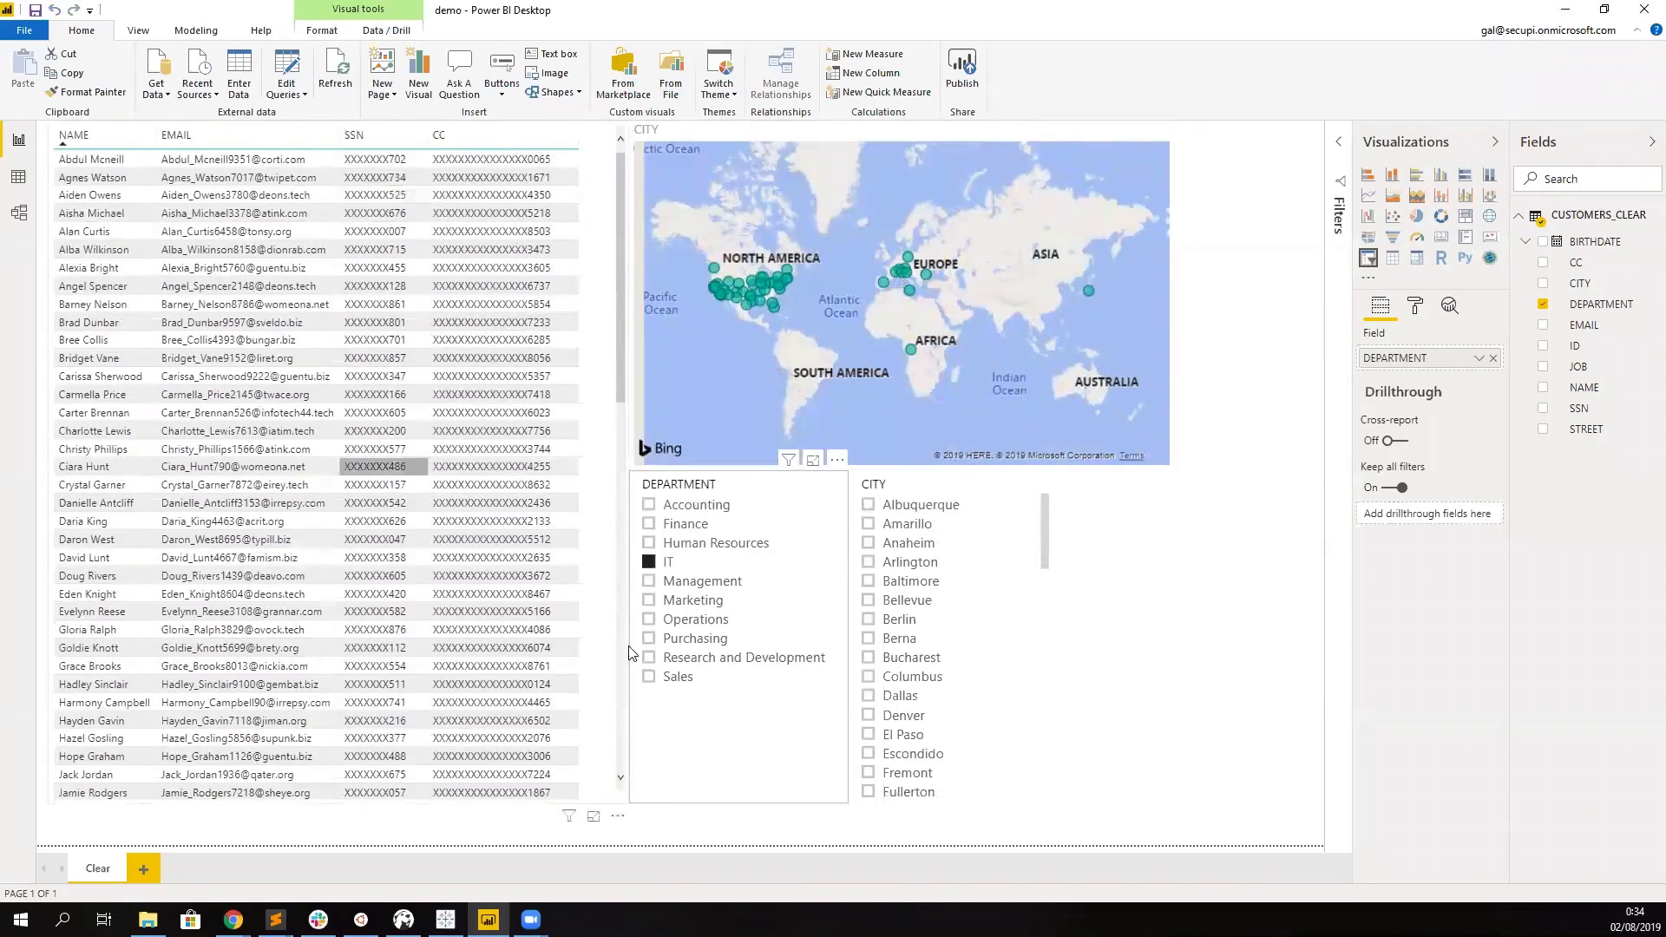
{"action": "left_click", "coordinate": [868, 600]}
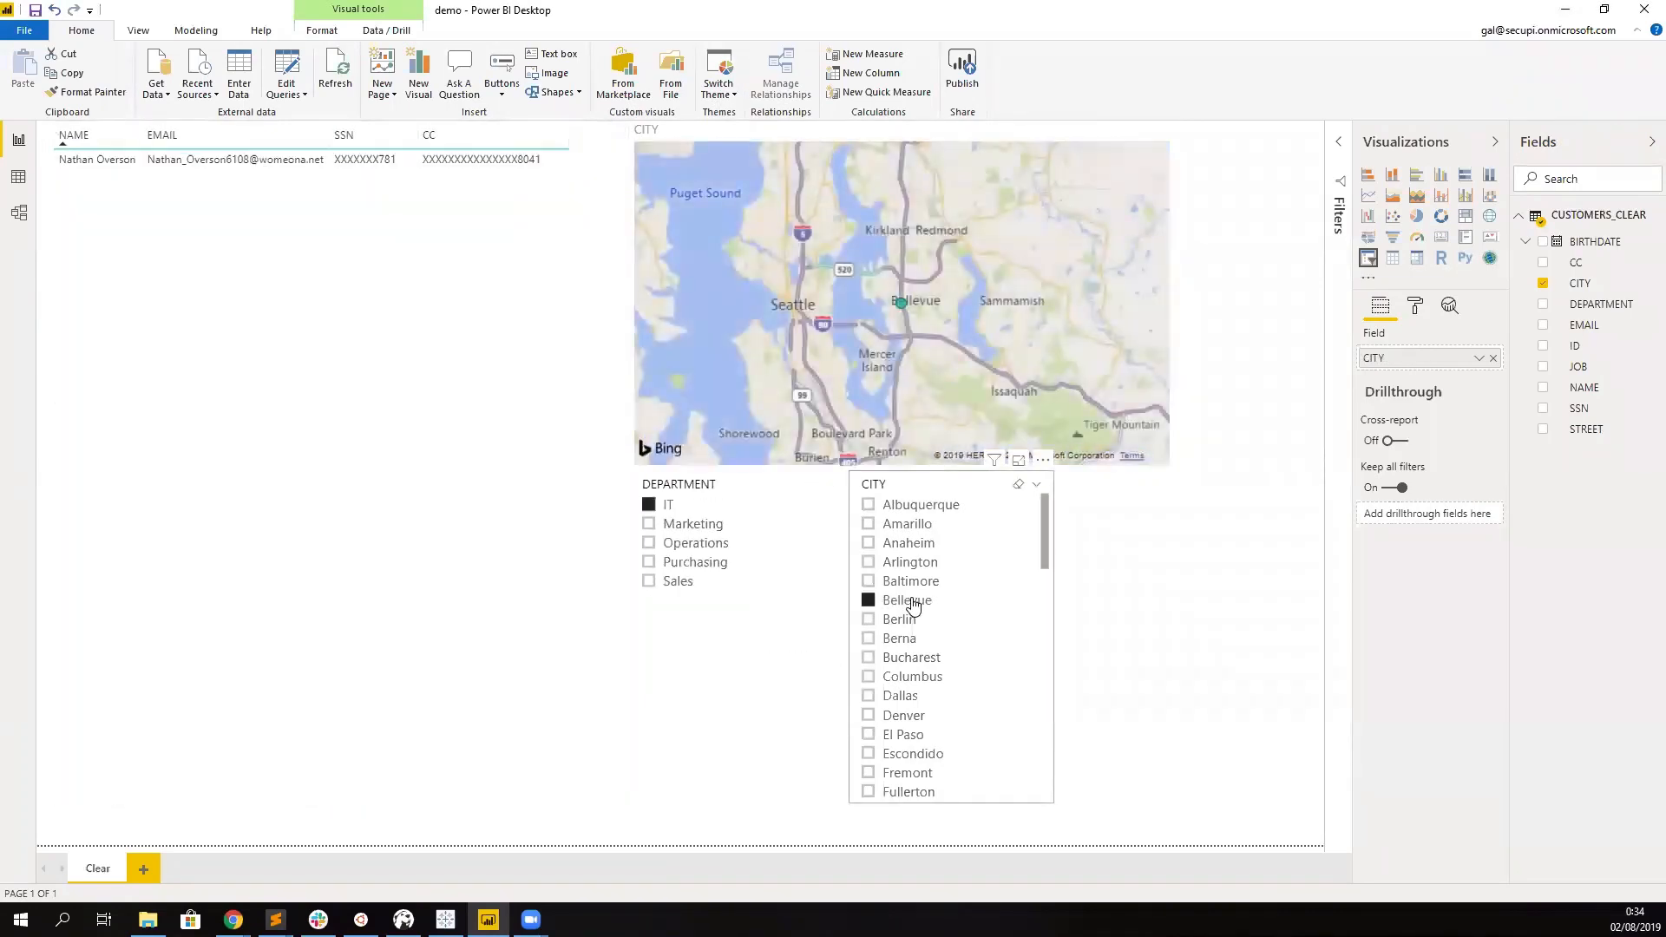
{"action": "left_click", "coordinate": [869, 600]}
{"action": "left_click", "coordinate": [648, 563]}
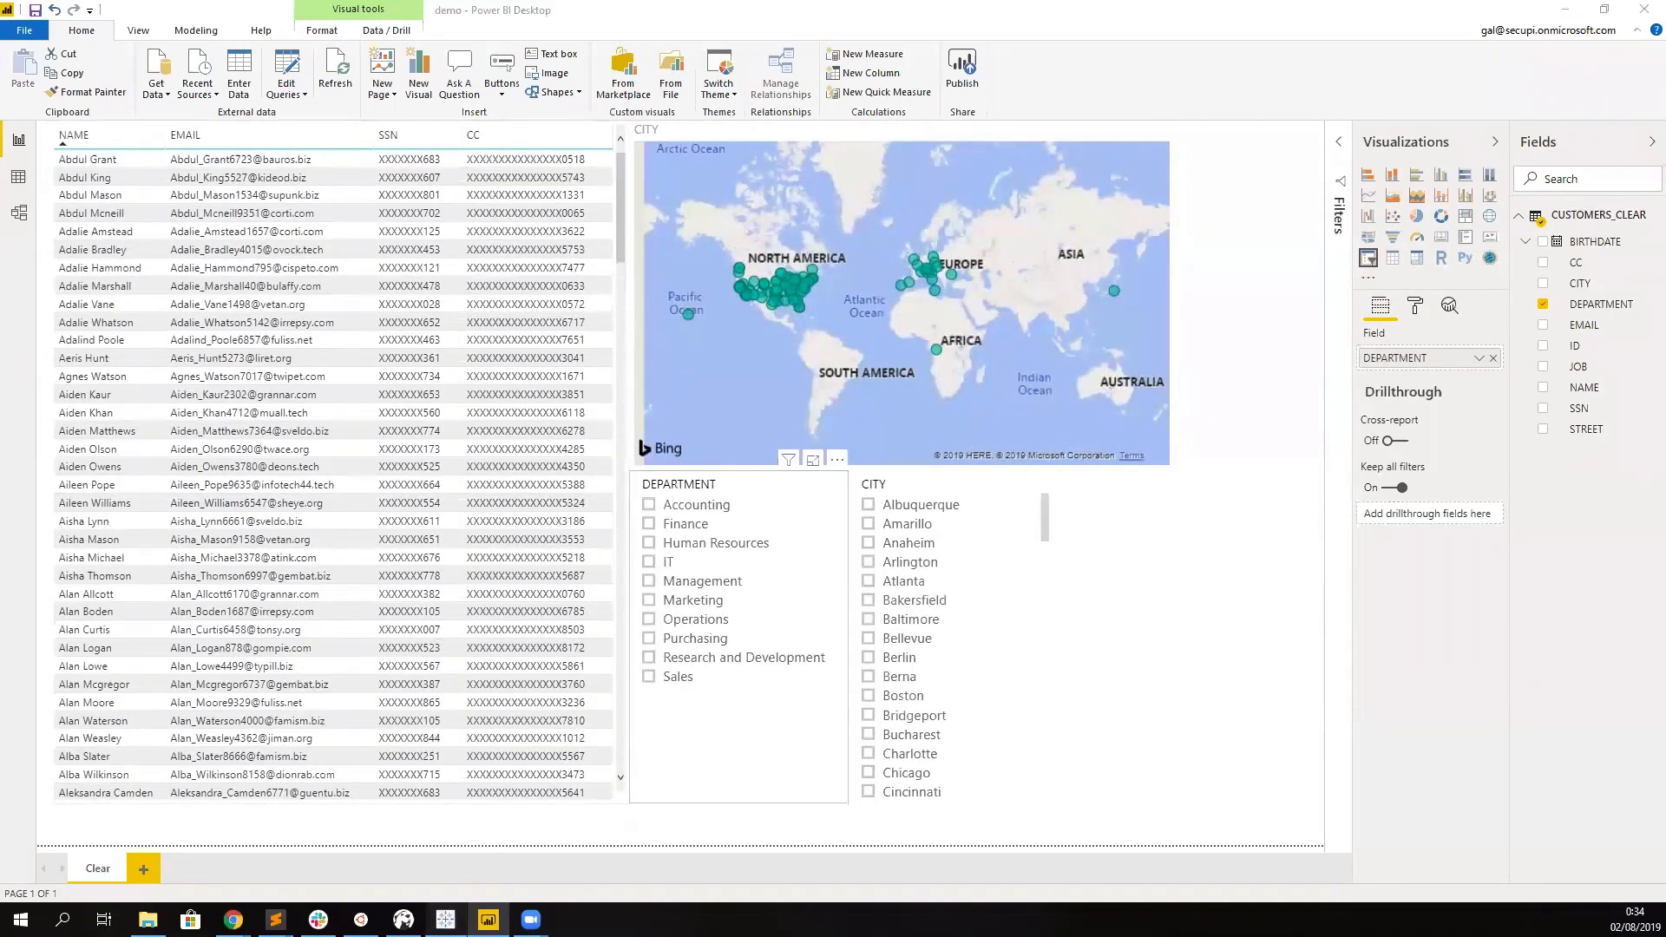
- Switch to Tableau, refresh the CUSTOMERS_CLEAR data source and widen its CC column in the data grid
{"action": "left_click", "coordinate": [445, 919]}
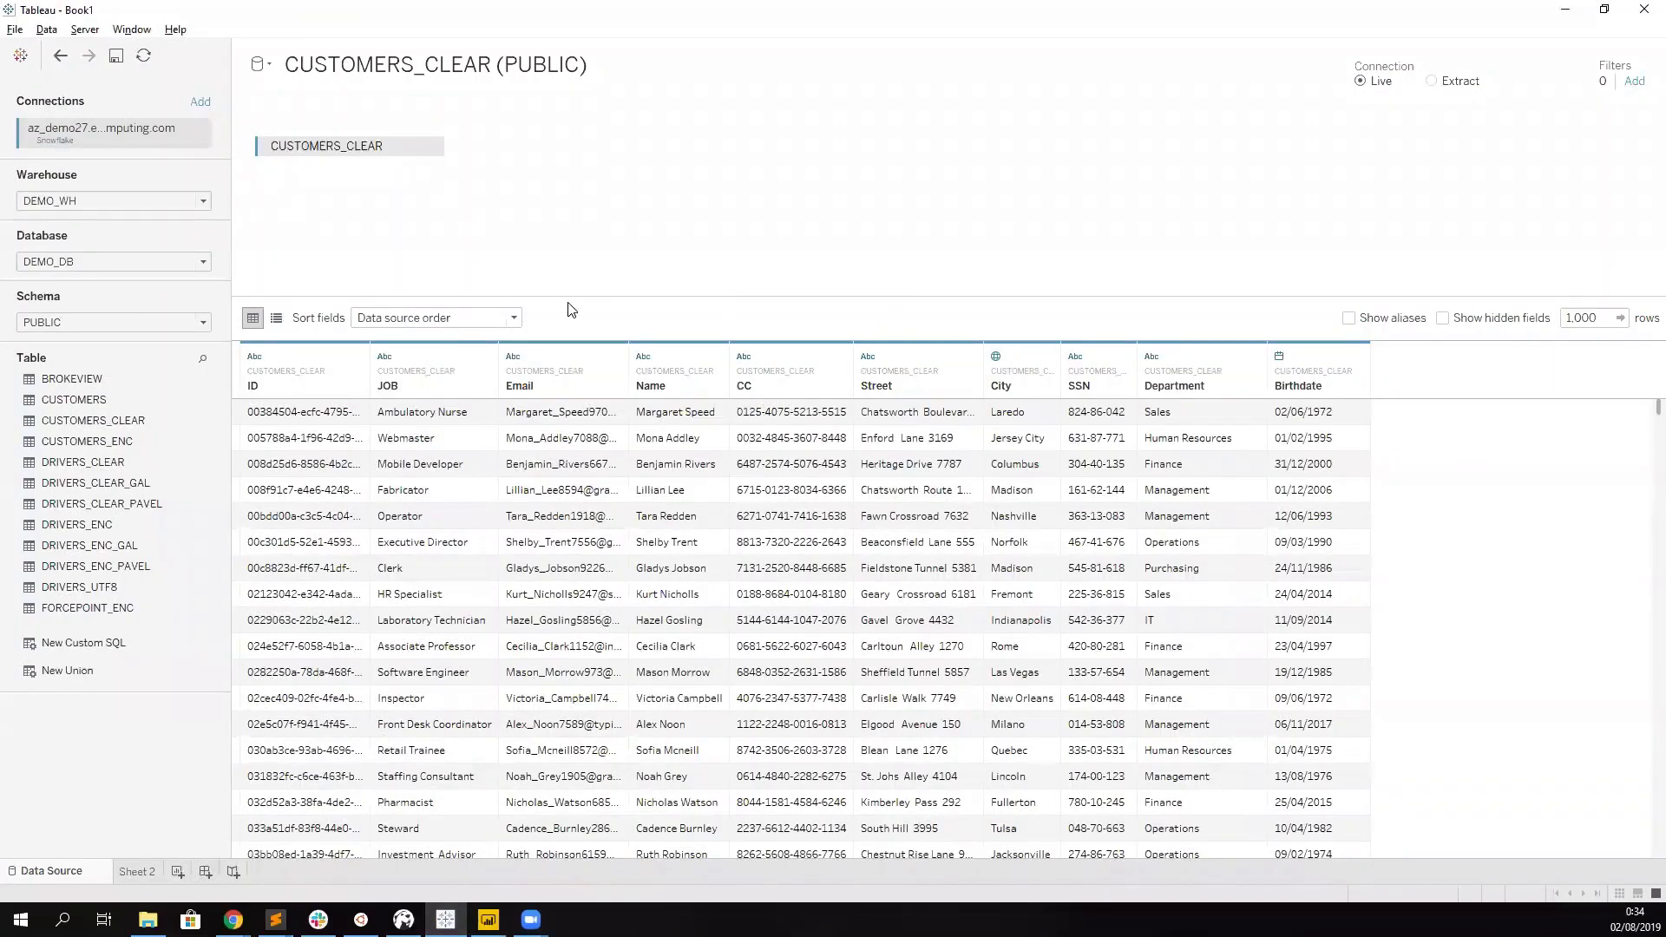
{"action": "left_click", "coordinate": [143, 55]}
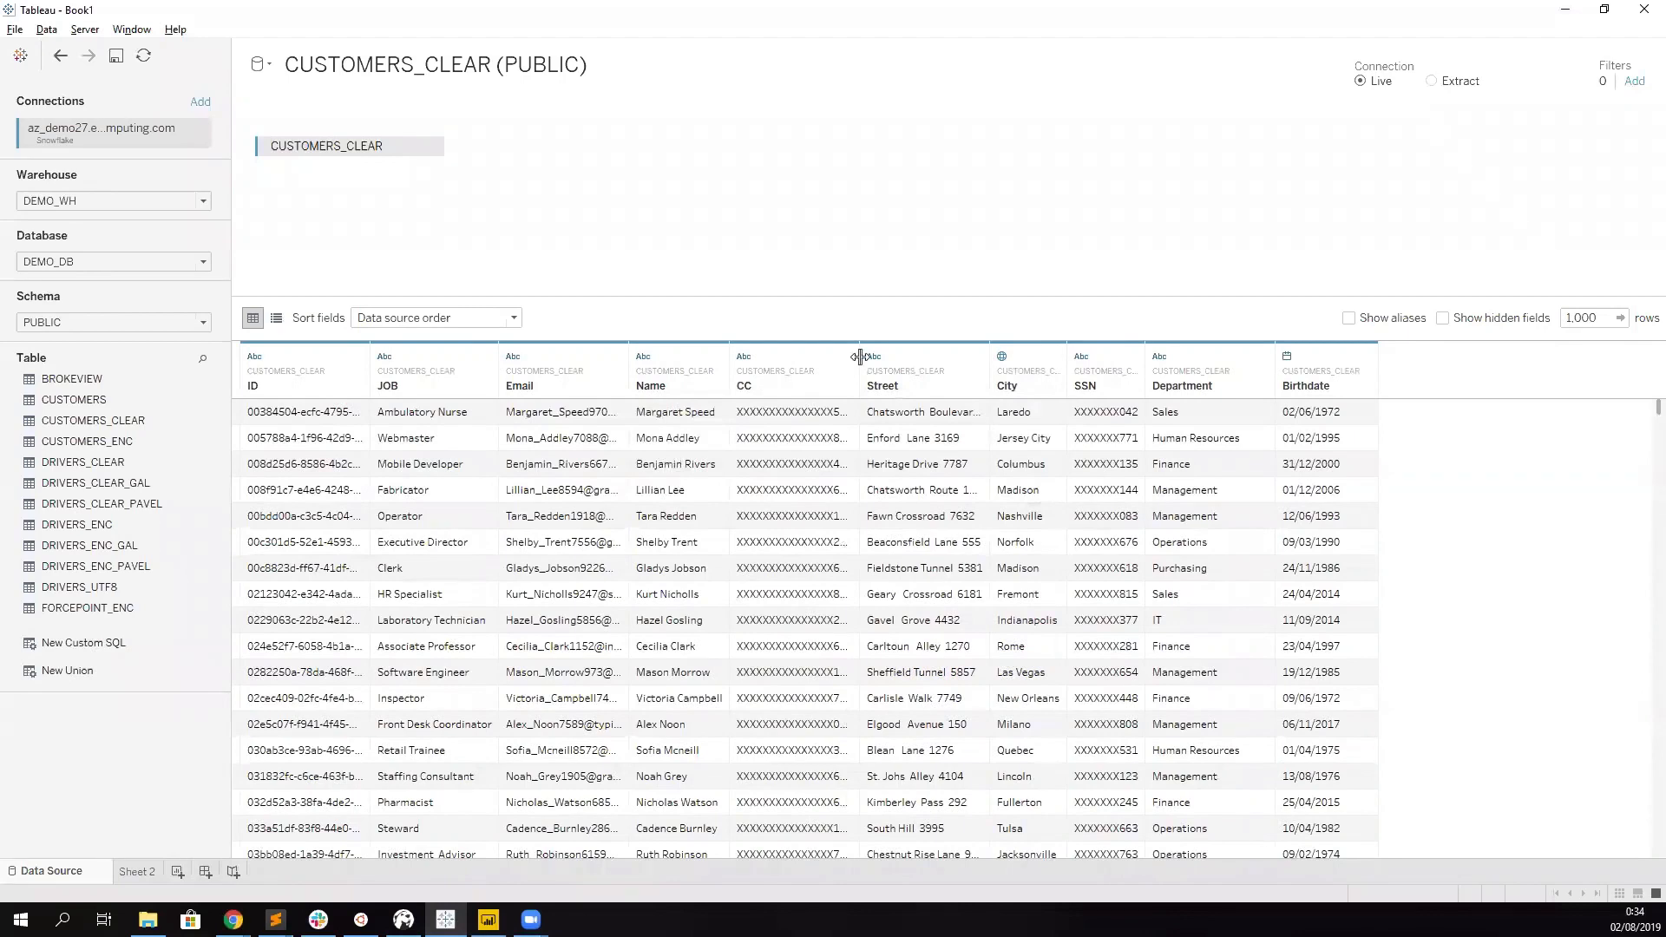
{"action": "left_click_drag", "start_coordinate": [860, 358], "coordinate": [899, 357]}
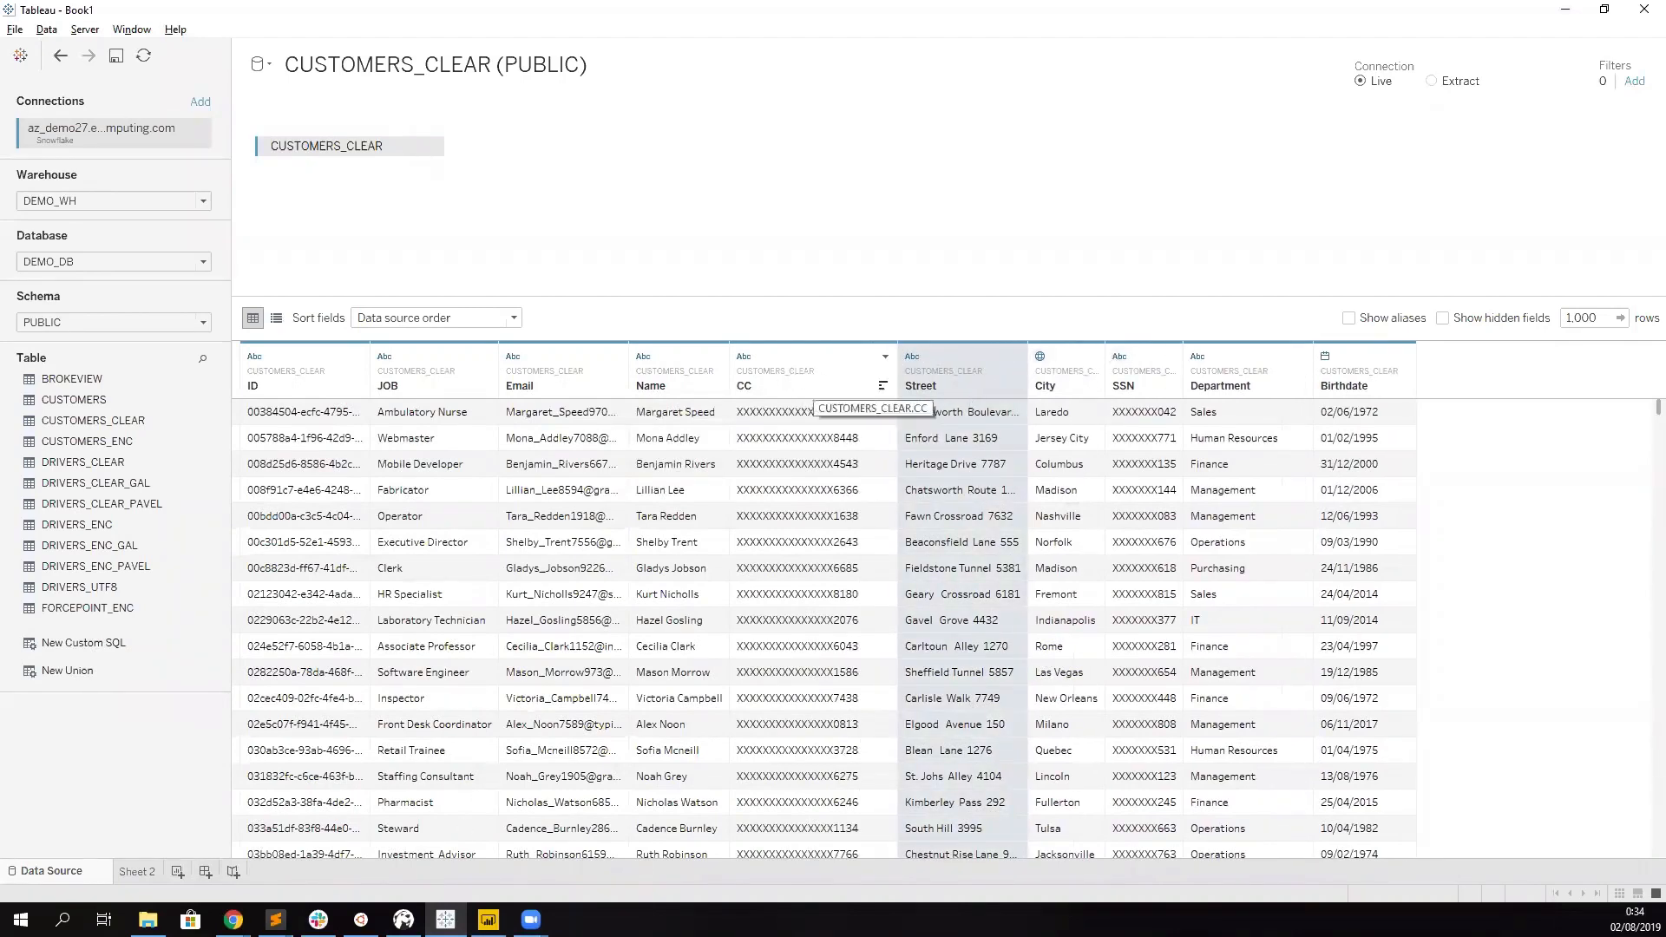
- Switch to DBeaver, refresh the CUSTOMERS_CLEAR table data and fit the CC column to its contents
{"action": "left_click", "coordinate": [403, 920]}
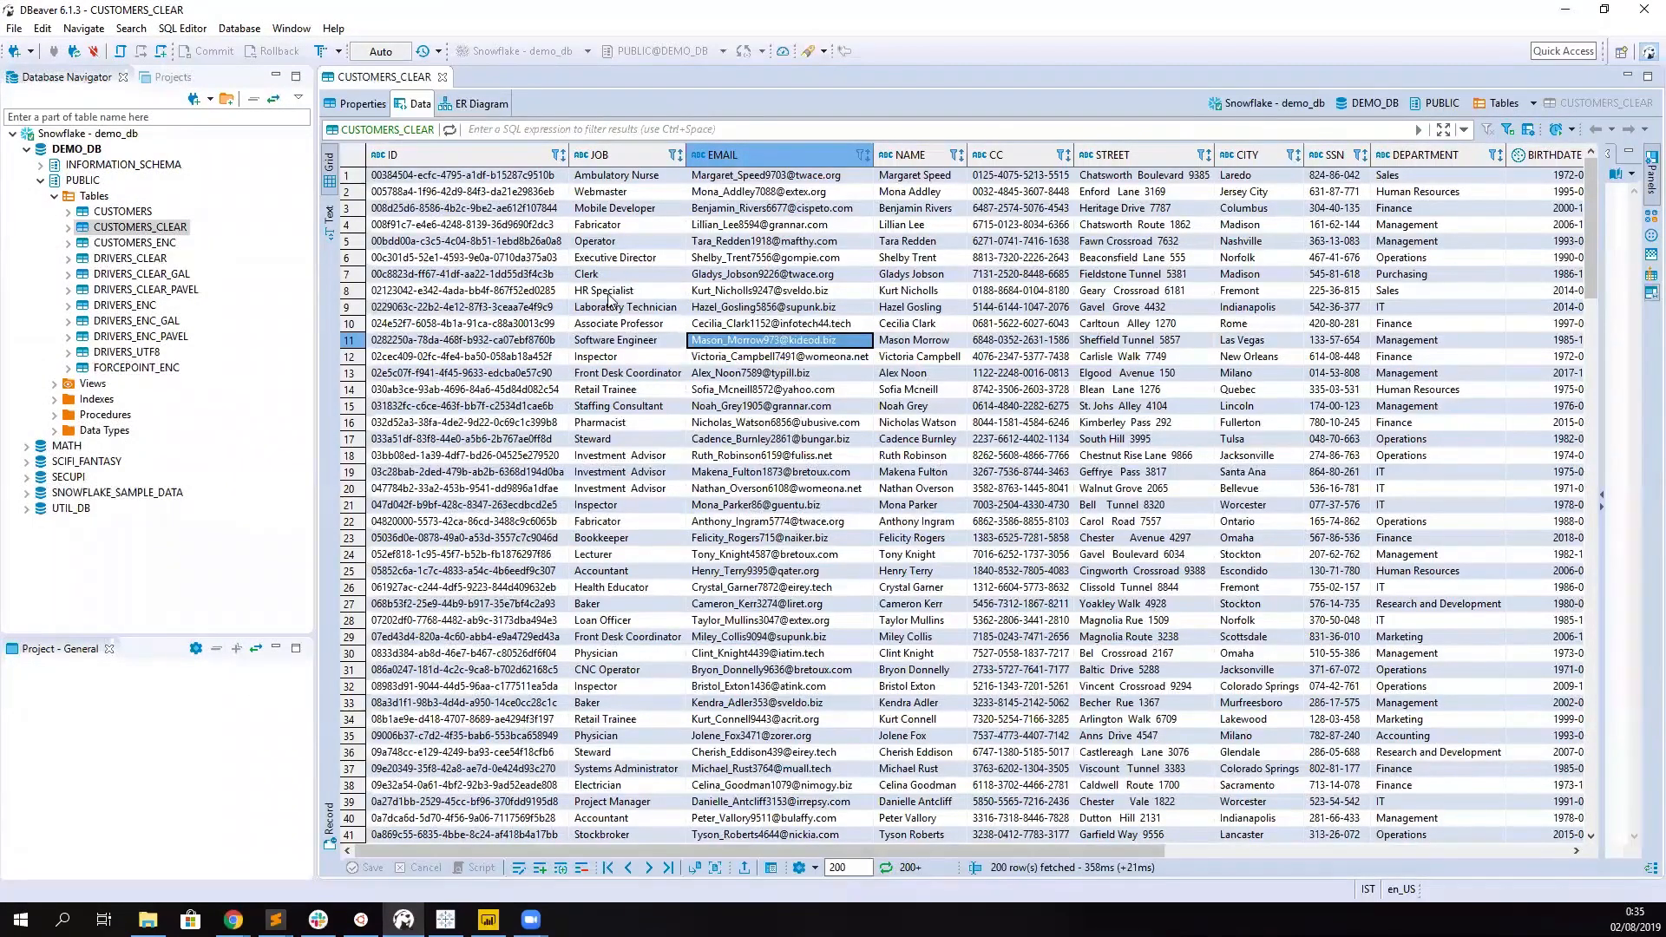
{"action": "left_click", "coordinate": [611, 291]}
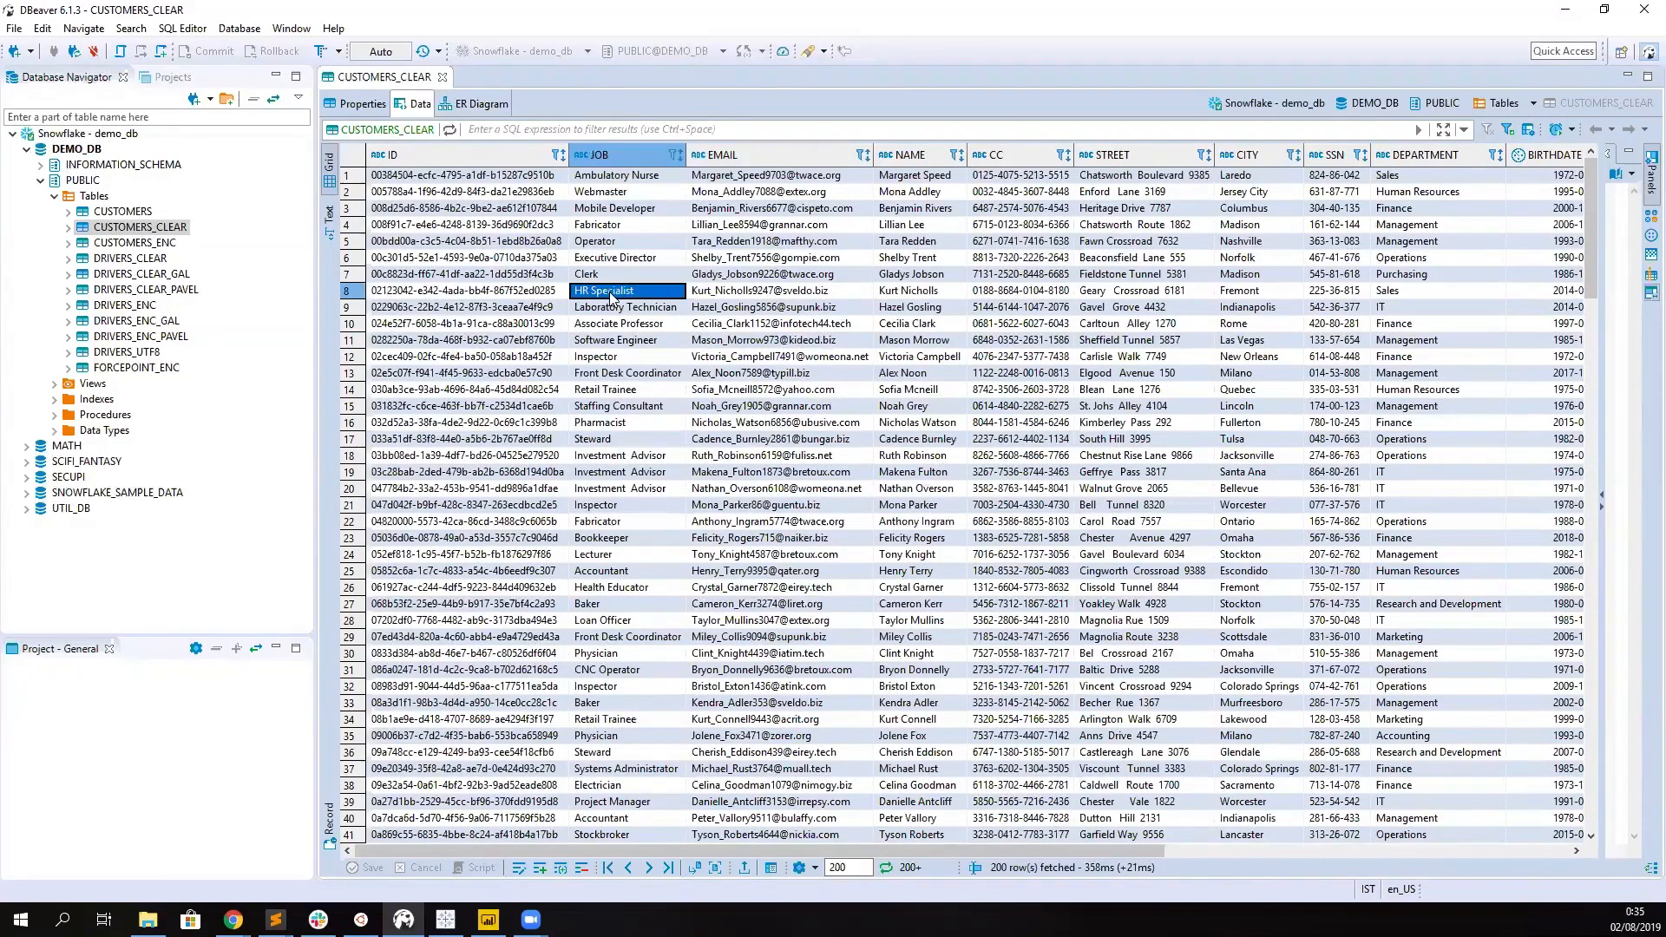
{"action": "key", "text": "F5"}
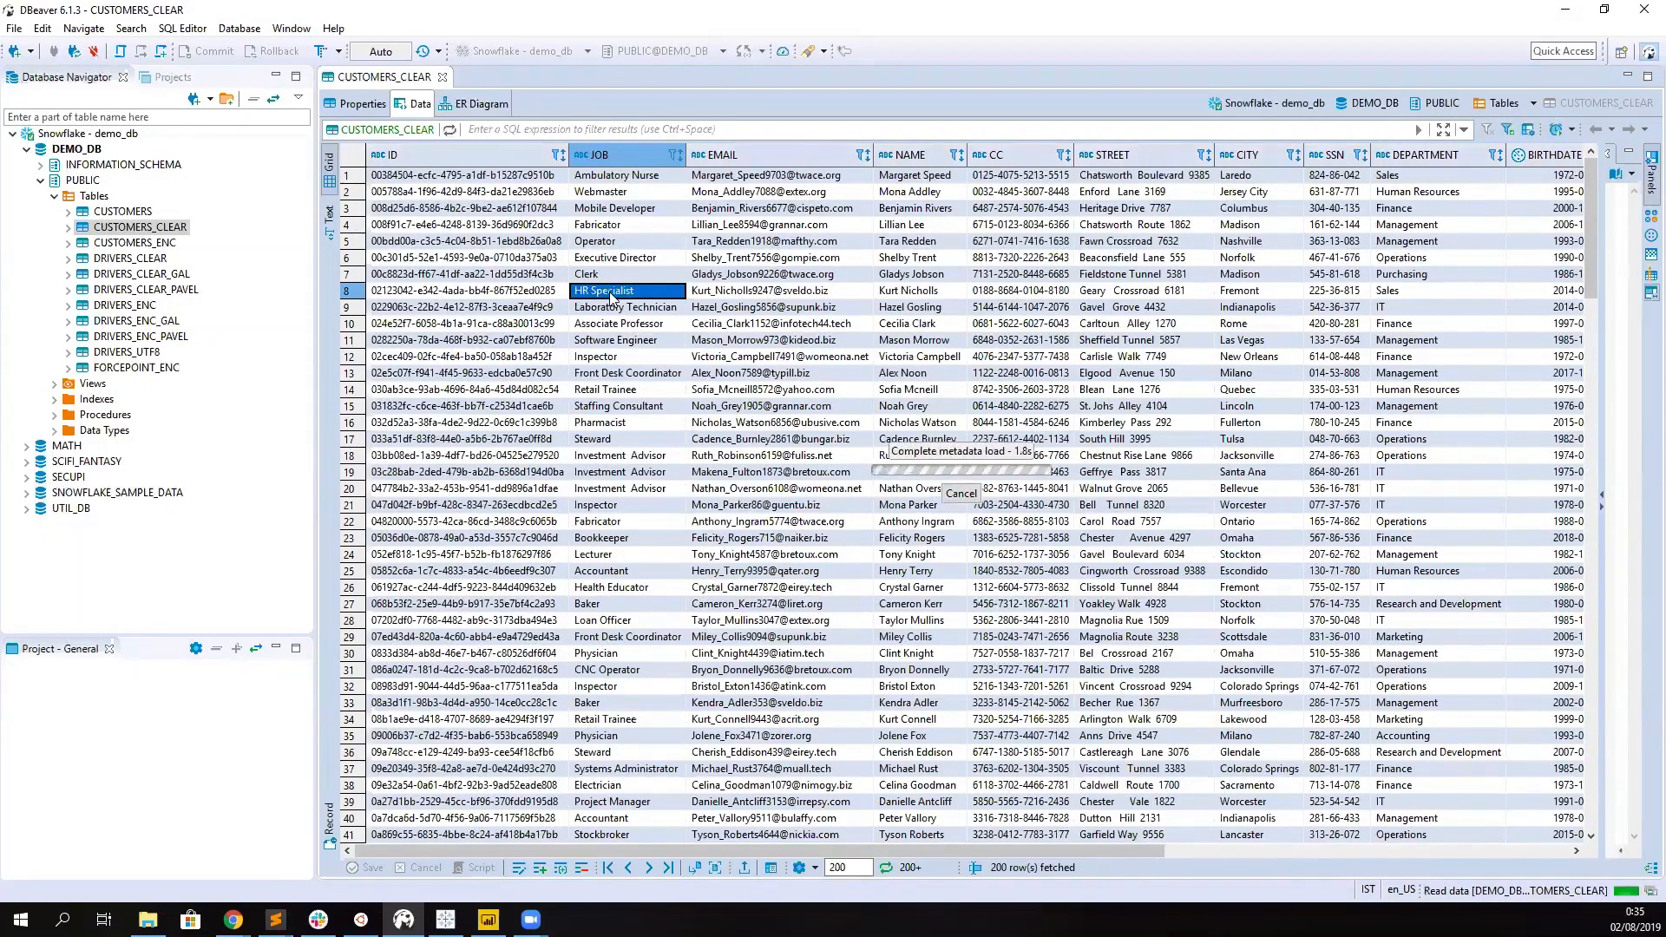
{"action": "left_click", "coordinate": [624, 314]}
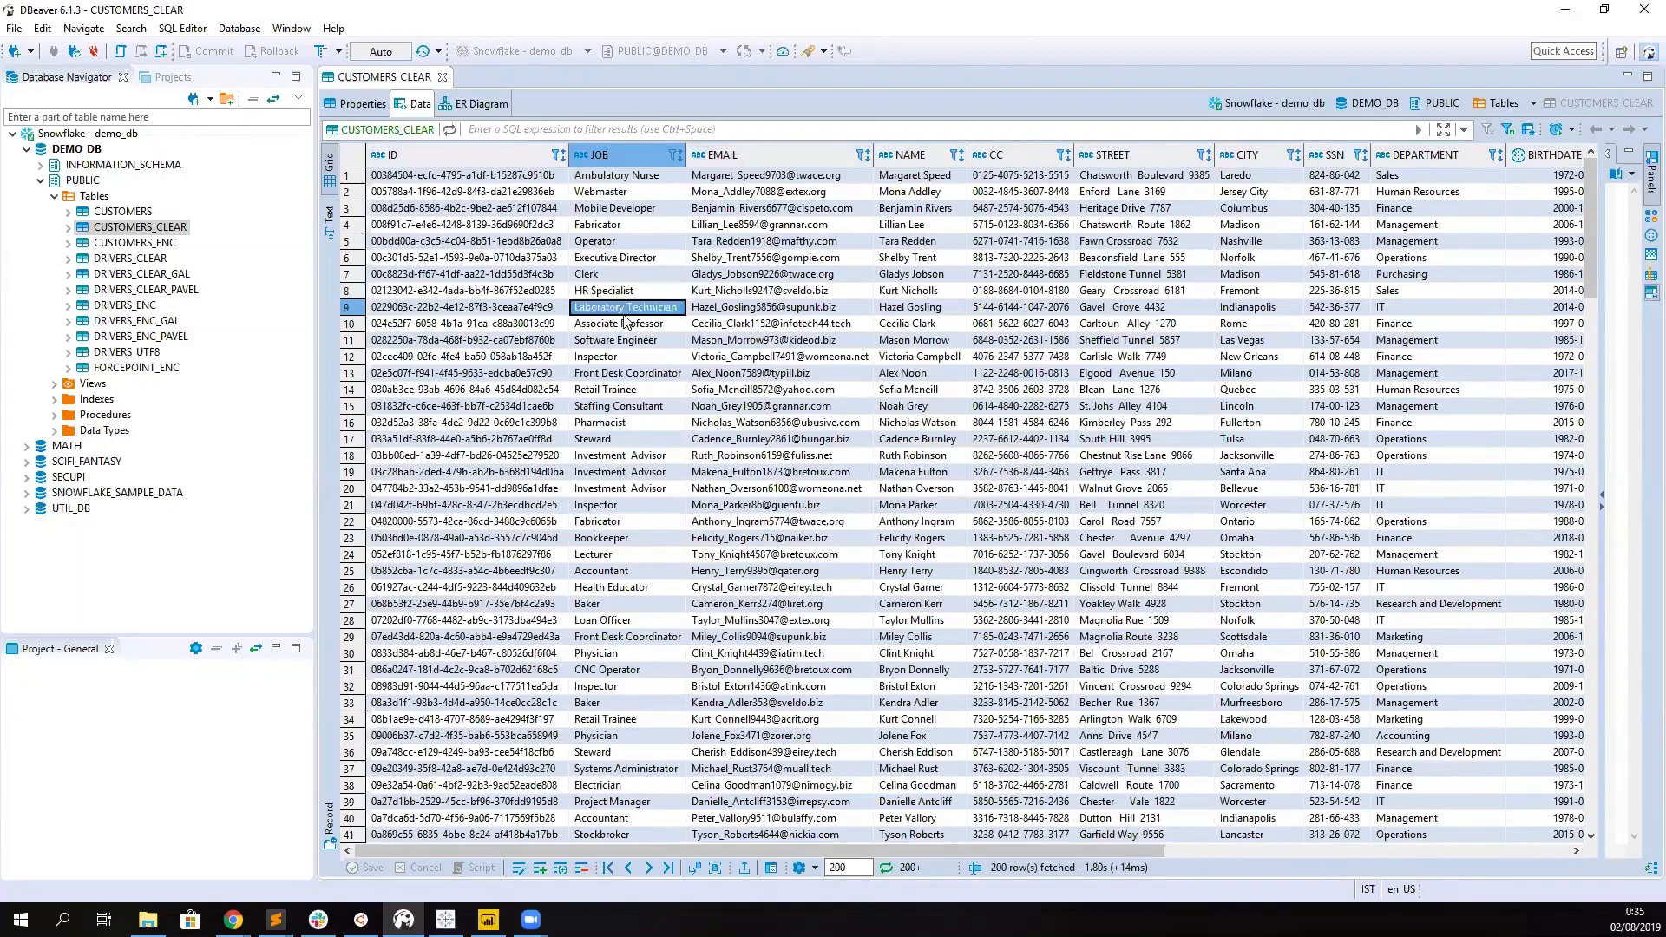
{"action": "key", "text": "F5"}
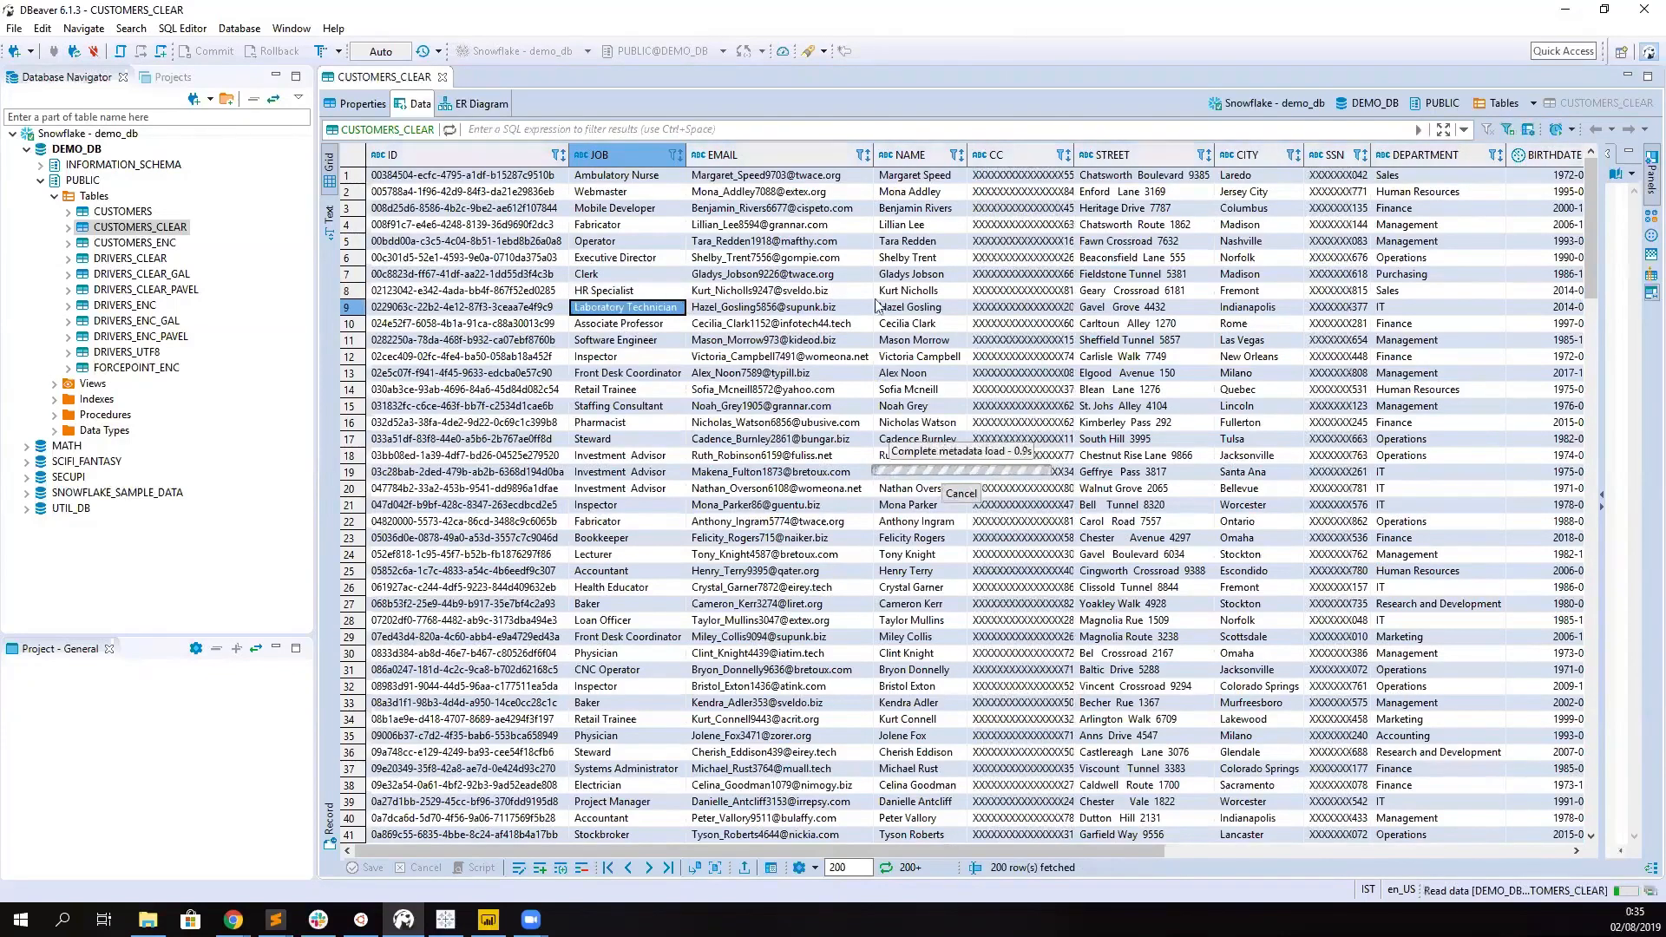
{"action": "double_click", "coordinate": [1074, 155]}
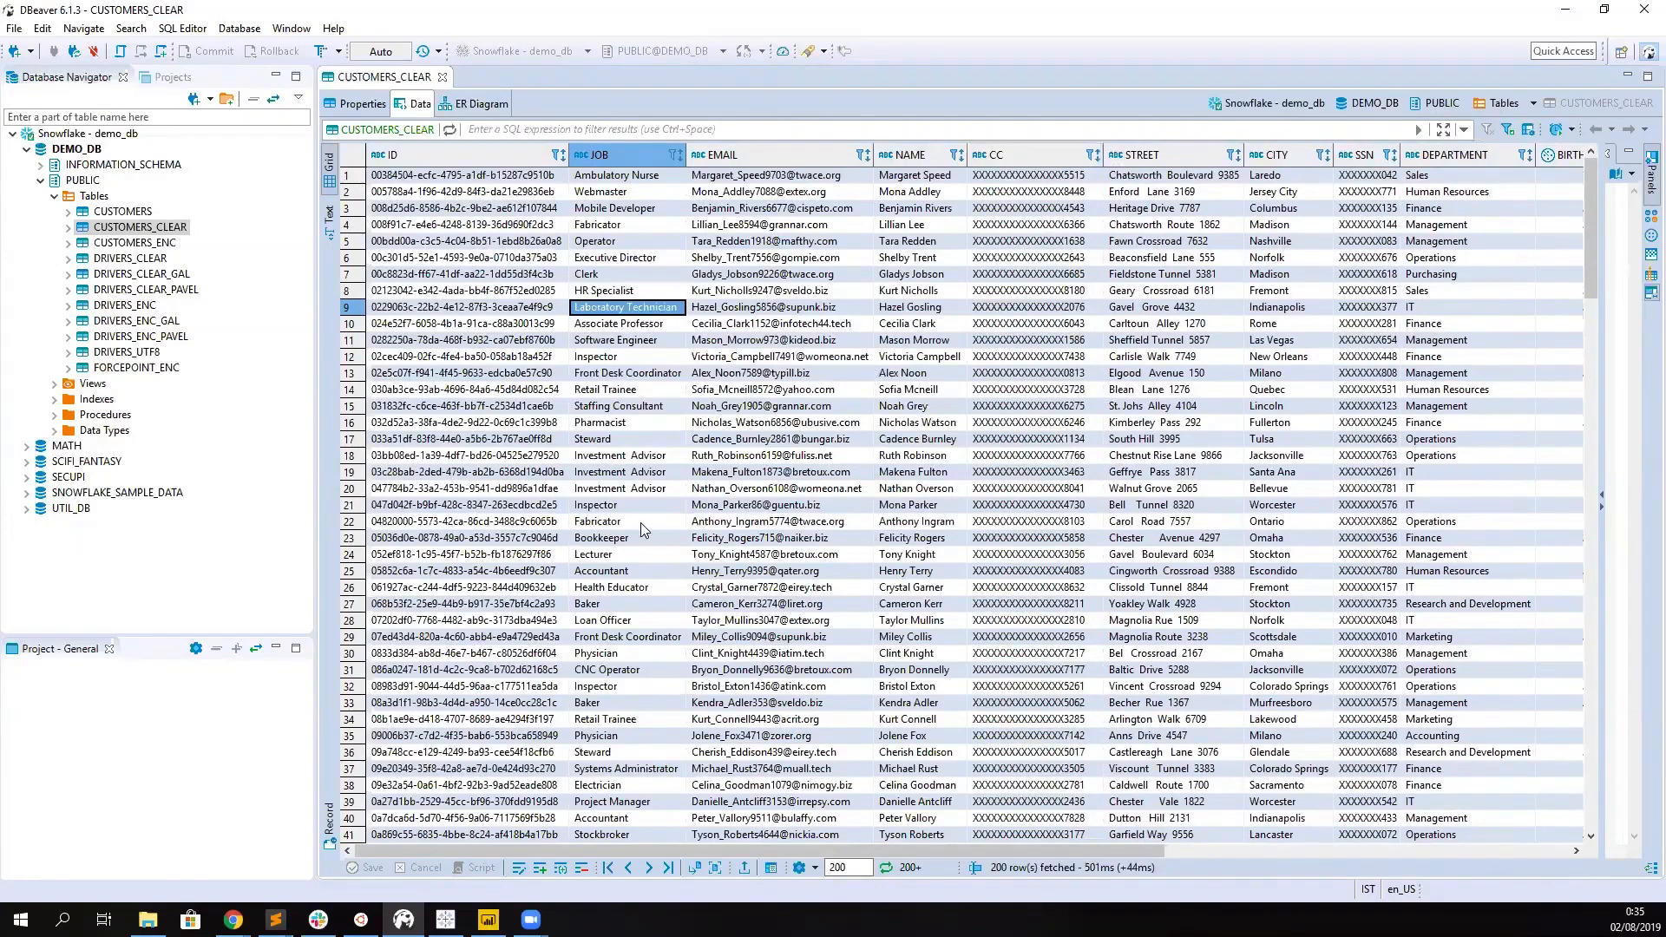
- Switch to the Snowflake command-line terminal and rerun "select name, email, cc, ssn, department from CUSTOMERS_CLEAR;"
{"action": "left_click", "coordinate": [361, 919]}
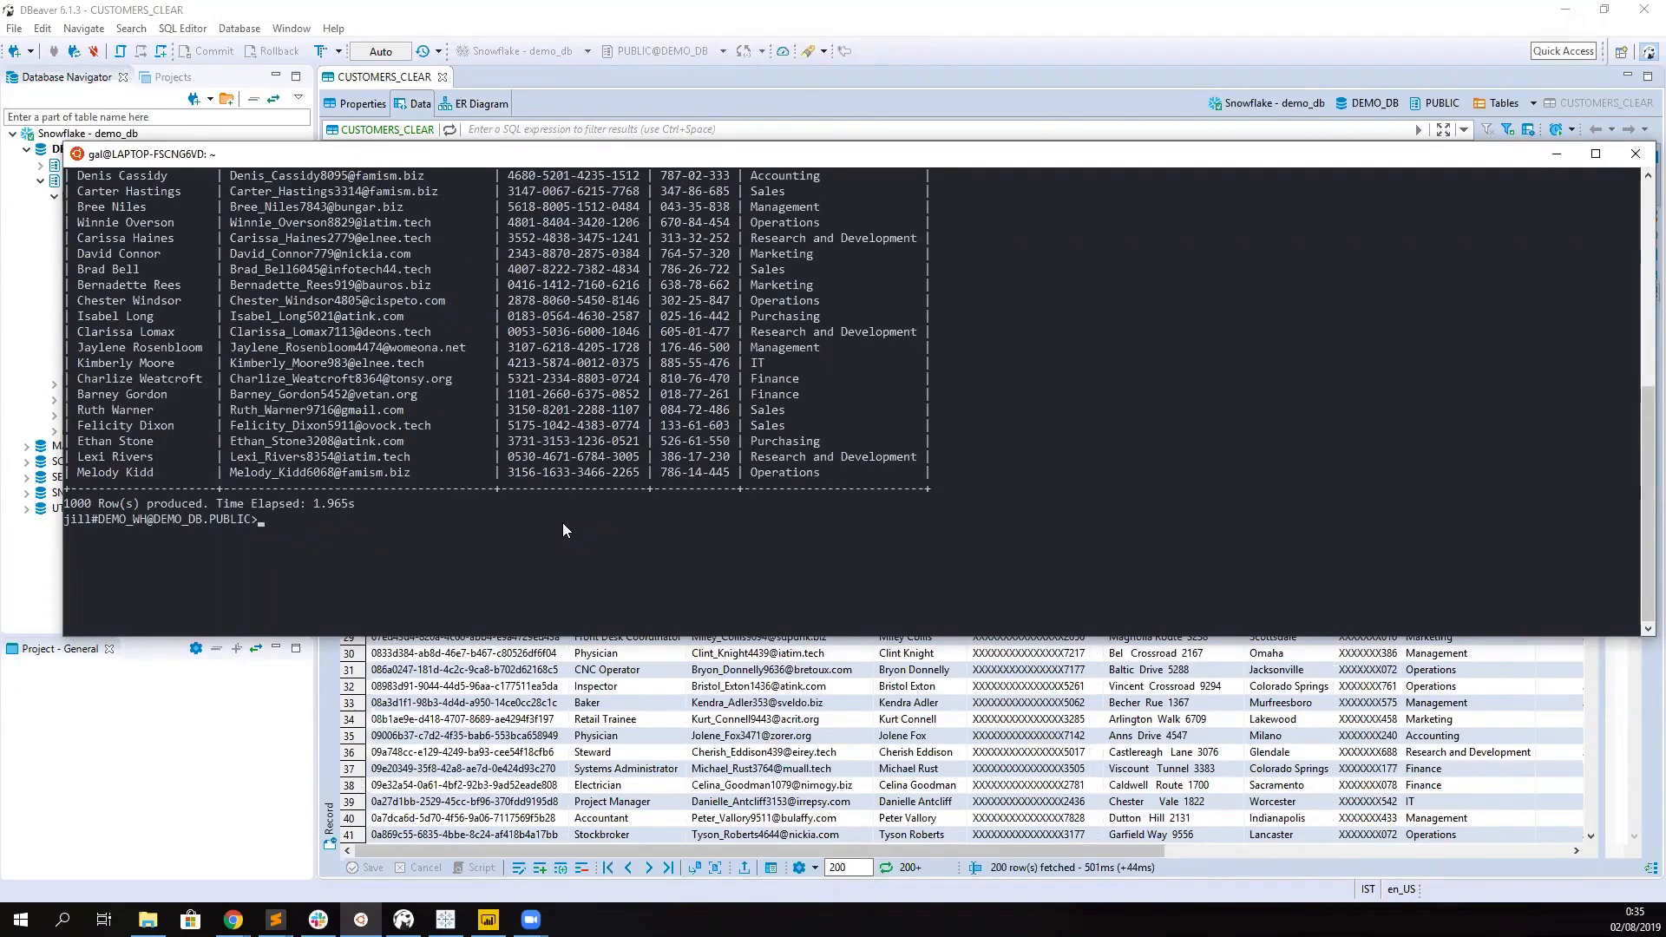
{"action": "key", "text": "Up"}
{"action": "key", "text": "Down"}
{"action": "key", "text": "Return"}
{"action": "key", "text": "Return"}
{"action": "key", "text": "Return"}
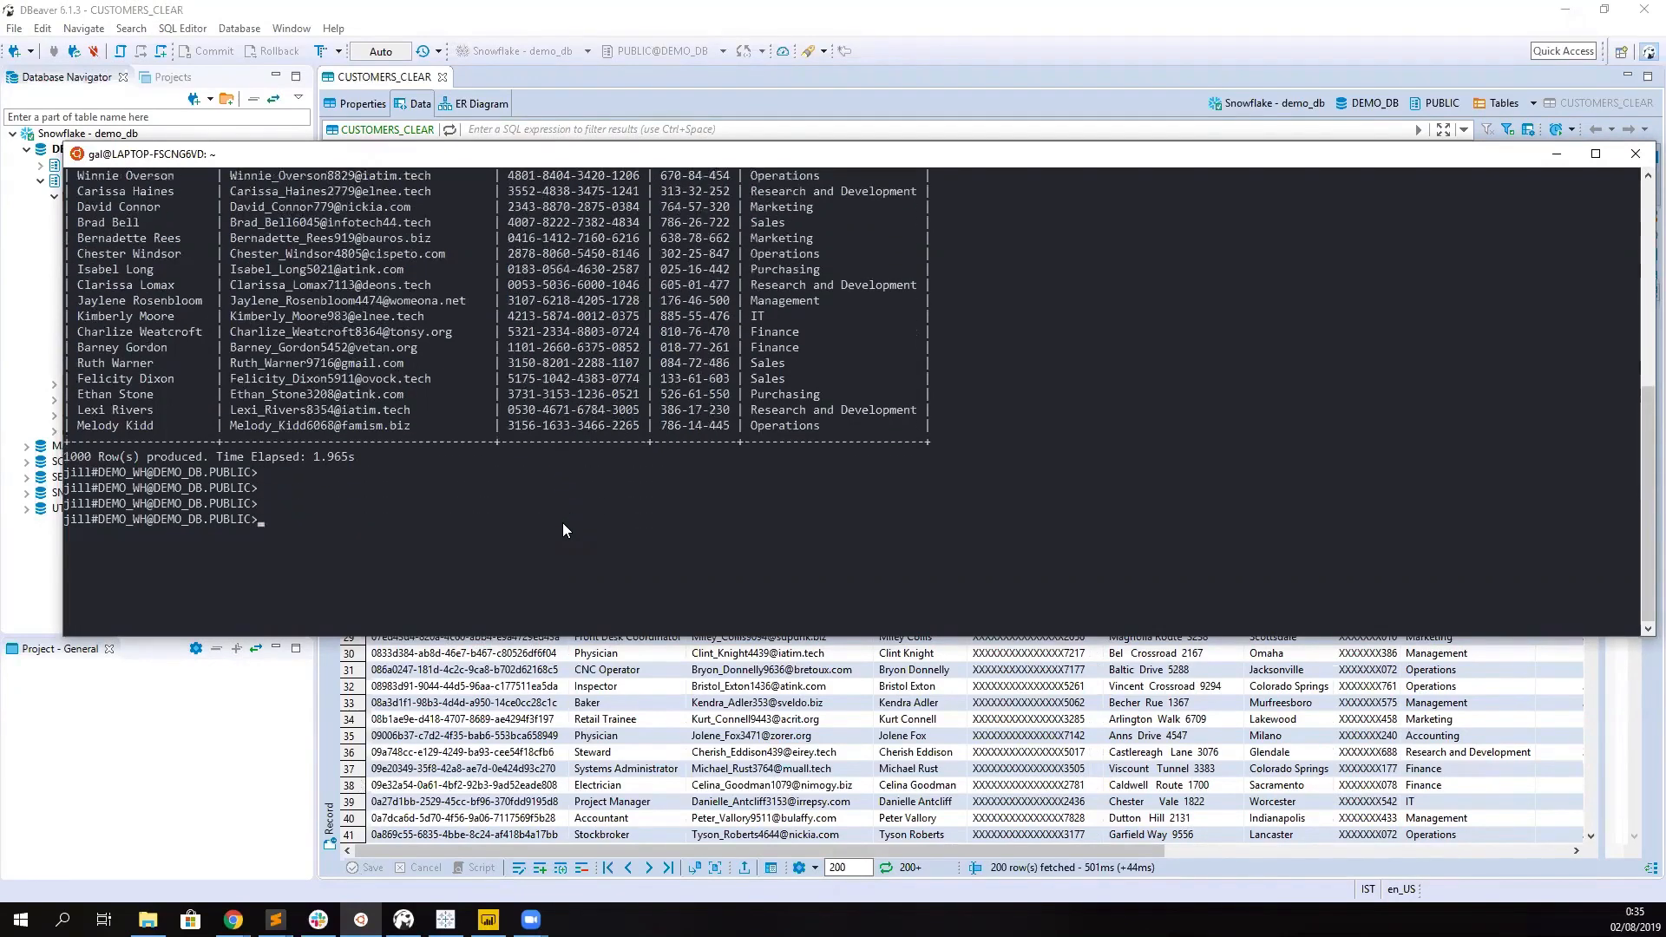
{"action": "key", "text": "Up"}
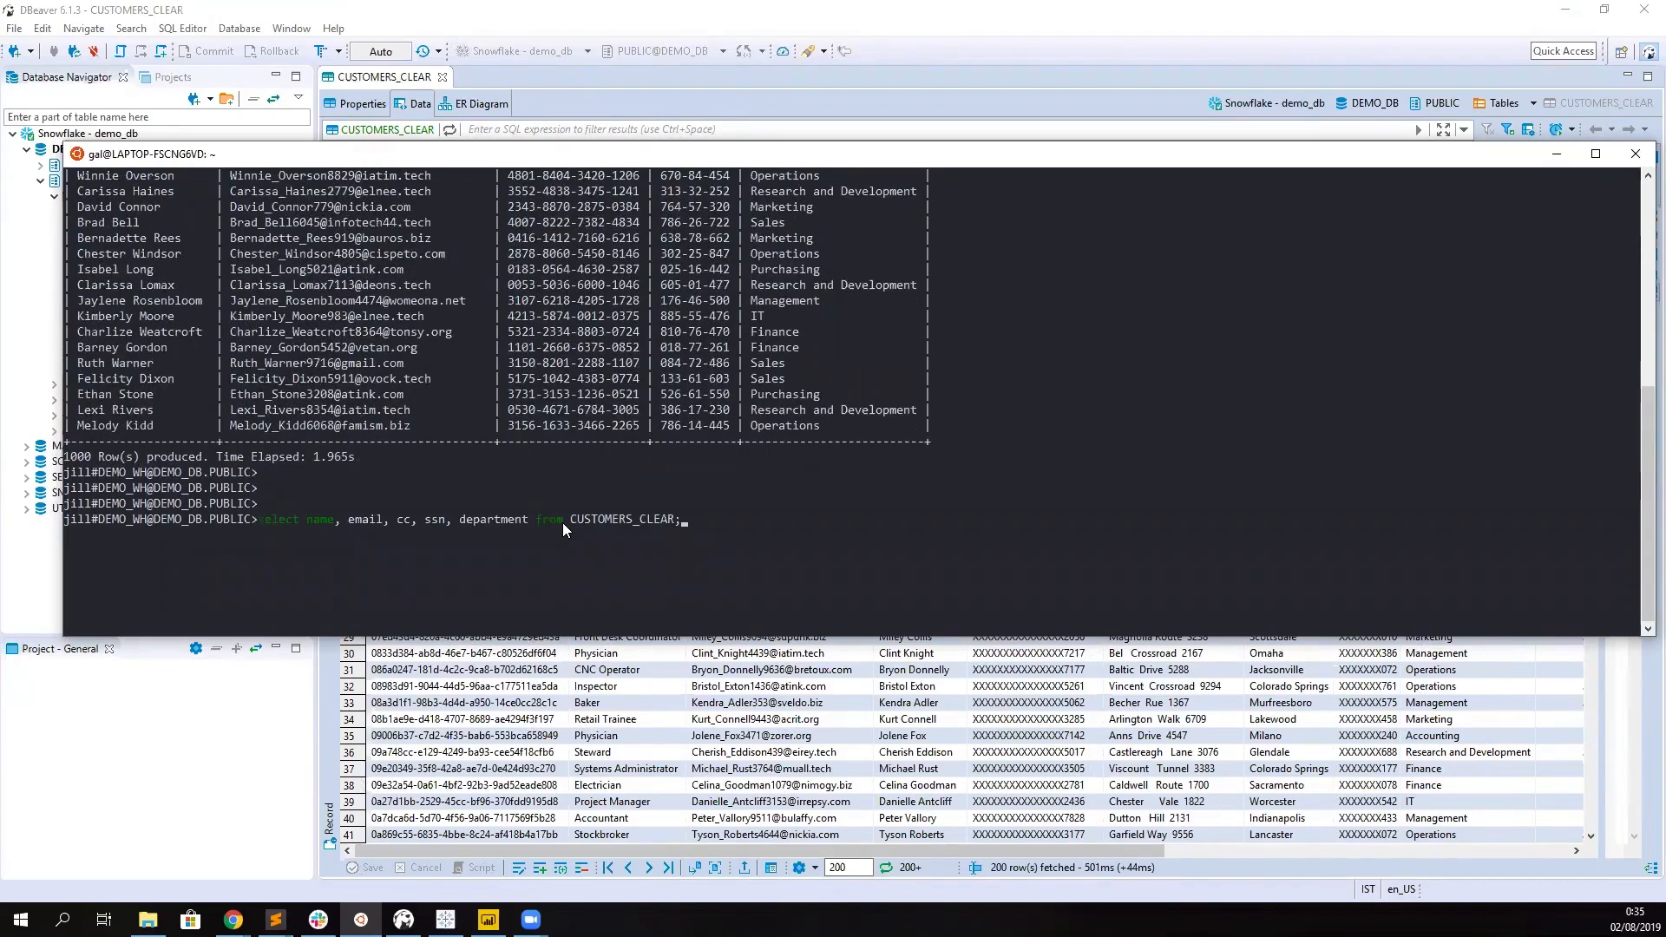
{"action": "key", "text": "Return"}
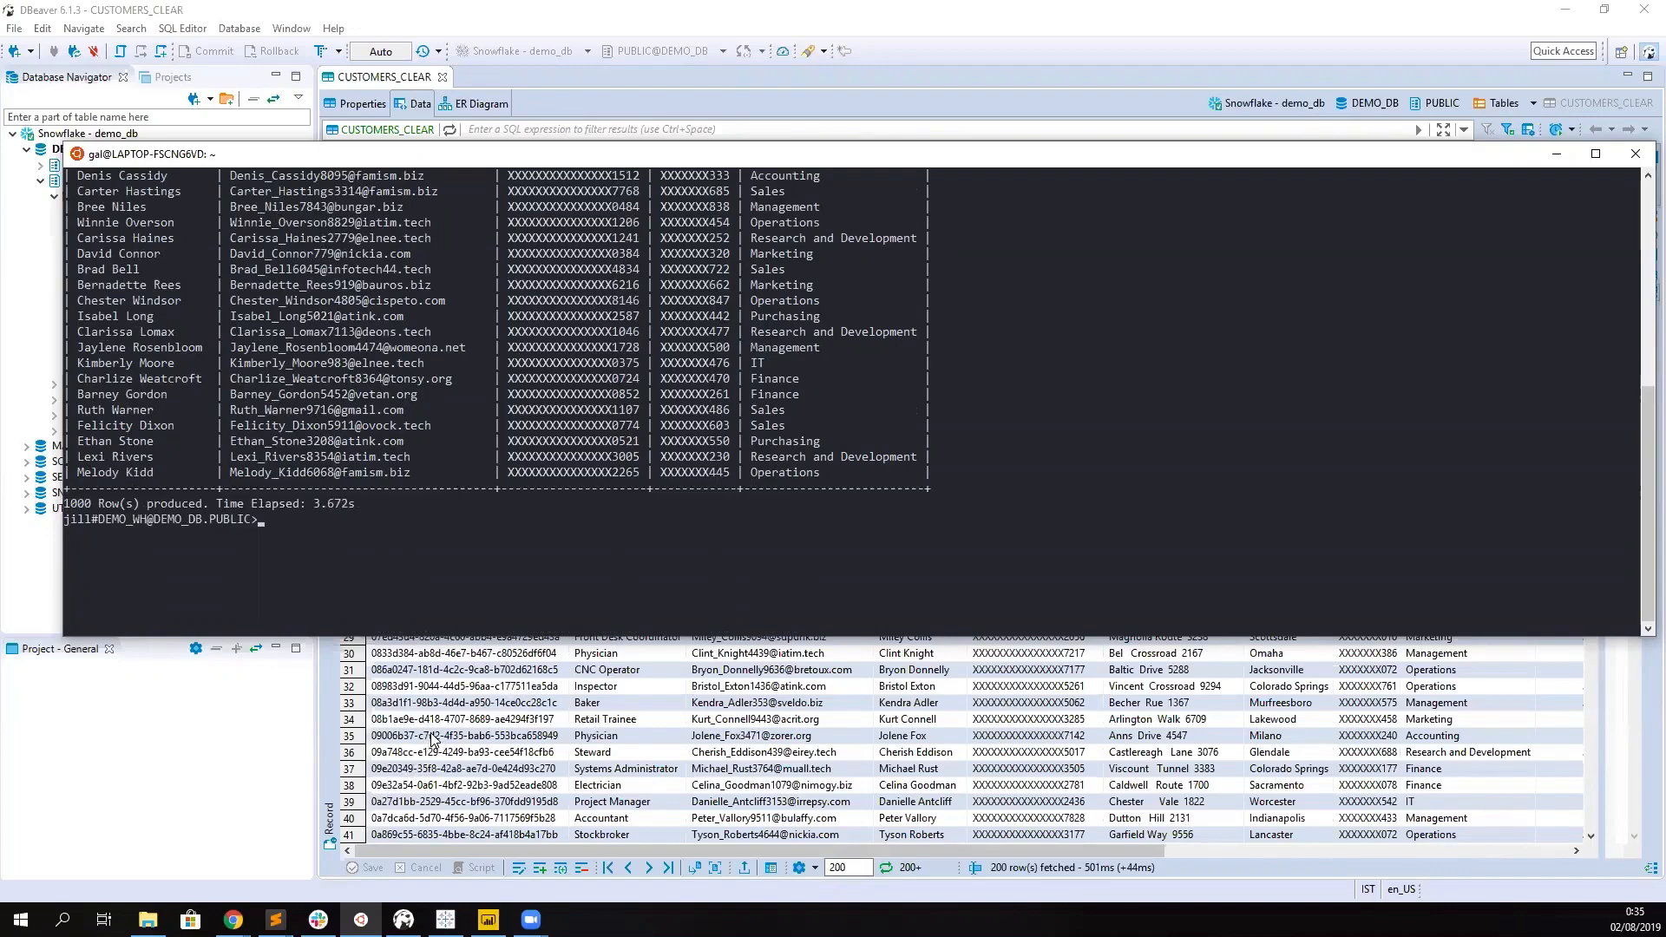
- Switch to the SecuPi dashboard in the browser and review the latest entries in the Real Time request log
{"action": "mouse_move", "coordinate": [233, 920]}
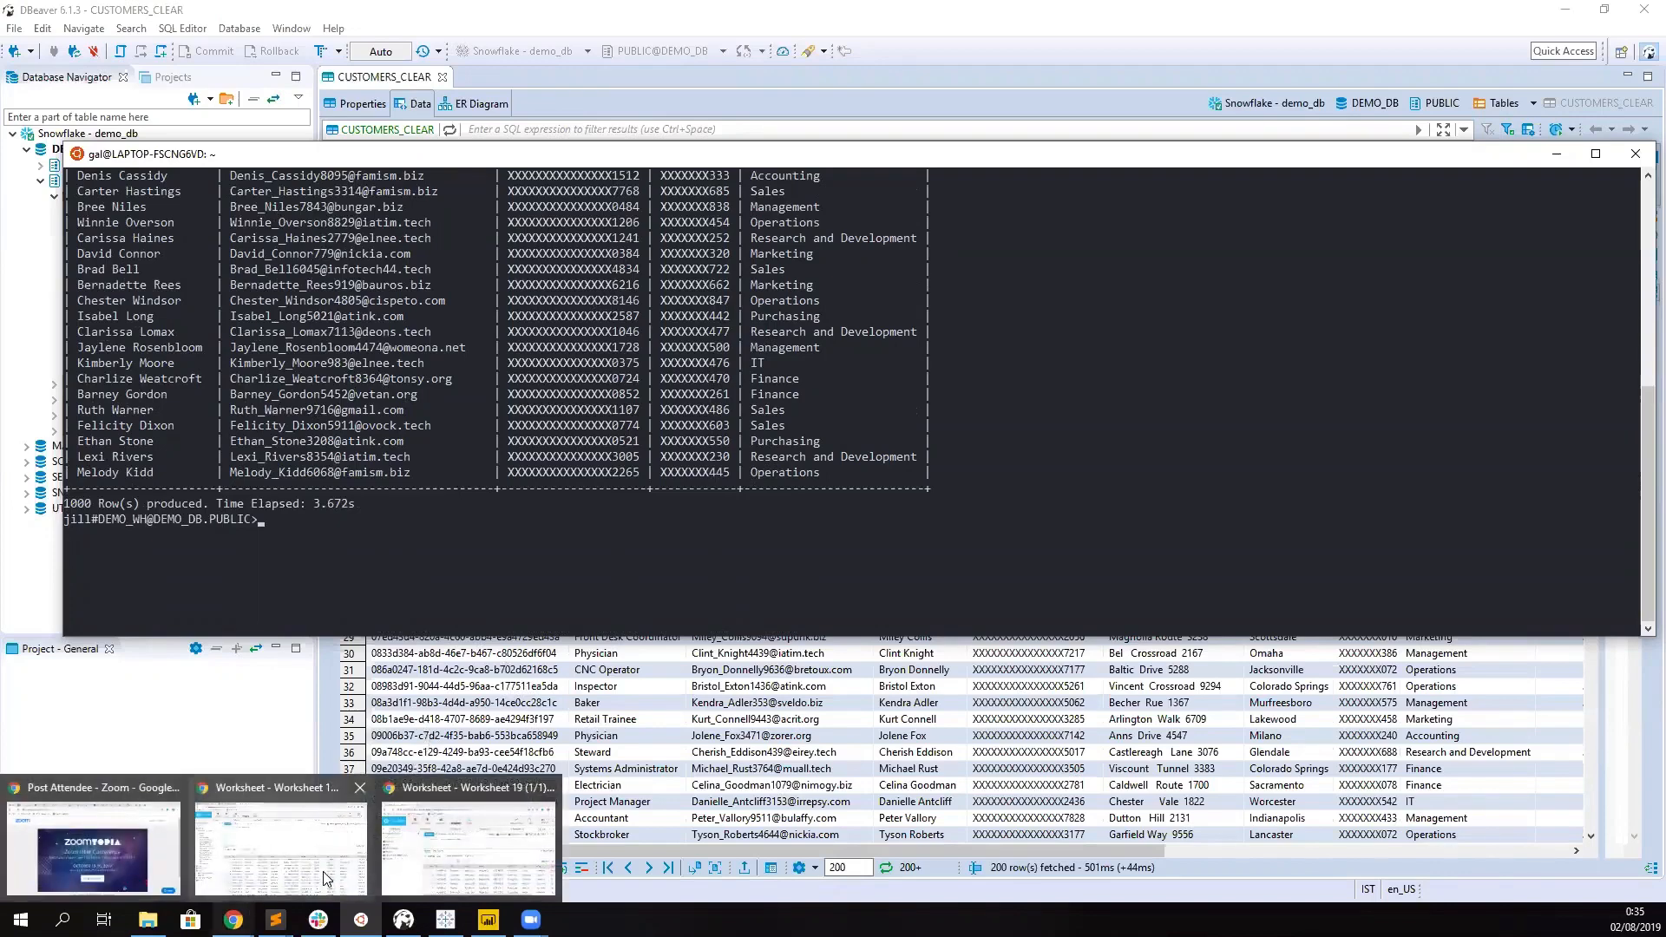
{"action": "mouse_move", "coordinate": [327, 876]}
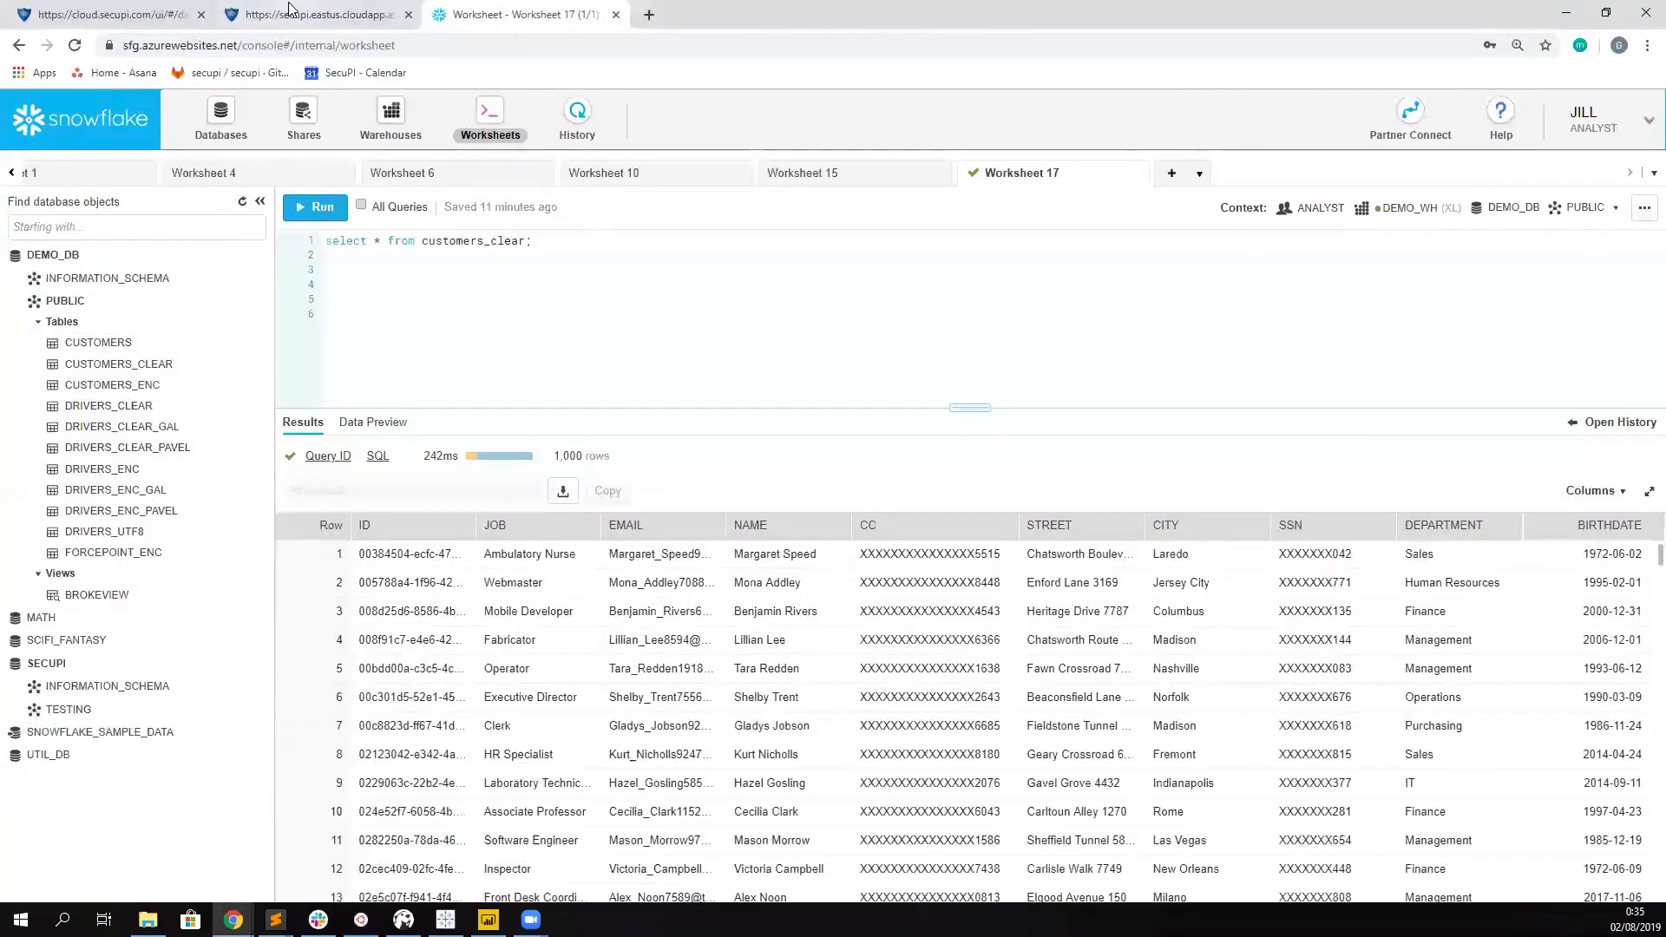
{"action": "left_click", "coordinate": [292, 14]}
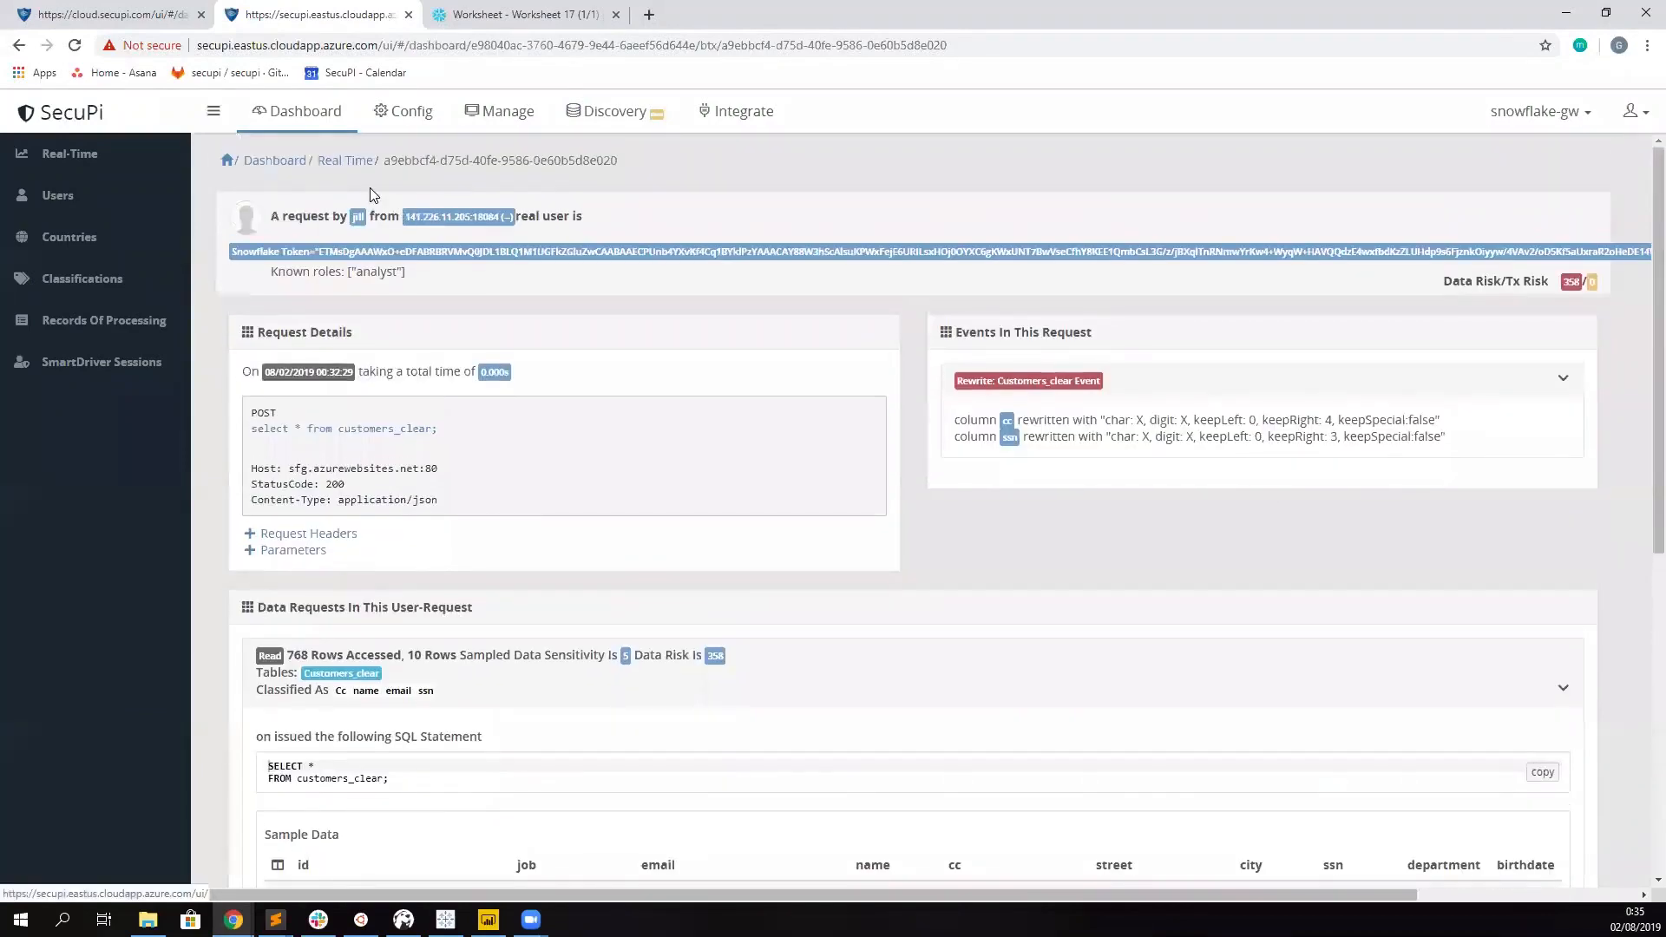
{"action": "left_click", "coordinate": [360, 162]}
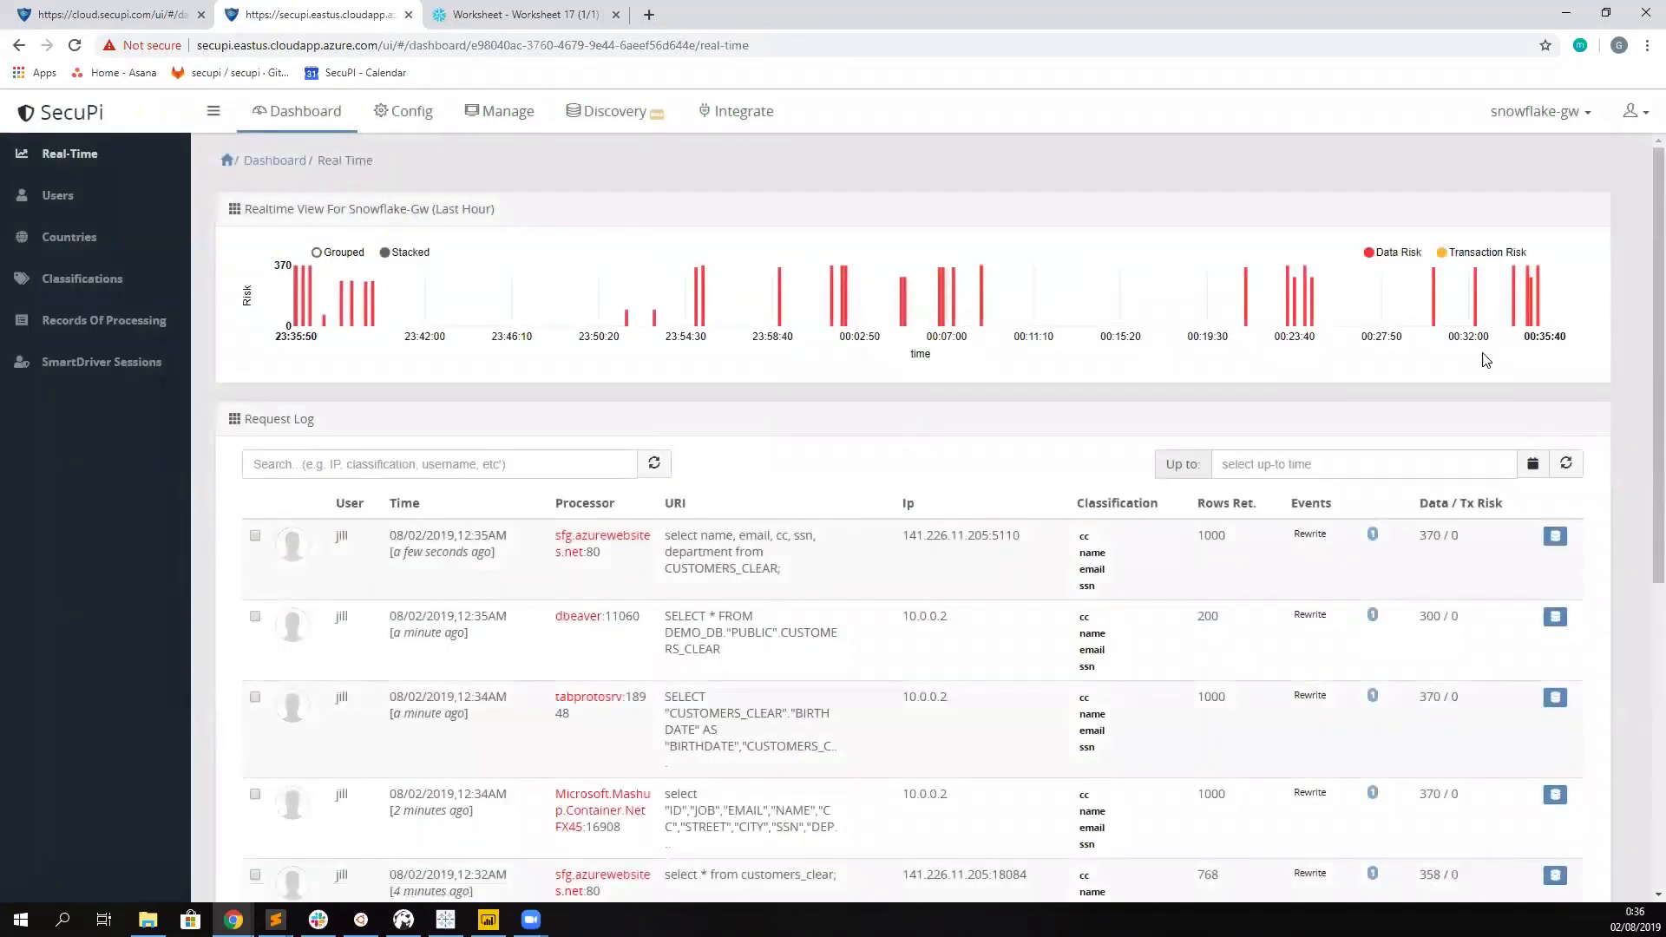
{"action": "scroll", "coordinate": [1247, 708], "scroll_direction": "down", "scroll_amount": 1}
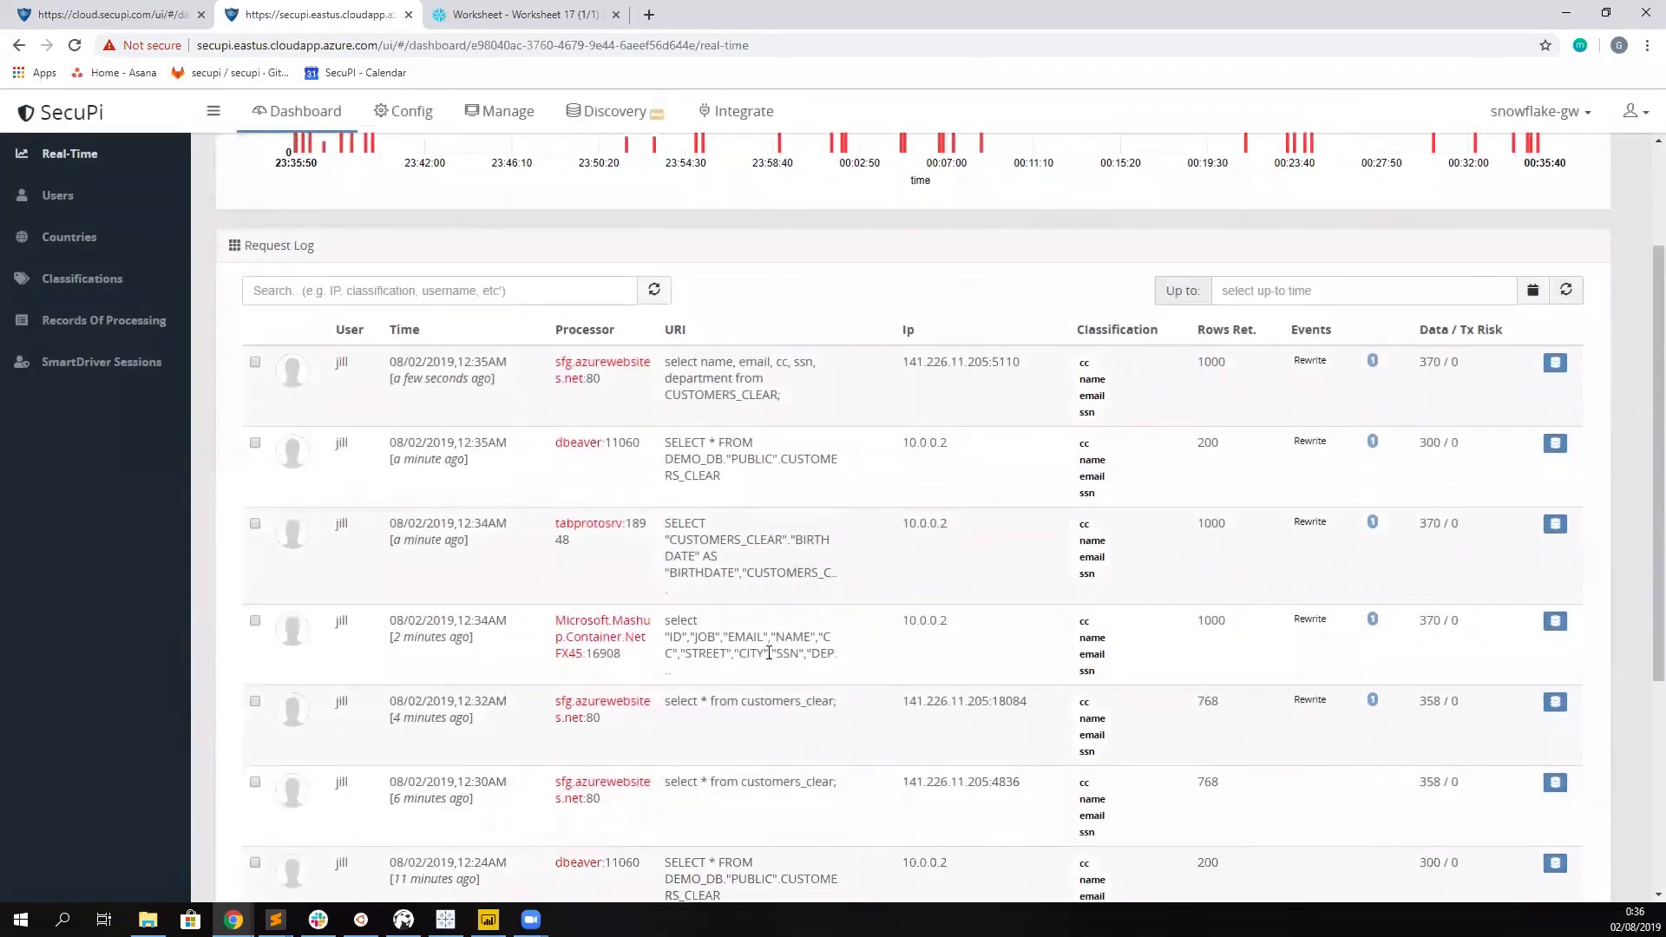
- Examine the Tableau request's host path and SQL statement, and inspect the newest request's details with its Rewrite event
{"action": "left_click", "coordinate": [1556, 612]}
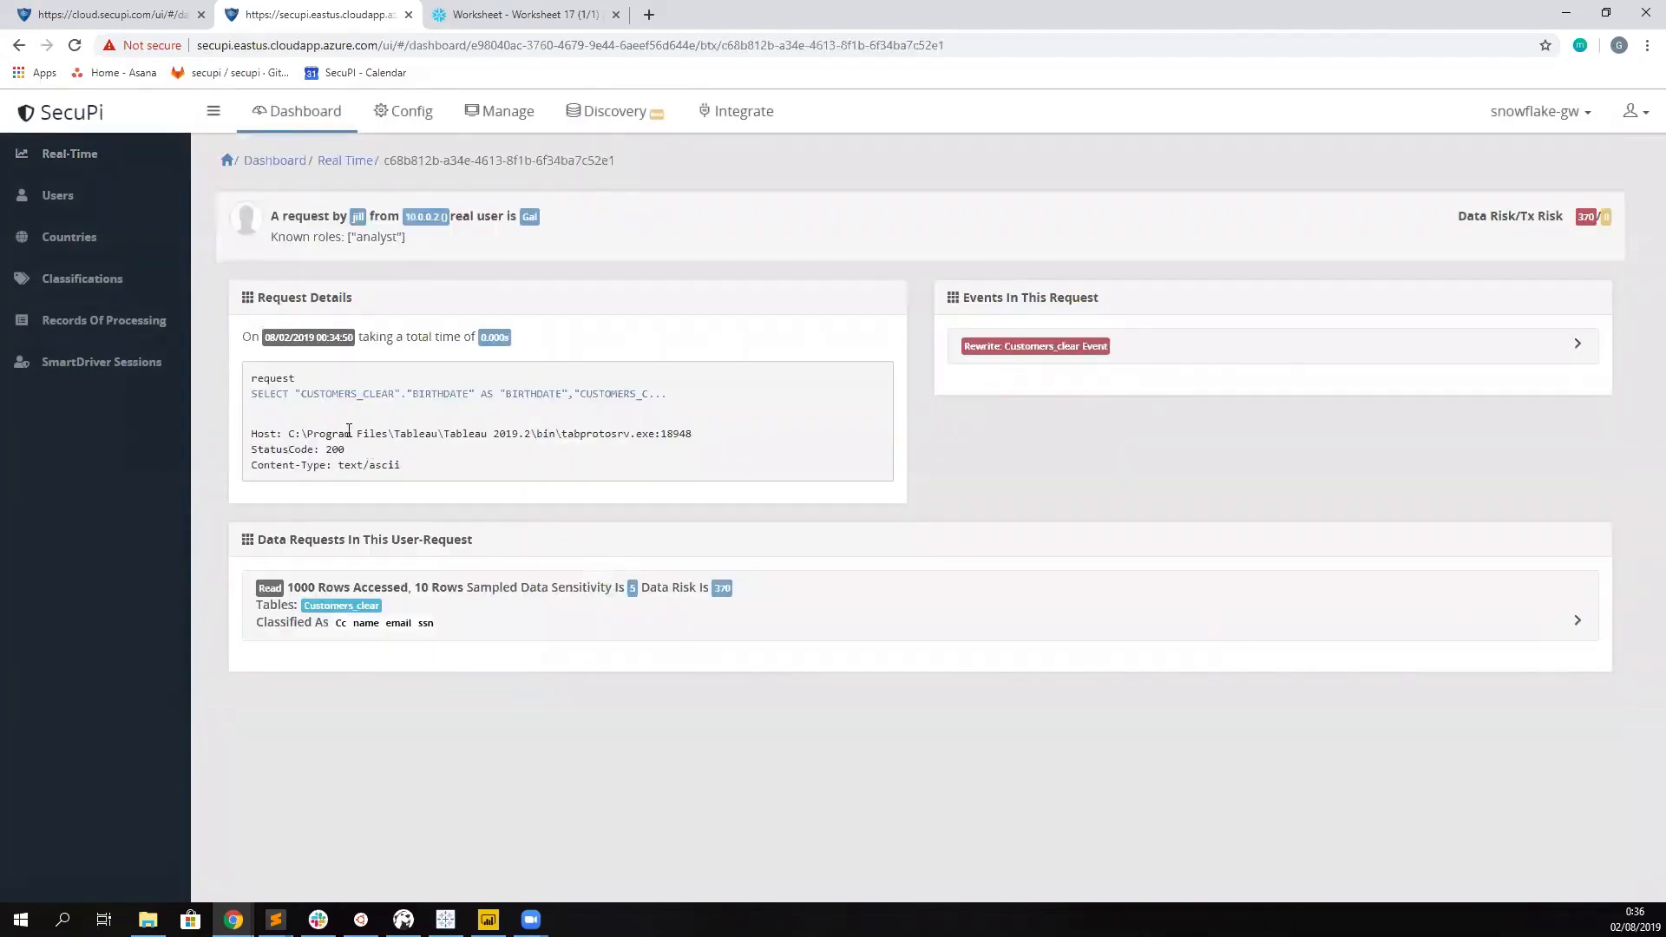
{"action": "left_click_drag", "start_coordinate": [349, 431], "coordinate": [570, 432]}
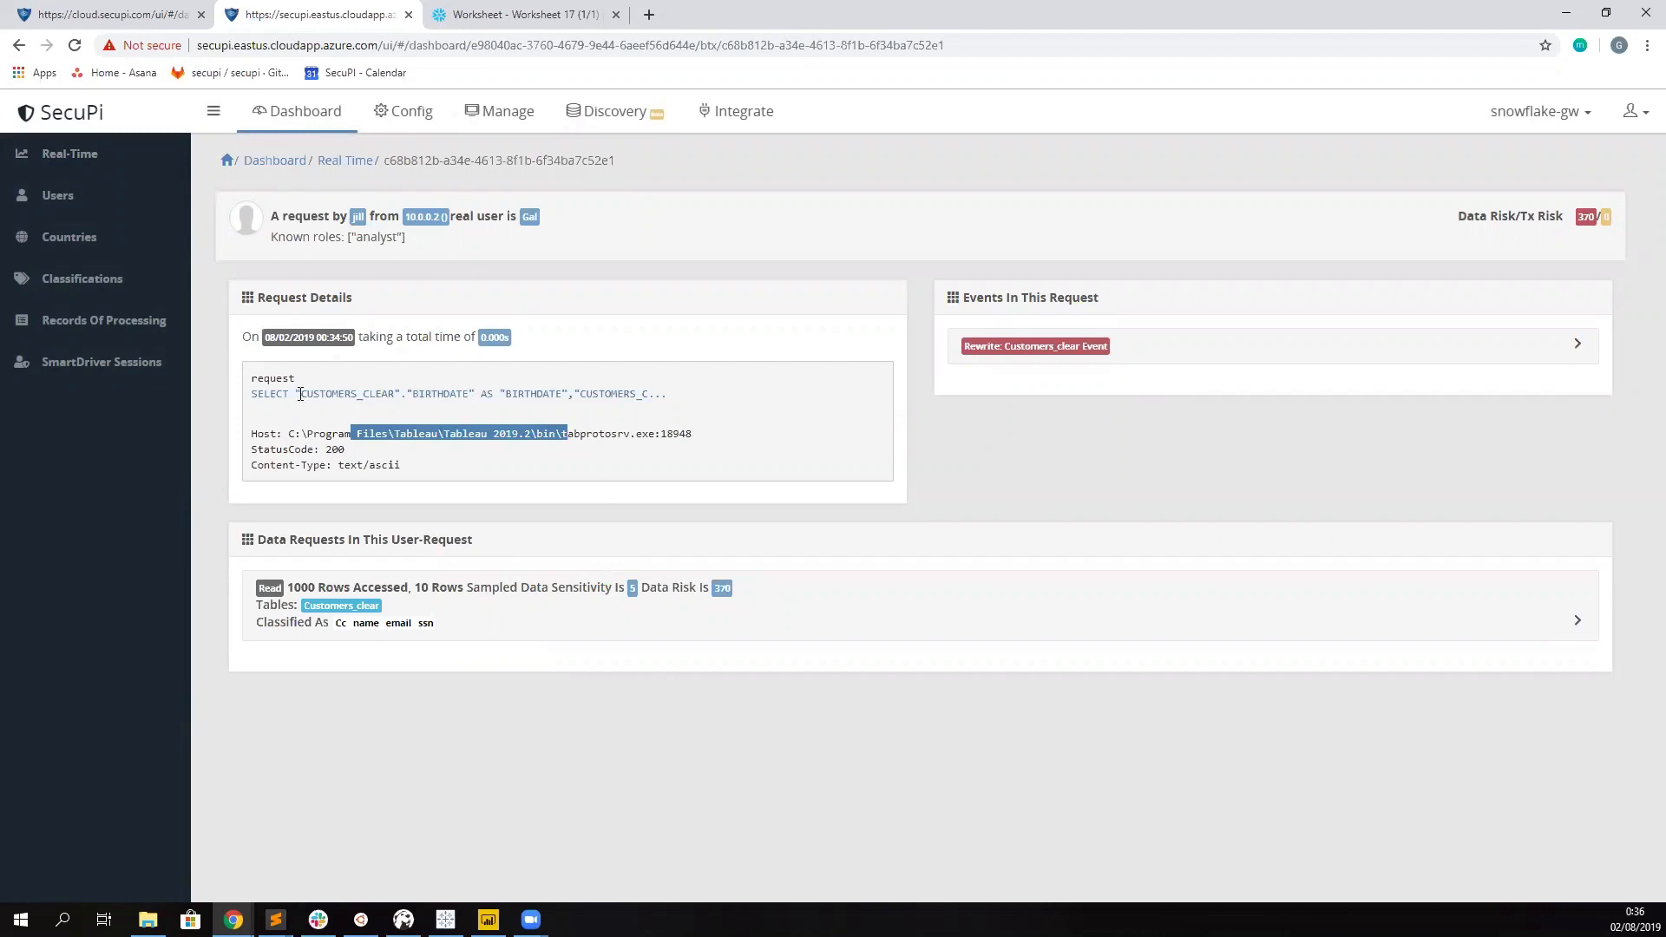
{"action": "left_click_drag", "start_coordinate": [301, 395], "coordinate": [666, 401]}
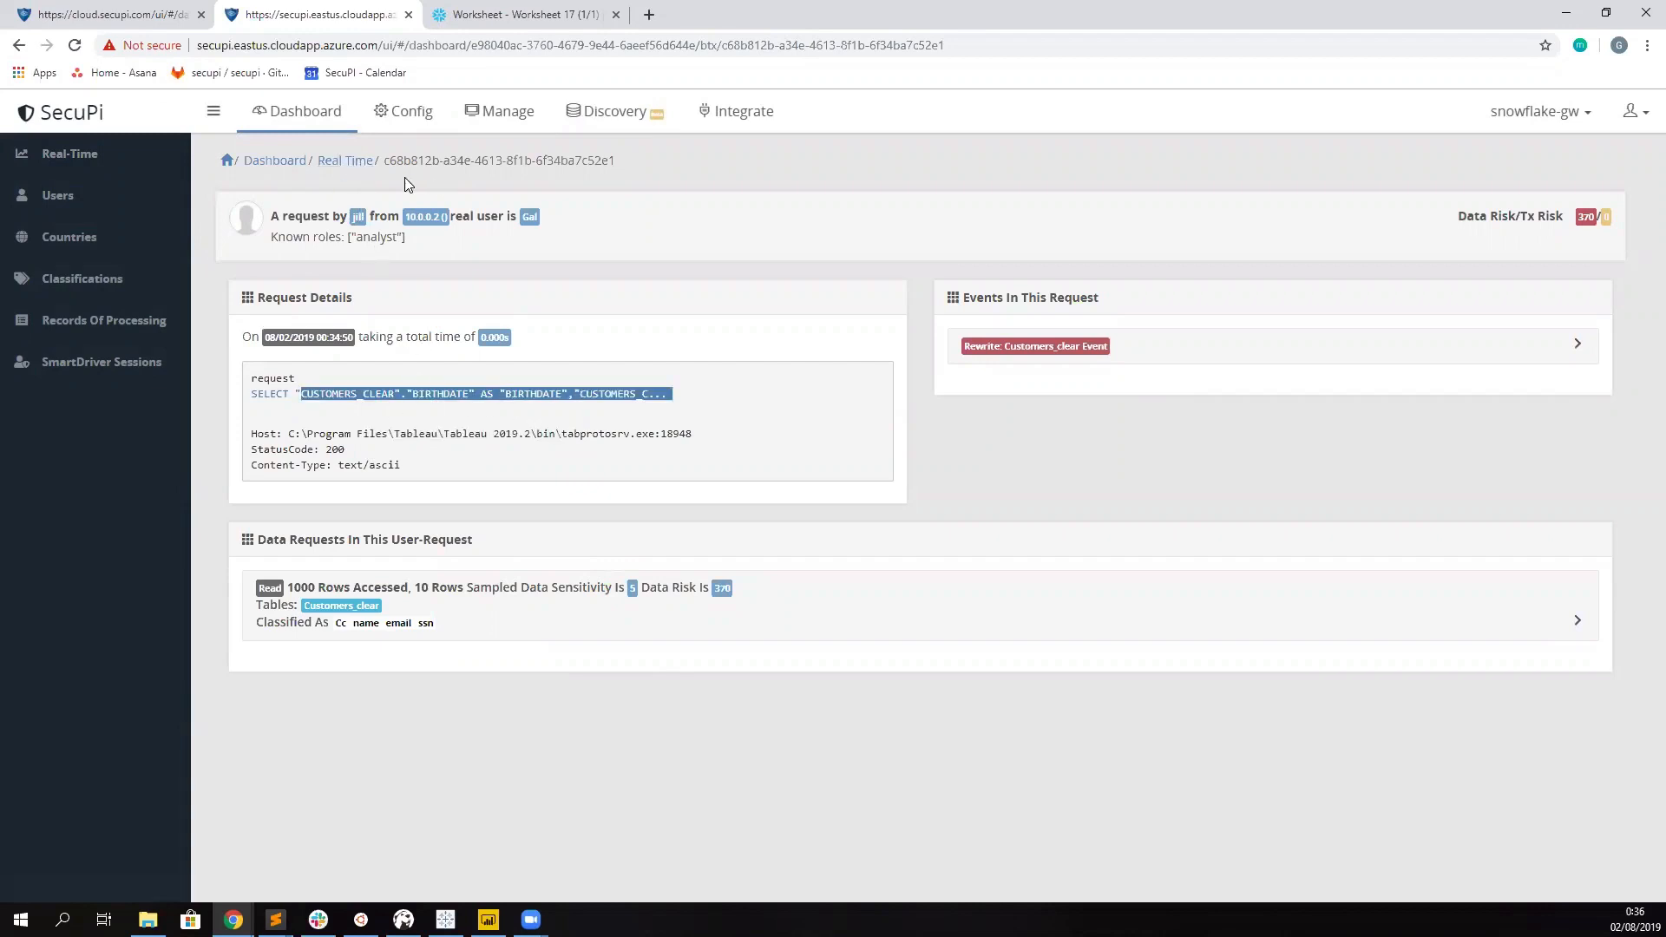
{"action": "left_click", "coordinate": [341, 164]}
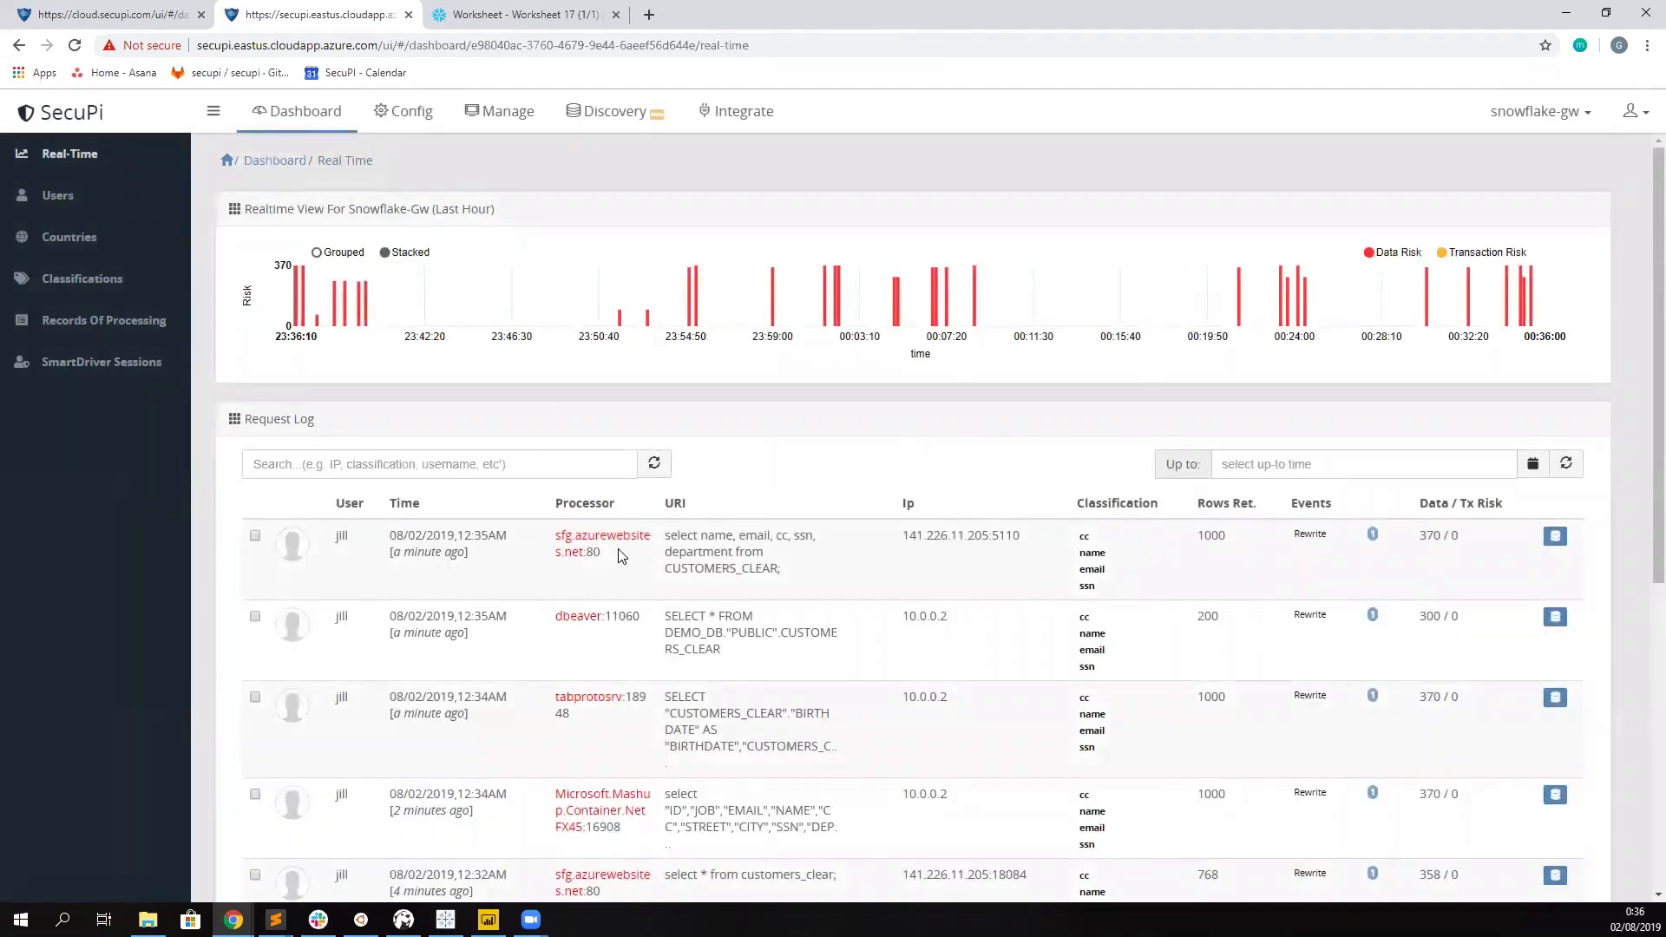
{"action": "left_click", "coordinate": [1555, 536]}
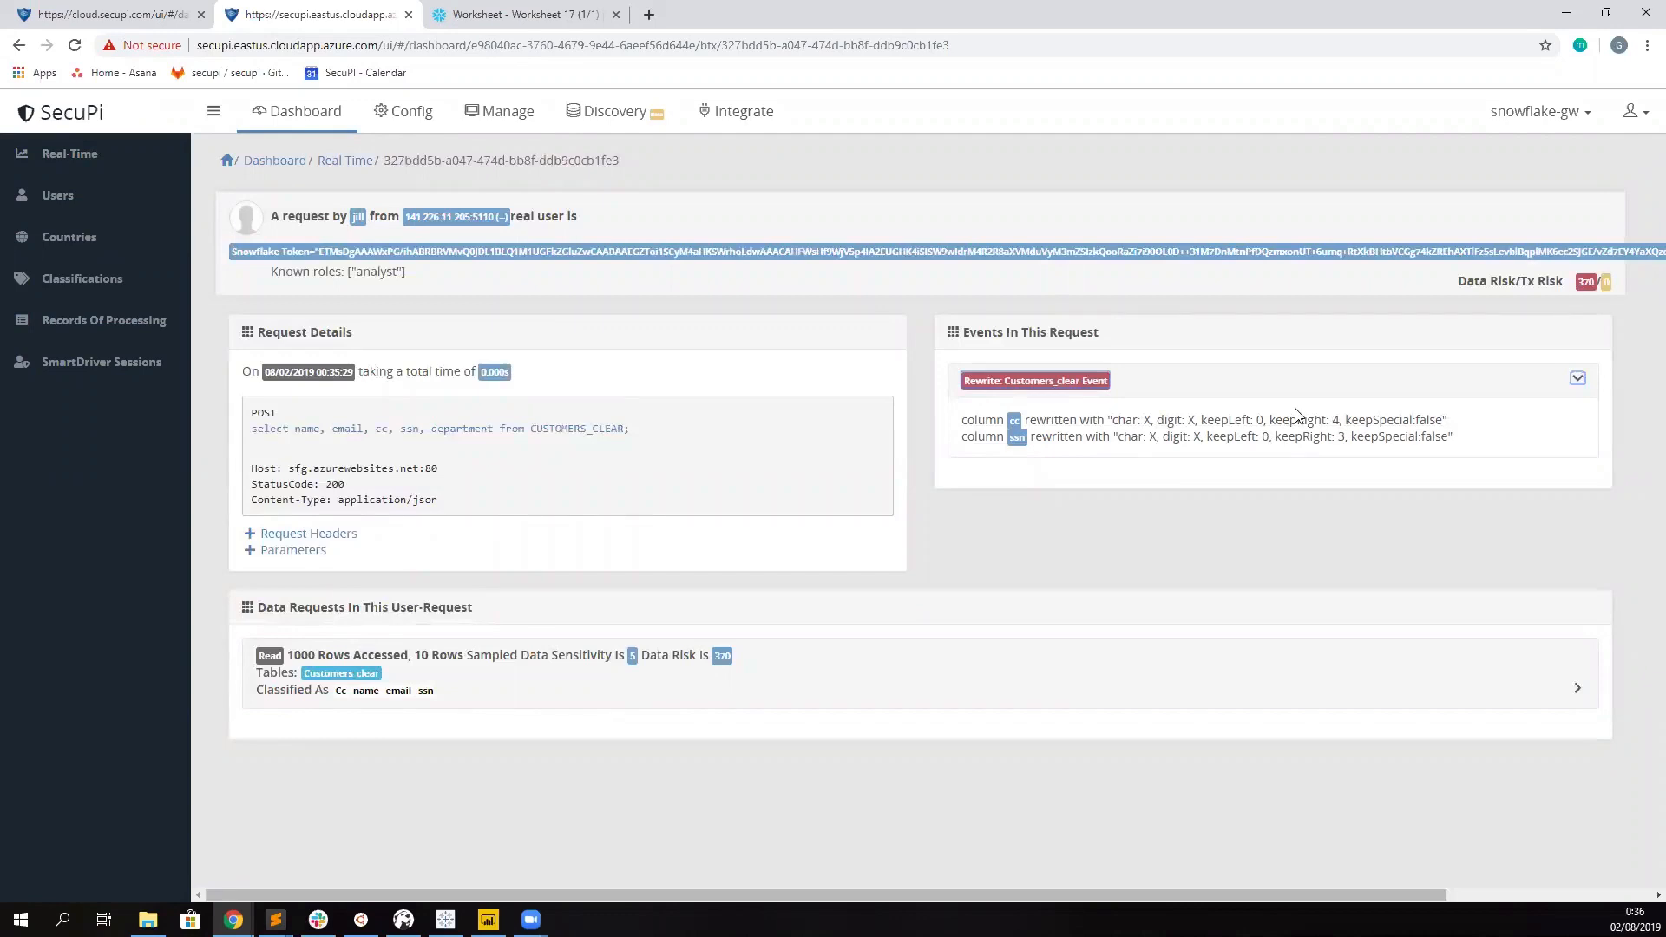
- In the SecuPi role mappings configuration, set the analyst role's action for the pii category to encrypted
{"action": "left_click", "coordinate": [411, 122]}
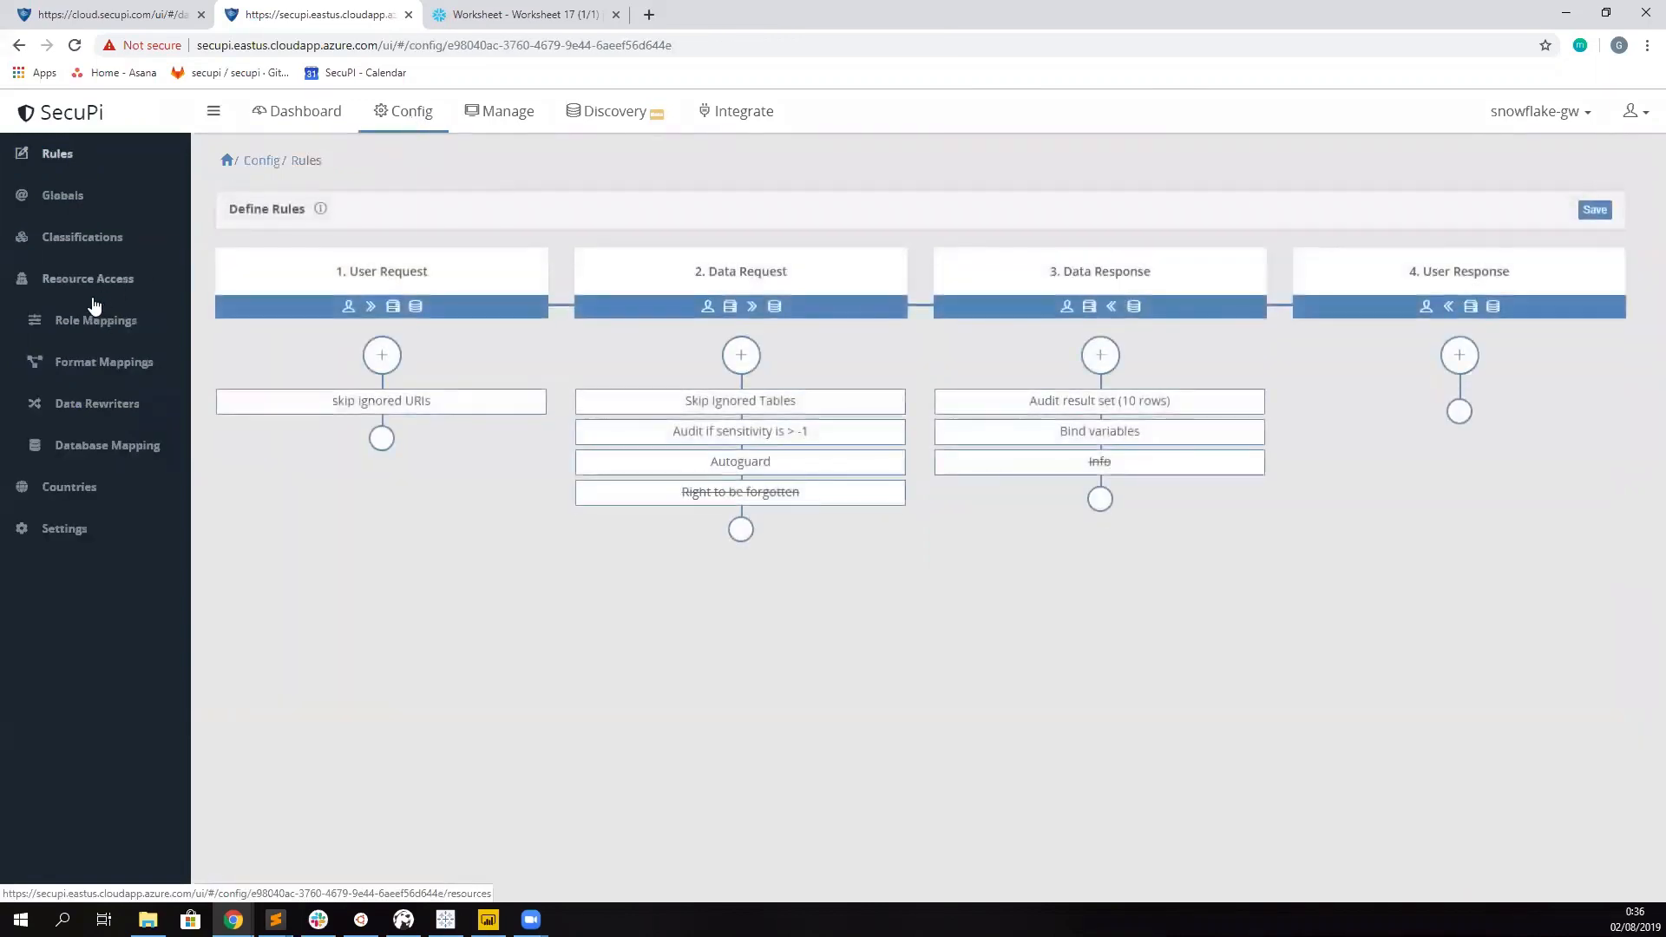
{"action": "left_click", "coordinate": [96, 322]}
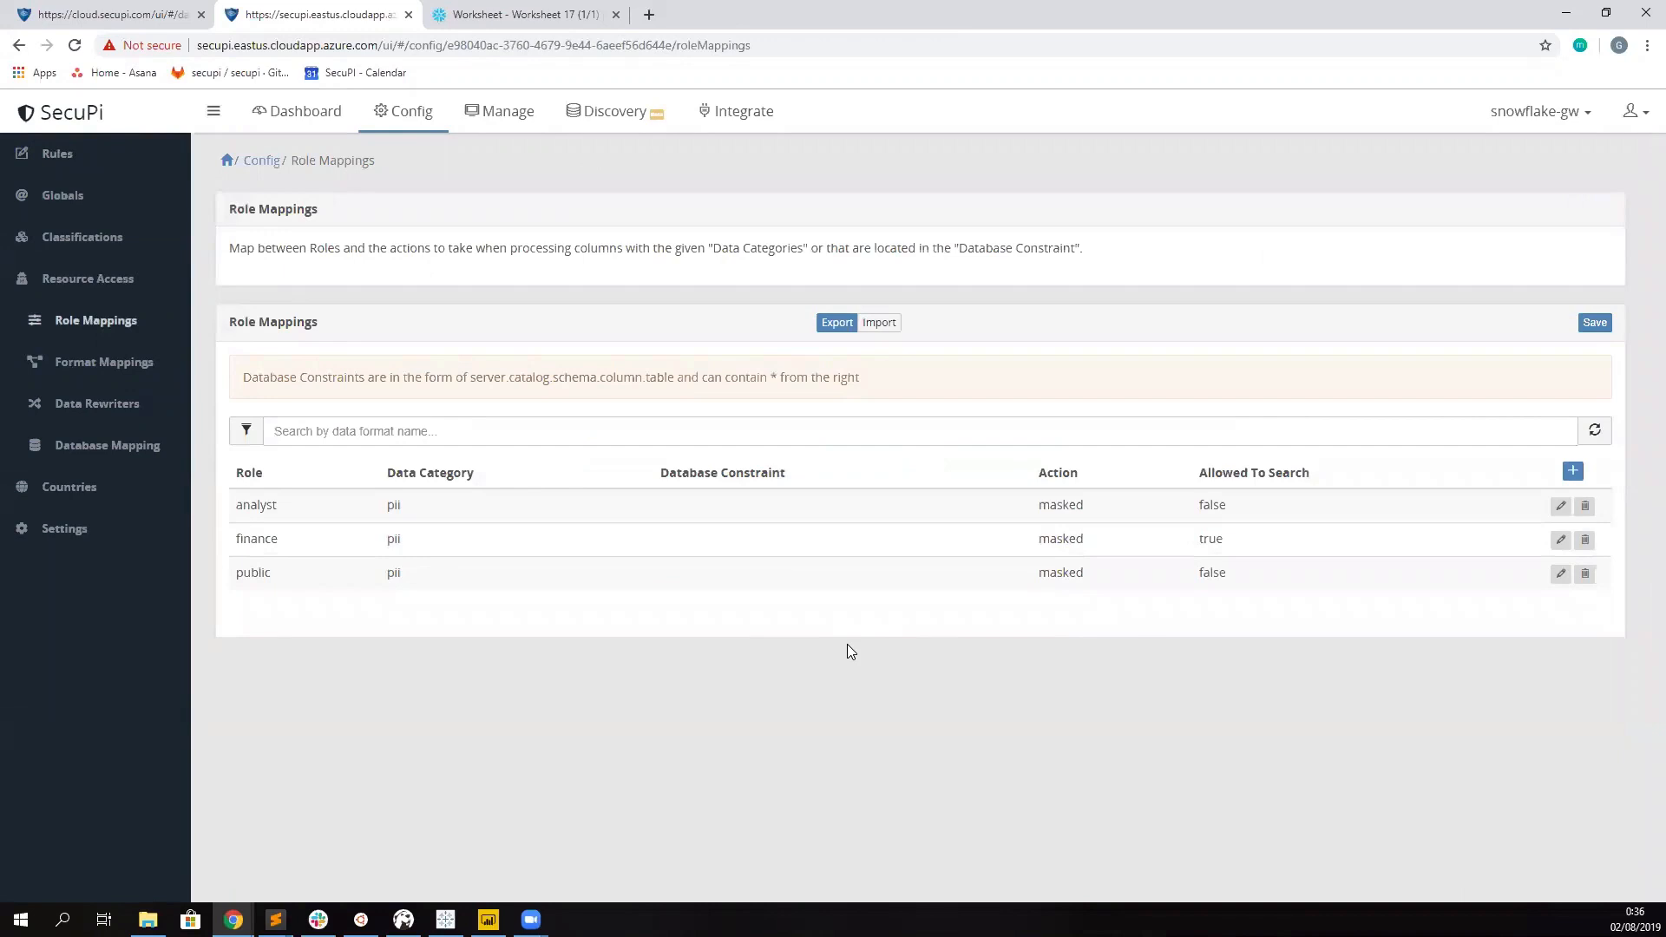
{"action": "left_click", "coordinate": [1560, 511]}
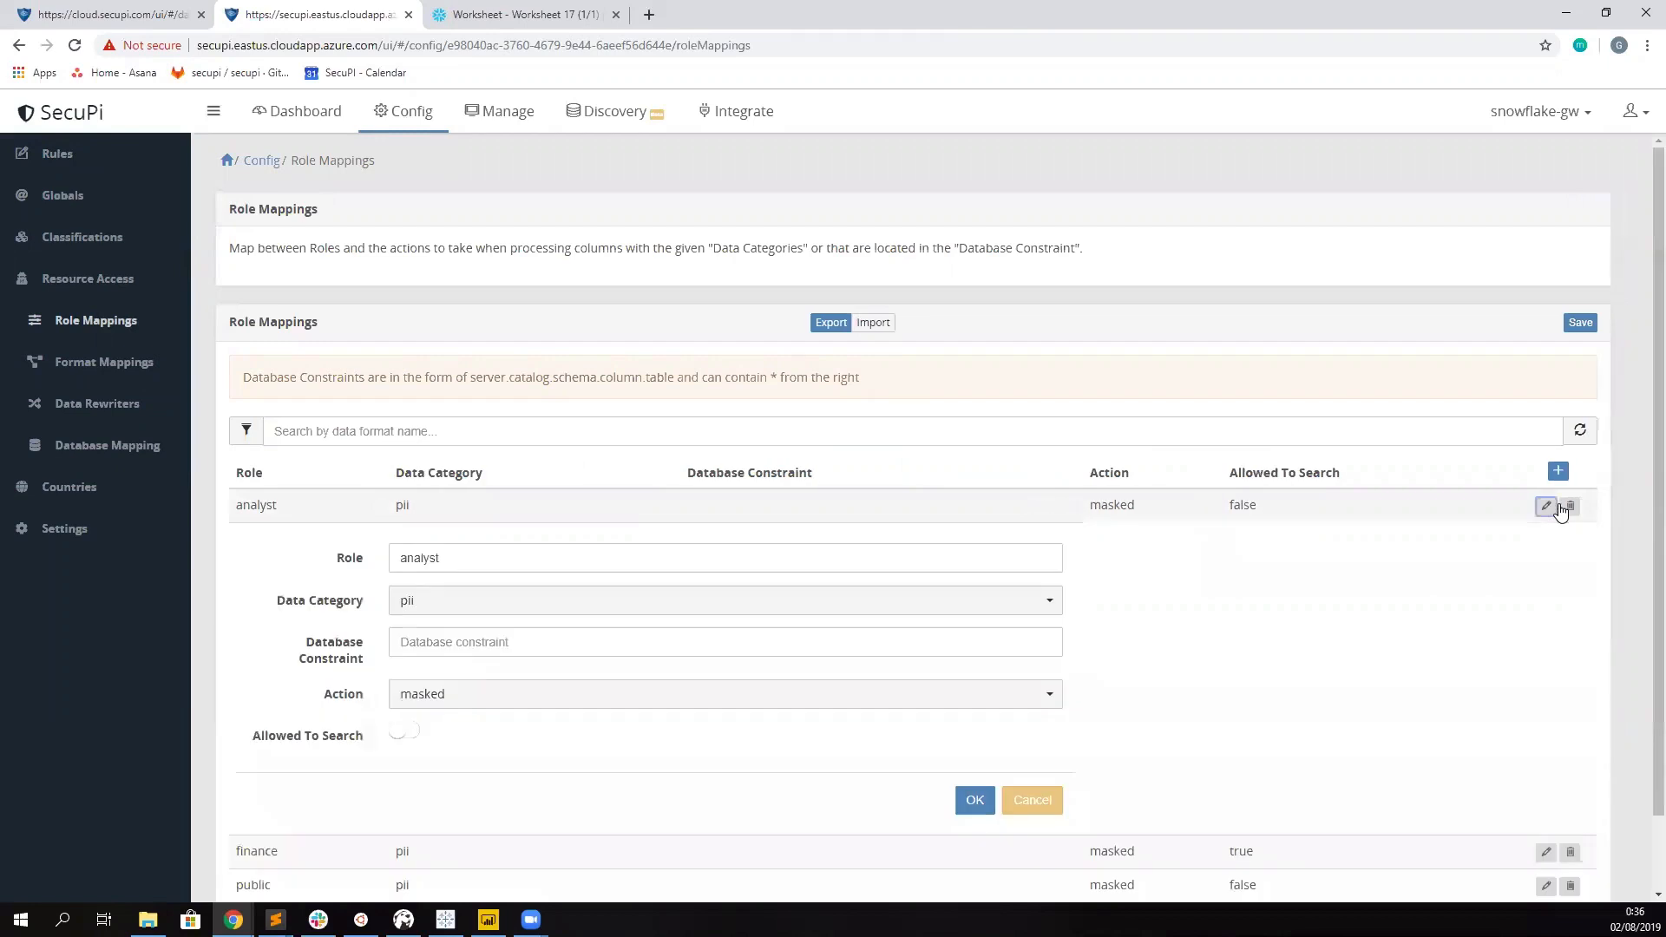
{"action": "left_click", "coordinate": [483, 692]}
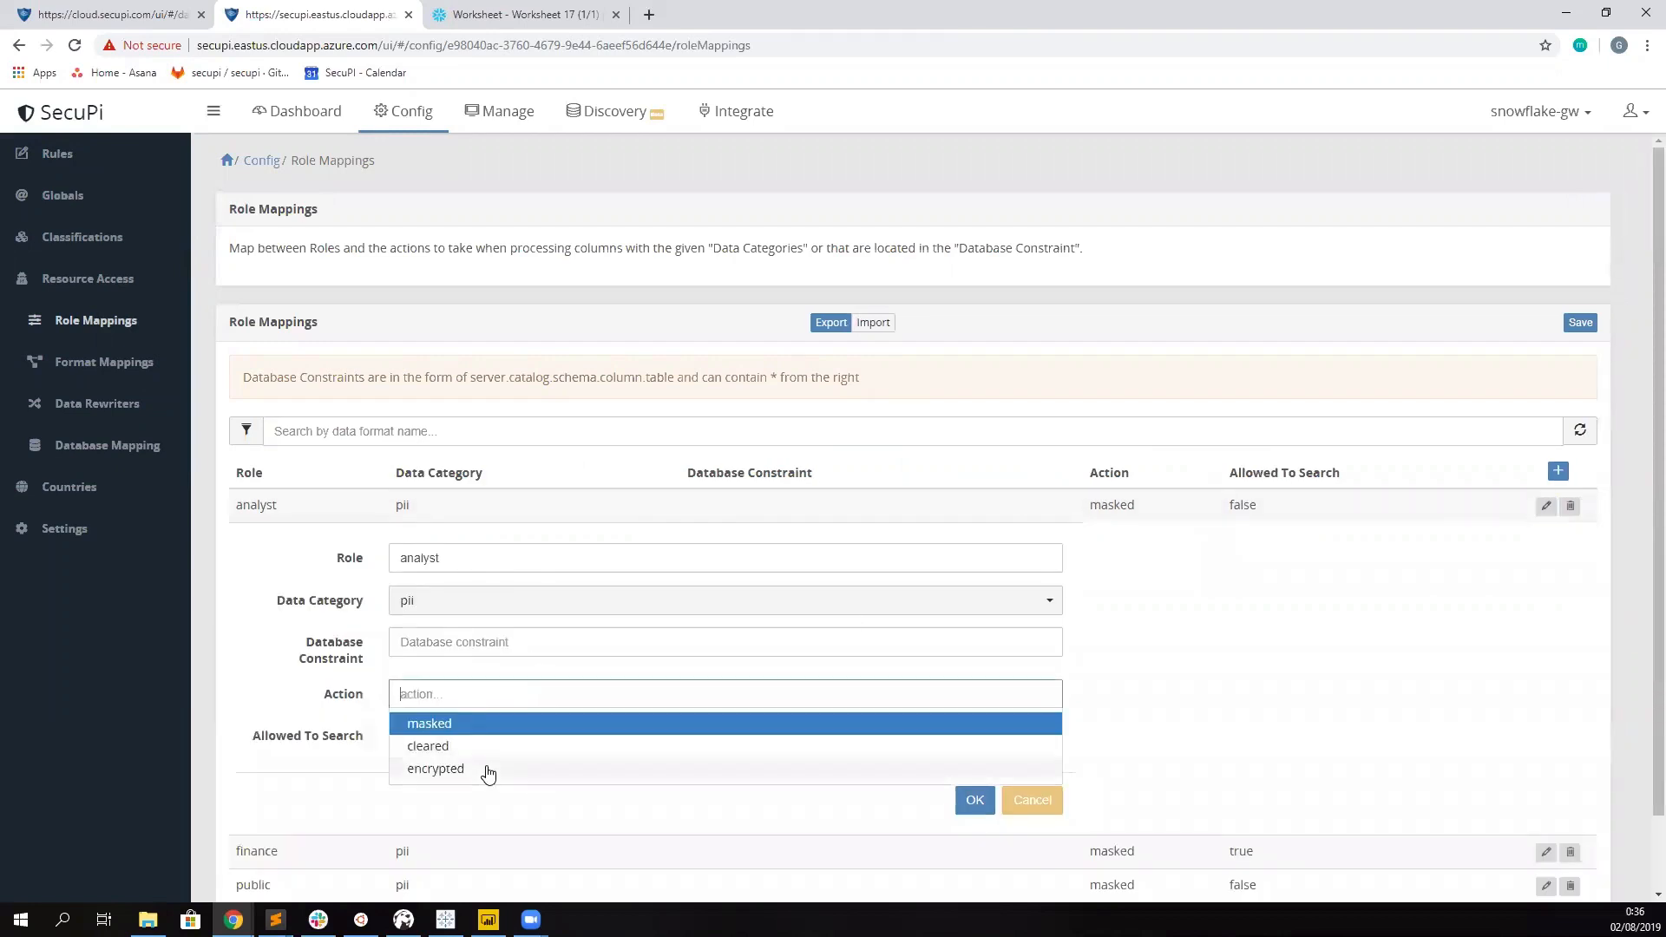
{"action": "left_click", "coordinate": [488, 770]}
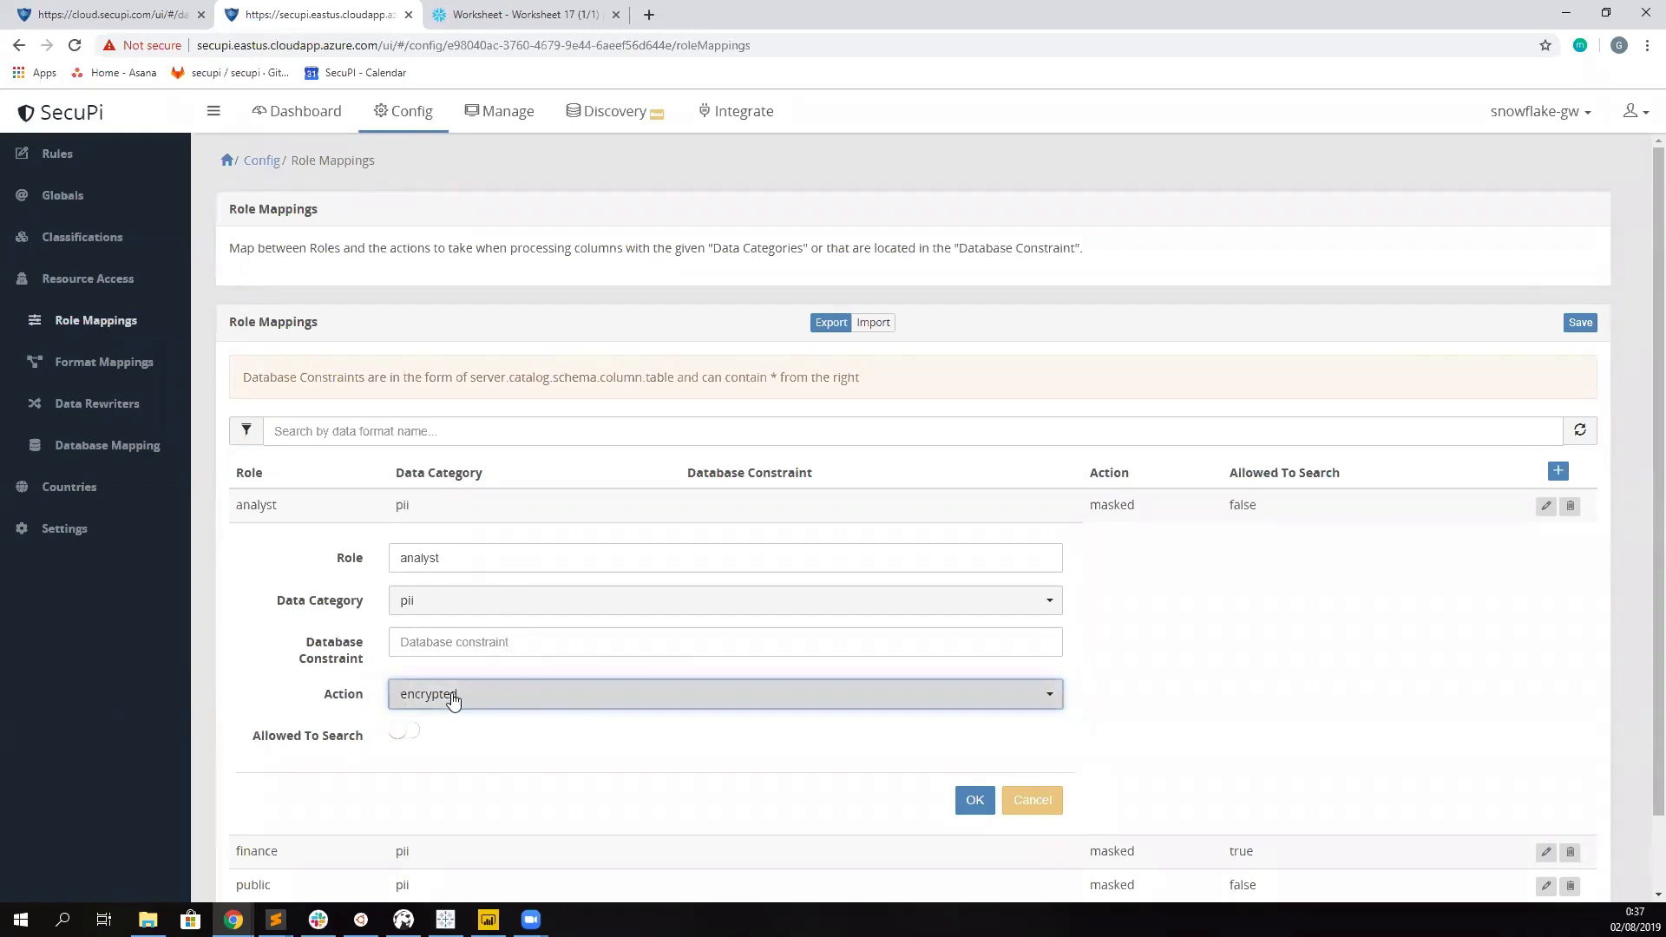
{"action": "left_click", "coordinate": [969, 805]}
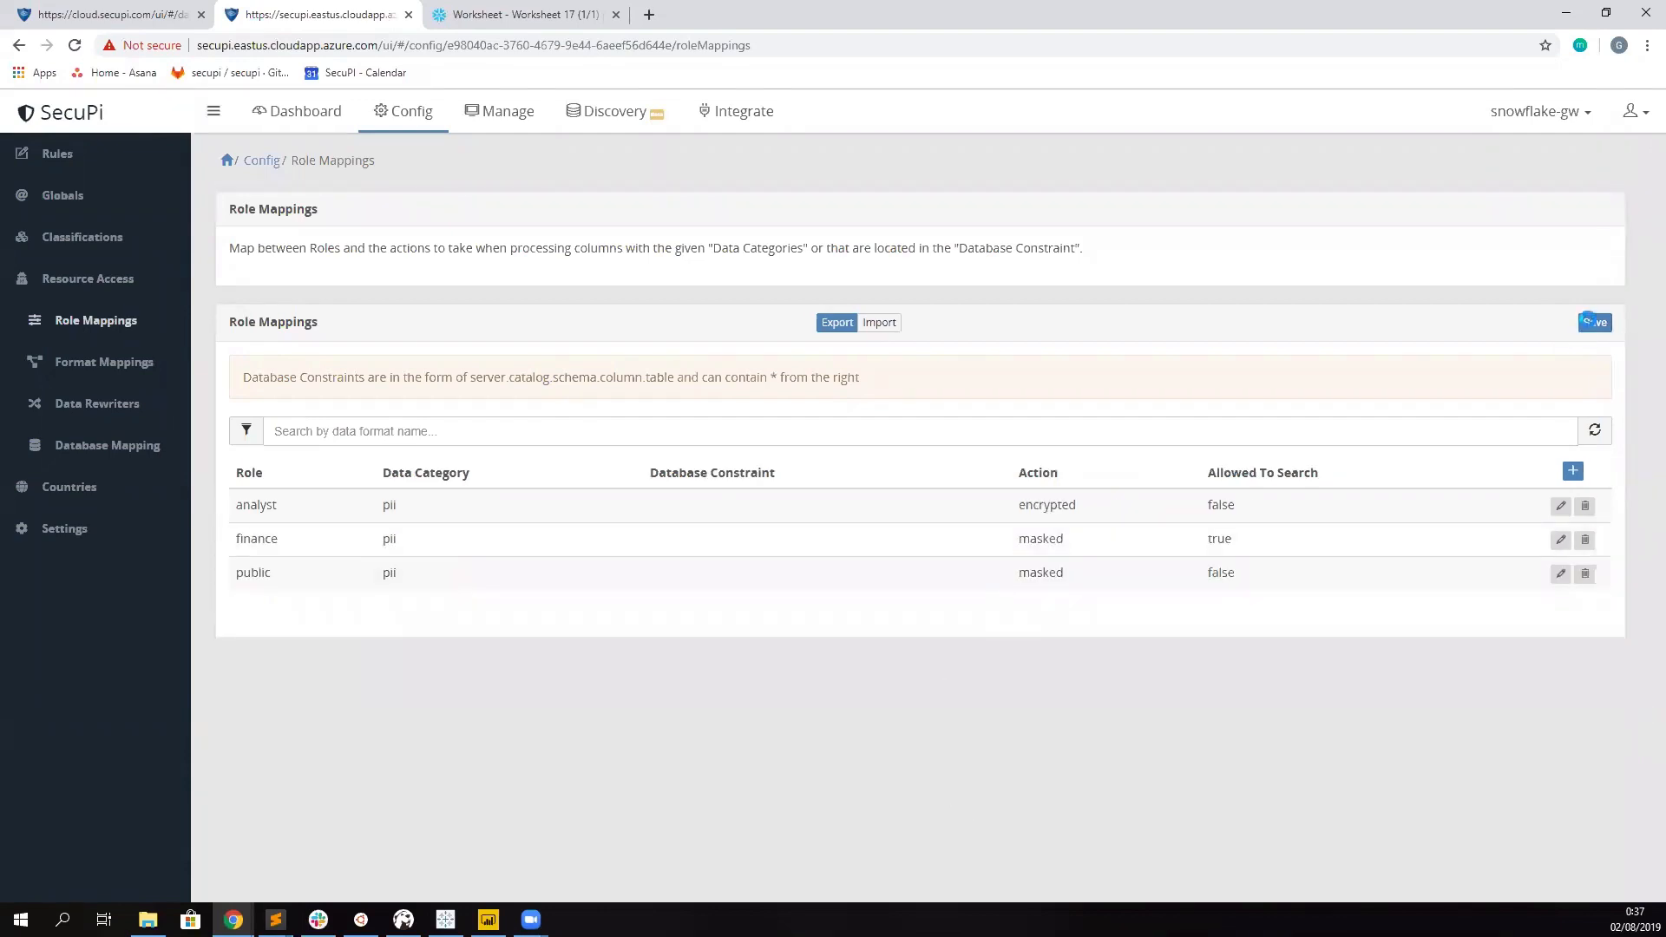
- Save the role mappings and run "select * from customers_clear;" again in the Snowflake worksheet
{"action": "left_click", "coordinate": [1592, 323]}
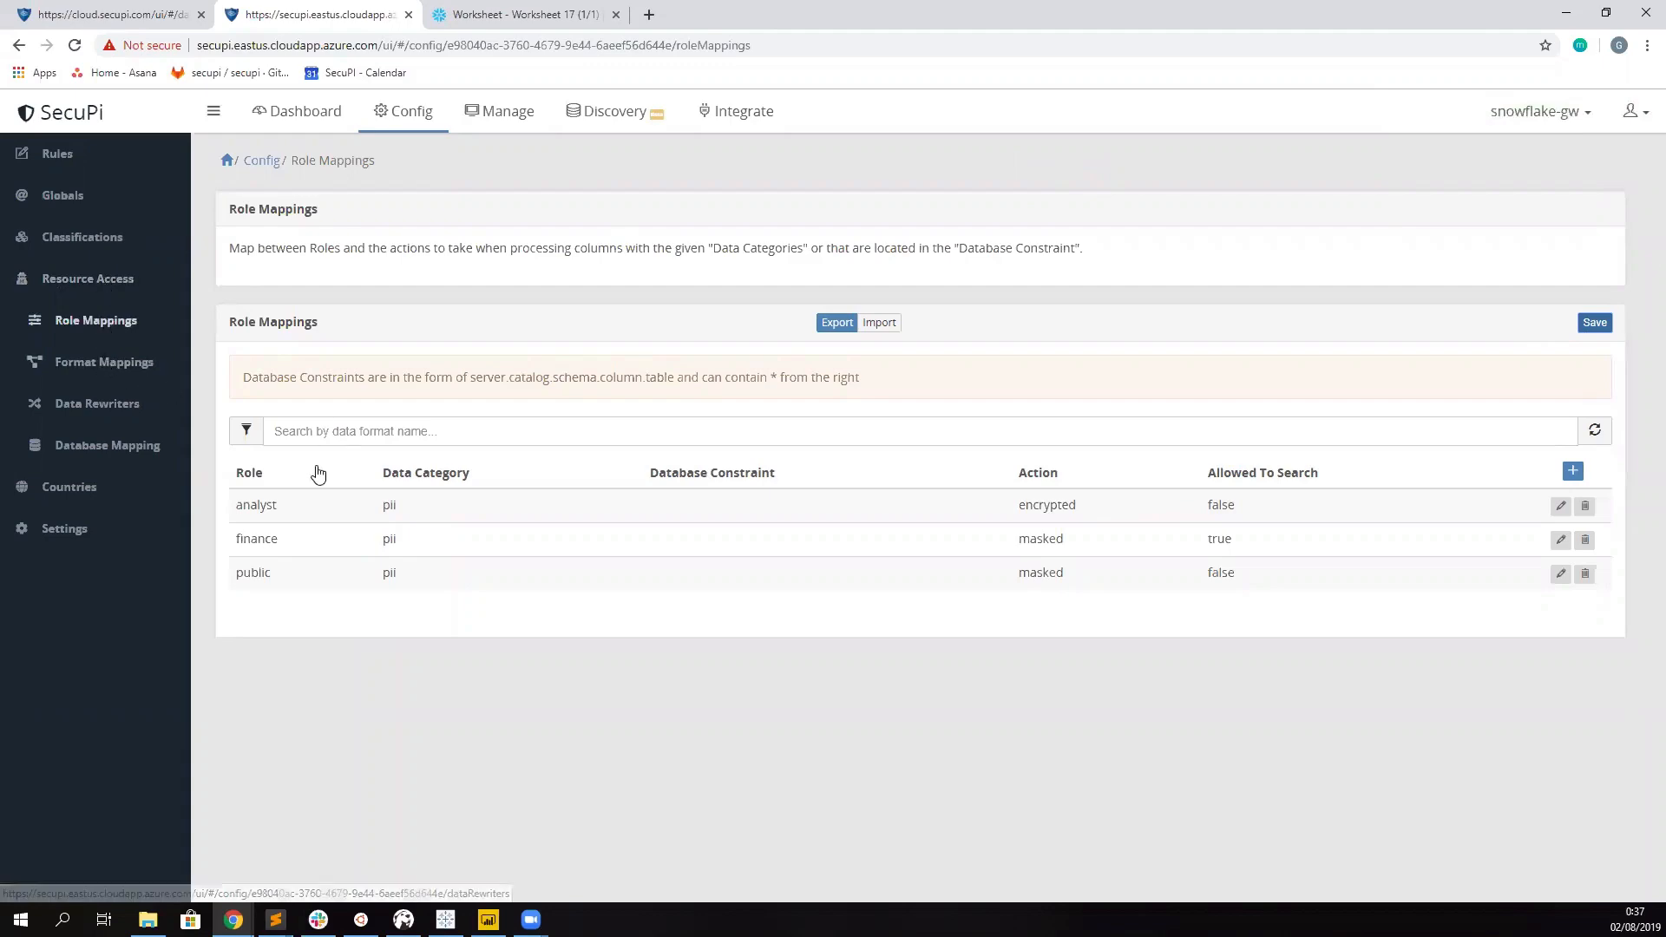
{"action": "left_click", "coordinate": [475, 26]}
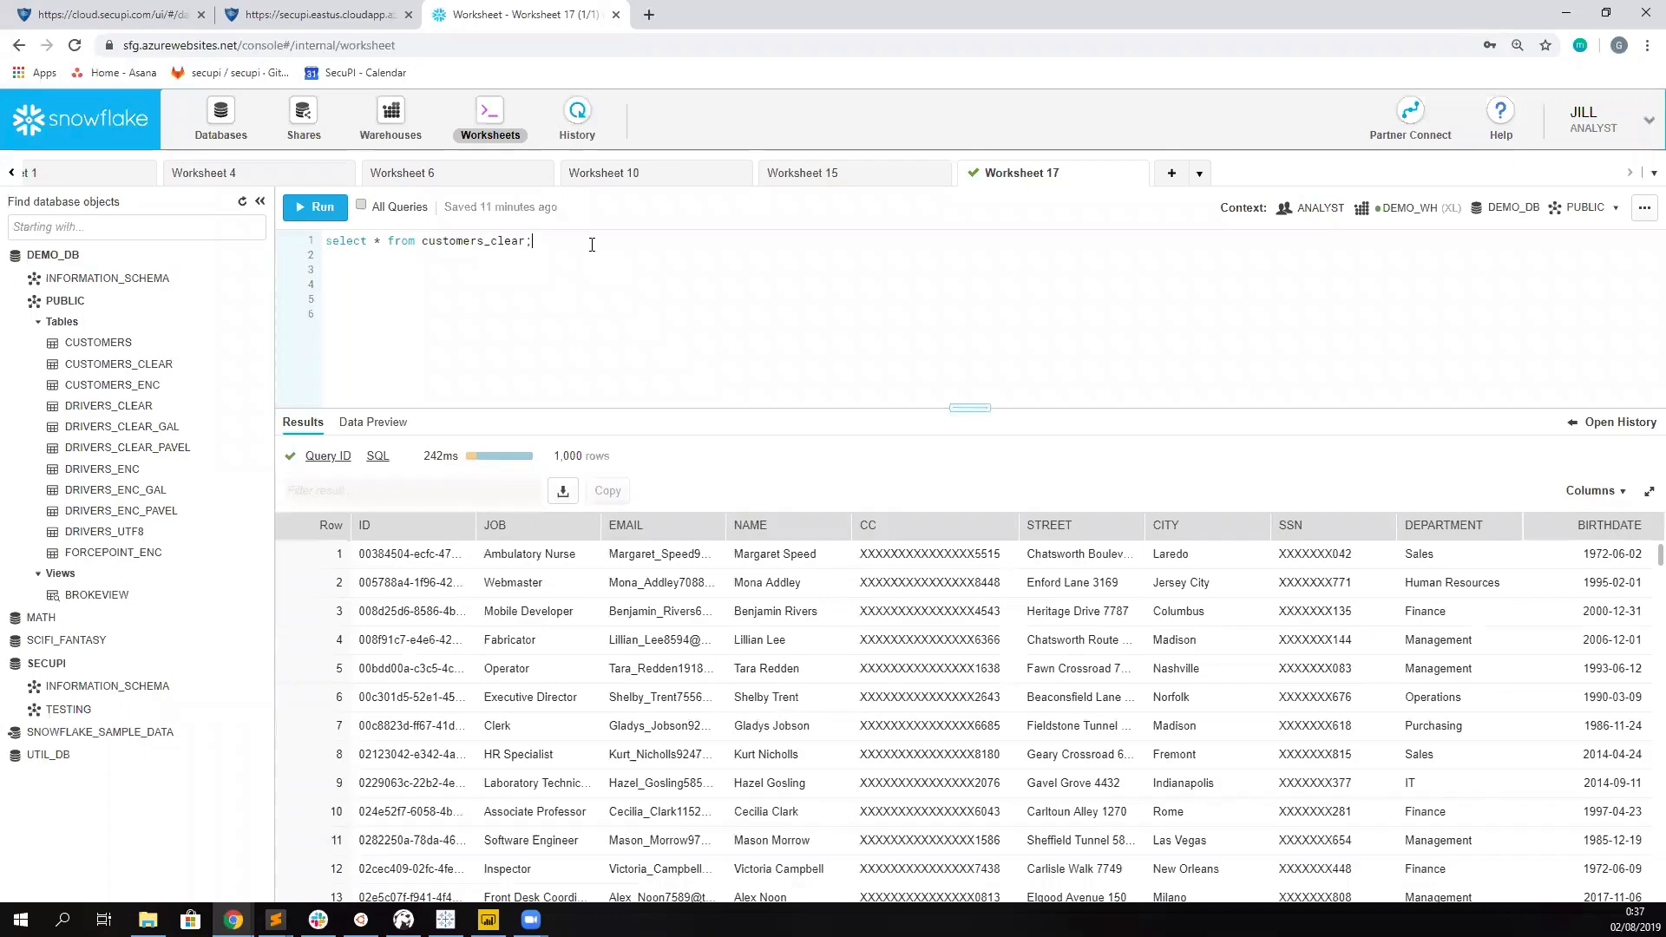
{"action": "key", "text": "ctrl+Return"}
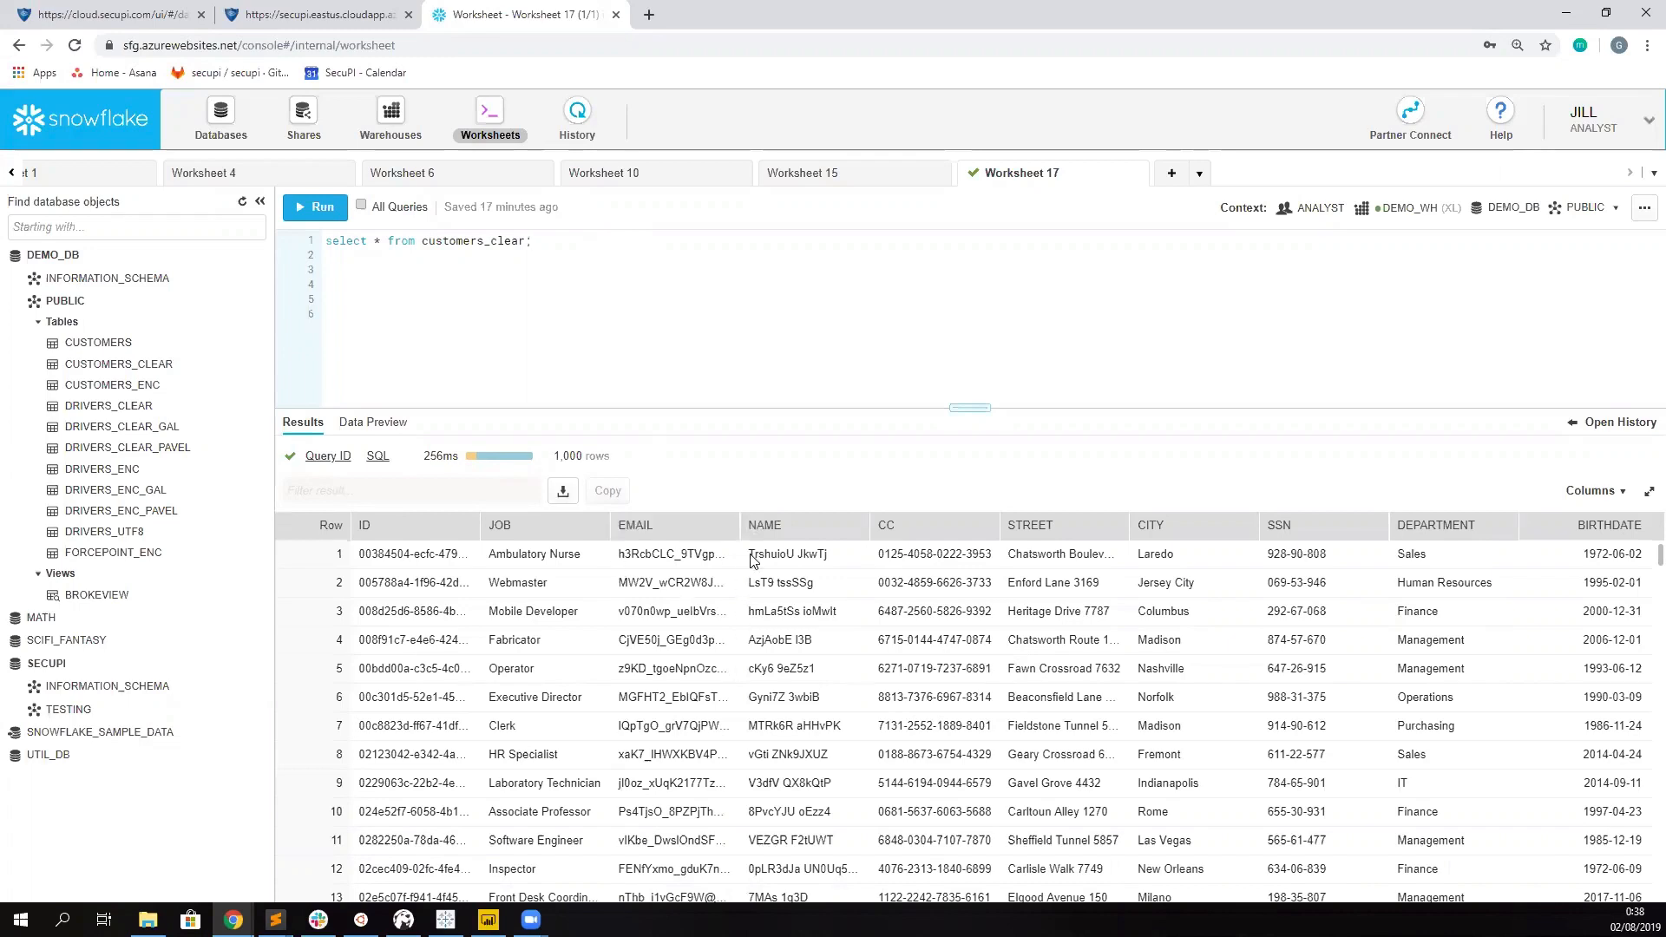
- Widen the EMAIL results column, copy the first row's encrypted email address, and examine its name, domain and suffix format
{"action": "left_click_drag", "start_coordinate": [739, 523], "coordinate": [807, 534]}
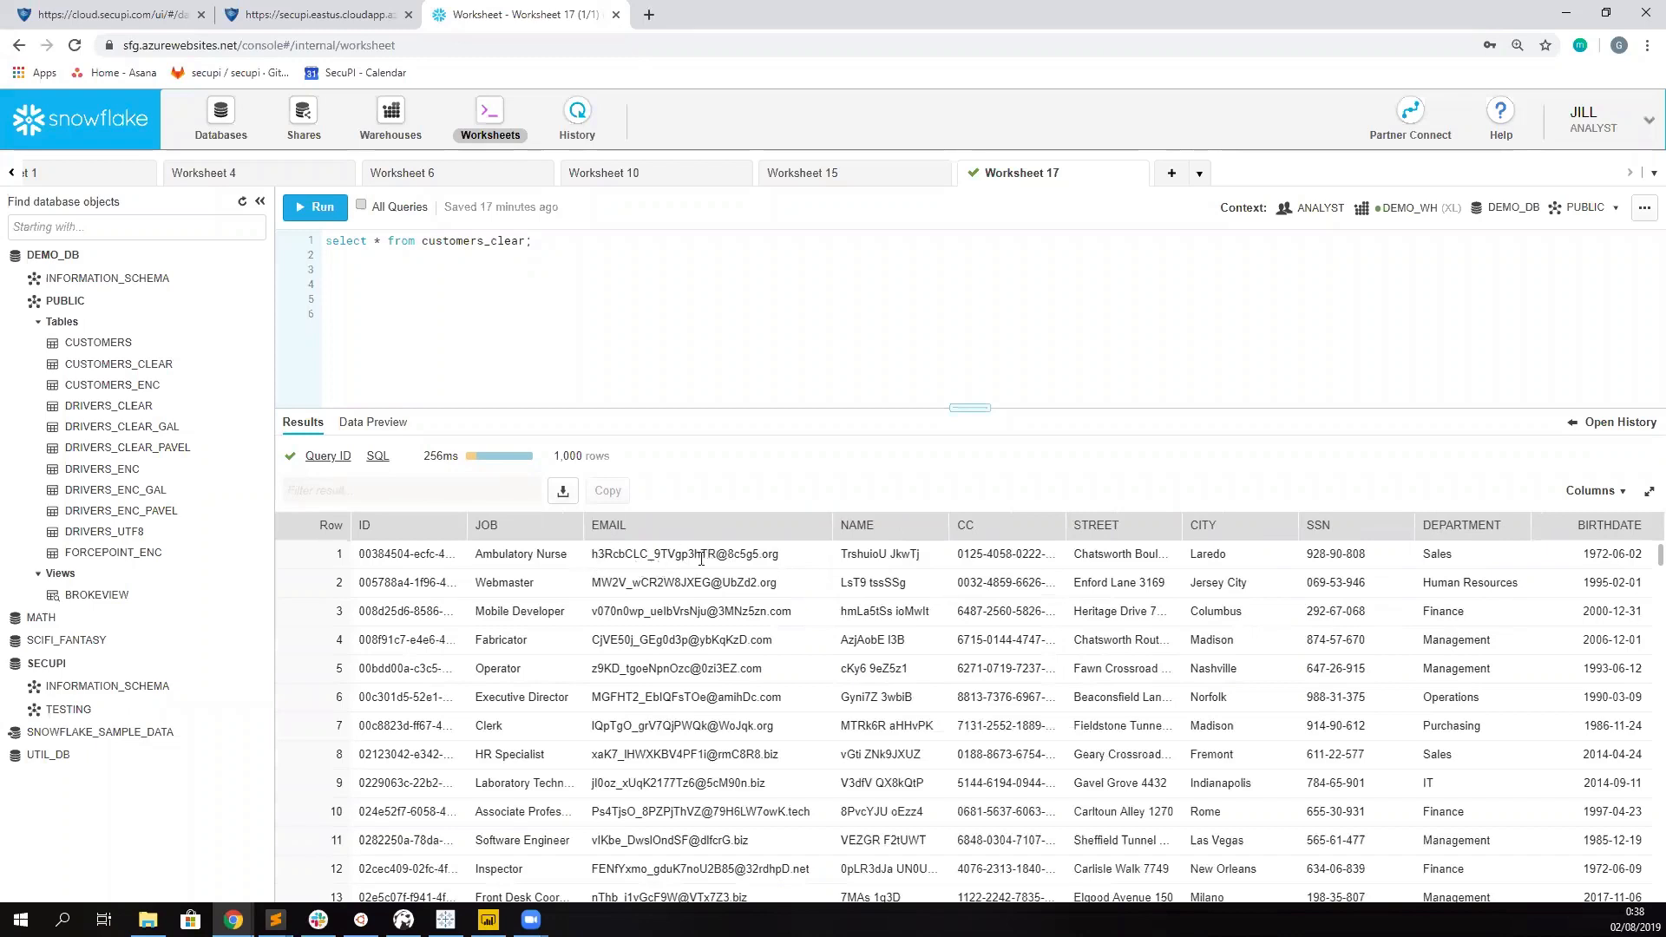
{"action": "left_click_drag", "start_coordinate": [592, 558], "coordinate": [785, 556]}
{"action": "key", "text": "ctrl+c"}
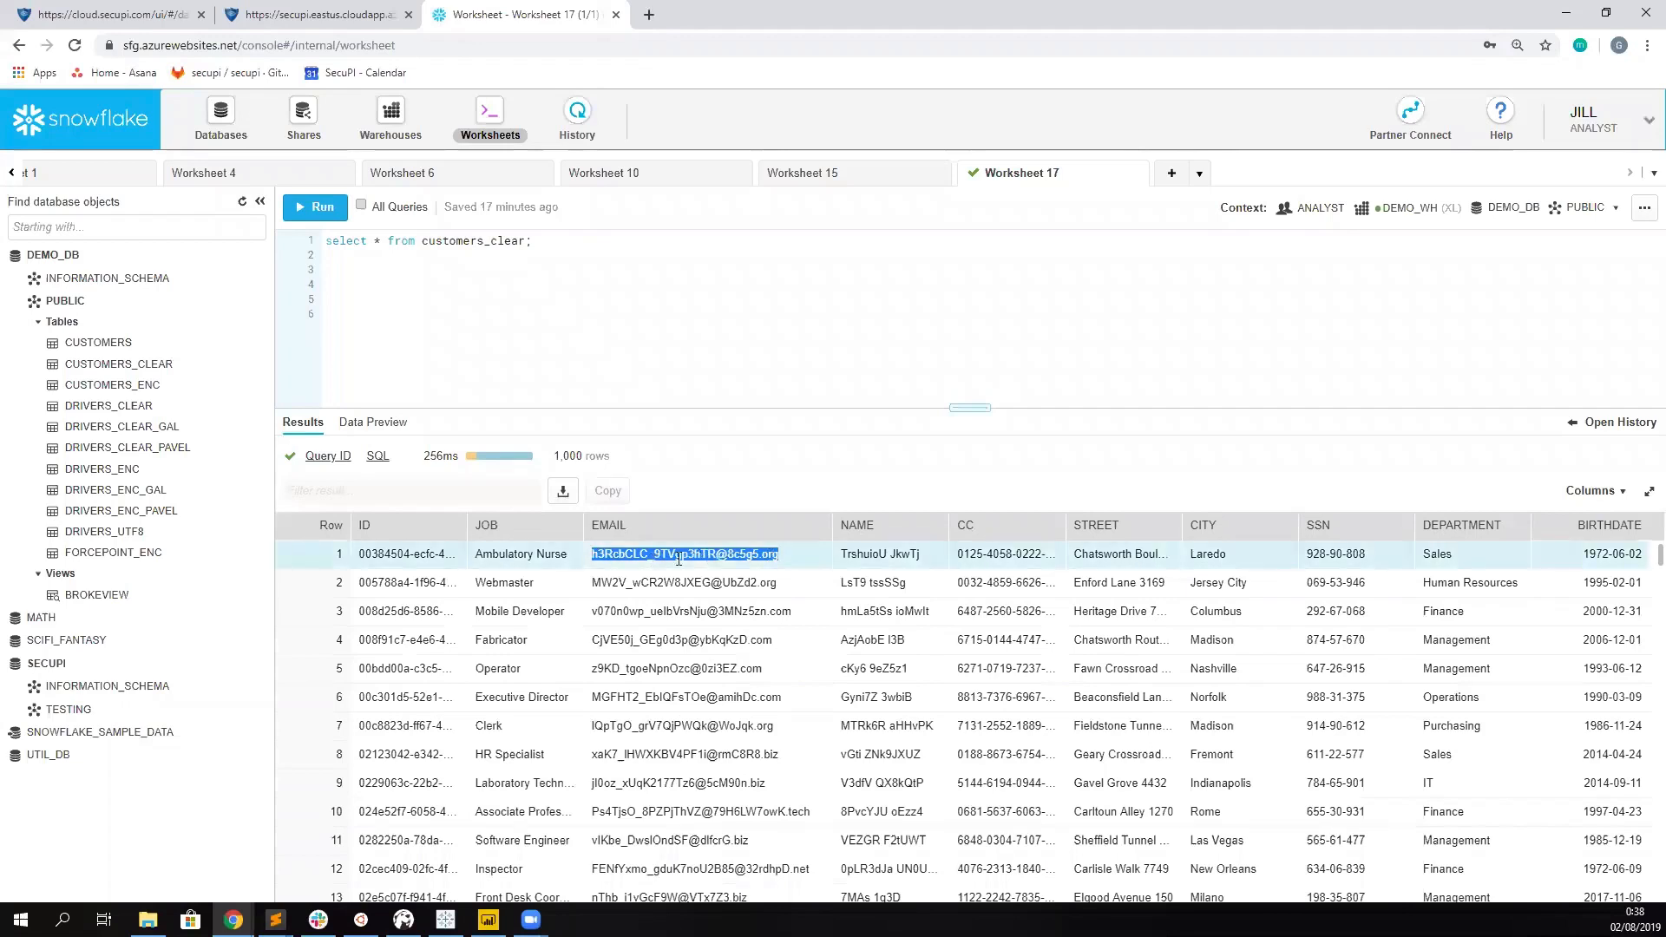
{"action": "double_click", "coordinate": [721, 557]}
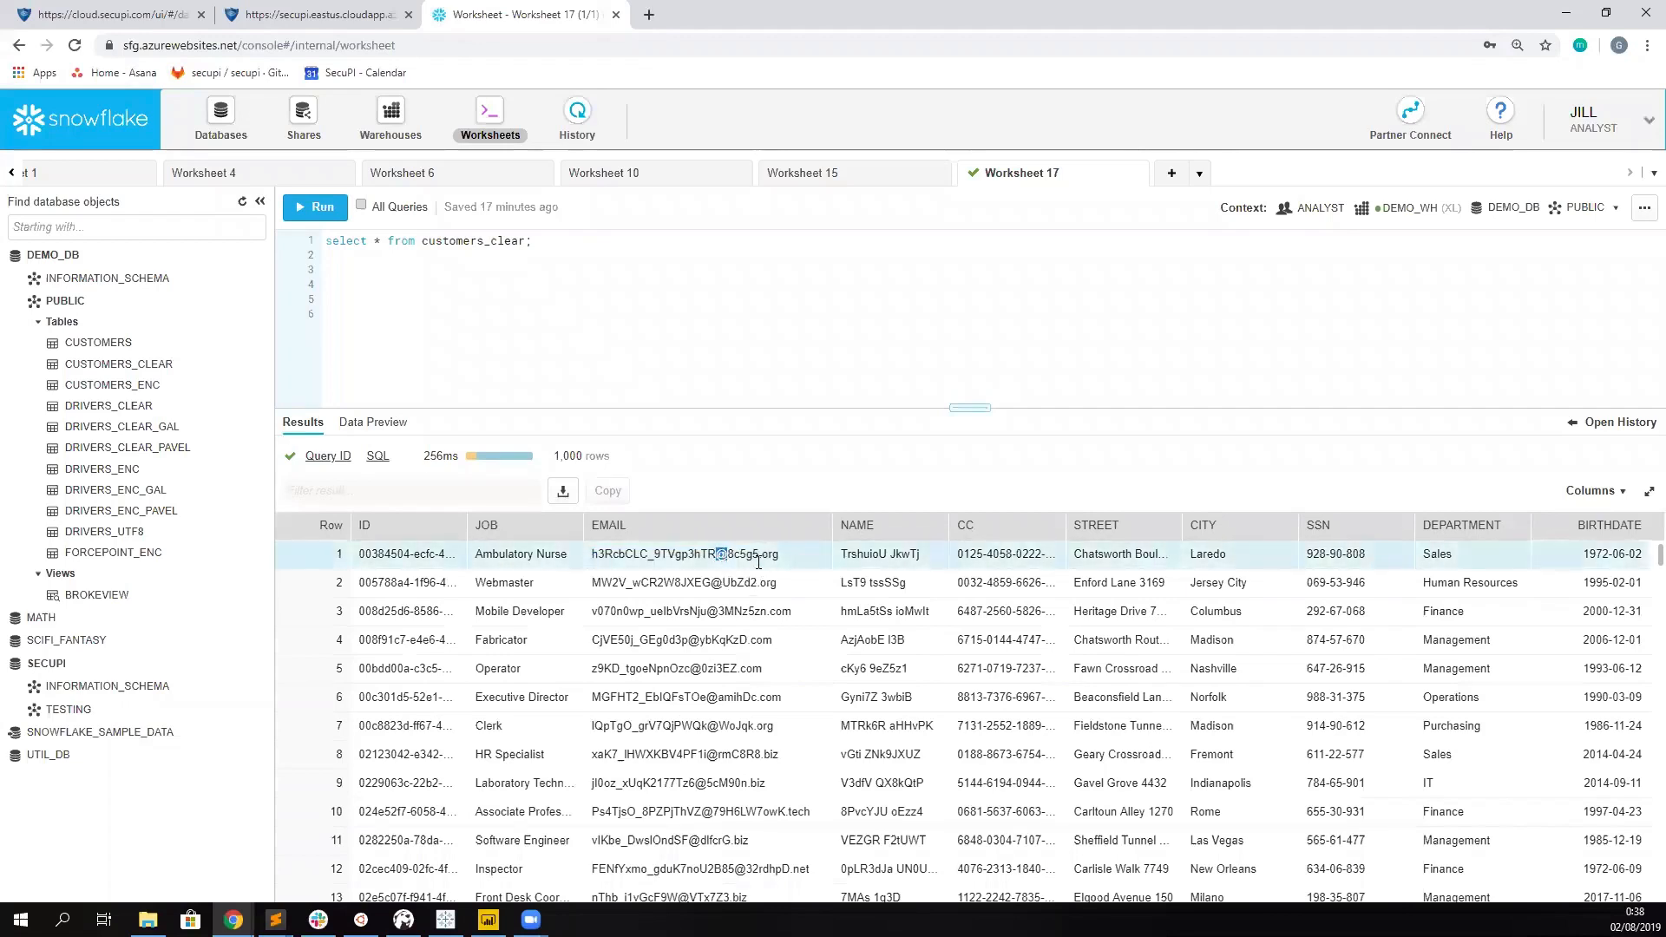
{"action": "left_click_drag", "start_coordinate": [758, 557], "coordinate": [780, 556]}
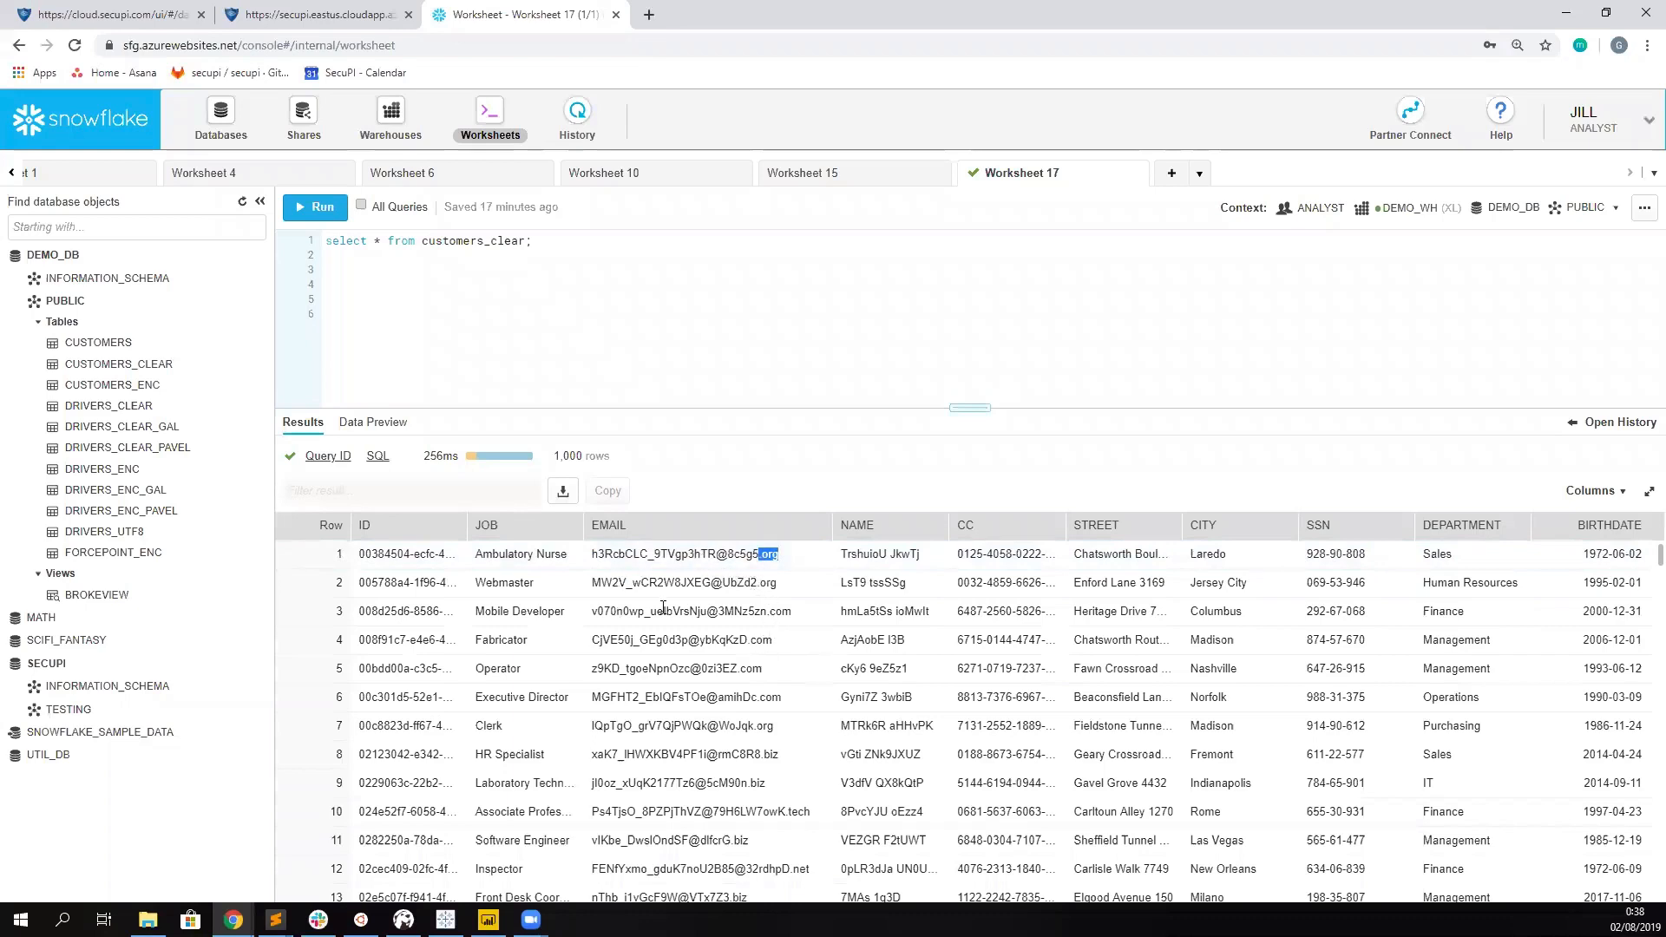
{"action": "scroll", "coordinate": [698, 618], "scroll_direction": "down", "scroll_amount": 1}
{"action": "scroll", "coordinate": [704, 630], "scroll_direction": "up", "scroll_amount": 1}
- Widen the CC results column and examine the format of the first row's encrypted card number
{"action": "left_click_drag", "start_coordinate": [1065, 531], "coordinate": [1094, 527]}
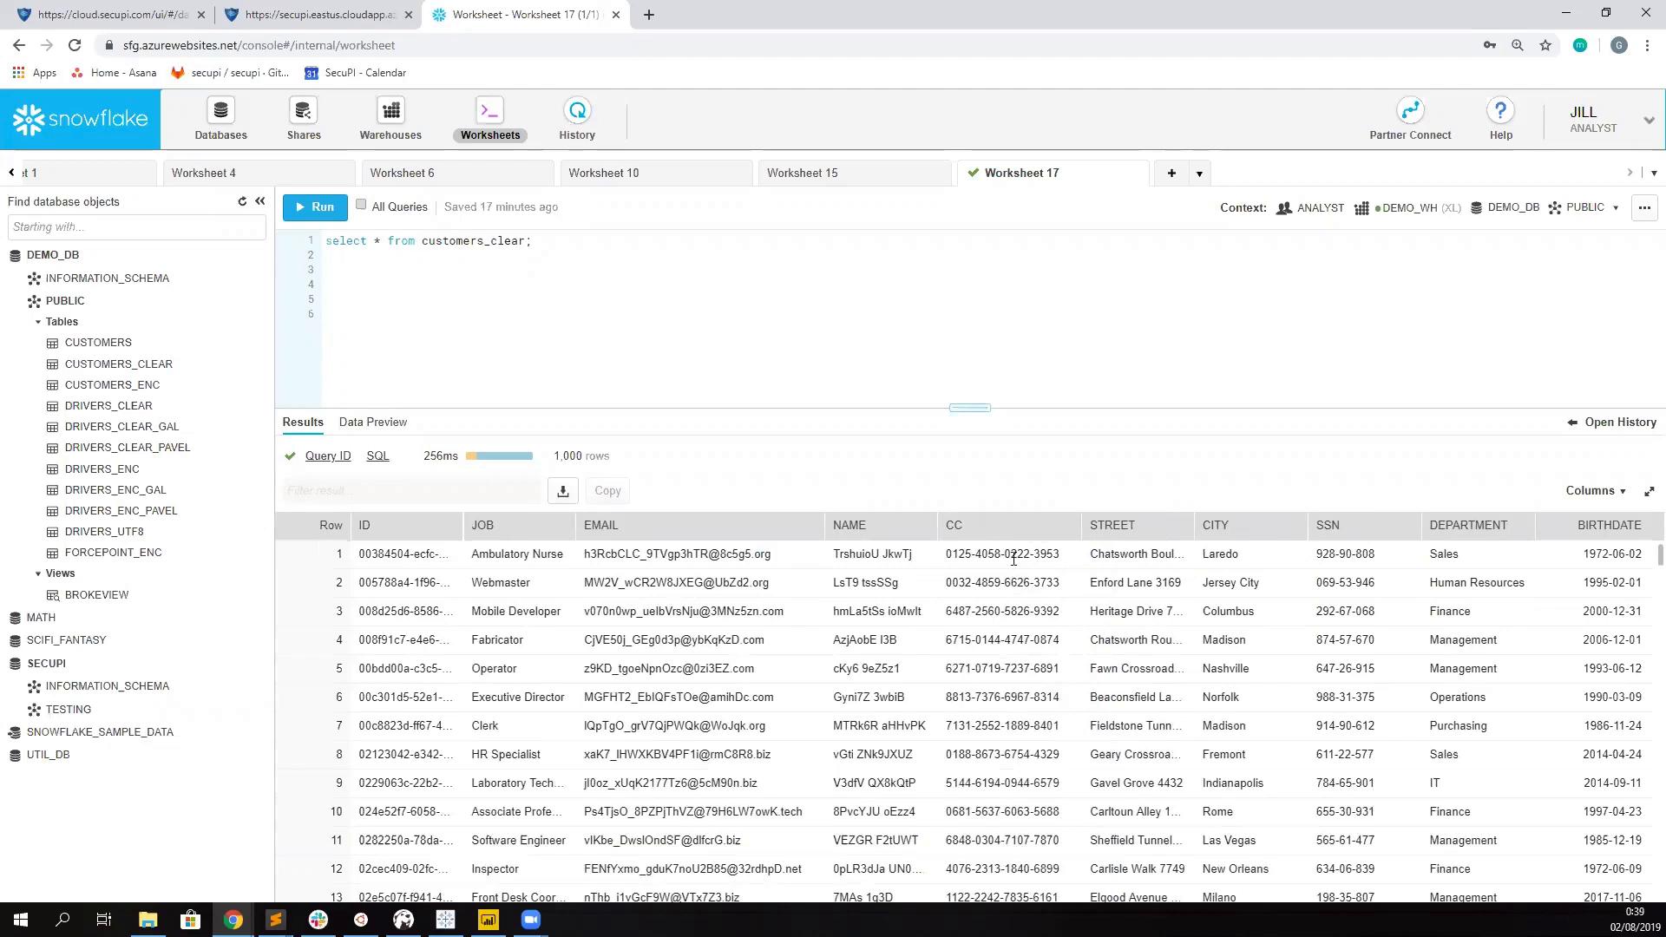
{"action": "double_click", "coordinate": [963, 558]}
{"action": "left_click_drag", "start_coordinate": [965, 559], "coordinate": [972, 558]}
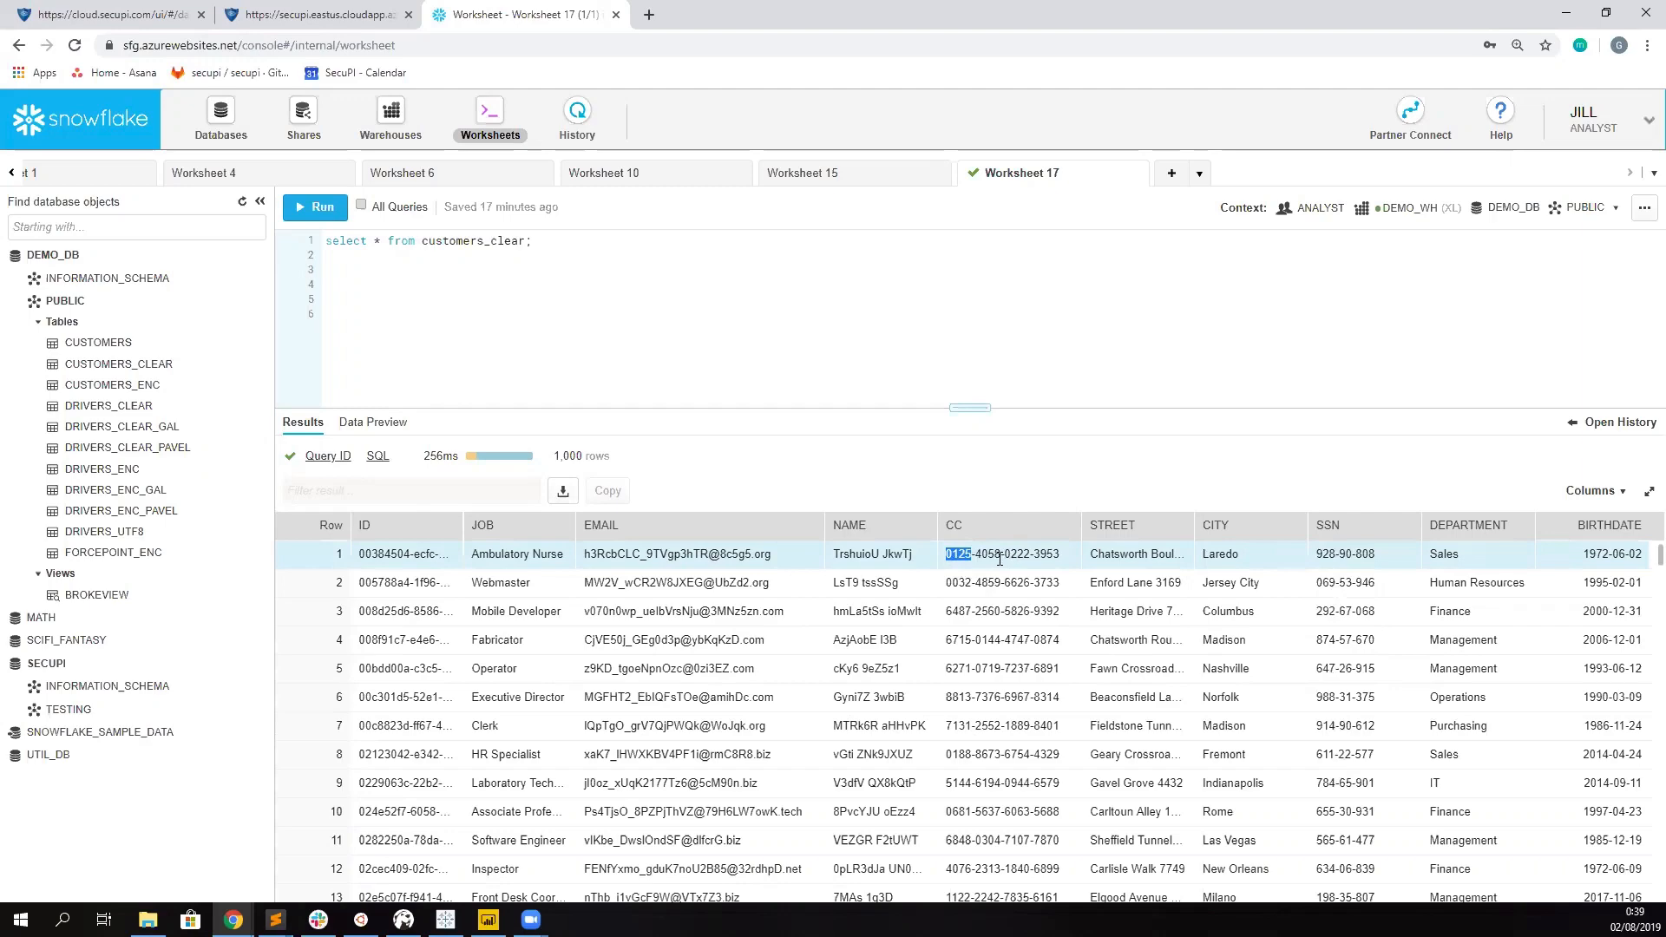
{"action": "scroll", "coordinate": [1013, 599], "scroll_direction": "down", "scroll_amount": 1}
{"action": "scroll", "coordinate": [1013, 599], "scroll_direction": "up", "scroll_amount": 1}
{"action": "left_click", "coordinate": [568, 315]}
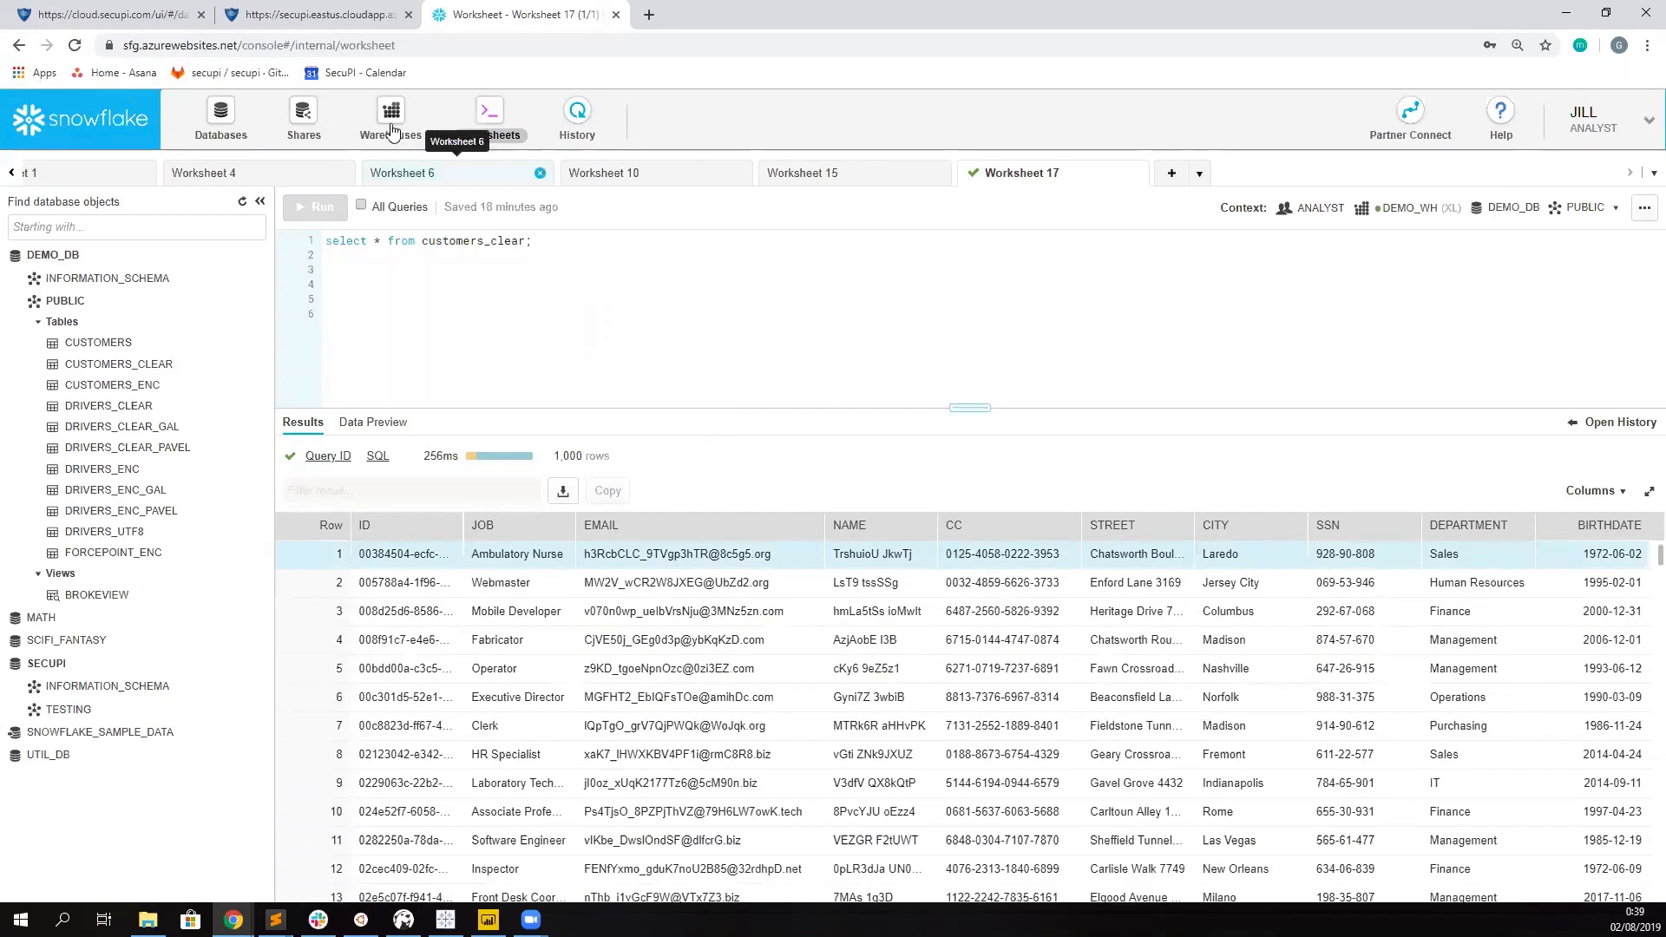
- Refresh the SecuPi Real Time request log and view the details of the newest "select * from customers_clear;" request
{"action": "left_click", "coordinate": [341, 19]}
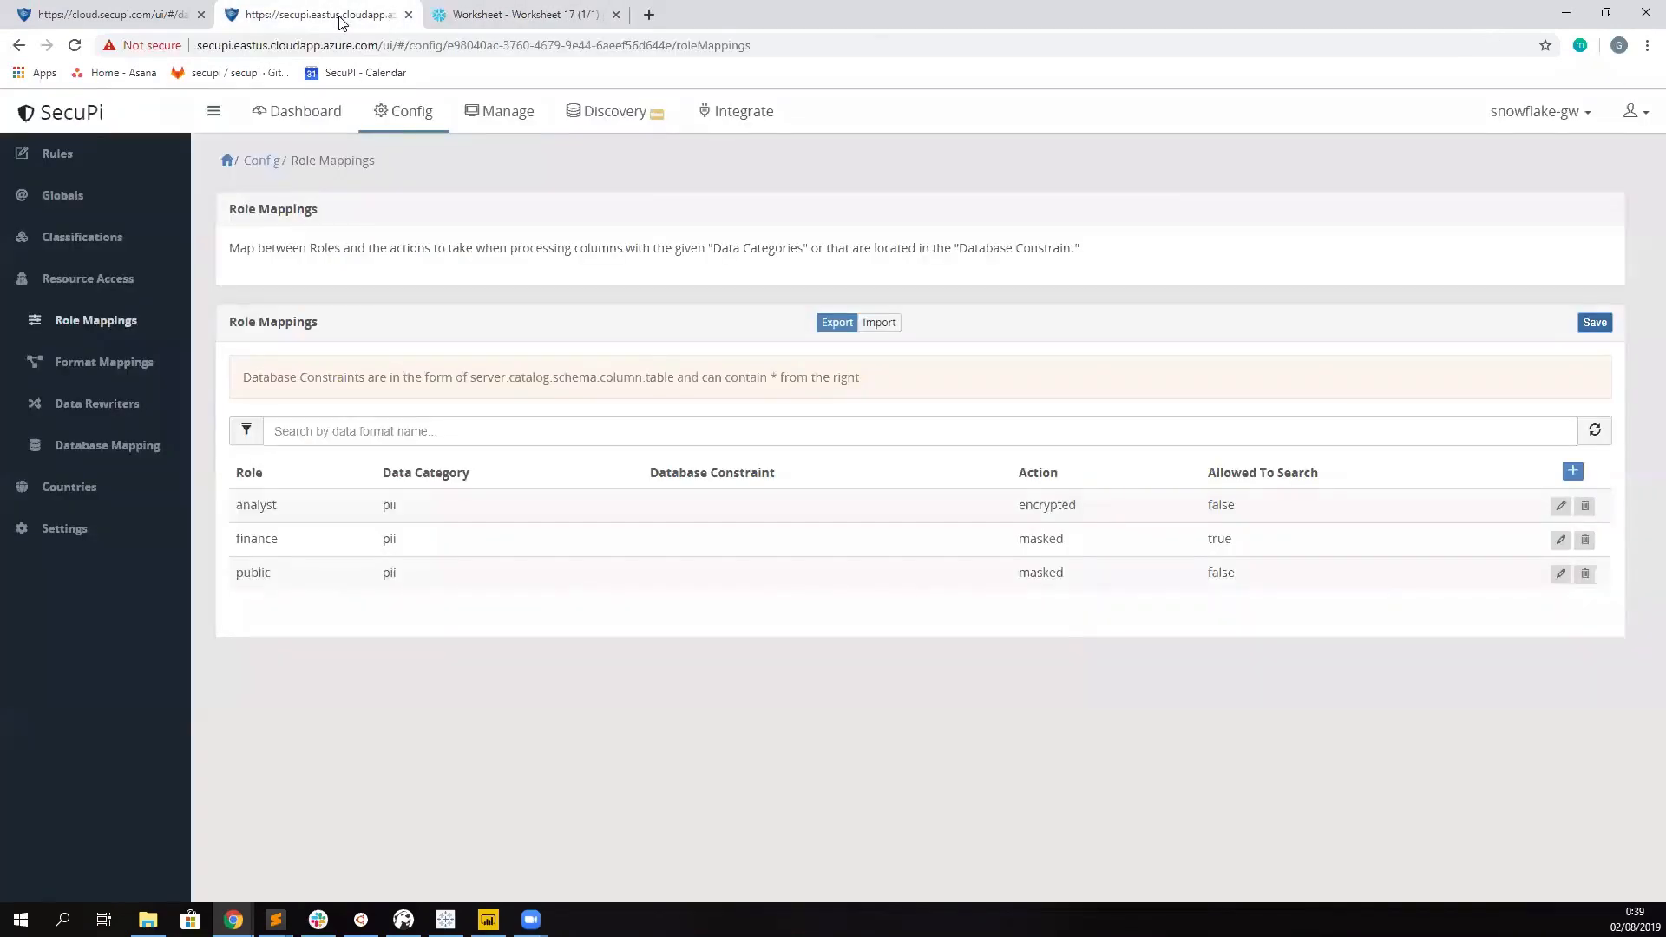
{"action": "left_click", "coordinate": [315, 113]}
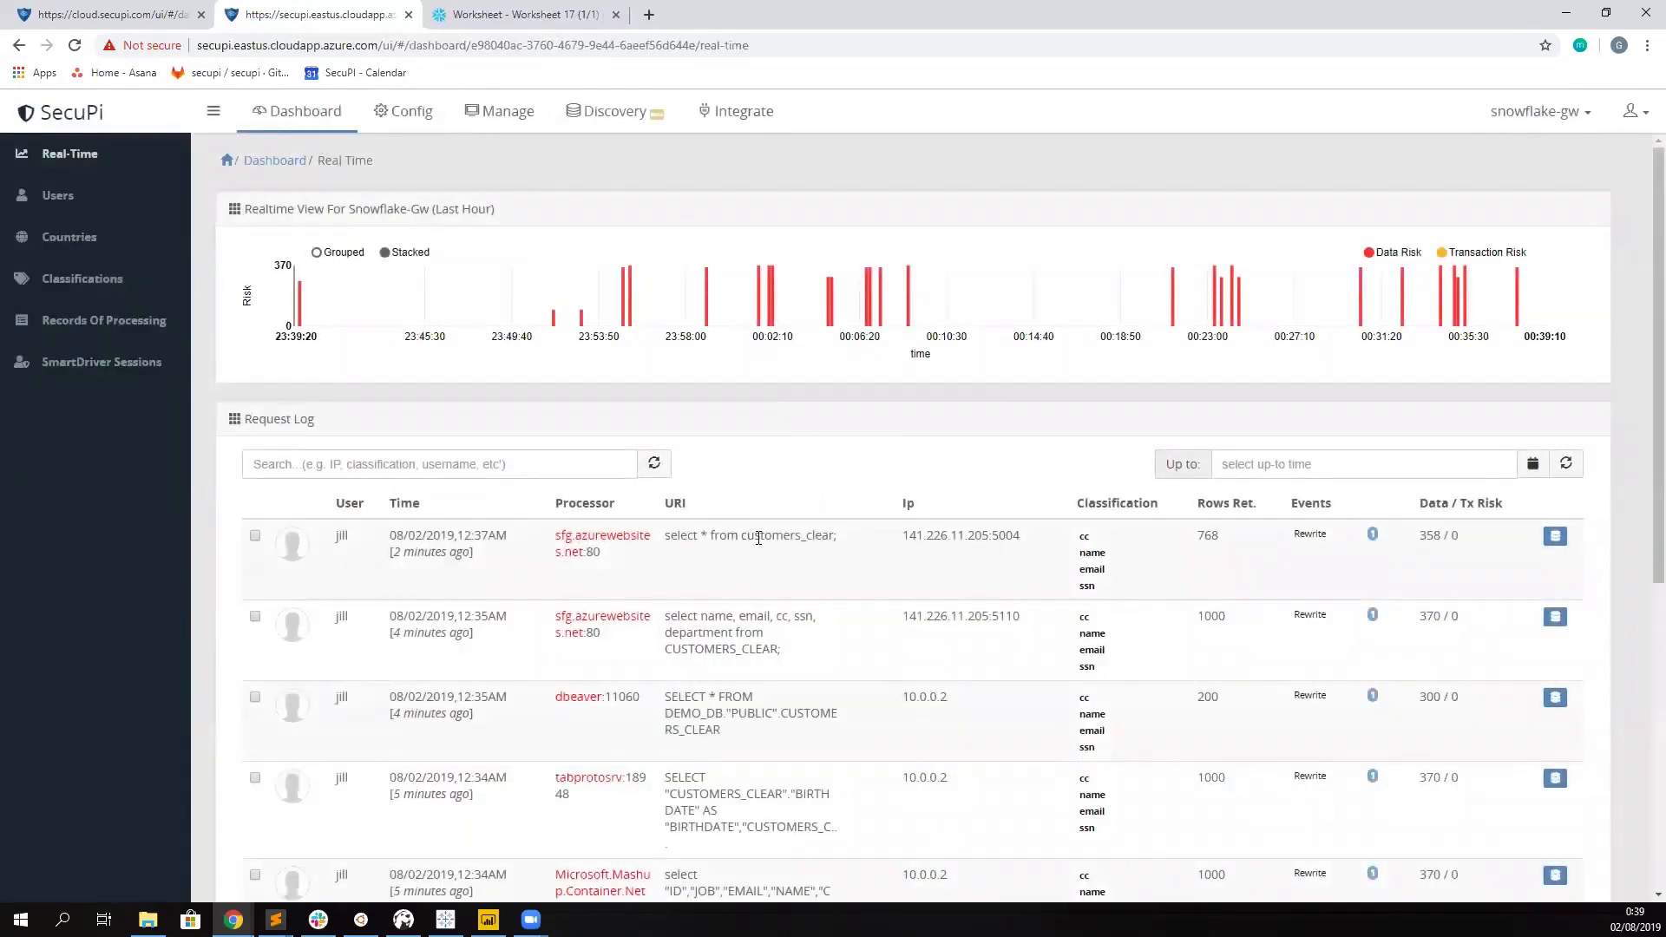
{"action": "left_click", "coordinate": [1563, 461]}
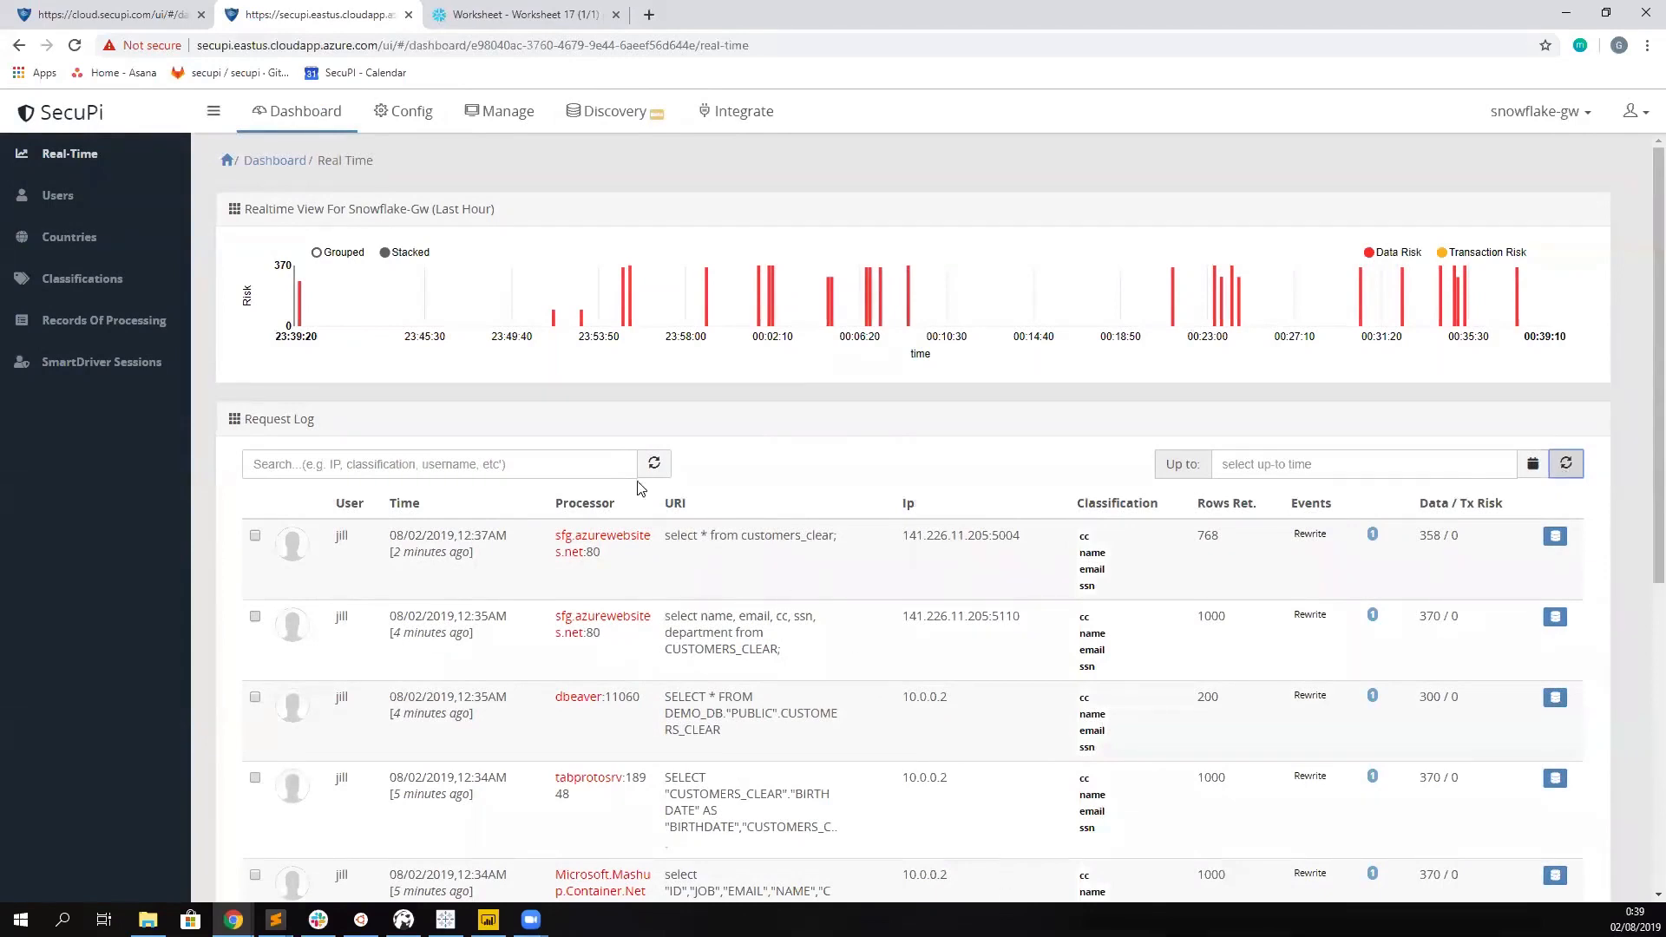
{"action": "left_click", "coordinate": [1555, 535]}
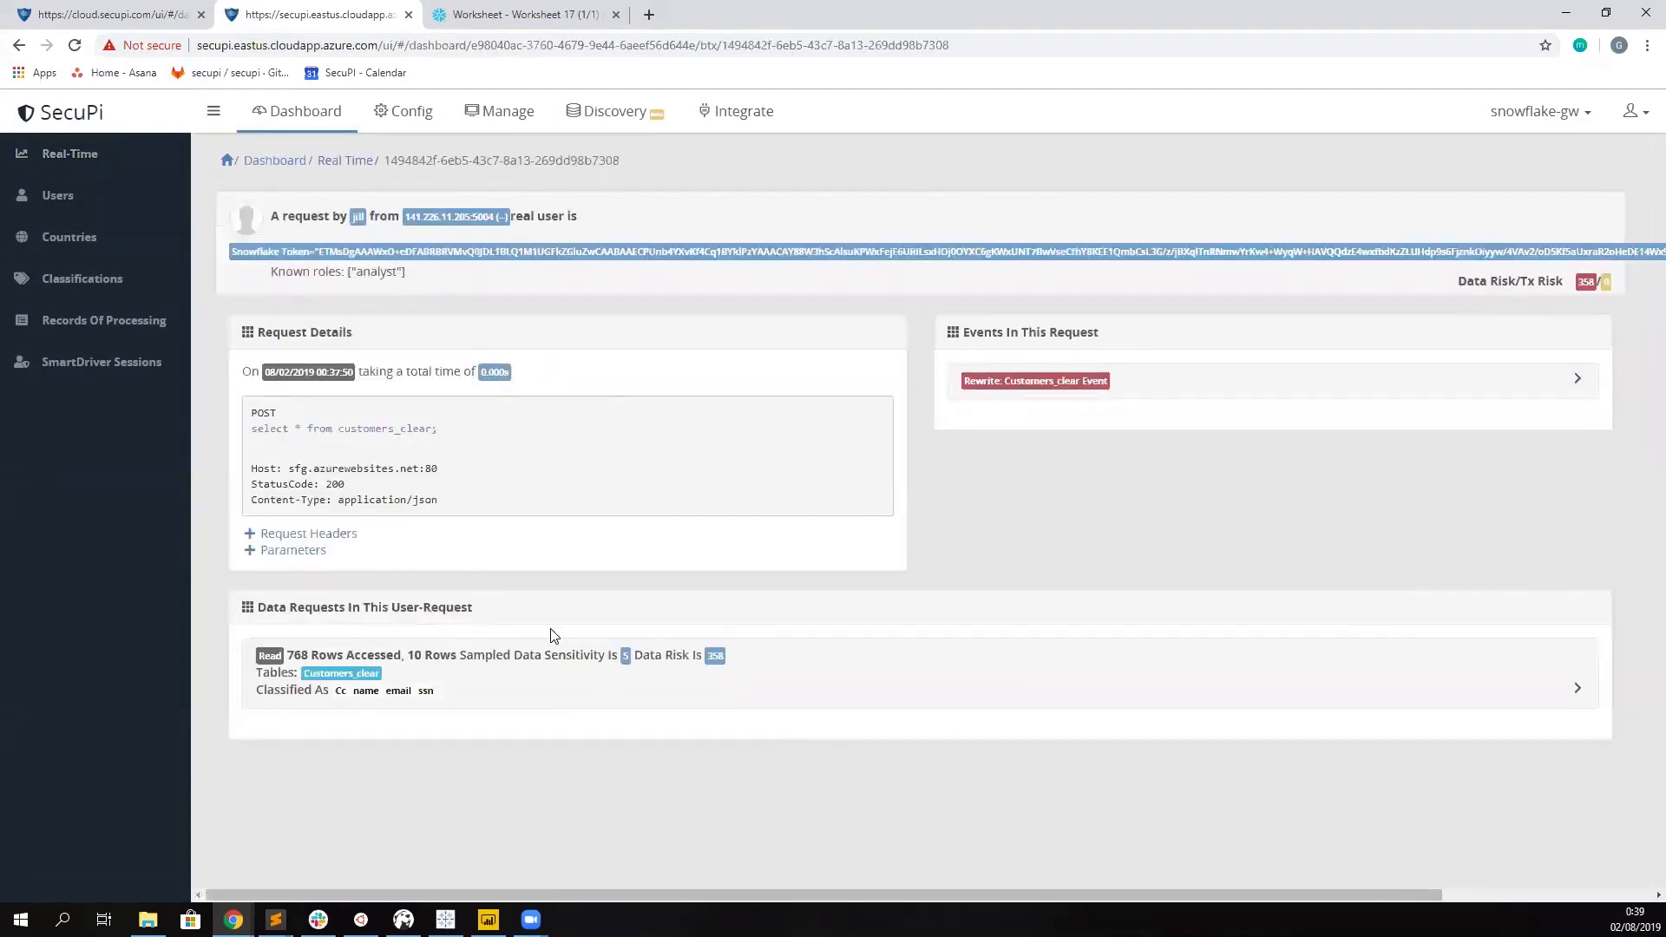
- Expand the request's data section and Rewrite: Customers_clear event to examine the sample data and each column's rewrite format
{"action": "left_click", "coordinate": [1100, 677]}
{"action": "scroll", "coordinate": [1201, 677], "scroll_direction": "down", "scroll_amount": 3}
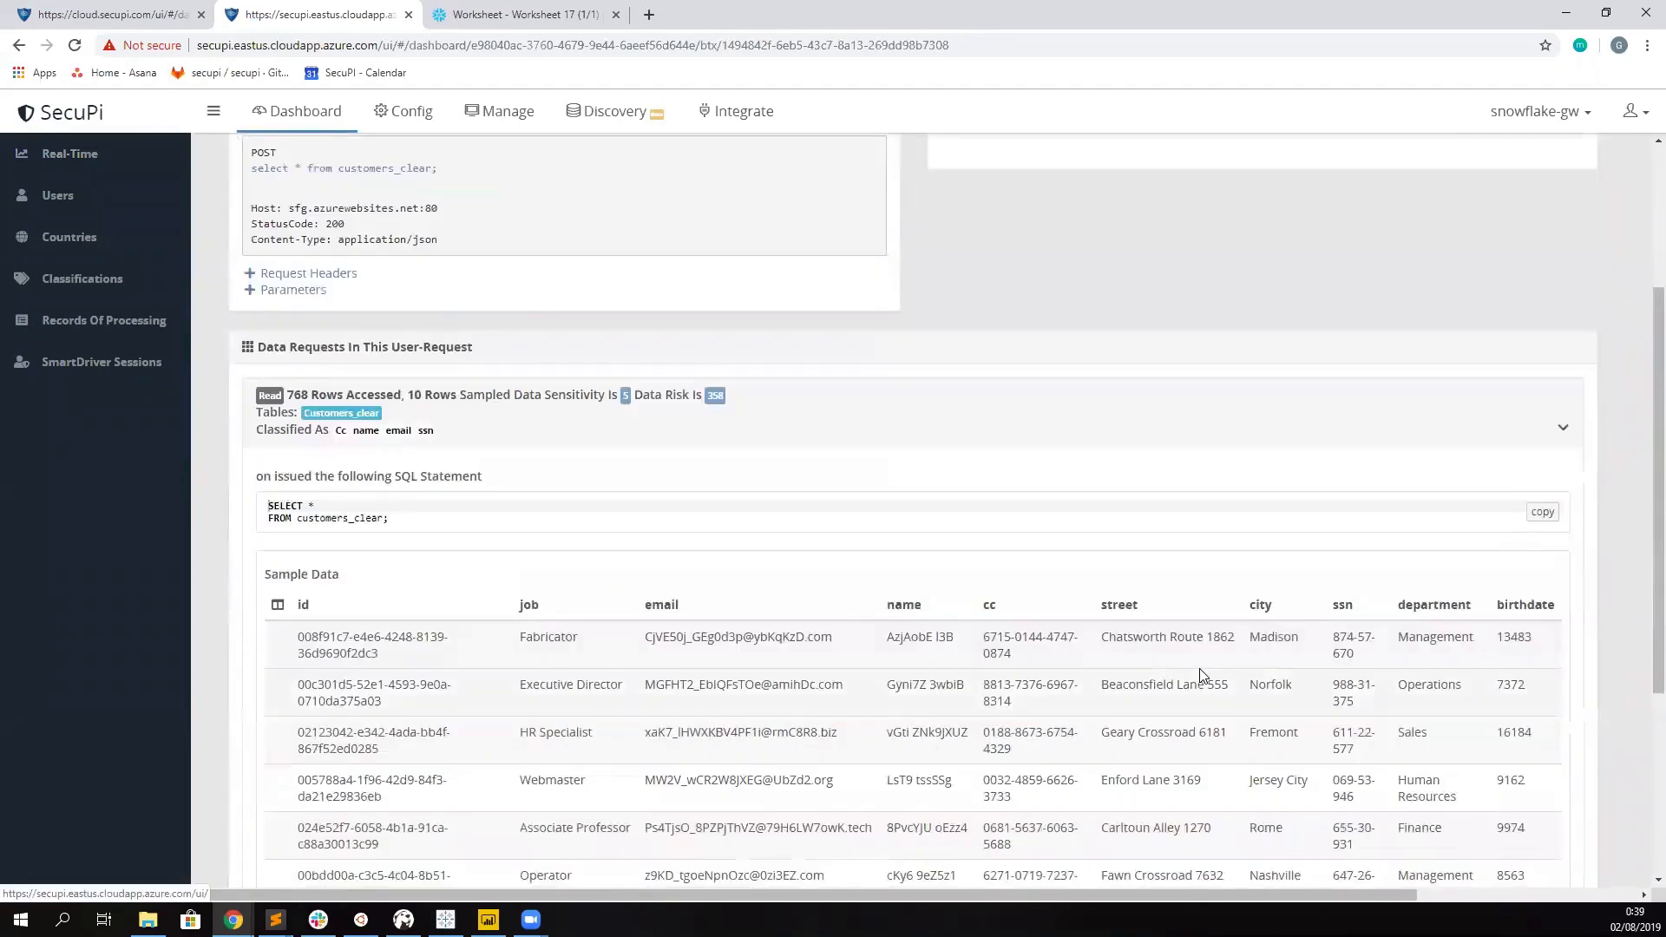
{"action": "scroll", "coordinate": [1201, 676], "scroll_direction": "up", "scroll_amount": 1}
{"action": "scroll", "coordinate": [1201, 675], "scroll_direction": "down", "scroll_amount": 1}
{"action": "scroll", "coordinate": [835, 649], "scroll_direction": "up", "scroll_amount": 2}
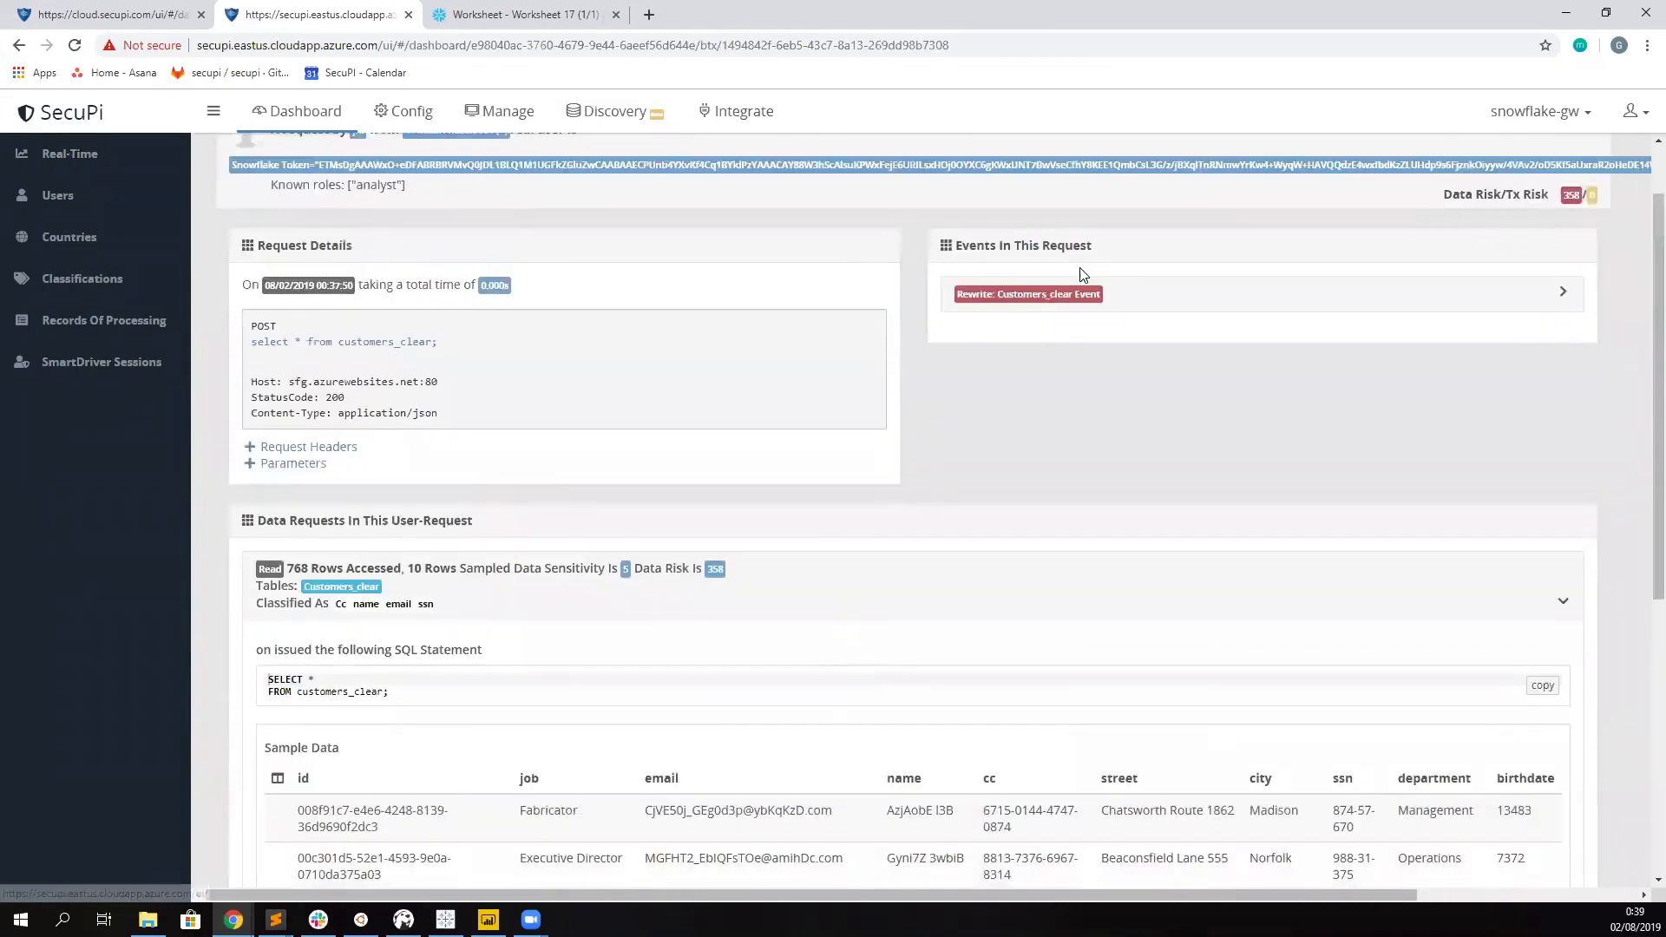
{"action": "left_click", "coordinate": [1071, 299]}
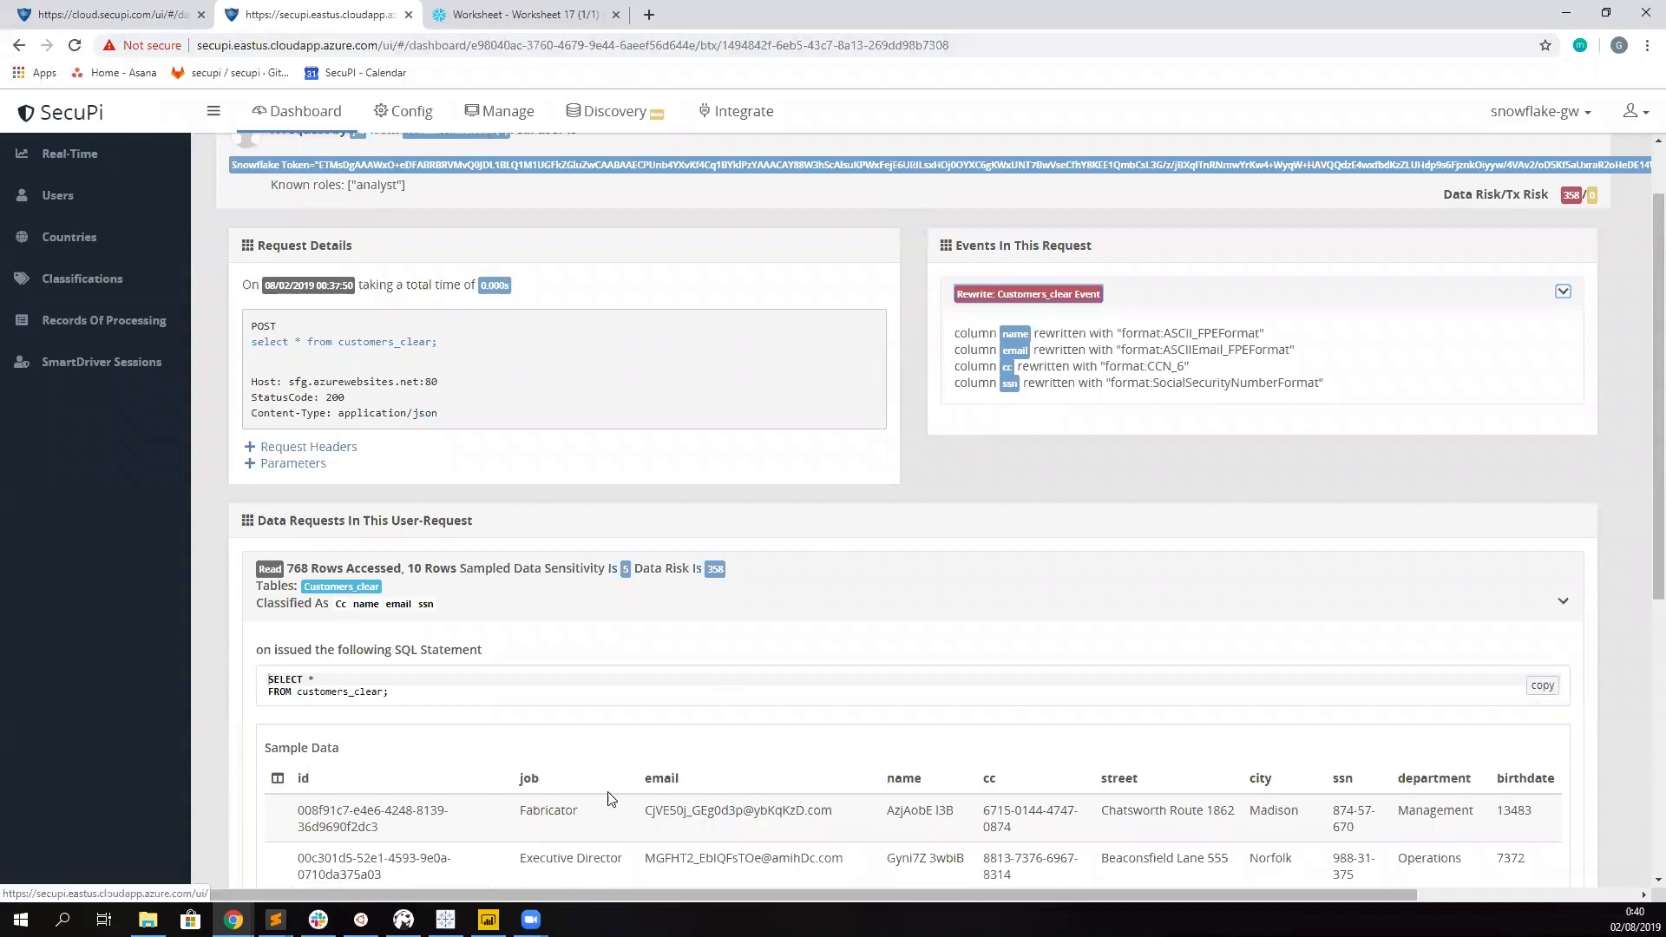
- Rerun the customer query in the Snowflake command-line terminal and return to the SecuPi request details
{"action": "left_click", "coordinate": [361, 920]}
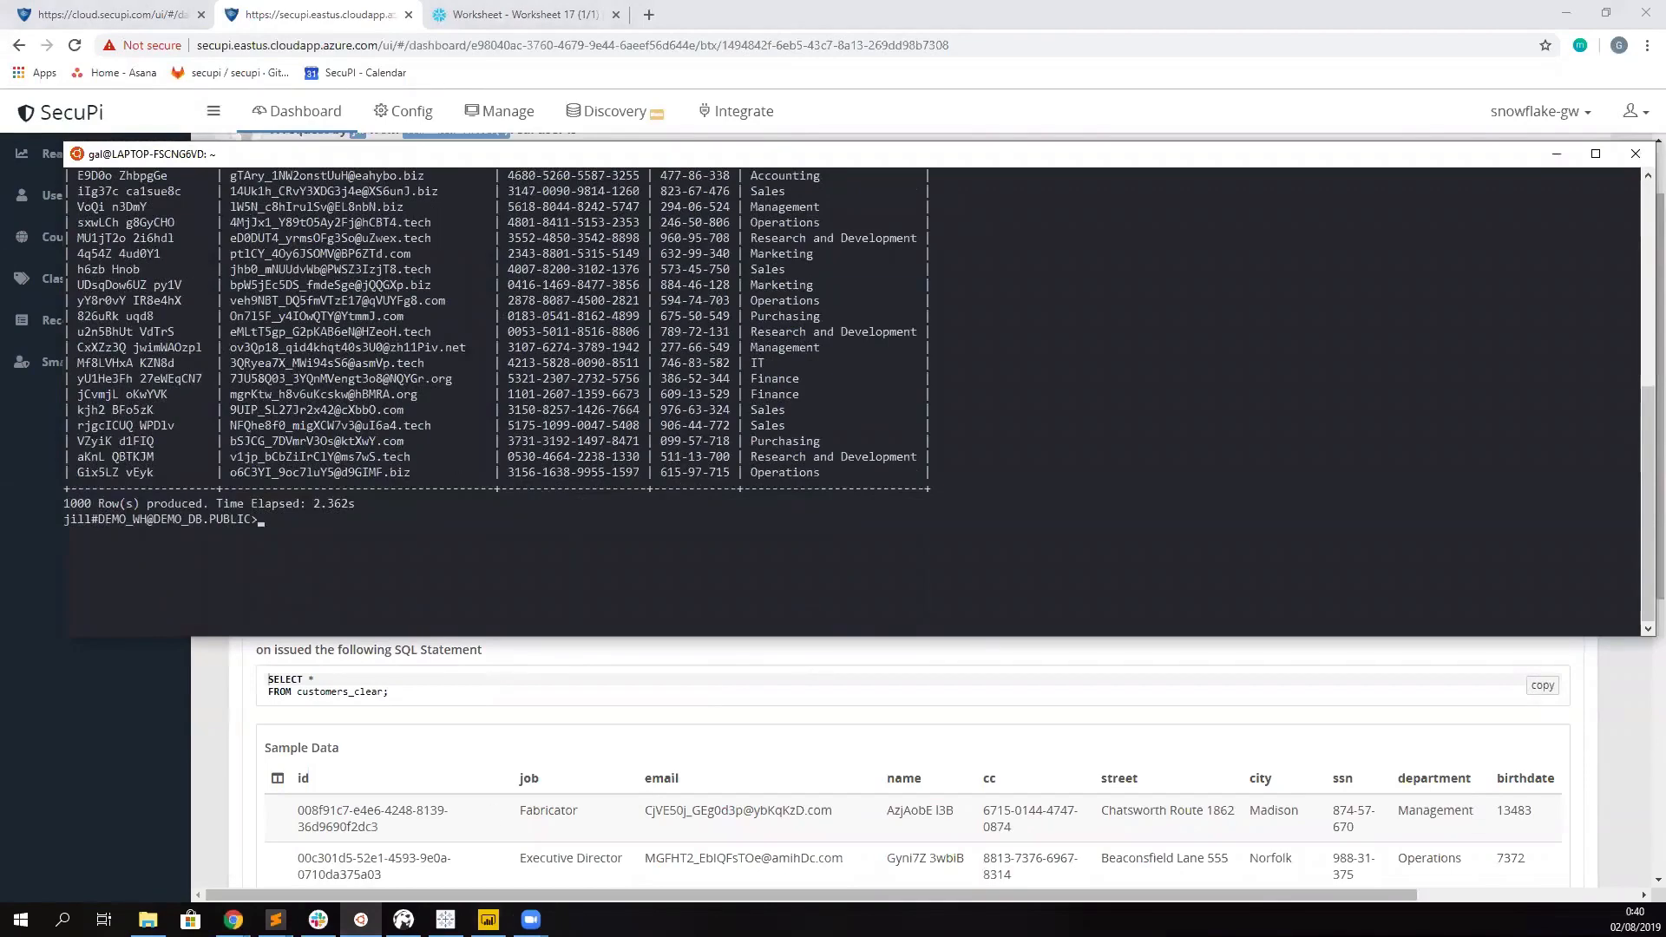
{"action": "left_click", "coordinate": [234, 678]}
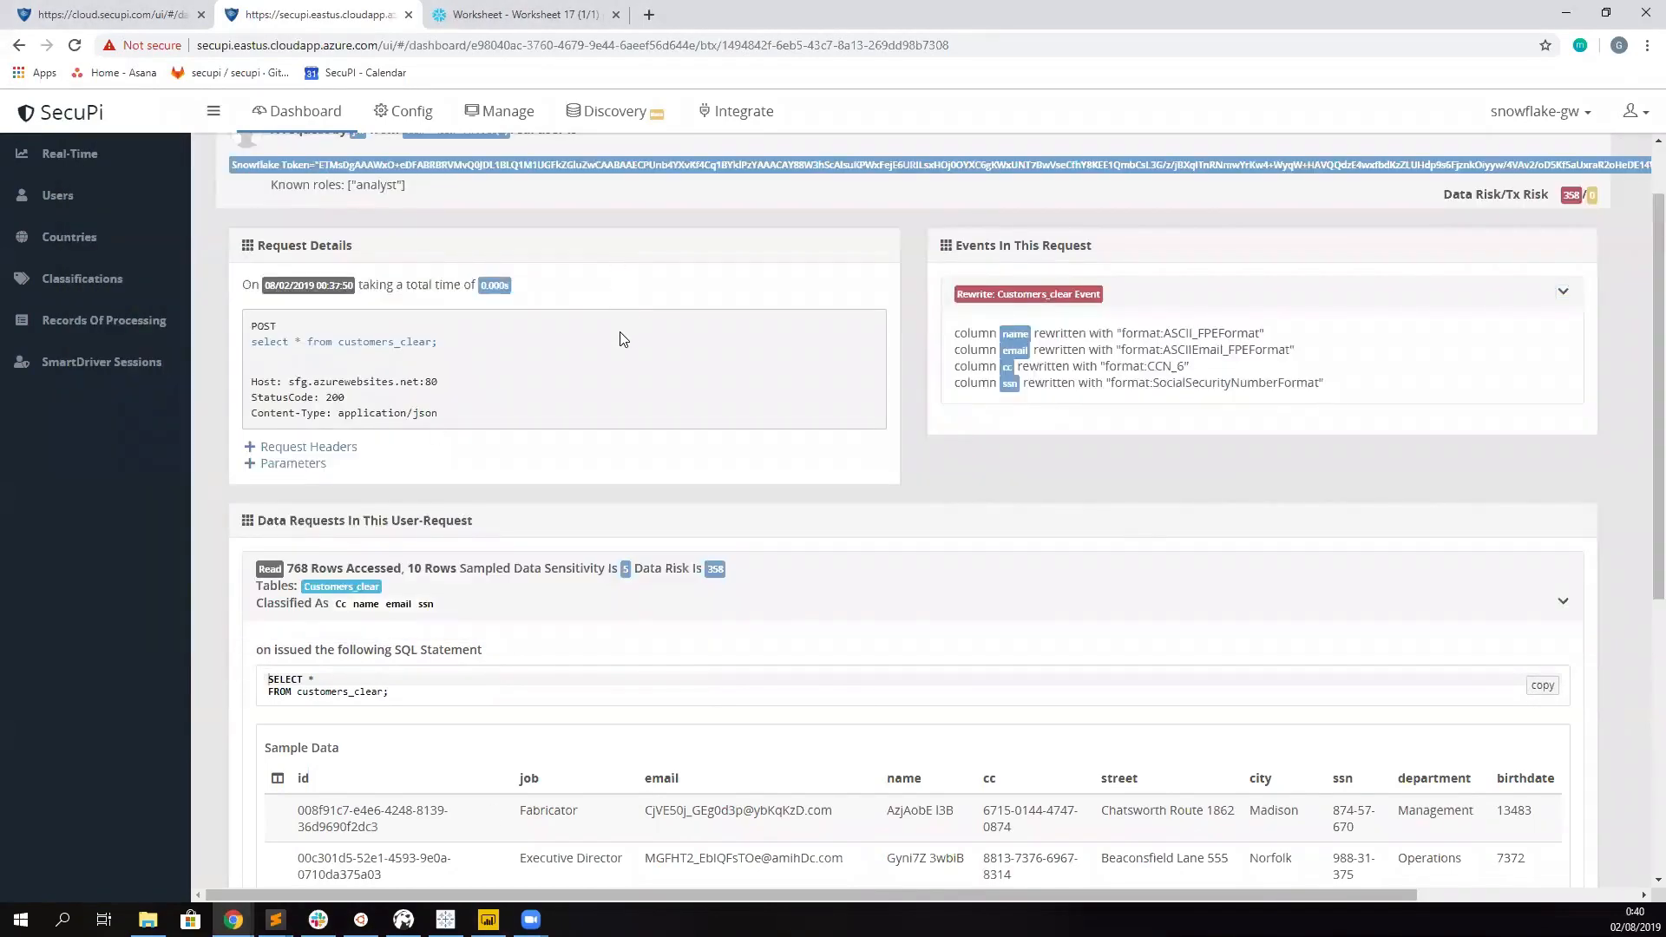
{"action": "scroll", "coordinate": [621, 338], "scroll_direction": "up", "scroll_amount": 1}
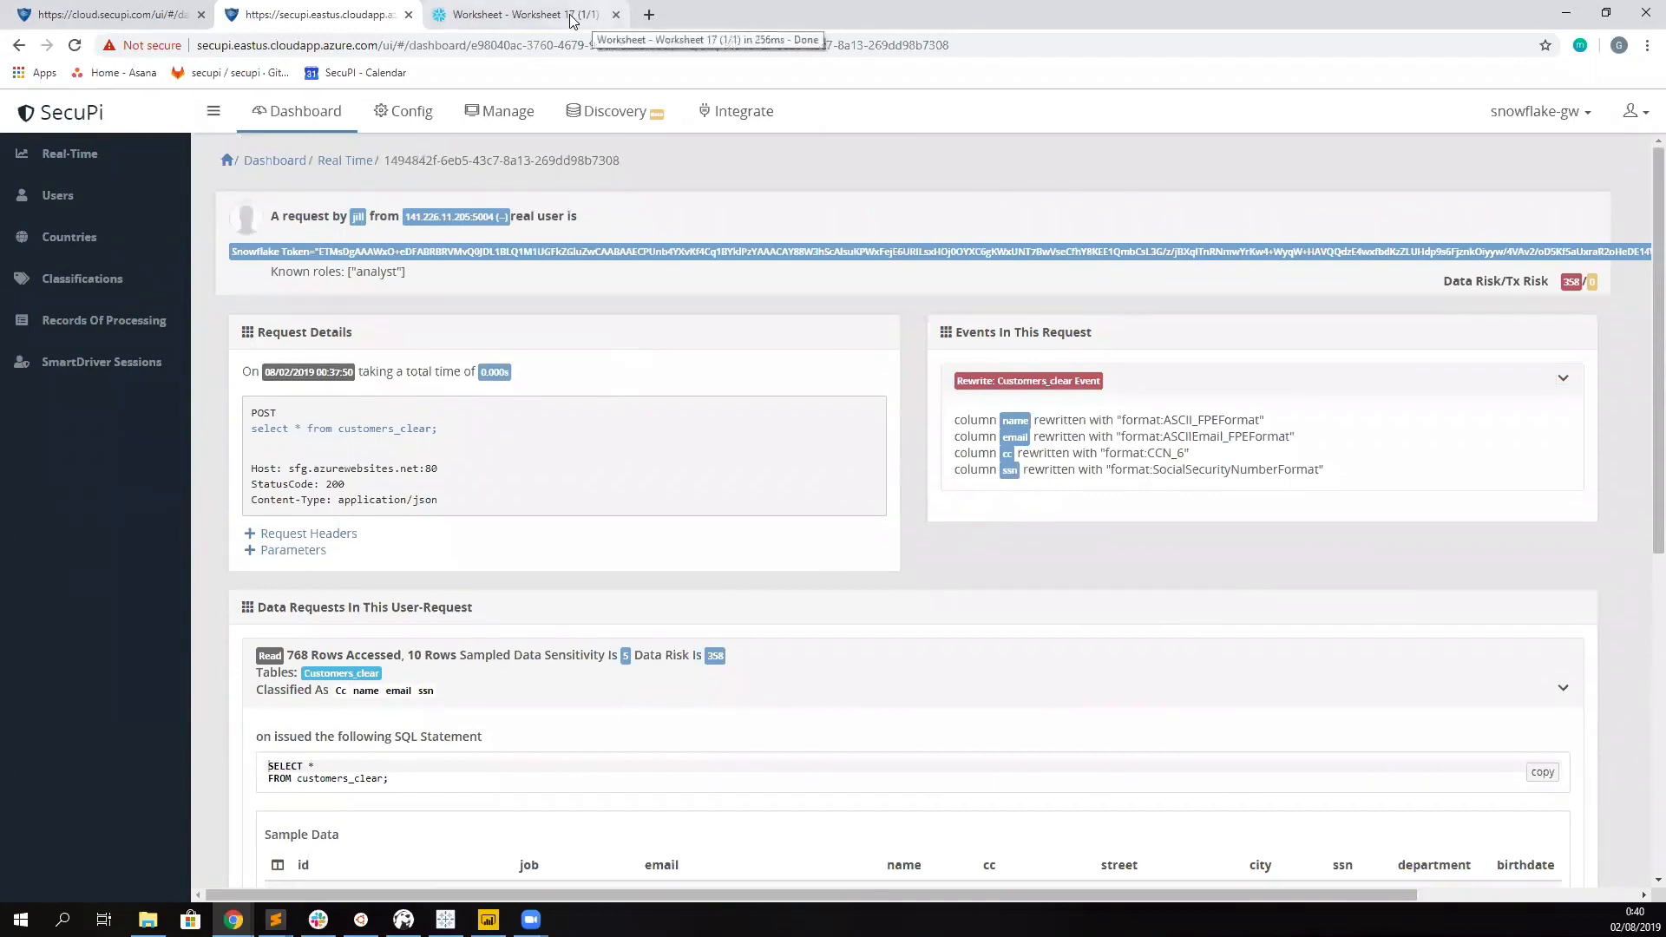
- In the Snowflake worksheet, extend the customers_clear query with the condition "where email = ''"
{"action": "left_click", "coordinate": [577, 19]}
{"action": "left_click", "coordinate": [633, 304]}
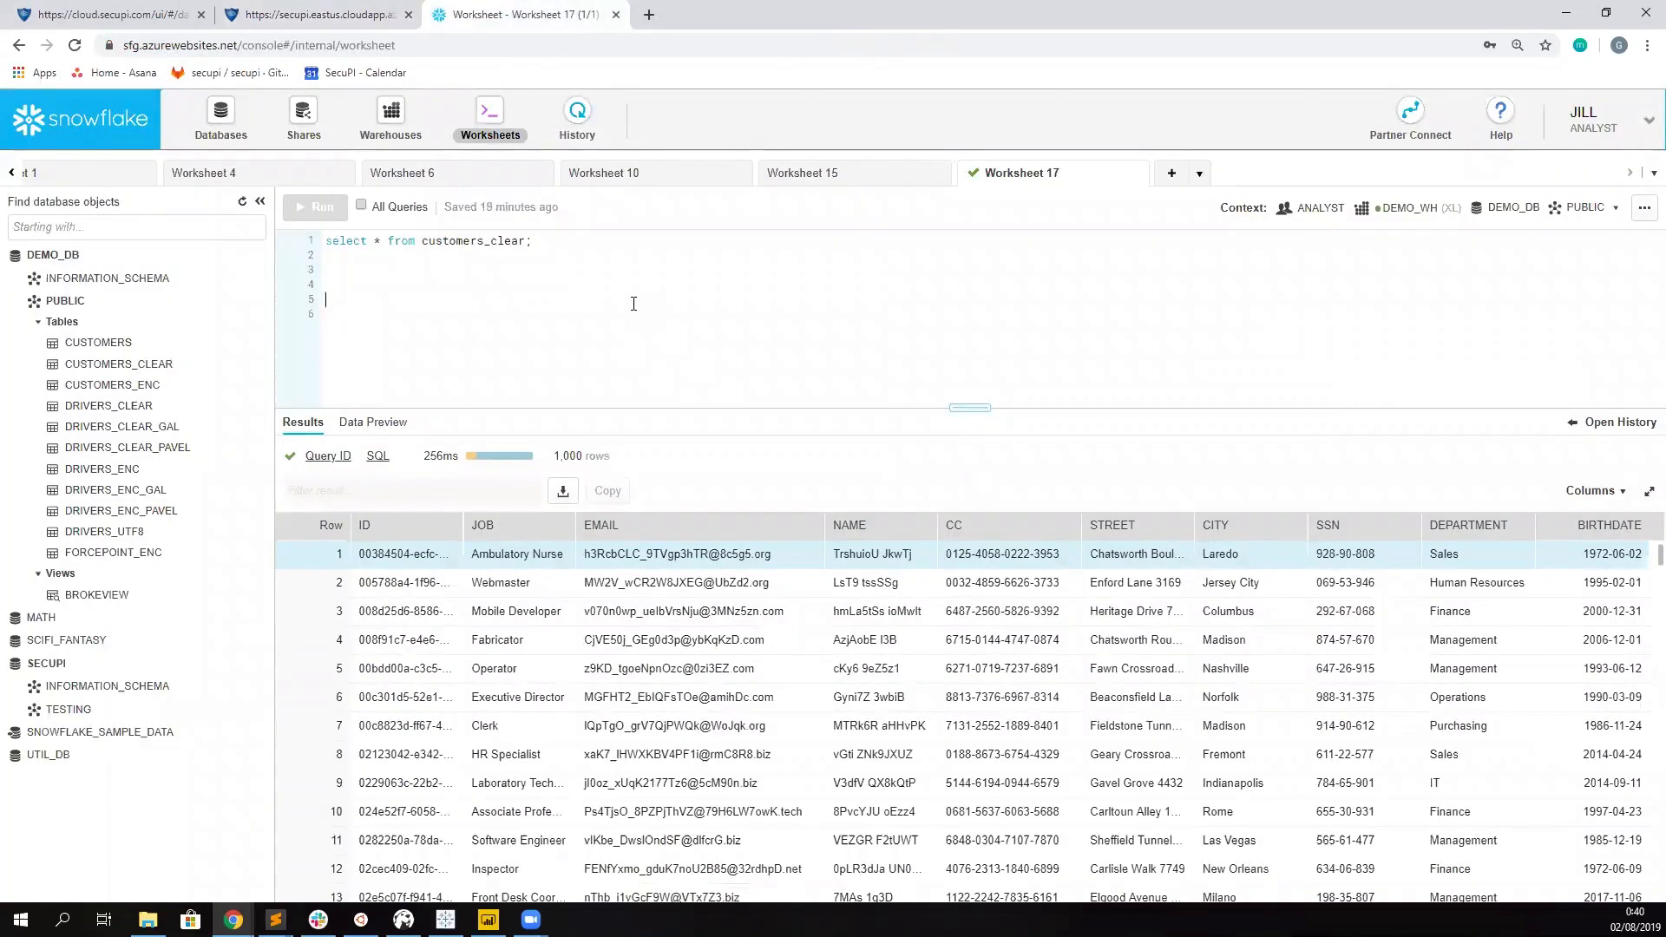
{"action": "key", "text": "Up"}
{"action": "key", "text": "Up"}
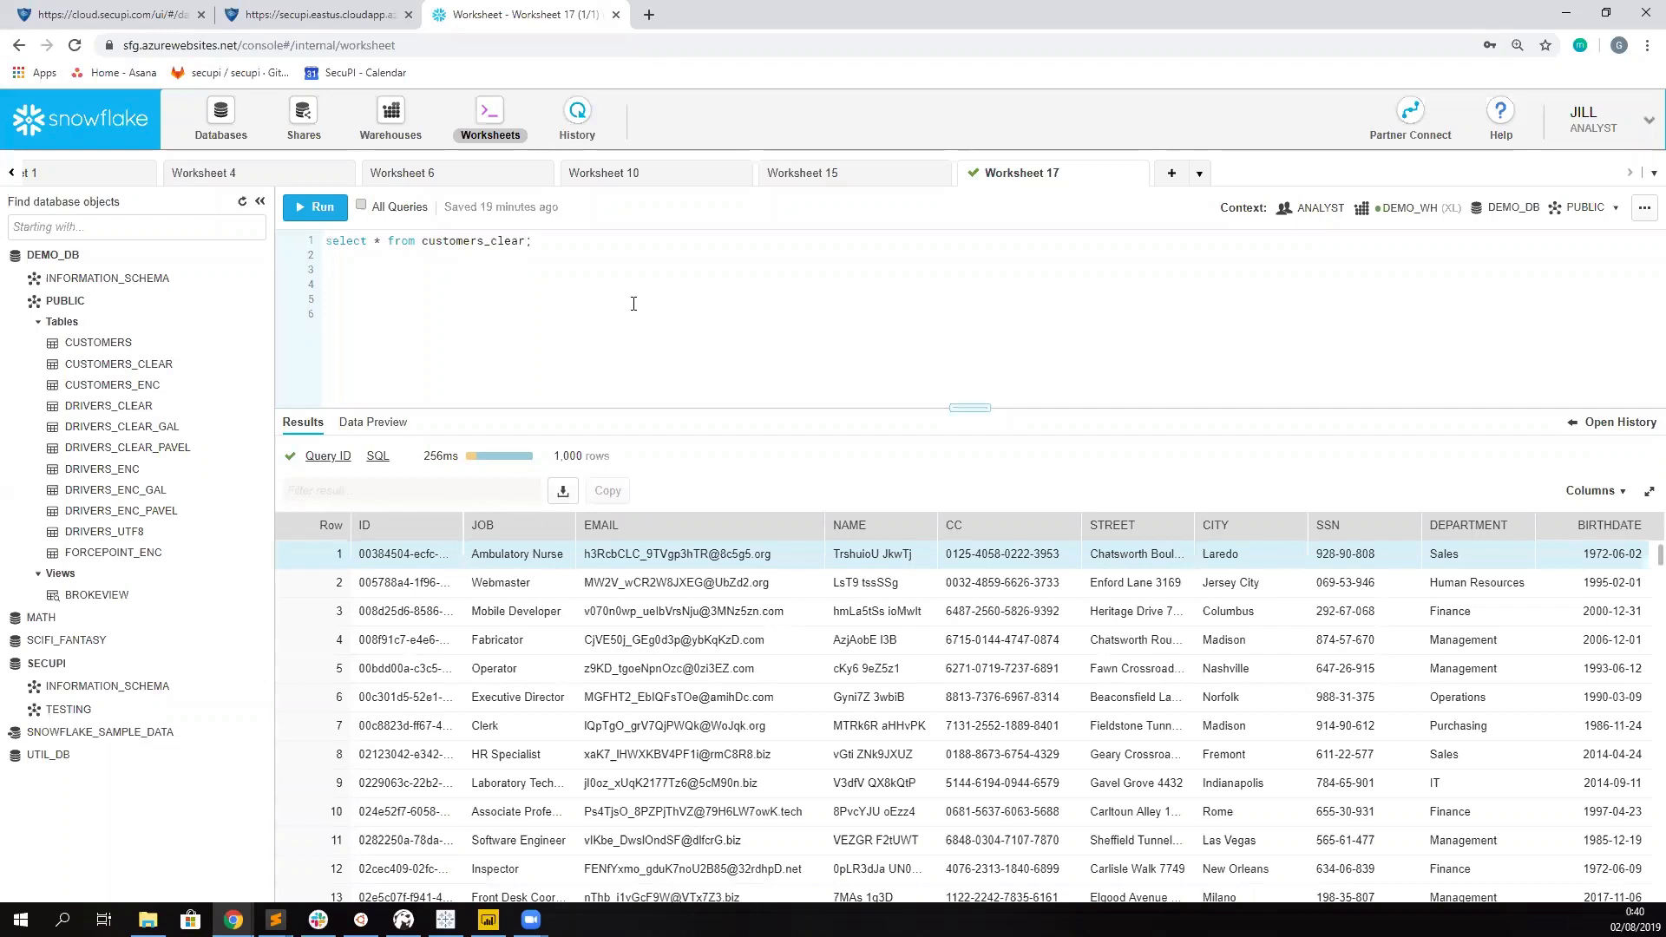
{"action": "type", "text": "where email = ''"}
- Fill the empty email condition with the first row's encrypted email address and run the filtered query
{"action": "left_click_drag", "start_coordinate": [779, 555], "coordinate": [584, 562]}
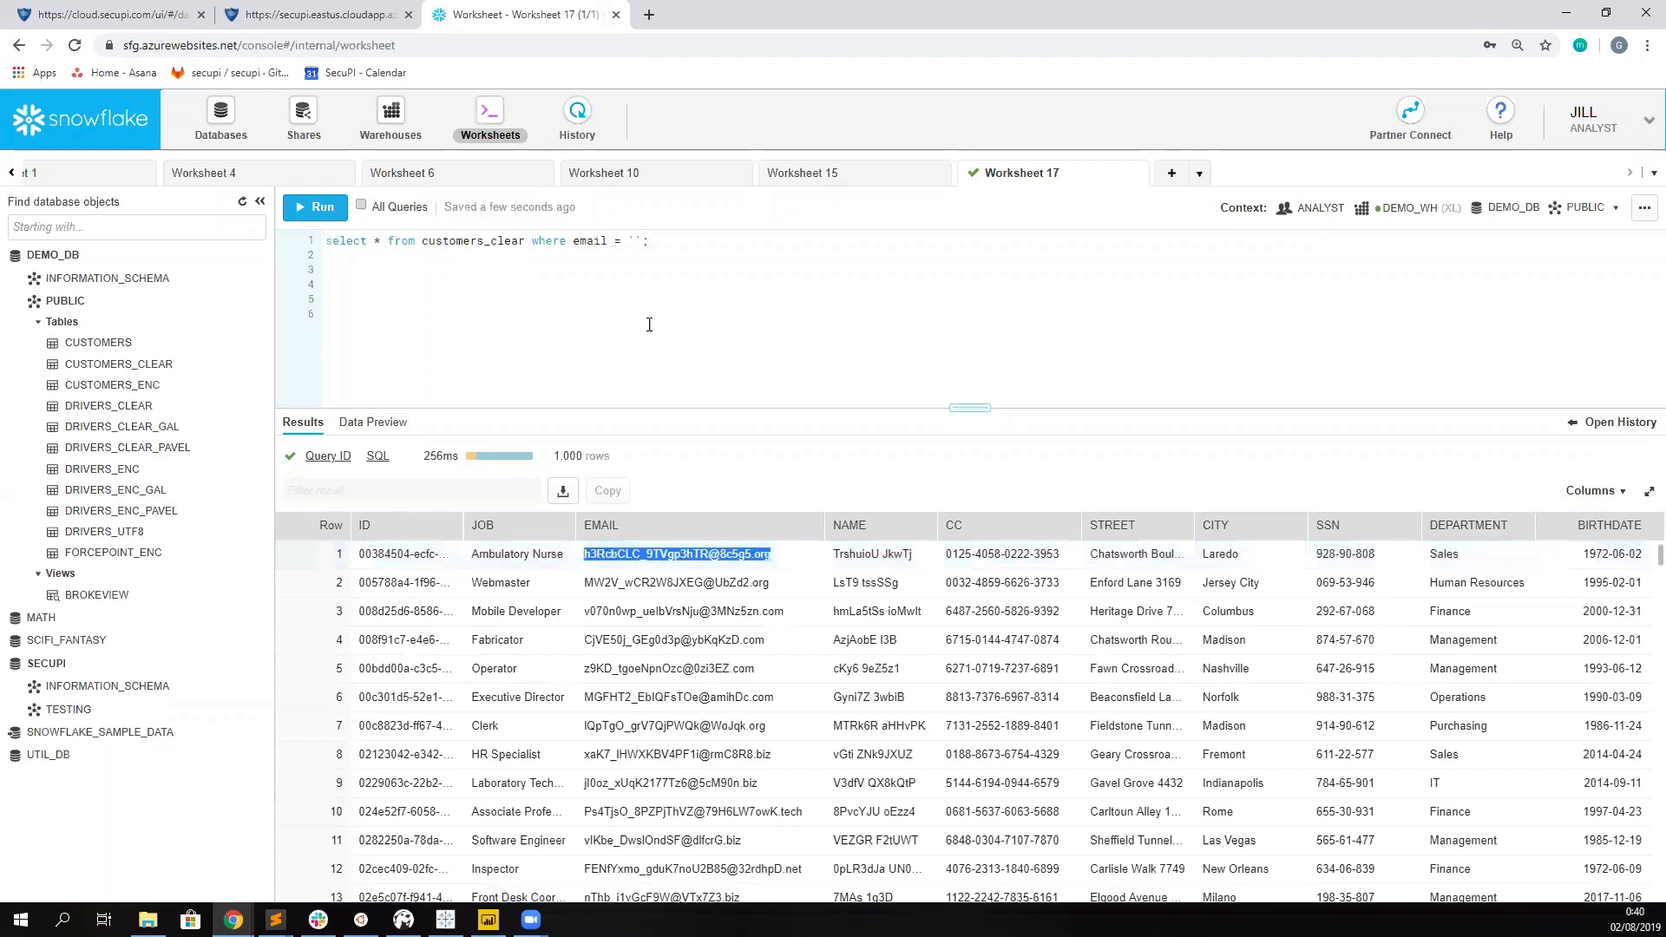
{"action": "left_click", "coordinate": [637, 241]}
{"action": "key", "text": "ctrl+v"}
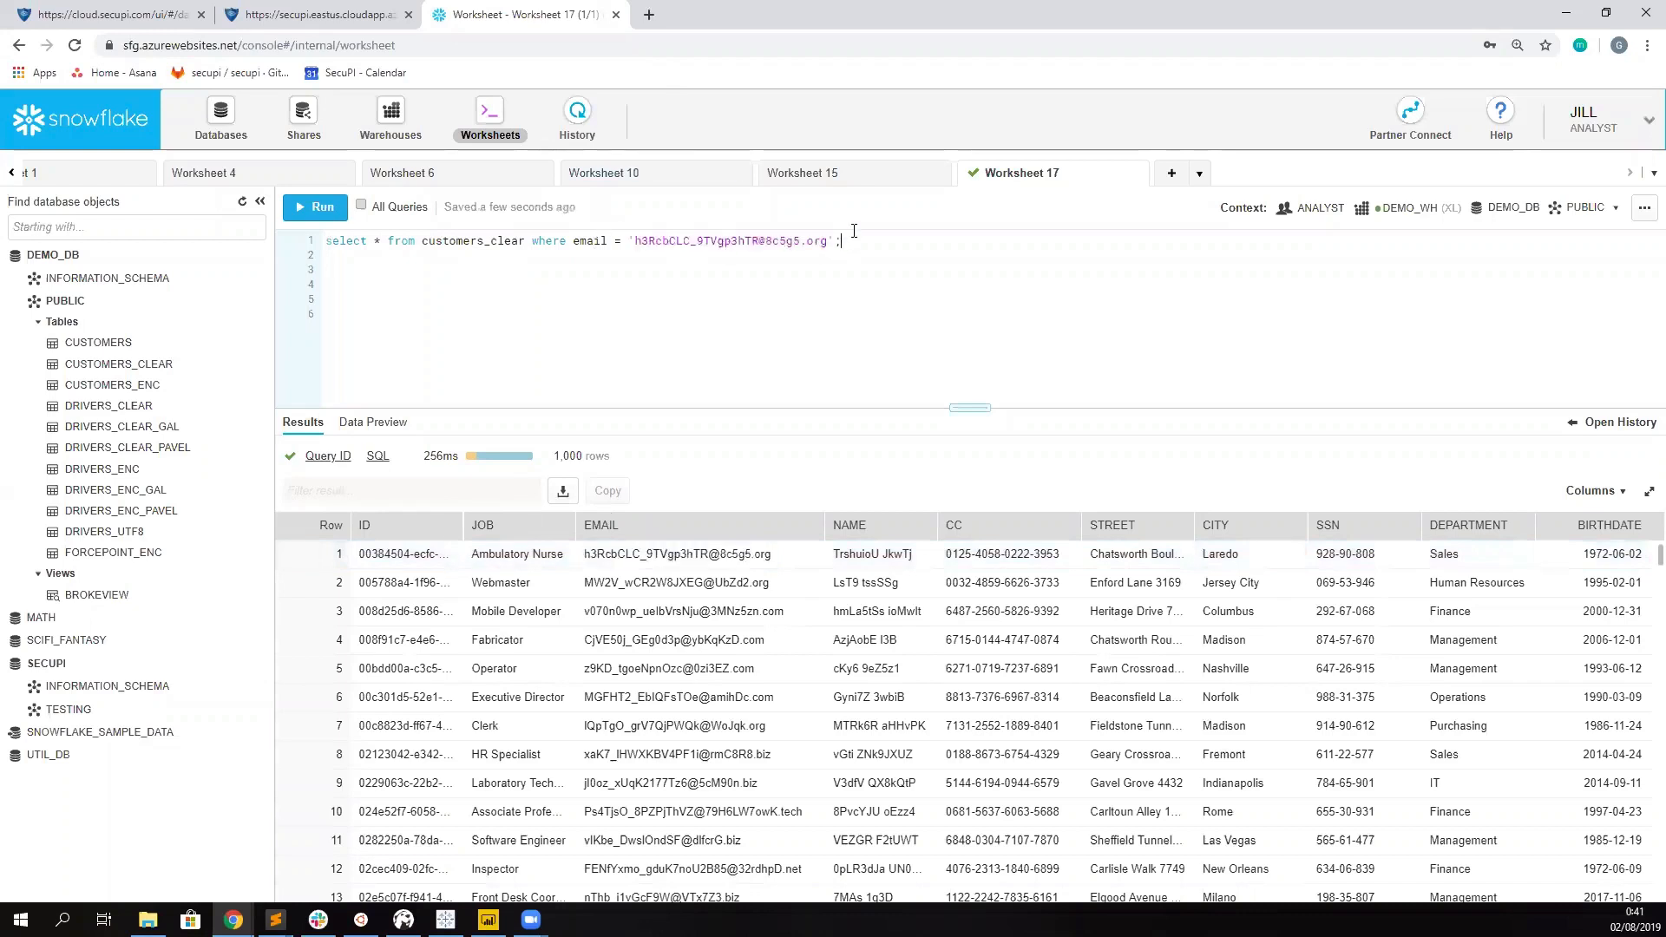
{"action": "key", "text": "ctrl+Return"}
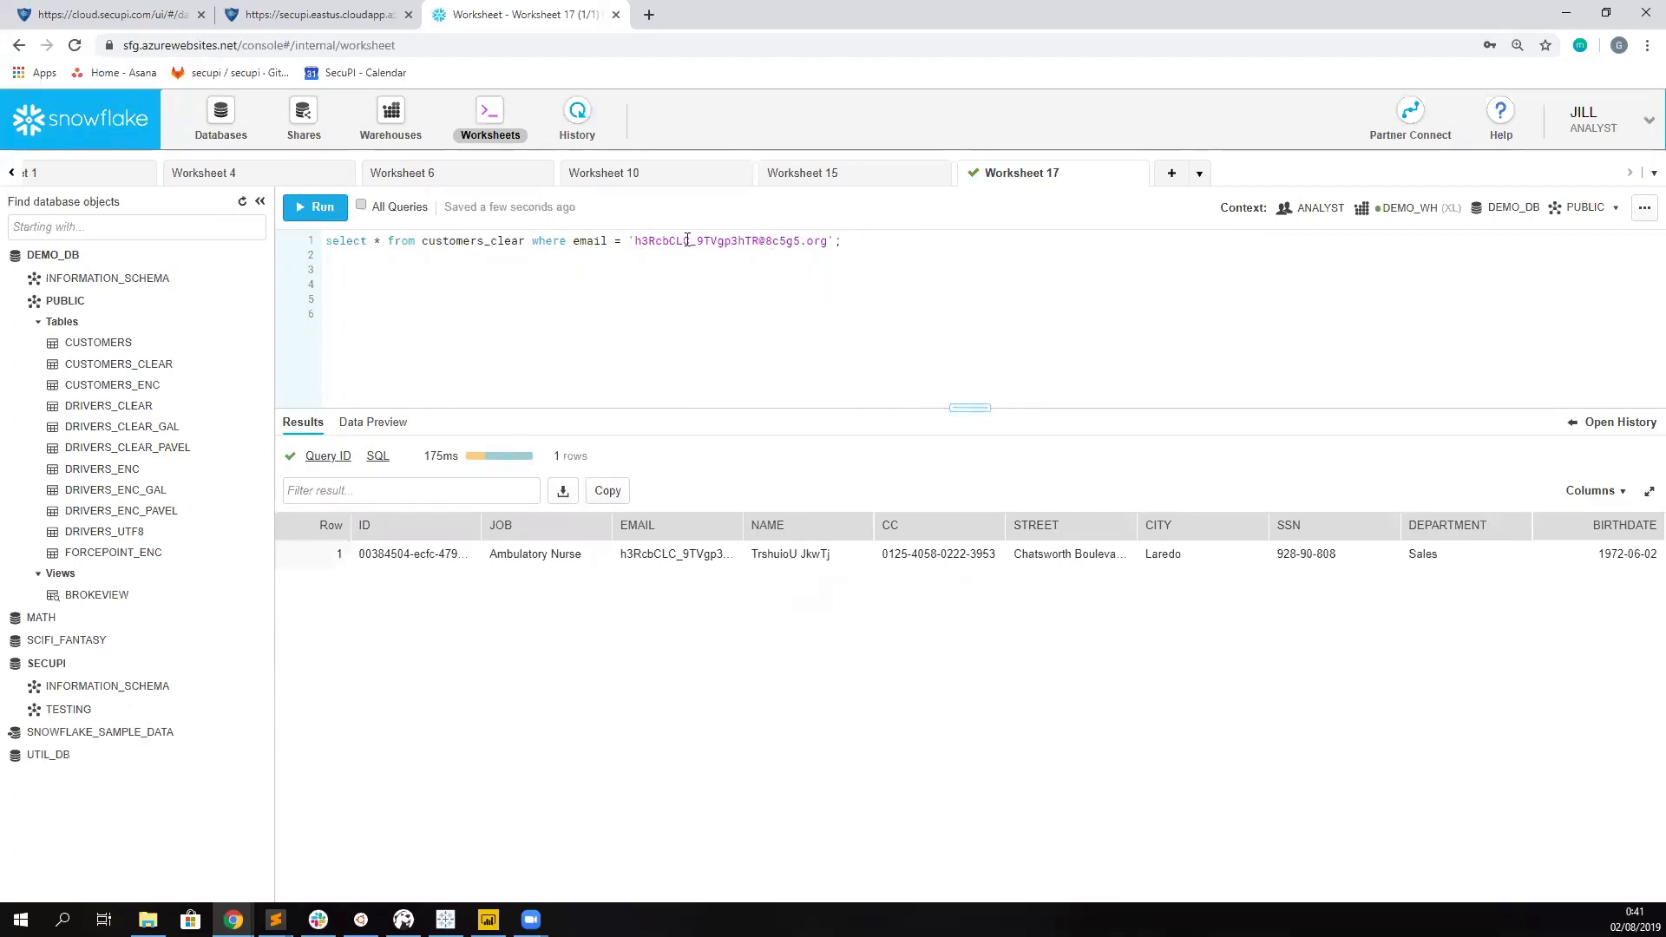
{"action": "left_click_drag", "start_coordinate": [639, 247], "coordinate": [831, 240]}
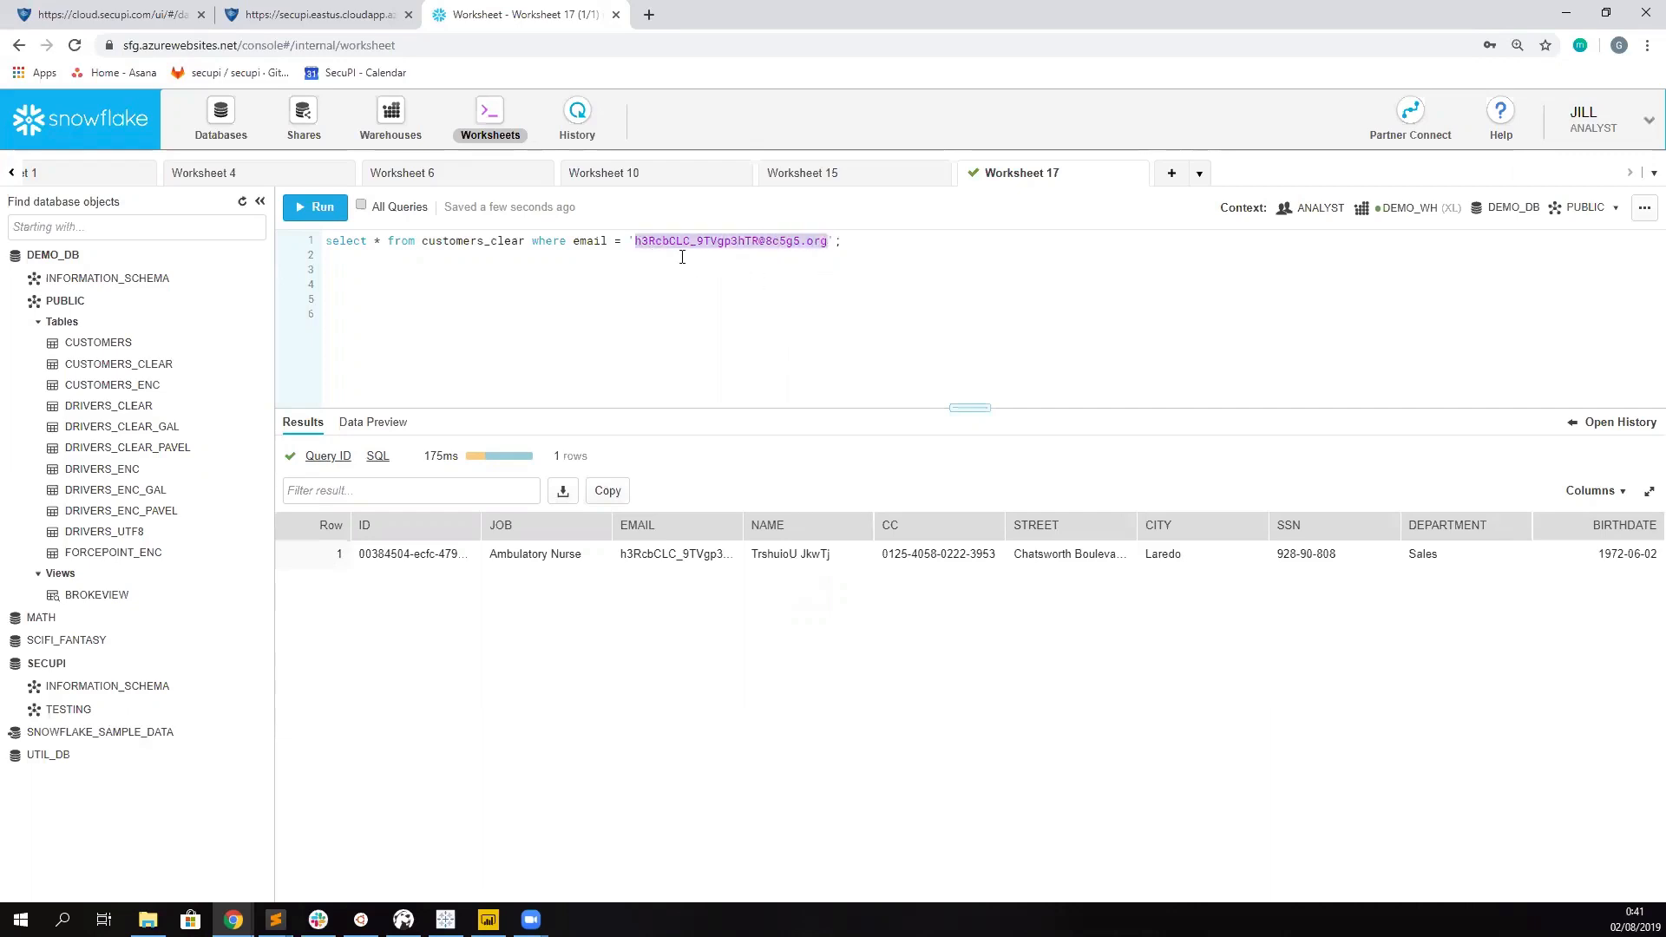
- Return to the SecuPi Real Time log, refresh it, and view the details of the email-filtered request
{"action": "left_click", "coordinate": [331, 15]}
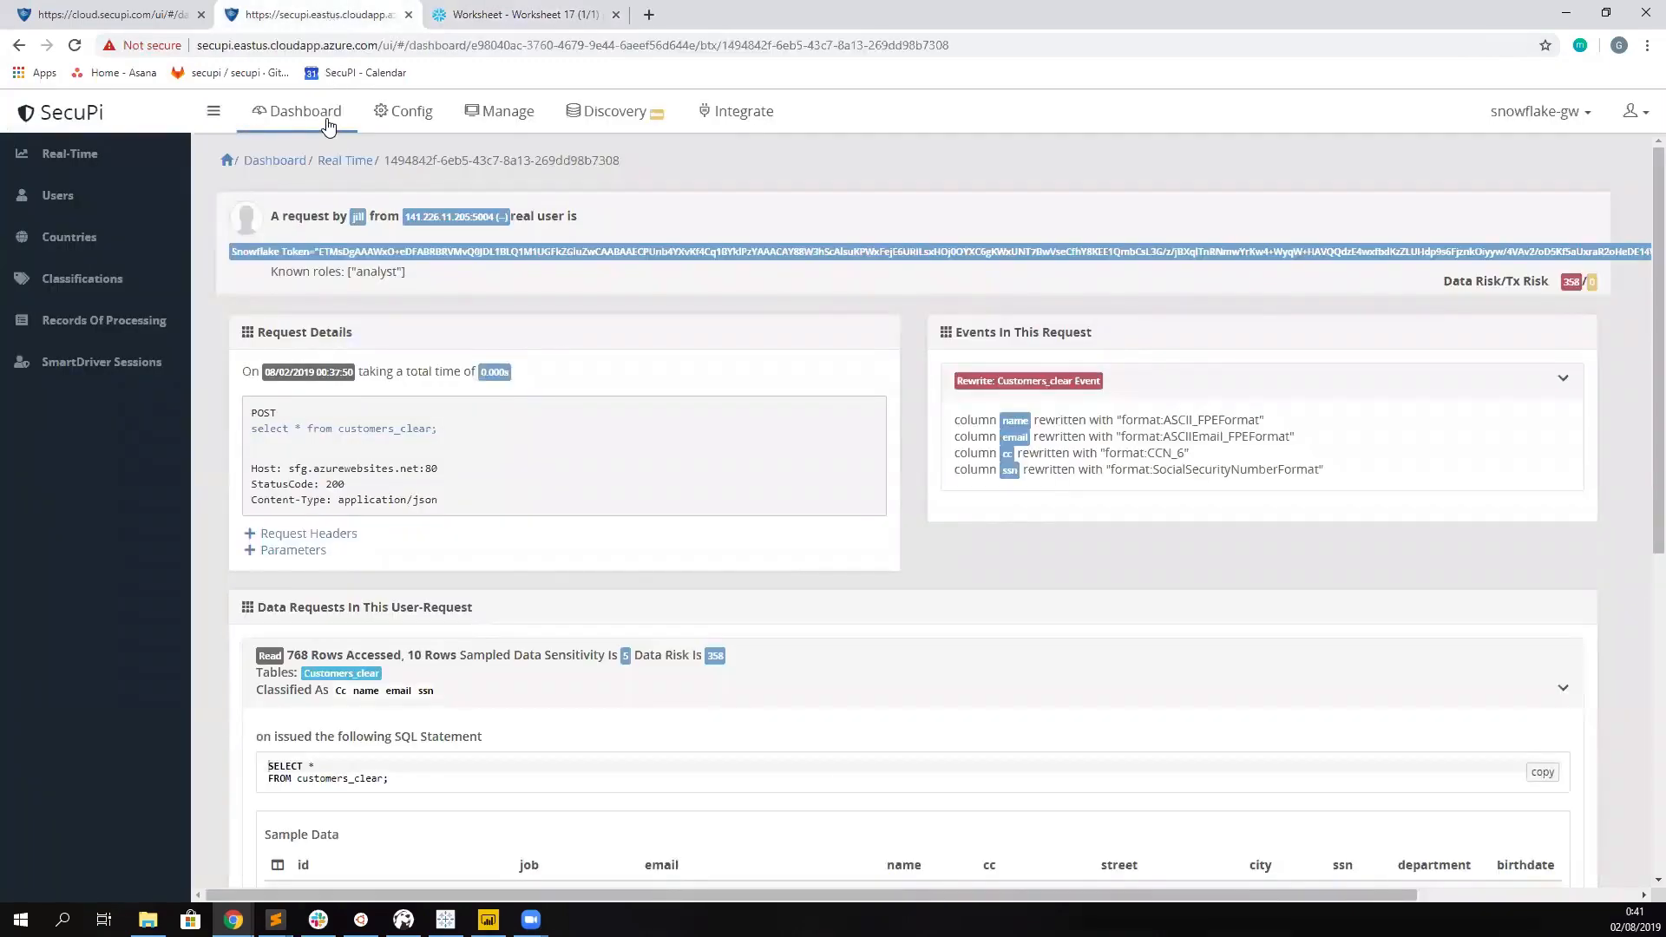
{"action": "left_click", "coordinate": [363, 162]}
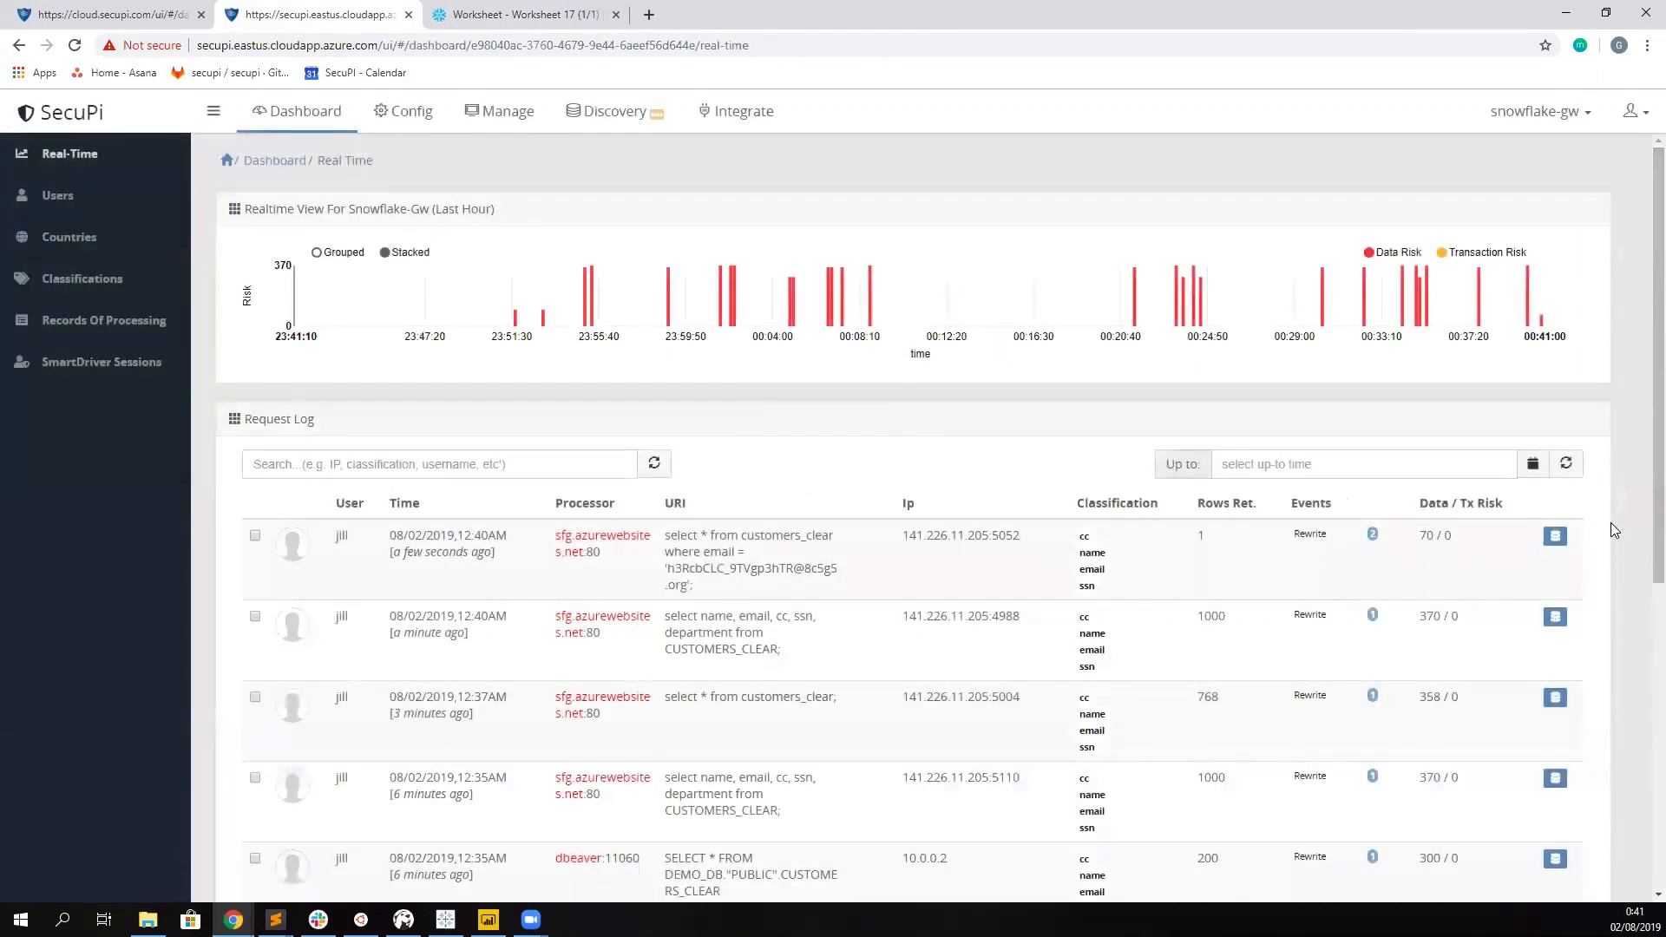
{"action": "left_click", "coordinate": [1567, 464]}
{"action": "left_click", "coordinate": [1556, 536]}
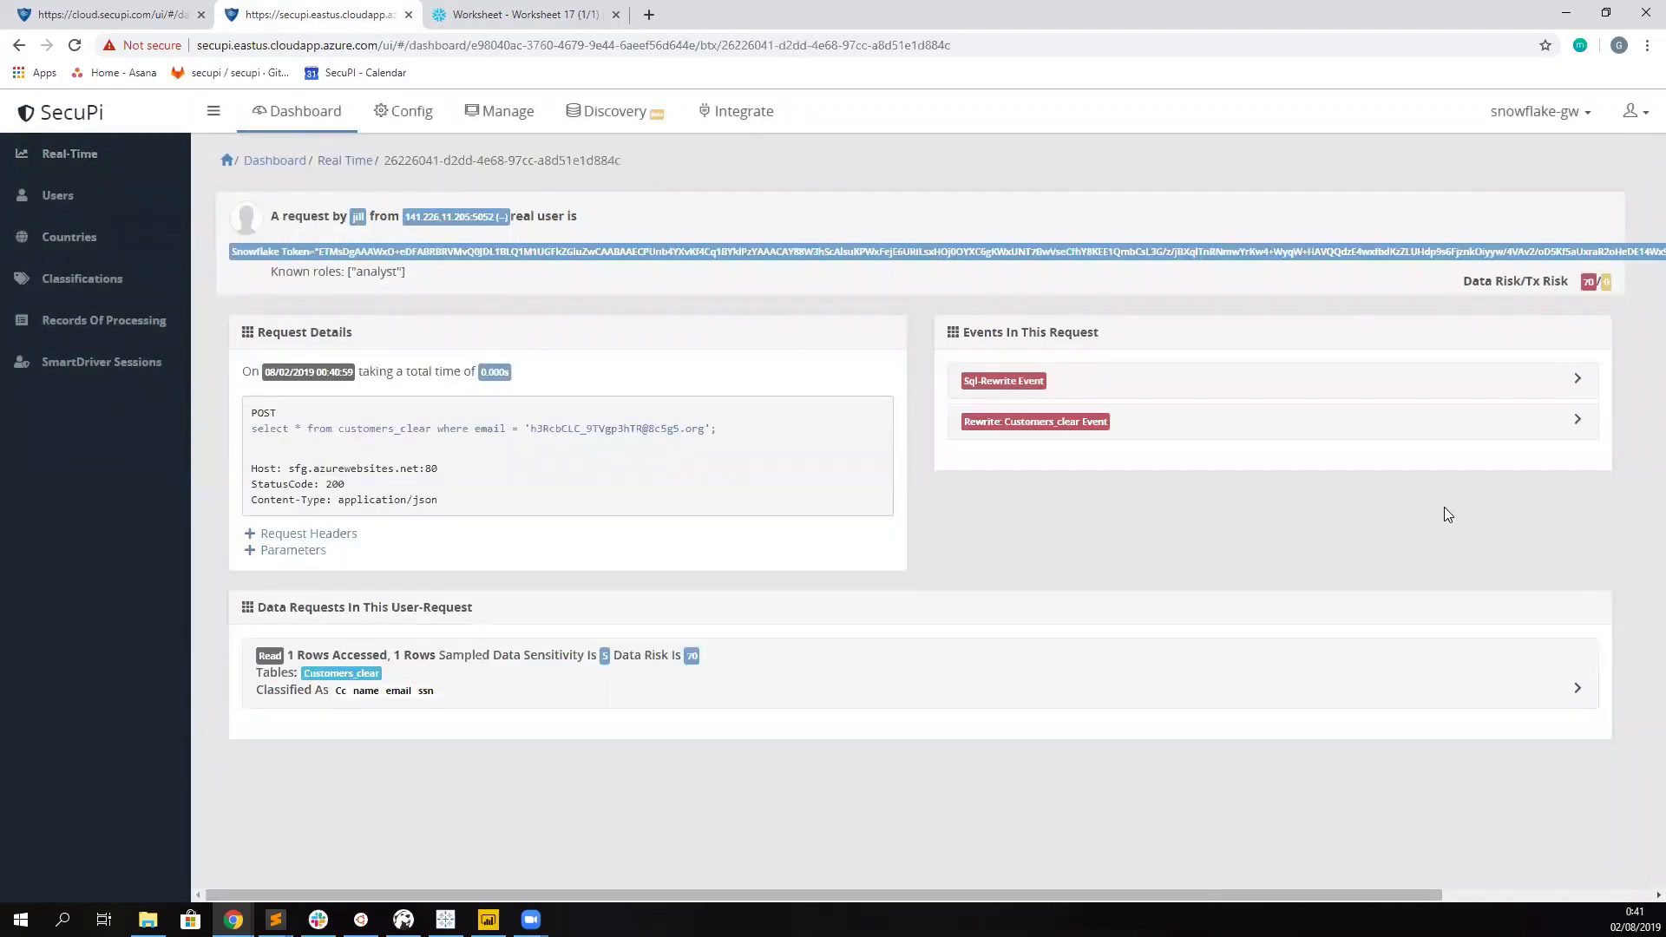
- Examine the Sql-Rewrite Event's original and rewritten email conditions, and expand the Rewrite: Customers_clear Event
{"action": "left_click", "coordinate": [1037, 384]}
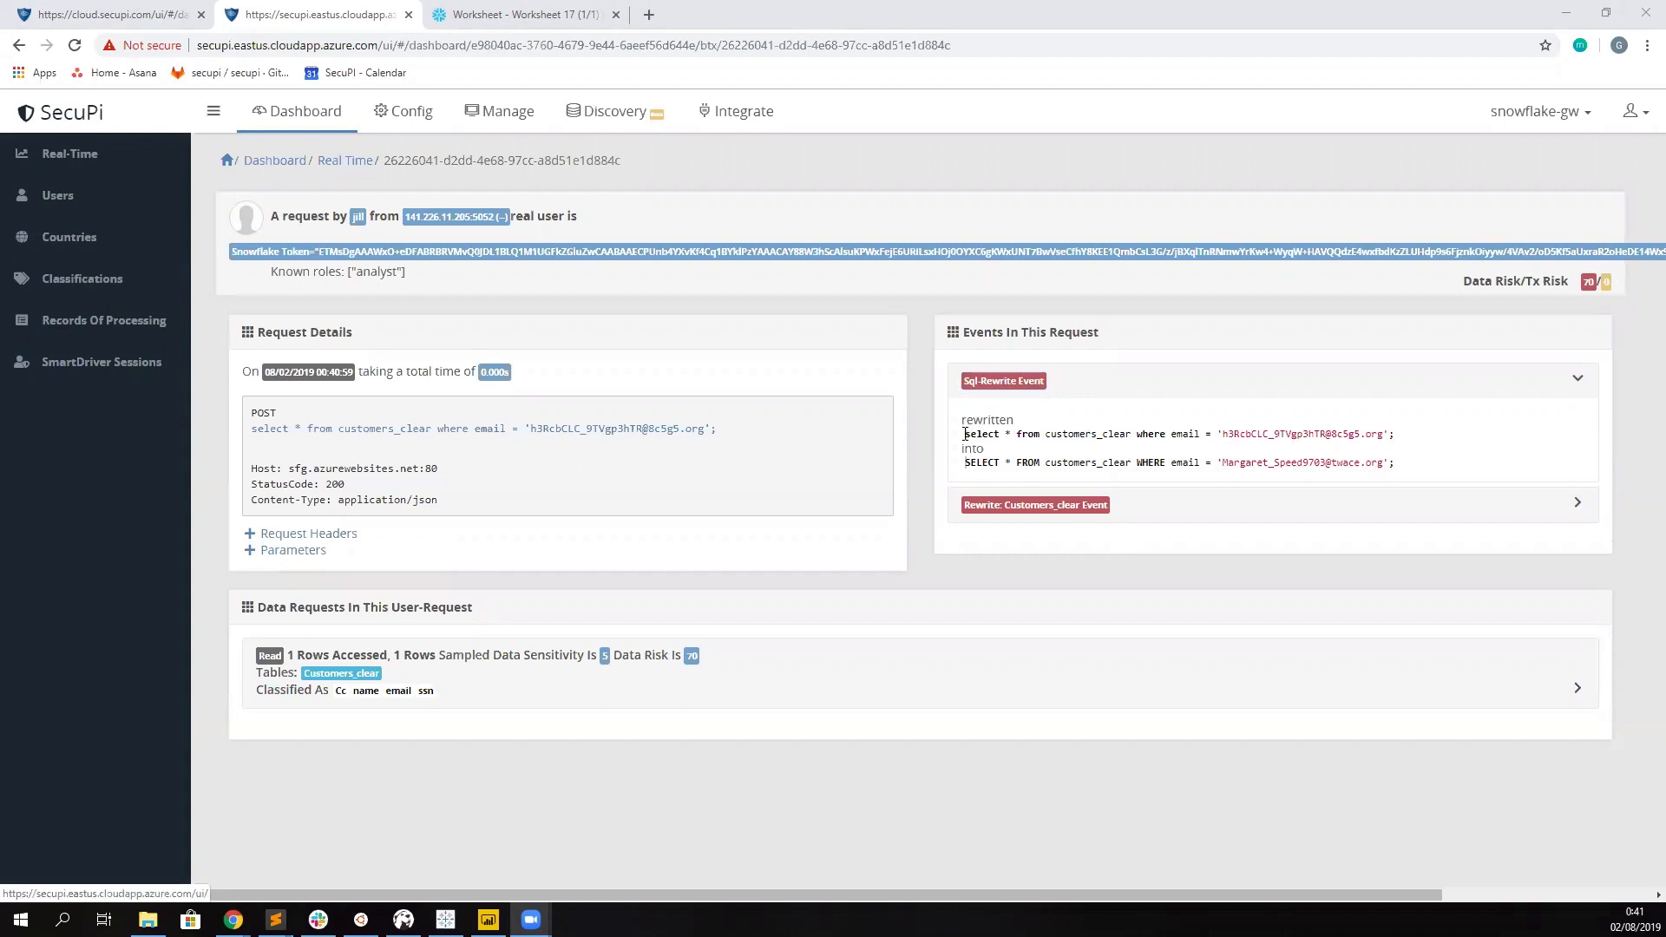
{"action": "left_click_drag", "start_coordinate": [967, 463], "coordinate": [1348, 467]}
{"action": "triple_click", "coordinate": [1349, 466]}
{"action": "left_click", "coordinate": [1274, 467]}
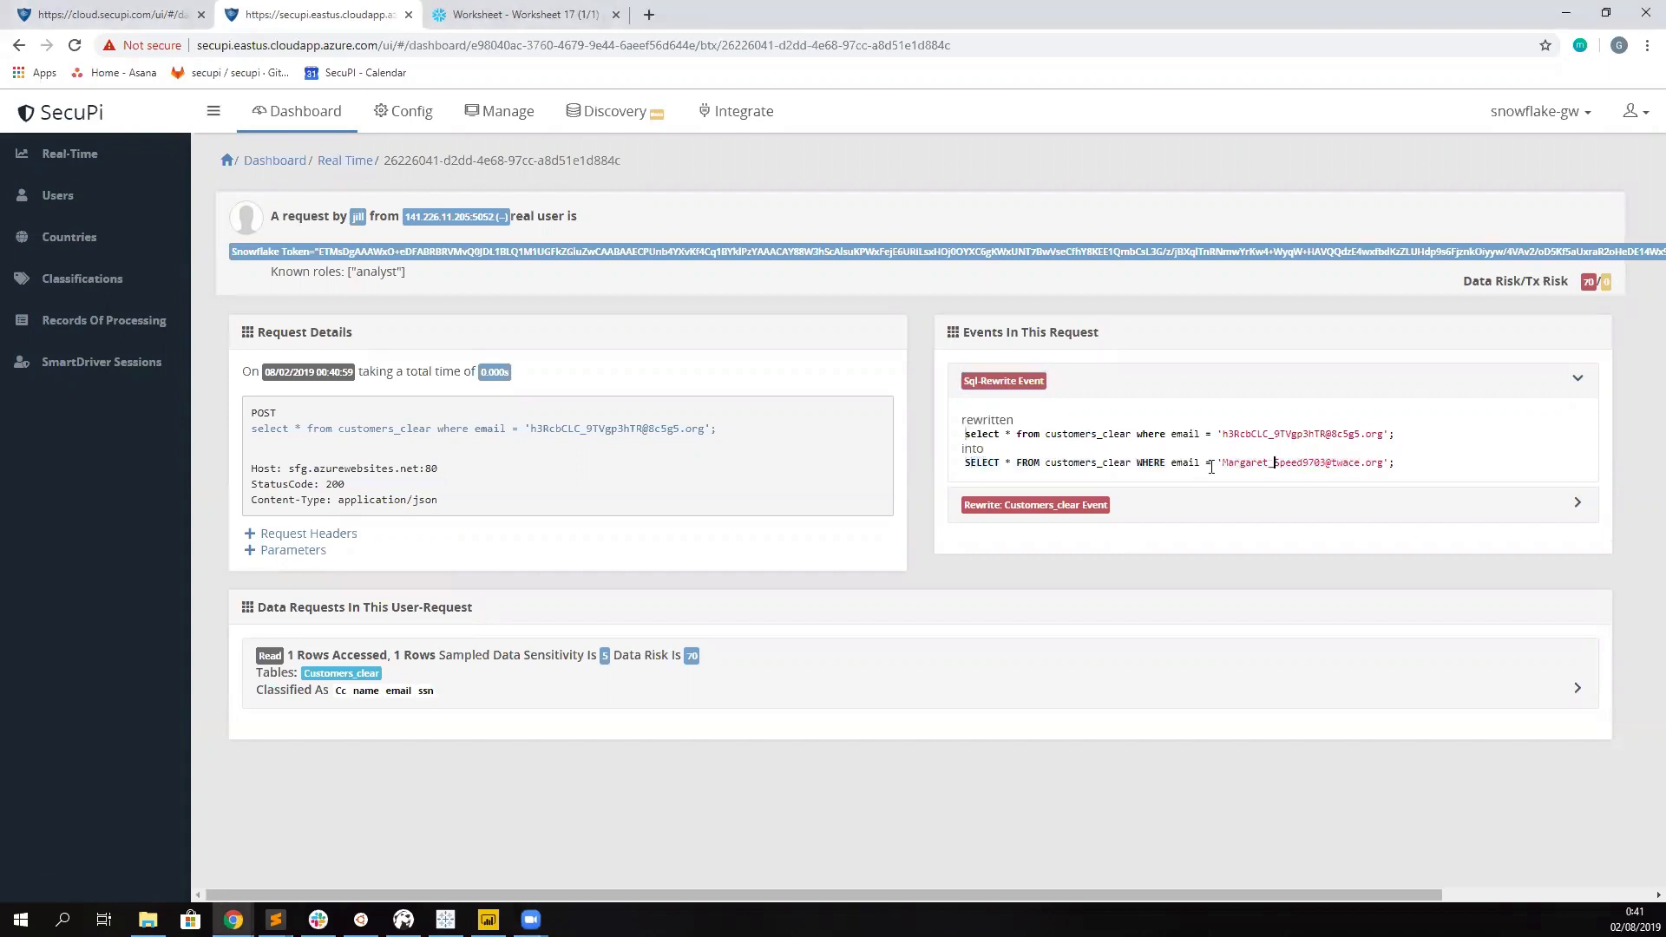
{"action": "left_click_drag", "start_coordinate": [1225, 464], "coordinate": [1390, 466]}
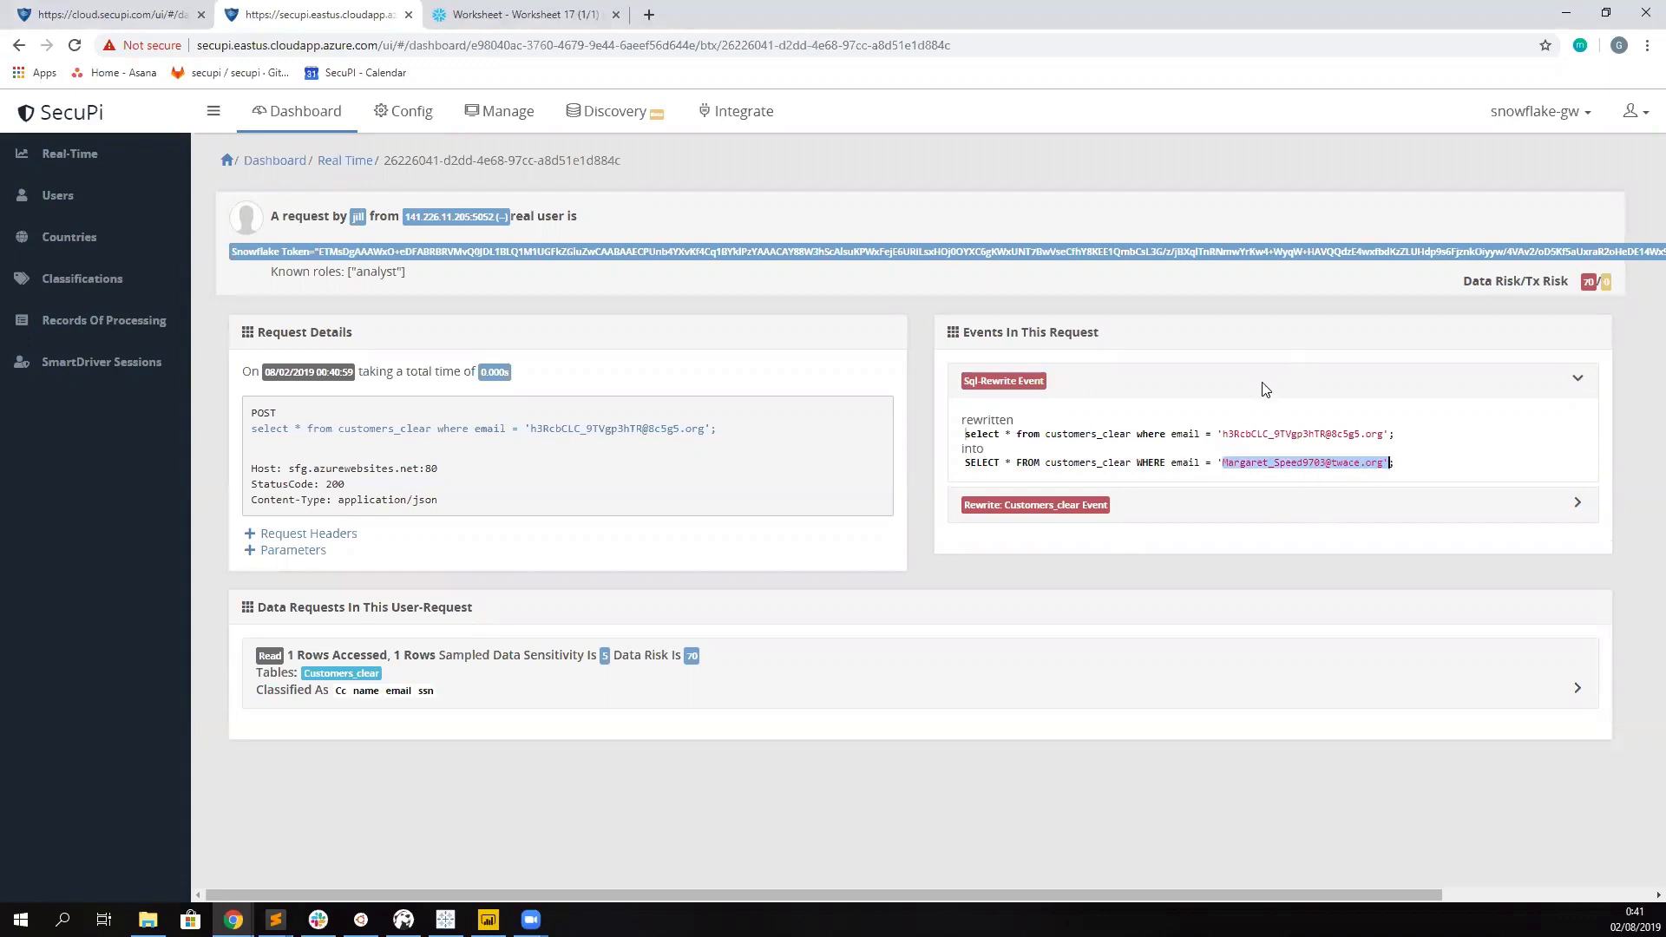
{"action": "left_click", "coordinate": [1019, 507]}
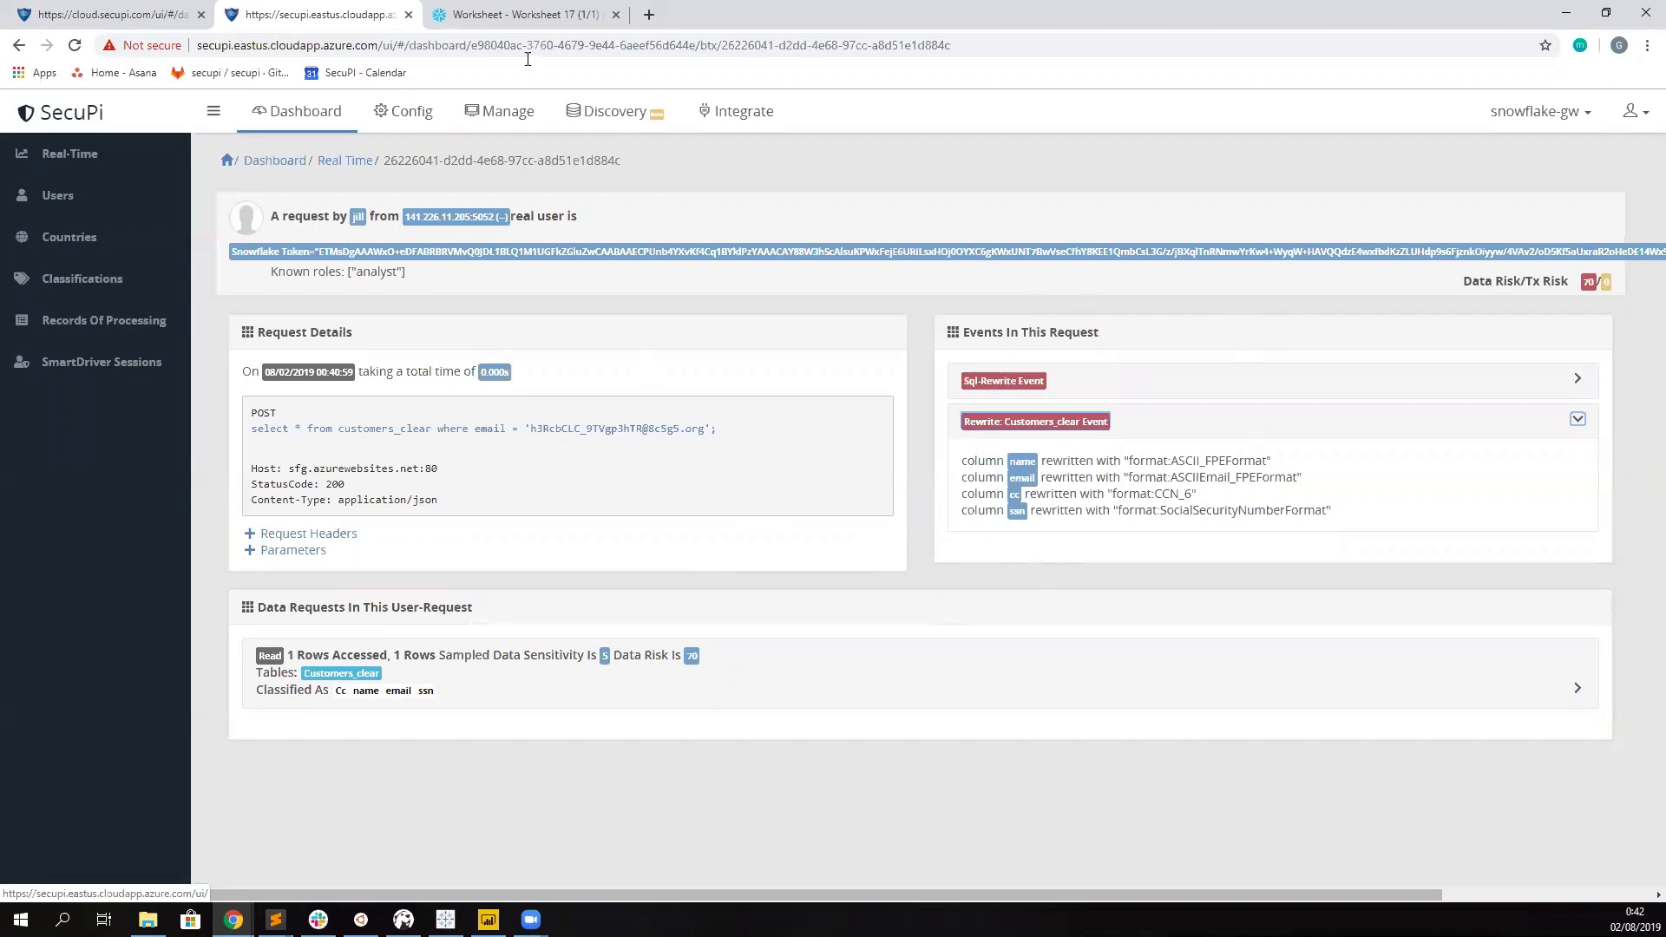
- Return to the Snowflake worksheet and review the email-filtered customers_clear query and its result
{"action": "left_click", "coordinate": [526, 15]}
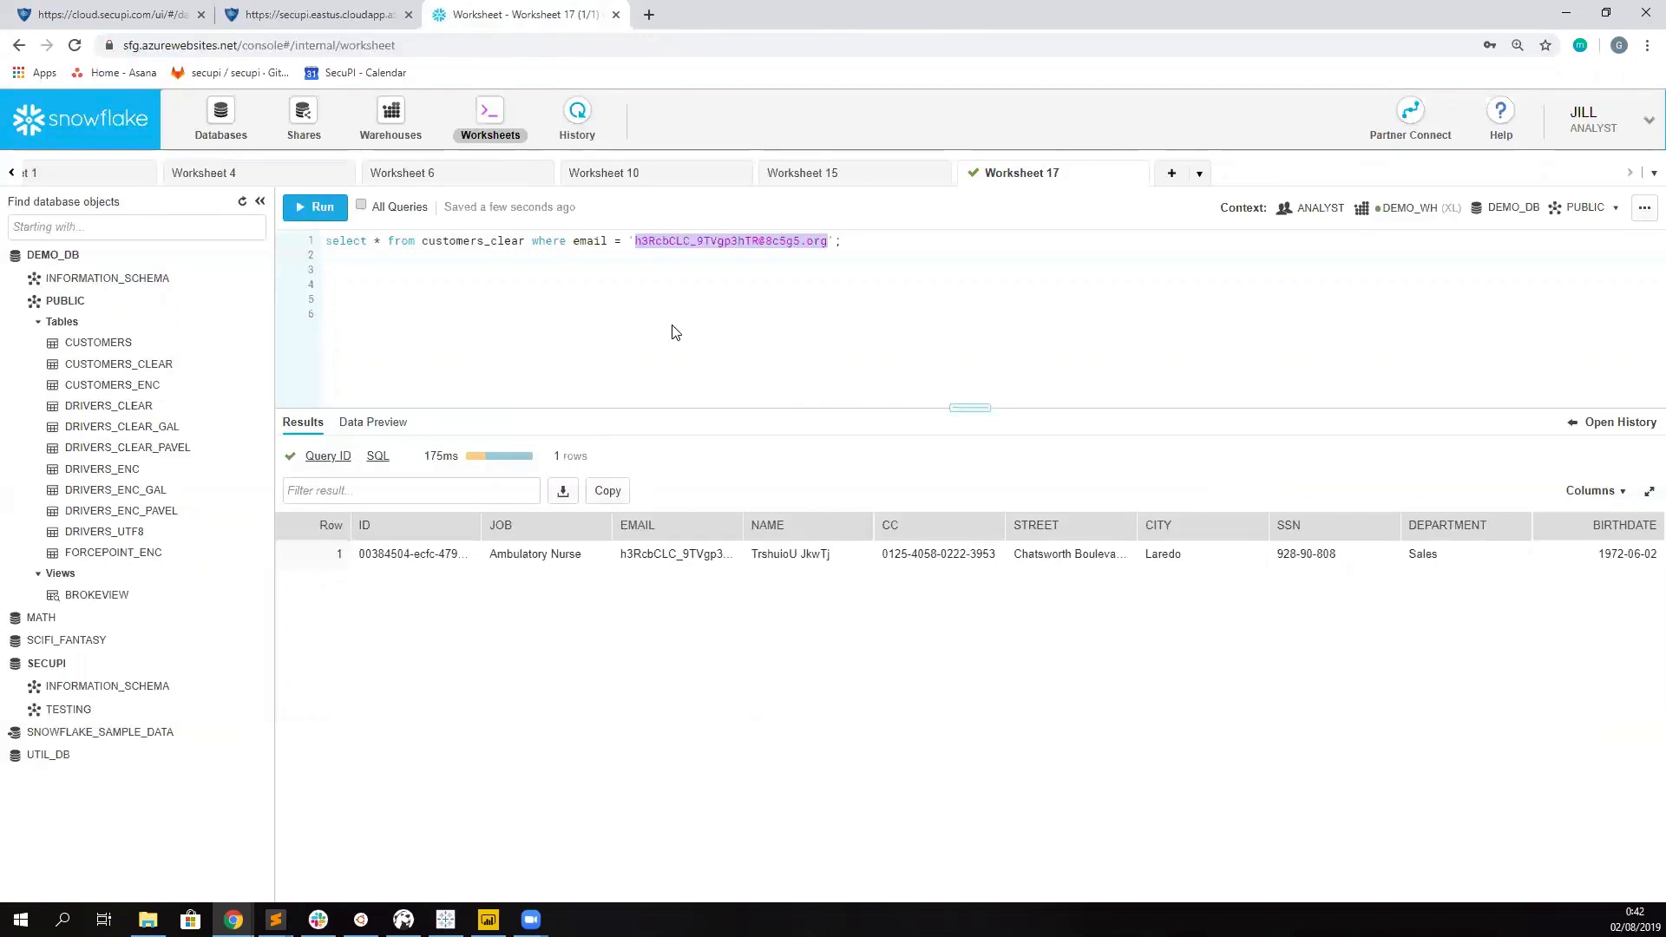
{"action": "left_click", "coordinate": [1005, 372]}
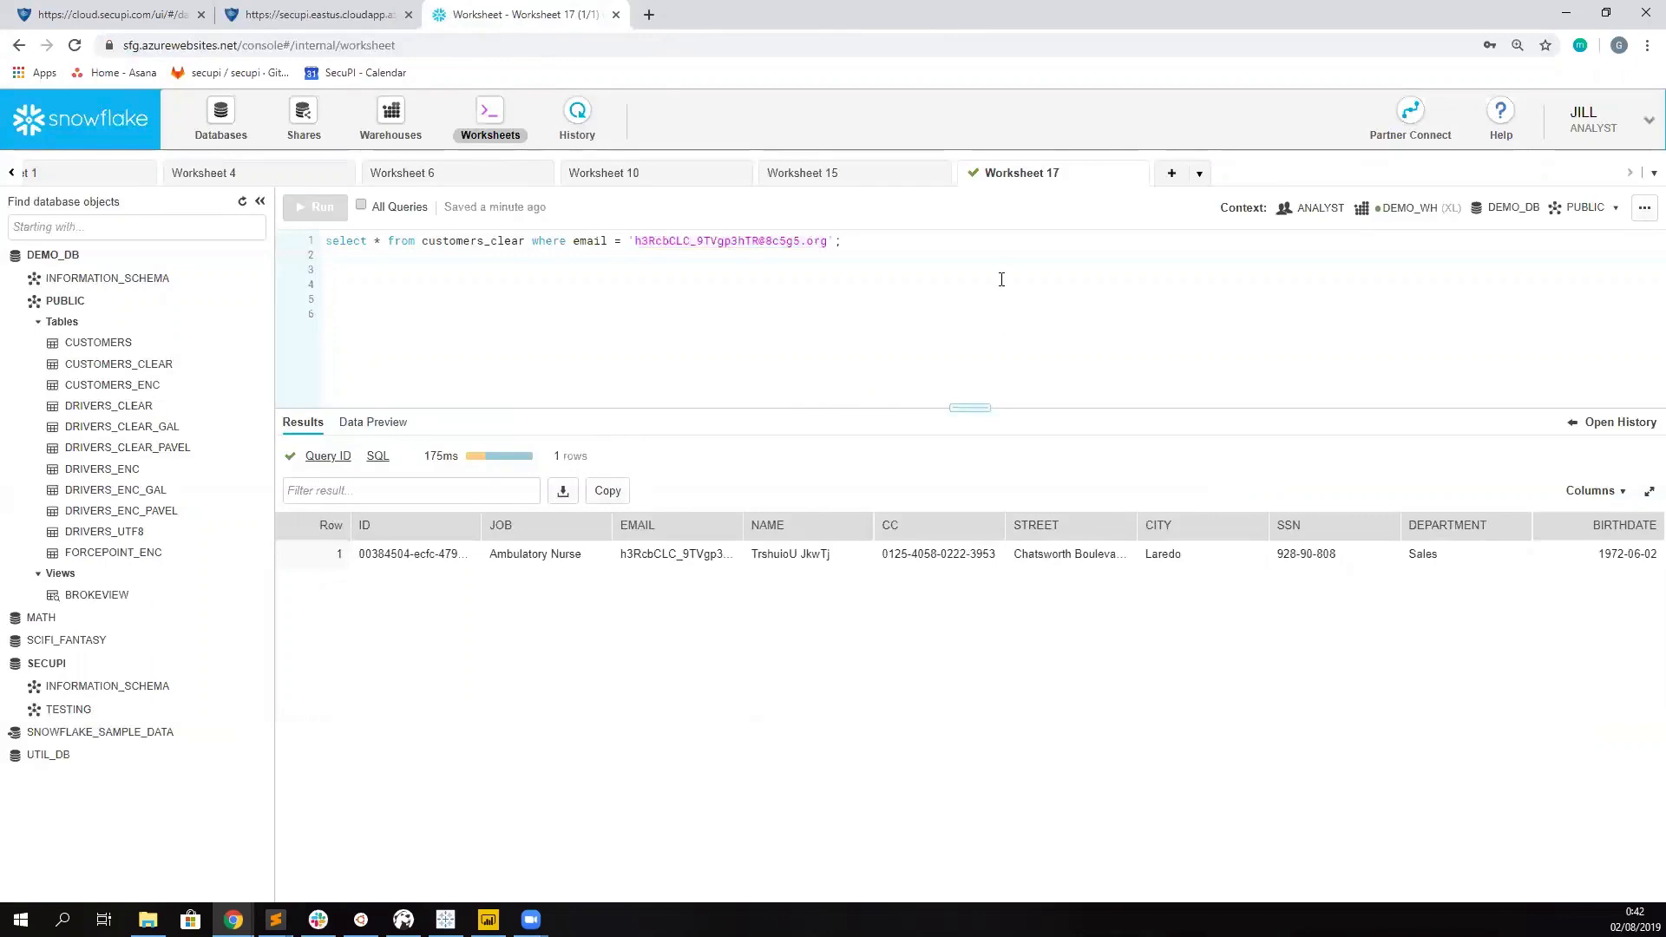
{"action": "key", "text": "alt+Tab"}
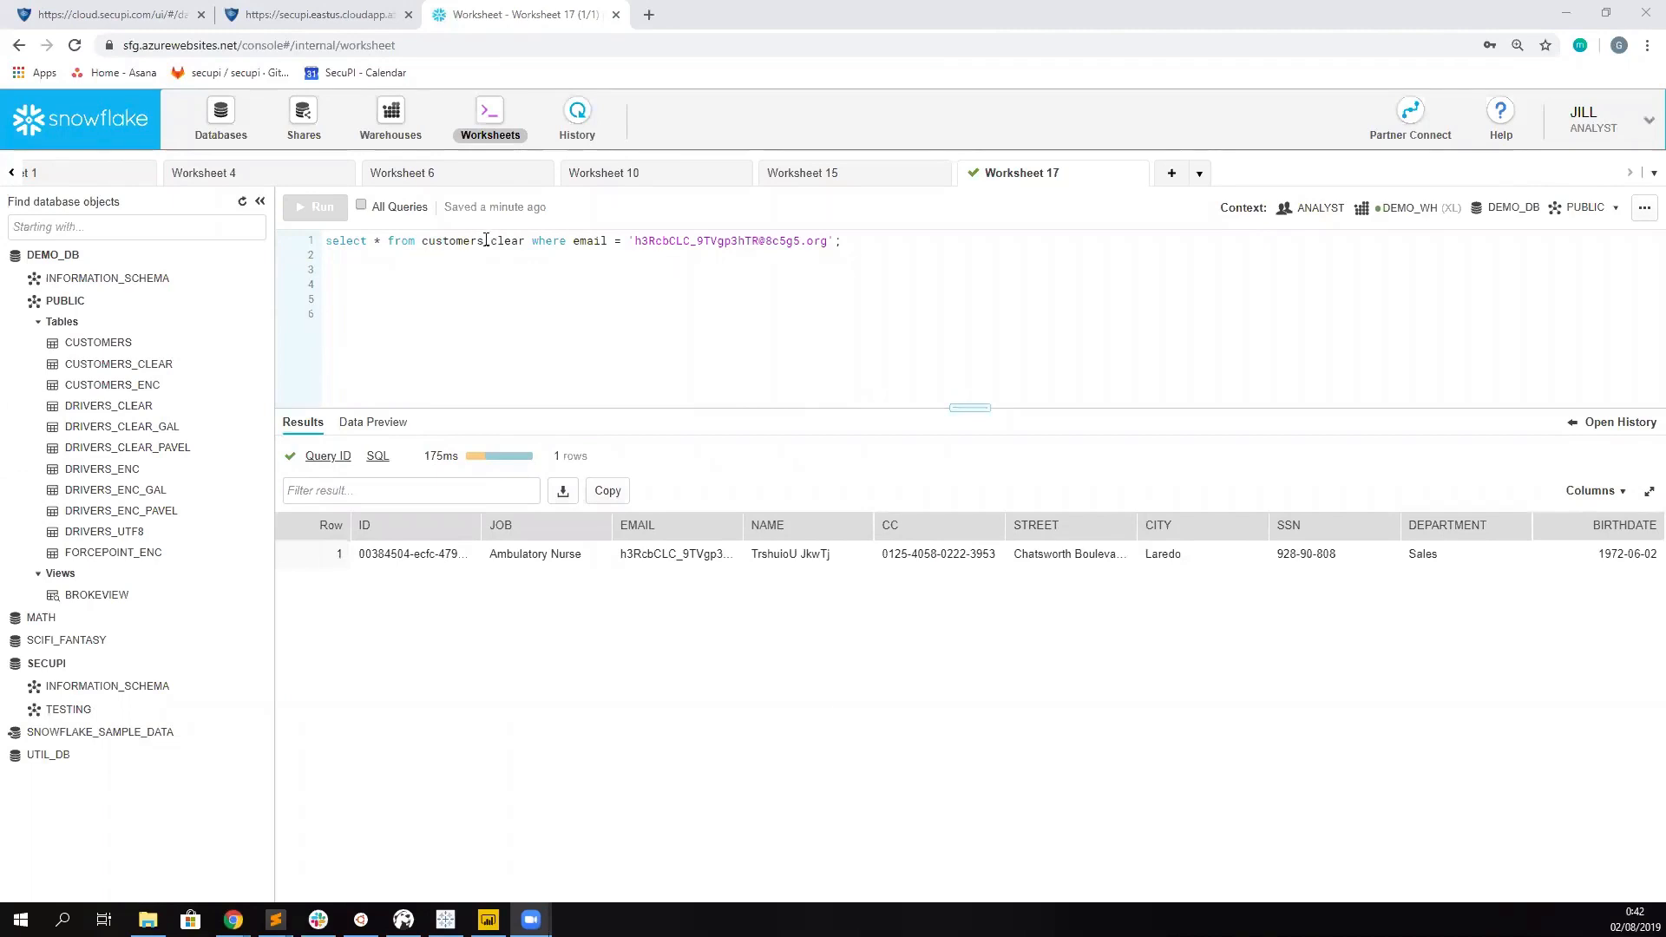
{"action": "left_click", "coordinate": [505, 244]}
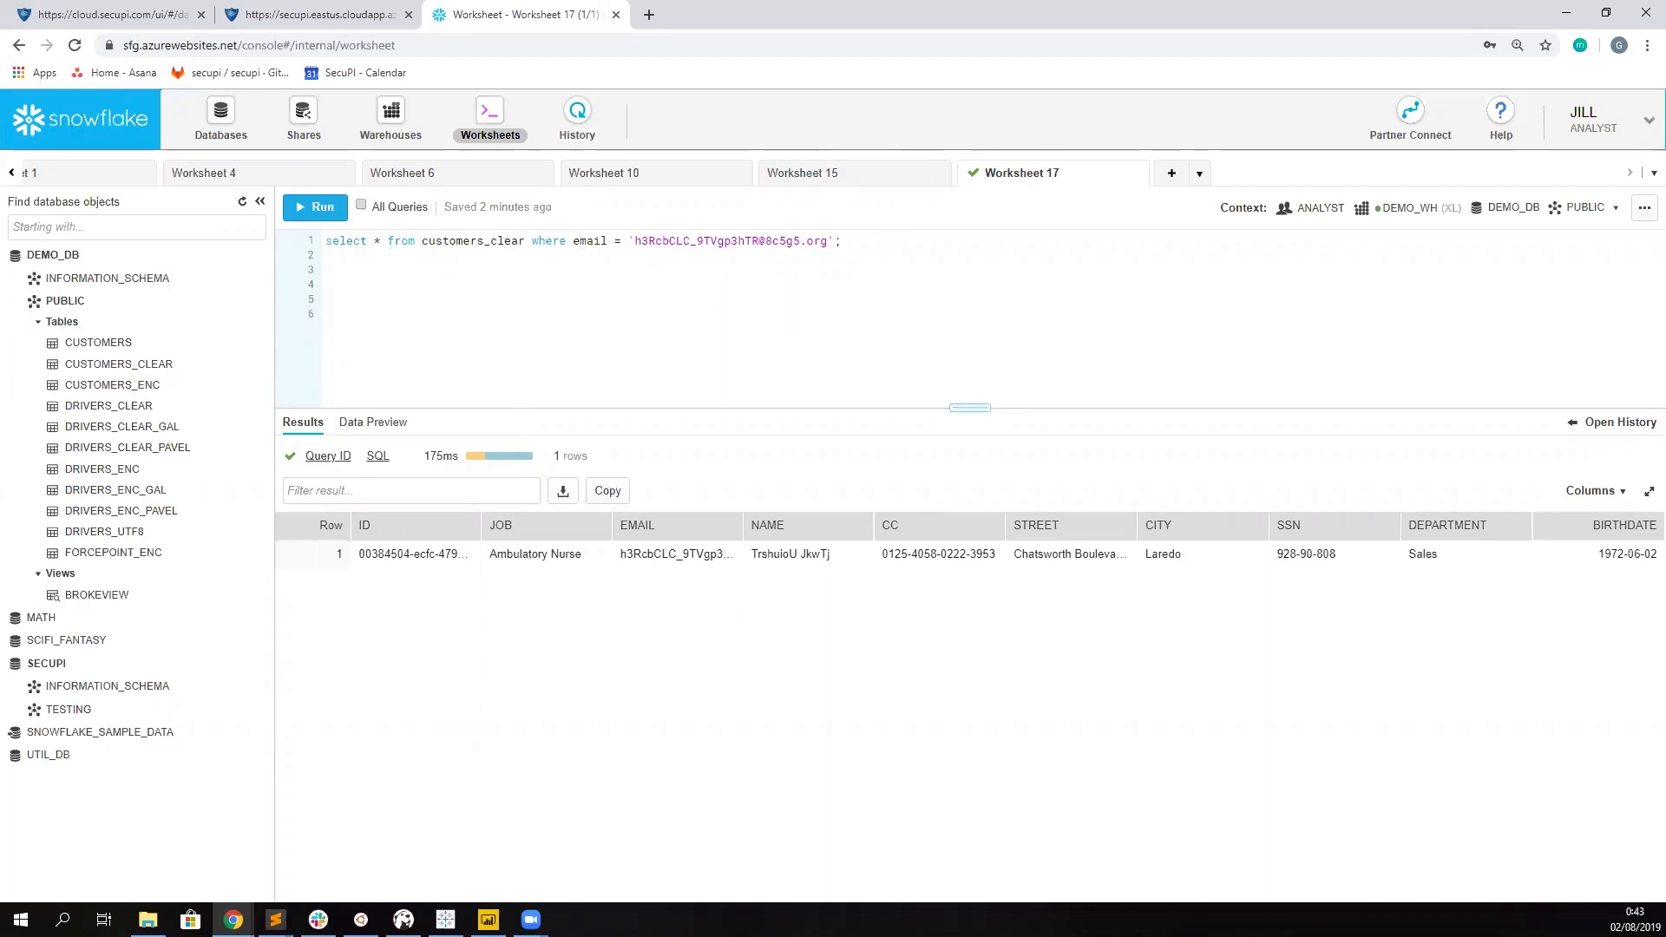
- Bring up Worksheet 19 on the direct az_demo27.east-us-2.azure.snowflakecomputing.com address and run its customers_clear query
{"action": "left_click_drag", "start_coordinate": [700, 19], "coordinate": [764, 21]}
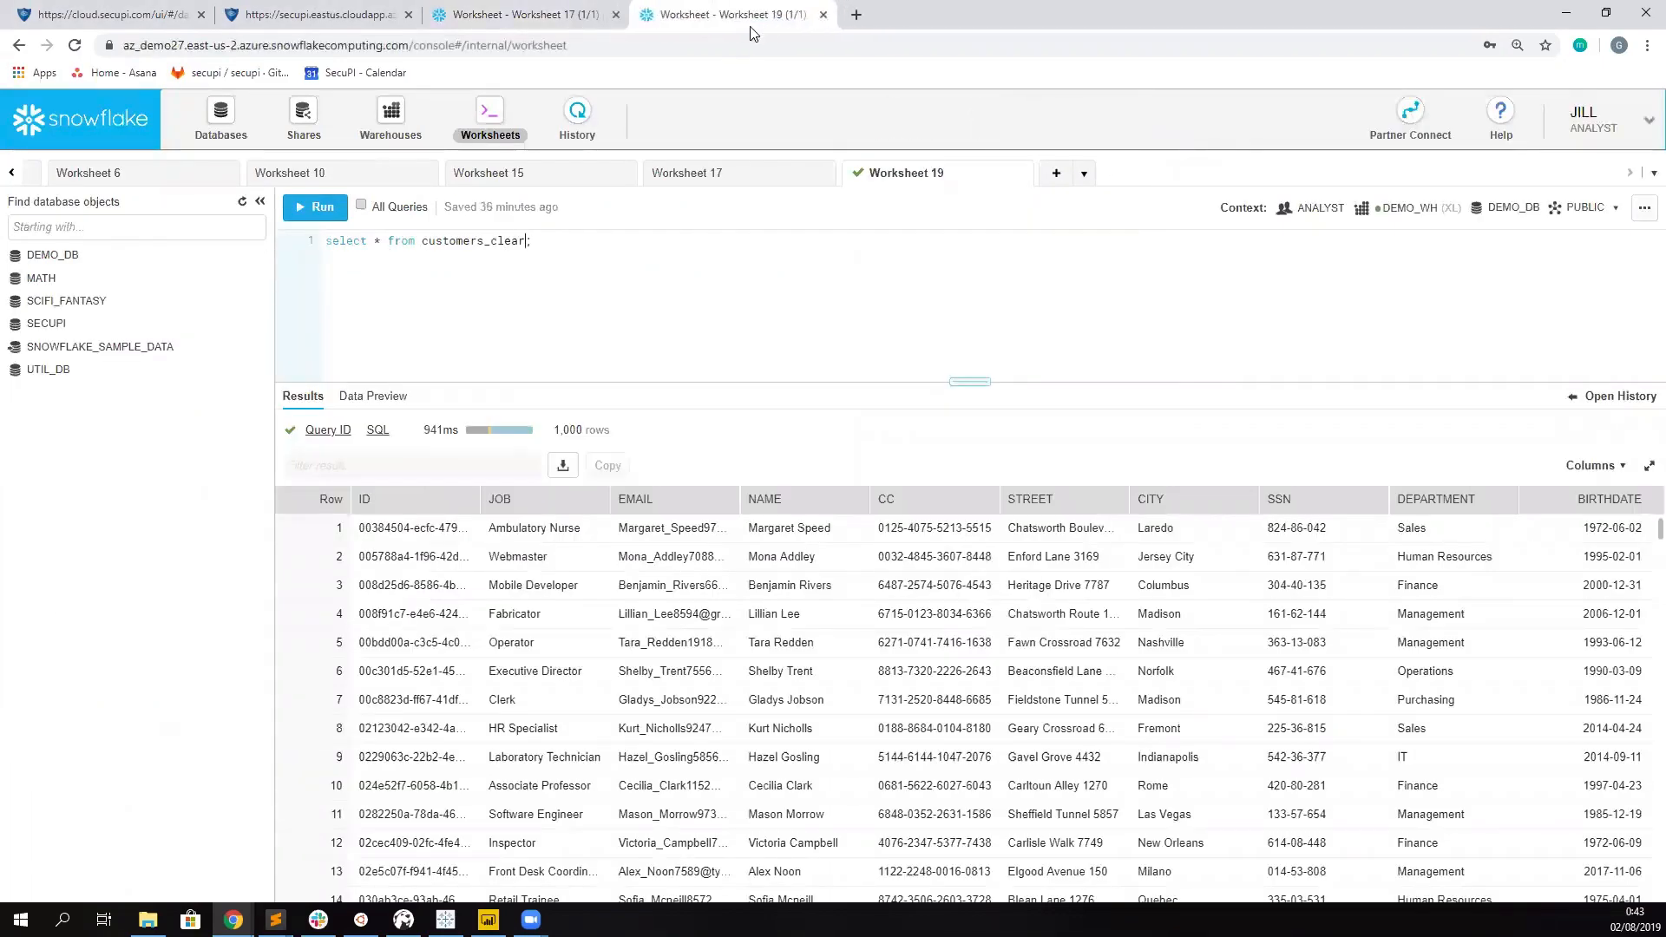
{"action": "left_click", "coordinate": [627, 47]}
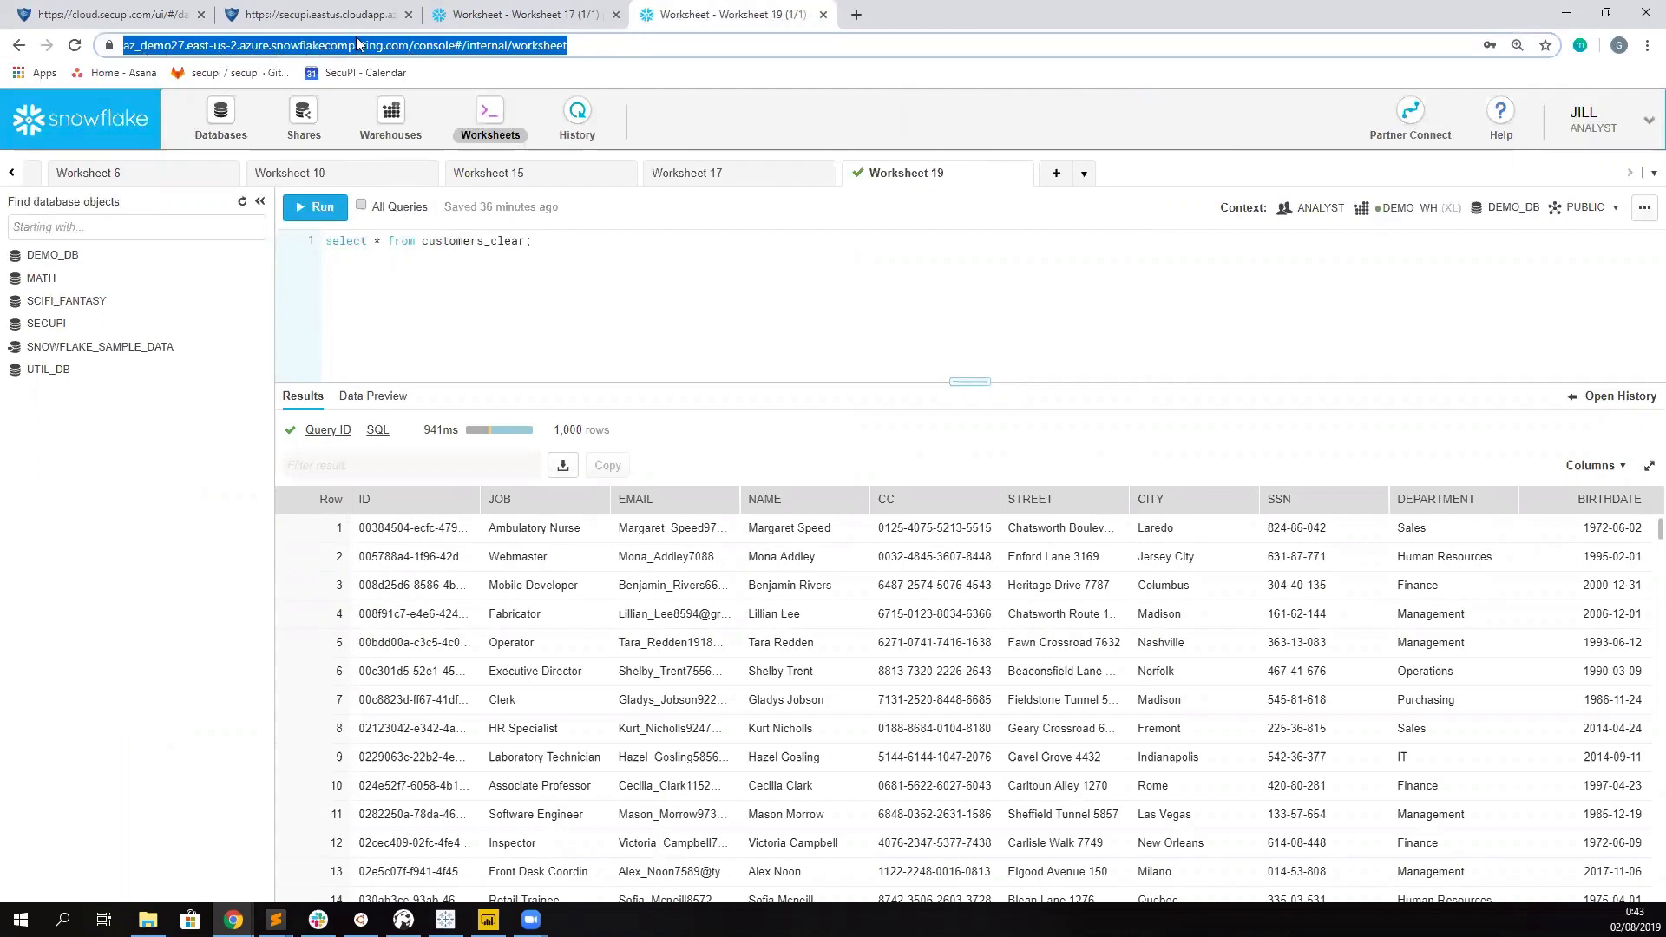
{"action": "left_click", "coordinate": [487, 274]}
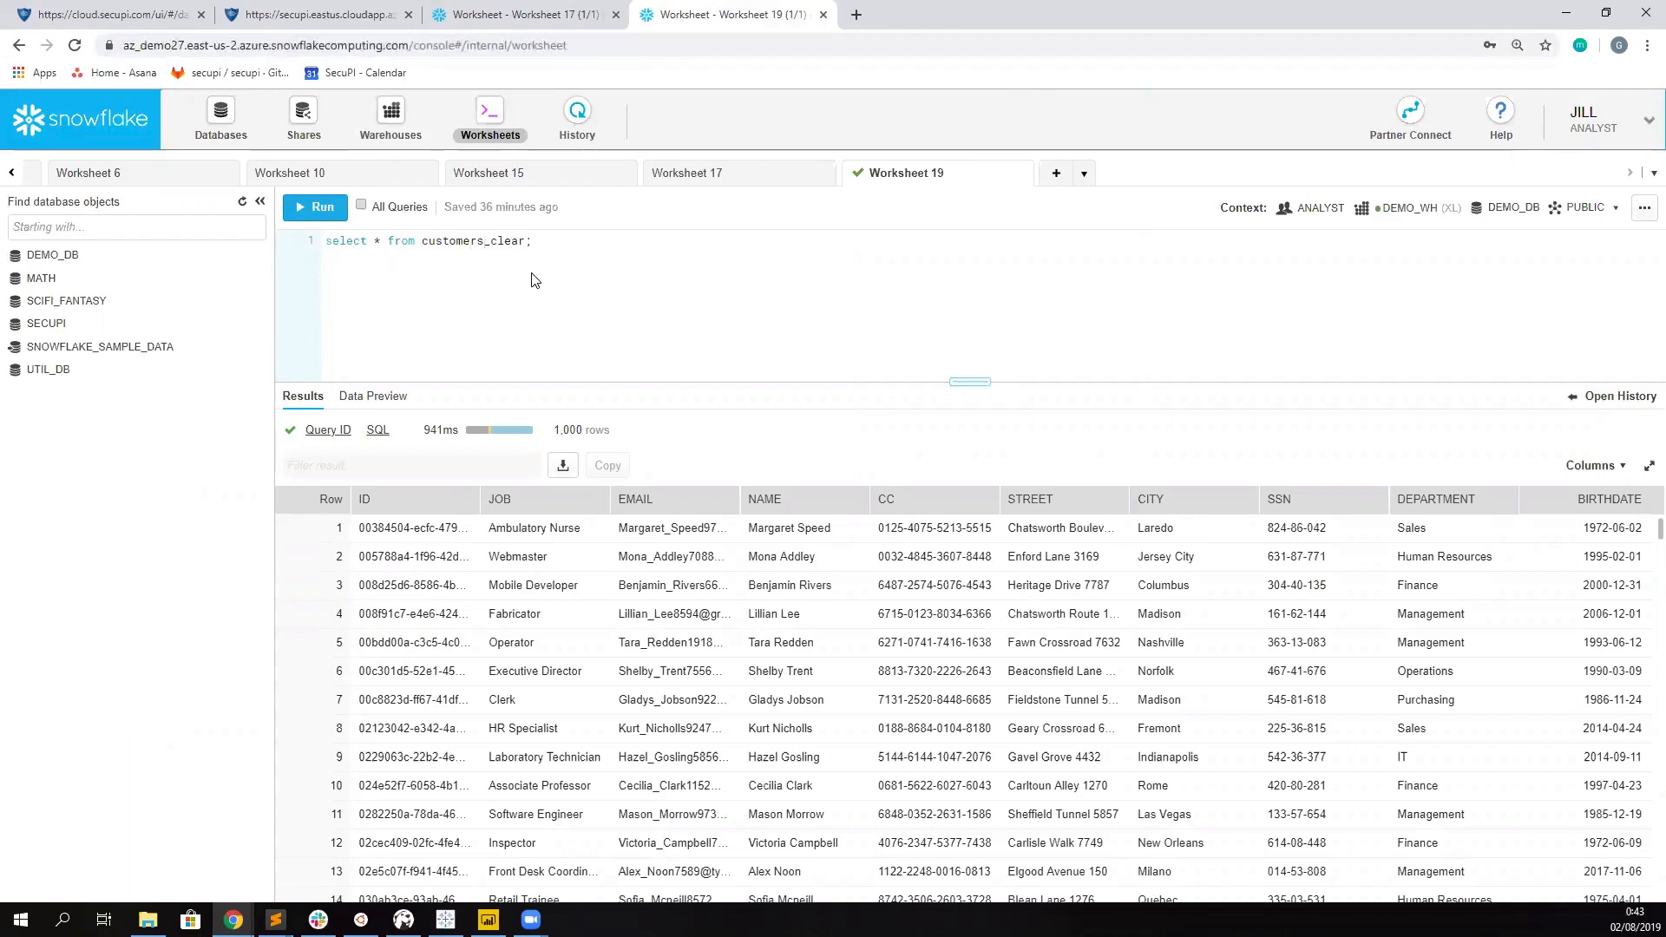
{"action": "key", "text": "ctrl+Return"}
- Change the direct-connection query to "select * from customers_enc;", run it, and close that worksheet's browser page
{"action": "left_click_drag", "start_coordinate": [490, 240], "coordinate": [522, 240]}
{"action": "type", "text": "enc"}
{"action": "key", "text": "ctrl+Return"}
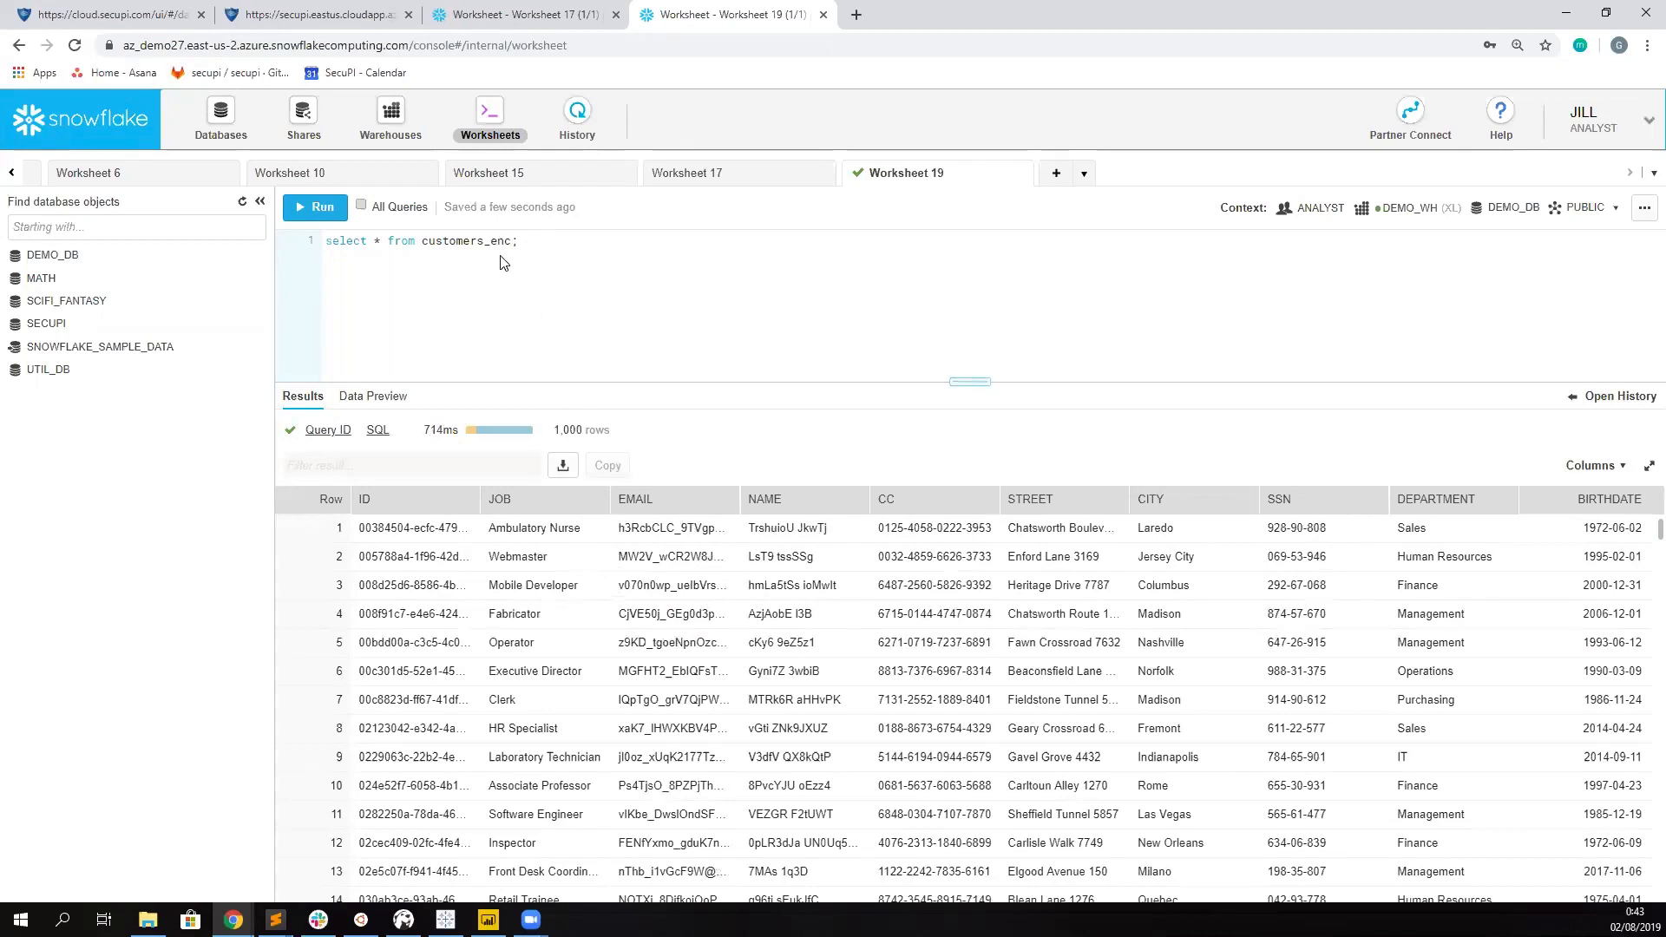
{"action": "middle_click", "coordinate": [701, 19]}
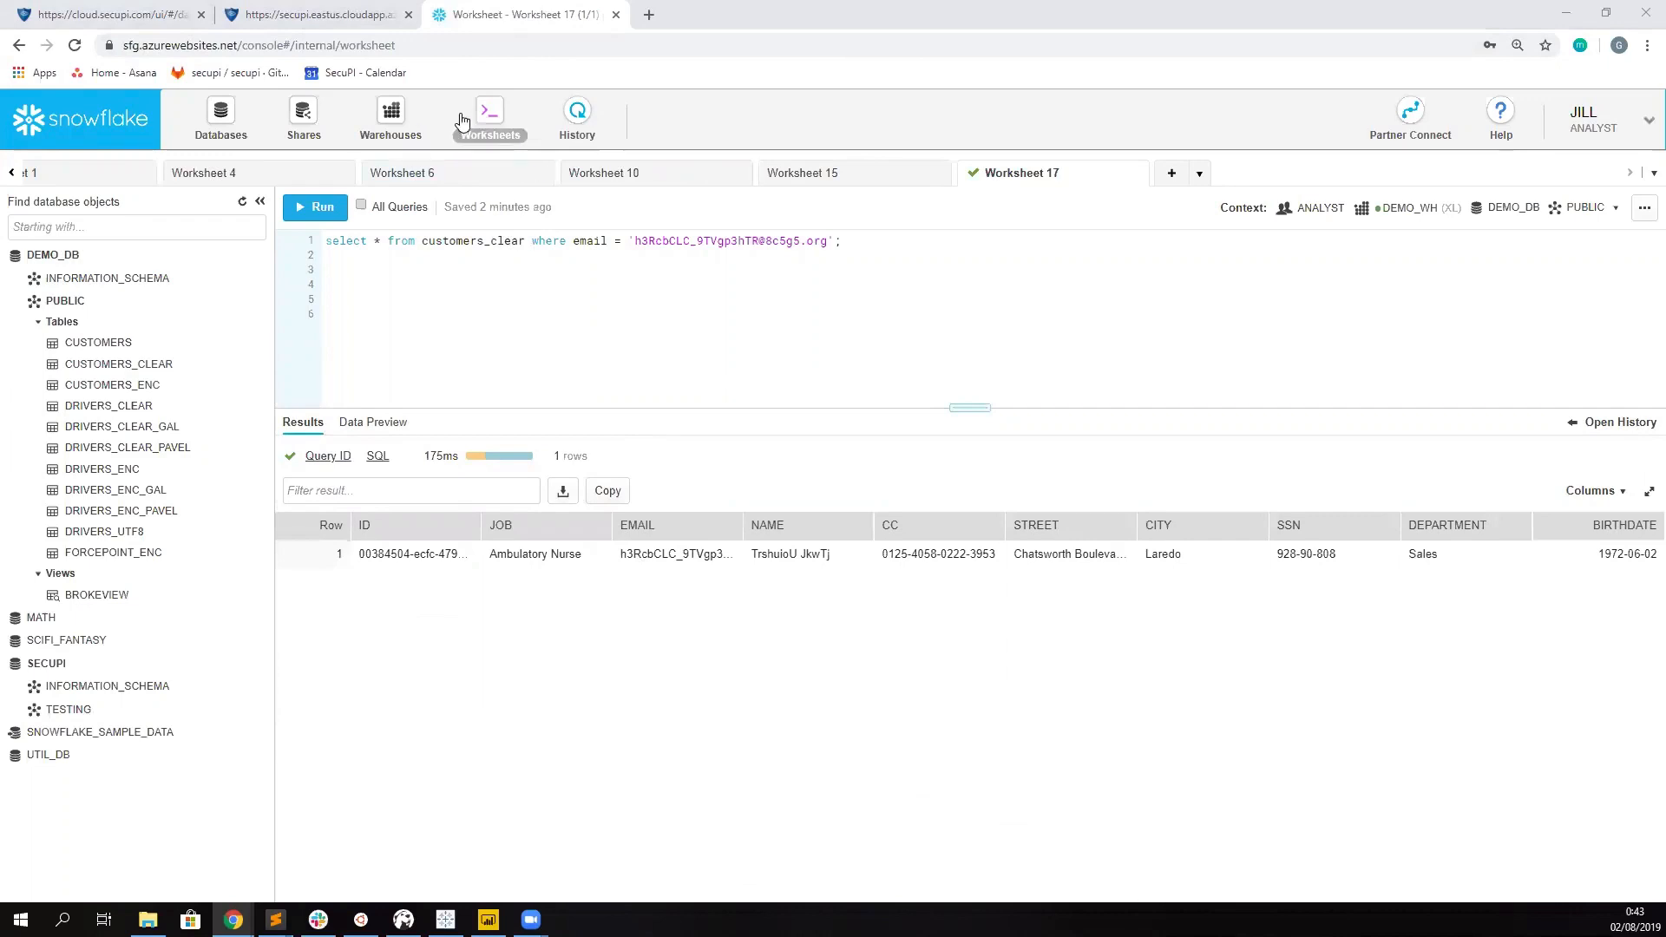
- Switch to SecuPi and view the Role Mappings under the Resource Access configuration
{"action": "left_click", "coordinate": [310, 12]}
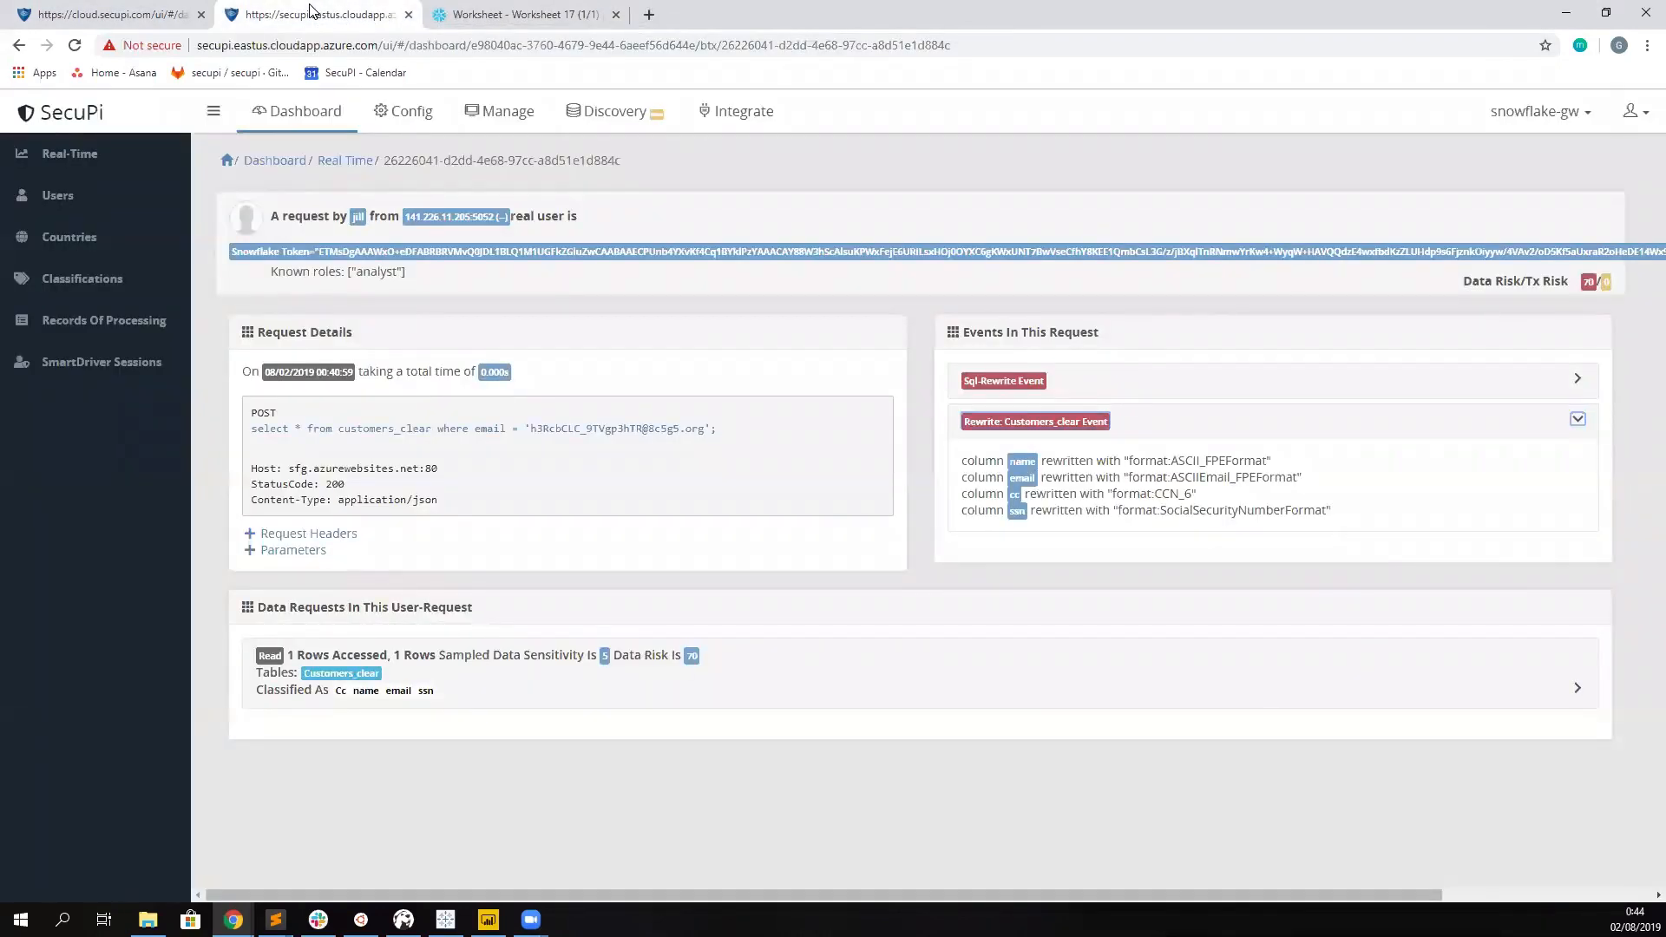
{"action": "left_click", "coordinate": [406, 121]}
{"action": "left_click", "coordinate": [87, 279]}
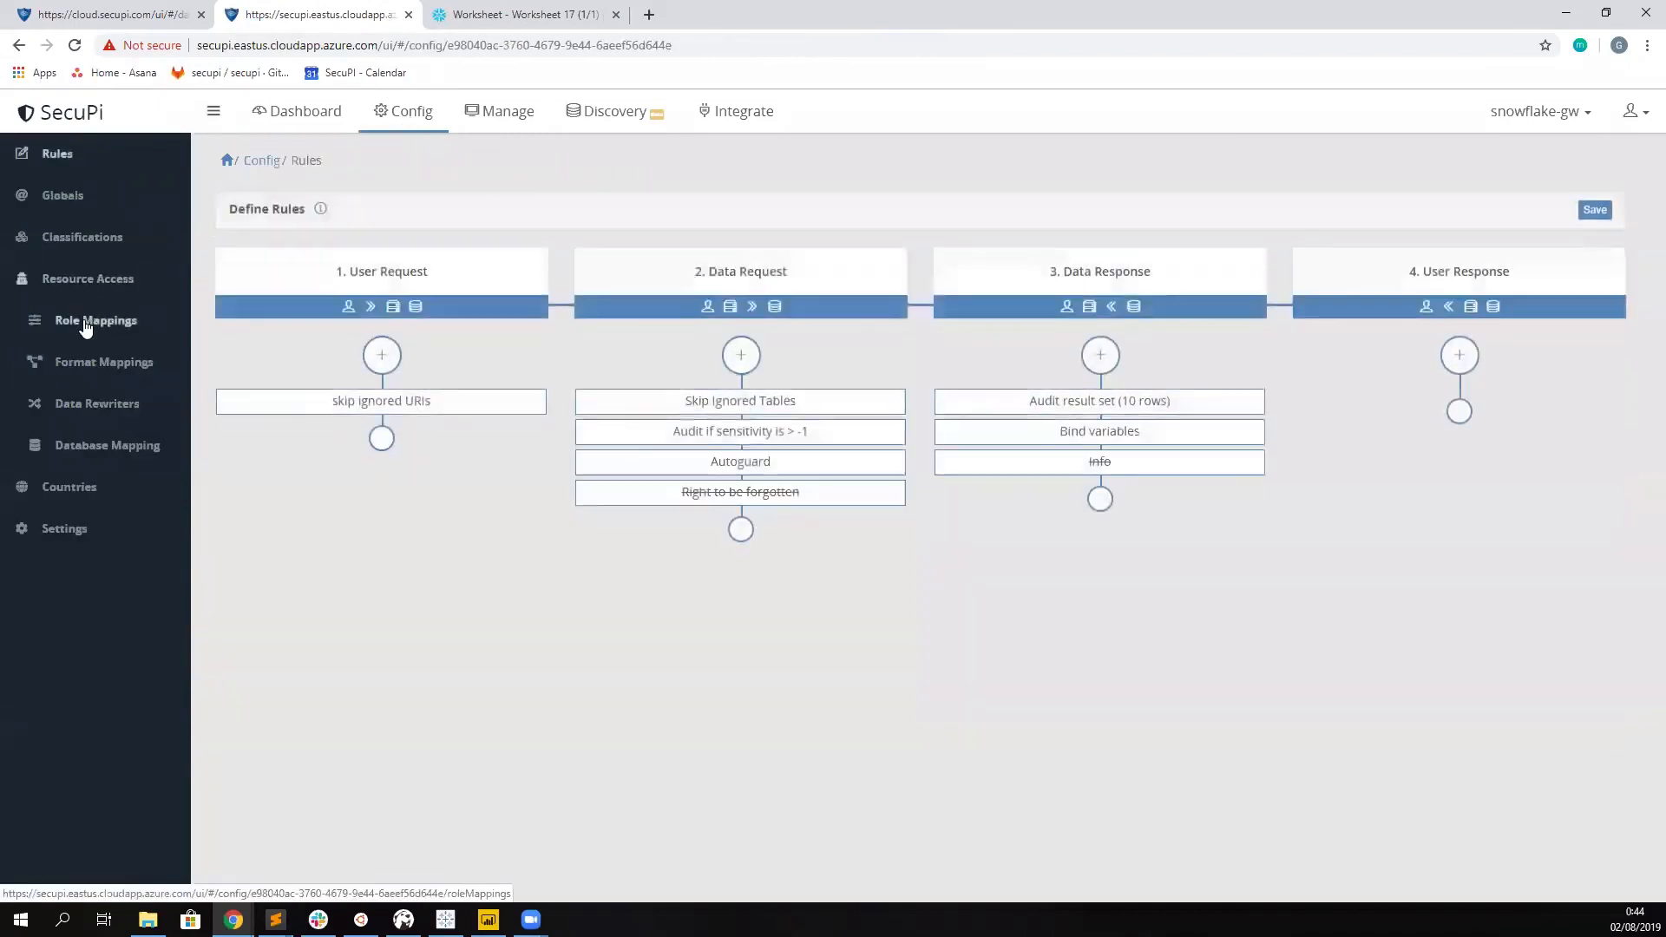
{"action": "left_click", "coordinate": [85, 323]}
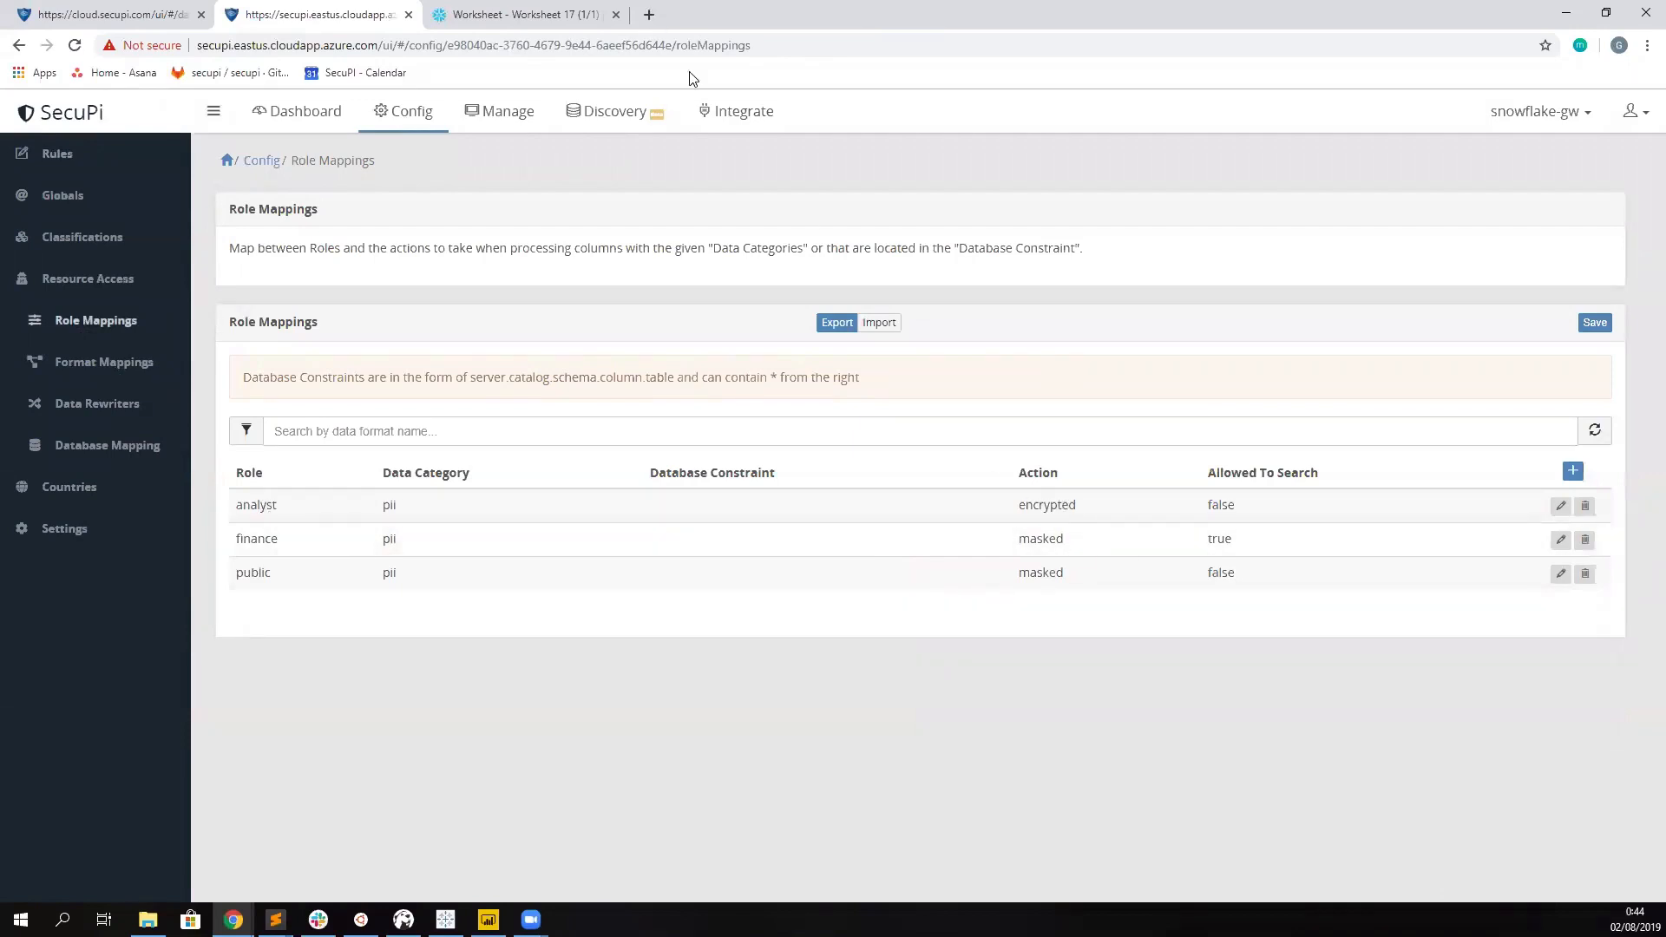
- In Snowflake Worksheet 17, replace the email-filtered query with "select * from customers_enc;" and run it
{"action": "left_click", "coordinate": [573, 17]}
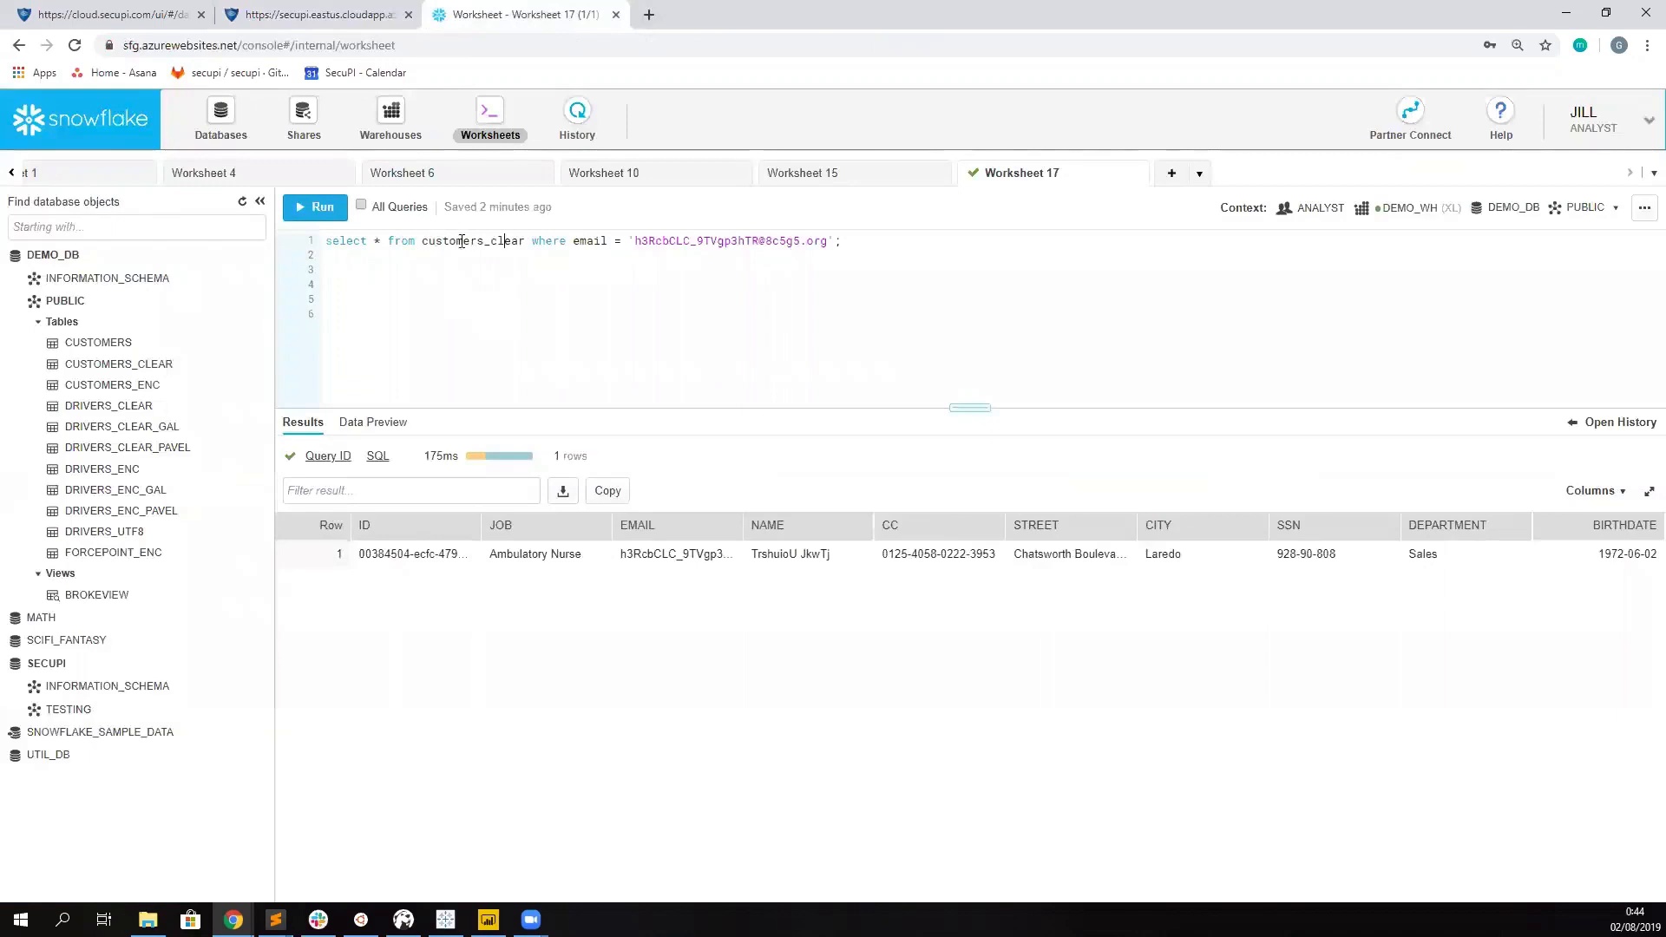
{"action": "left_click_drag", "start_coordinate": [497, 241], "coordinate": [861, 249]}
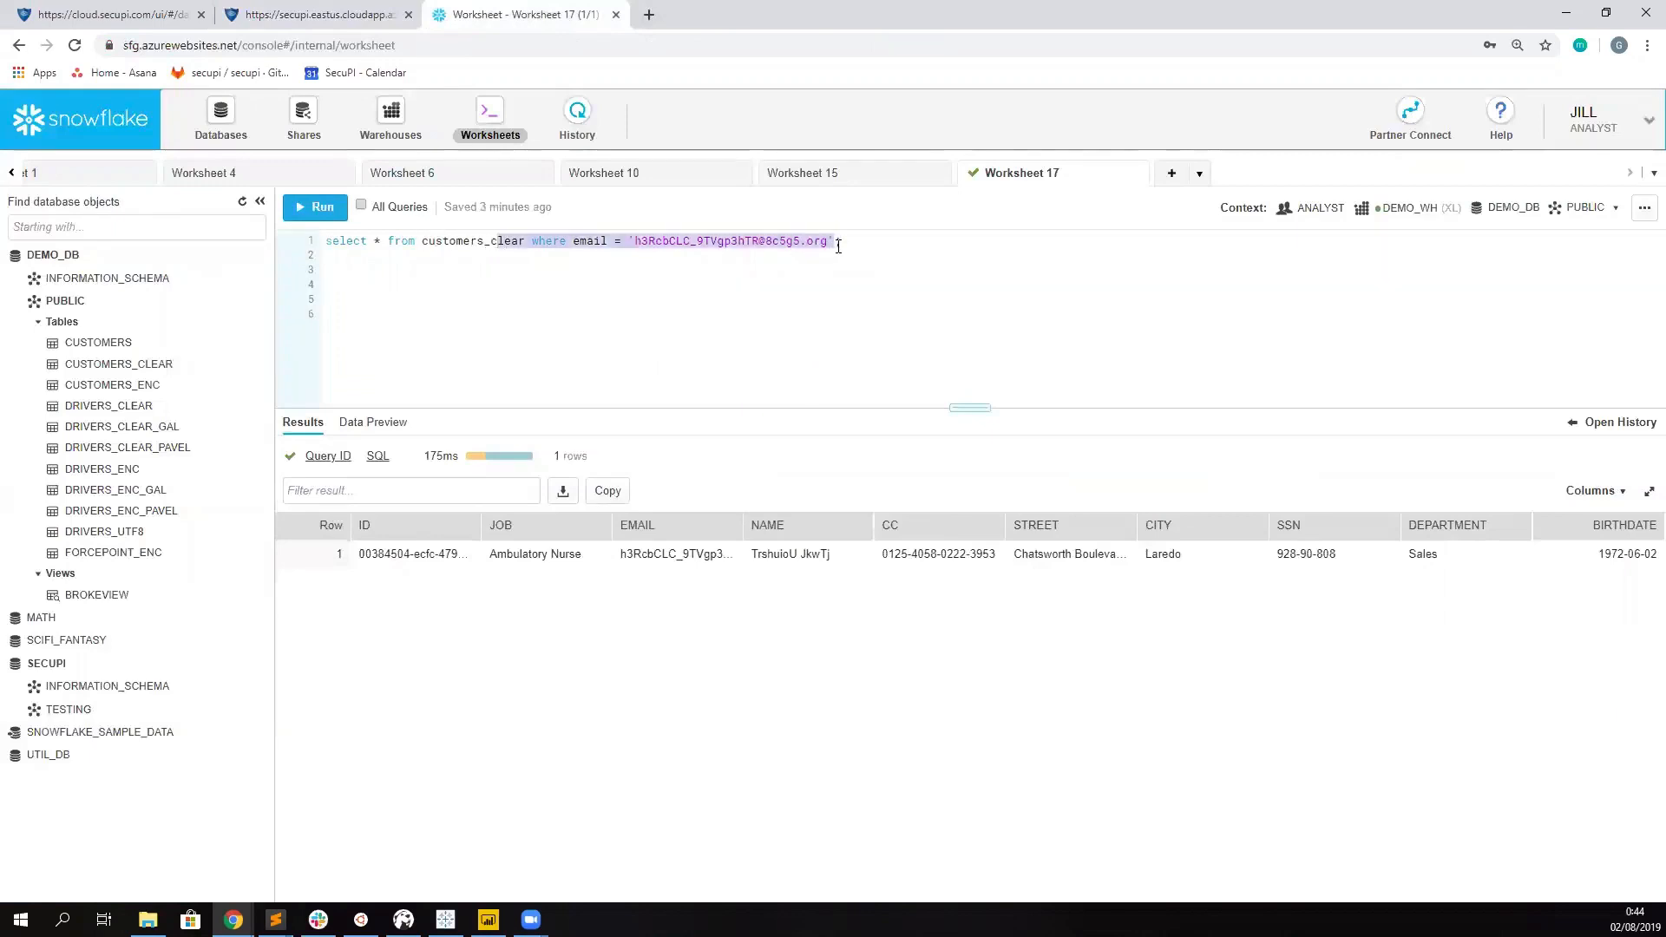
{"action": "key", "text": "BackSpace"}
{"action": "type", "text": "enc;"}
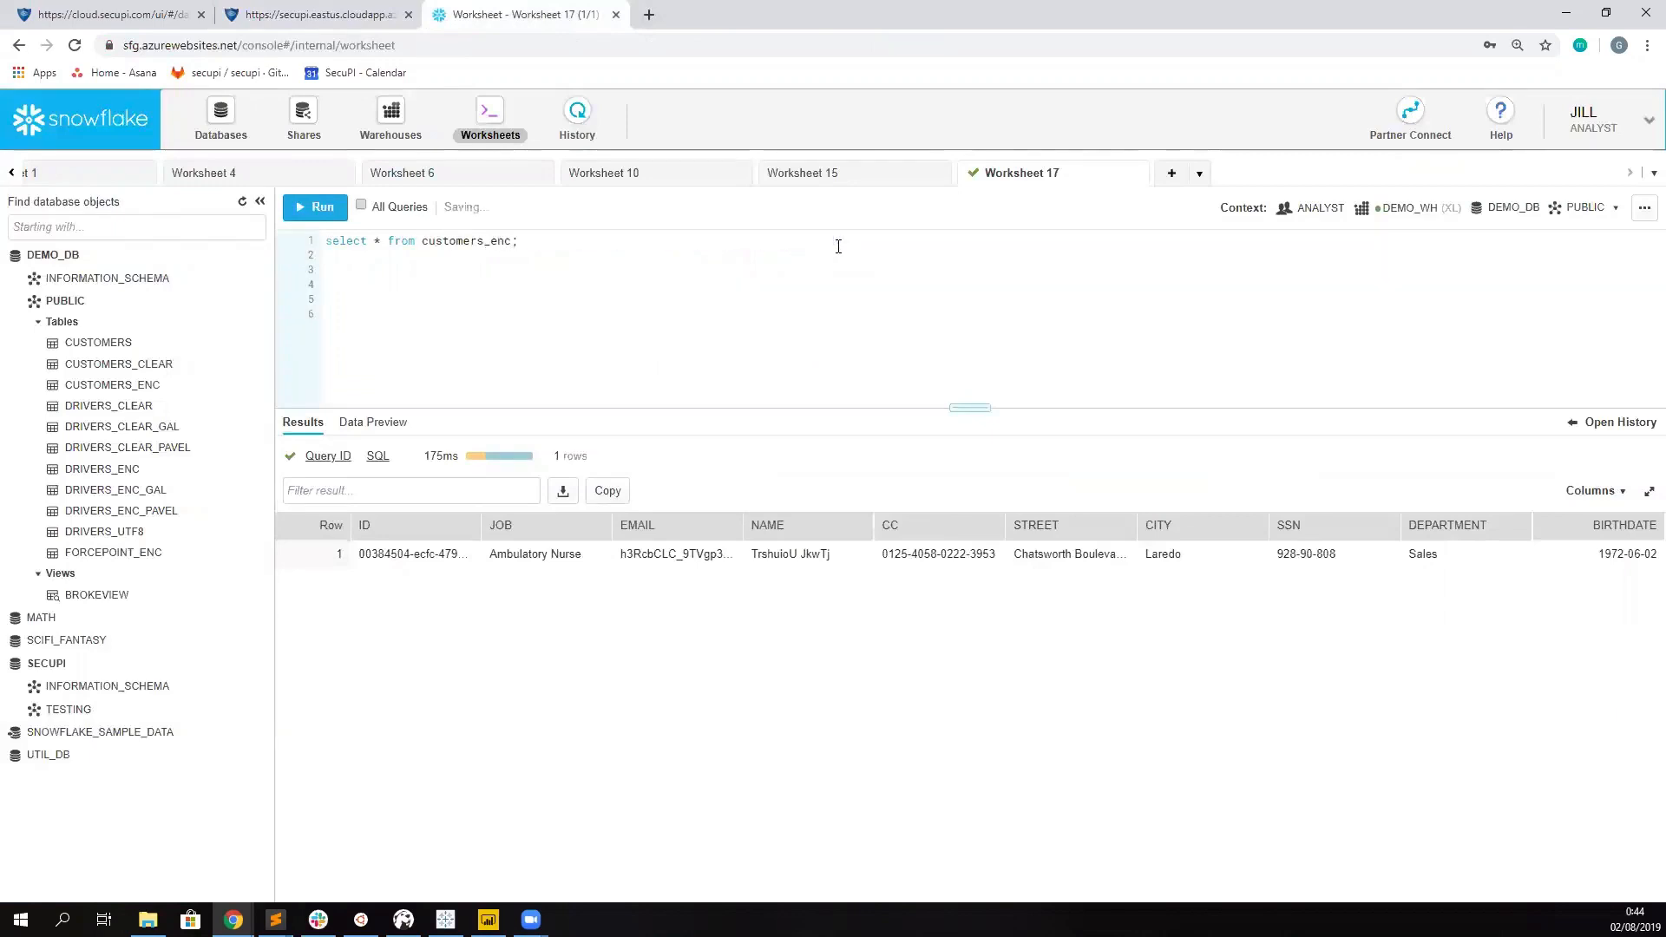
{"action": "key", "text": "ctrl+Return"}
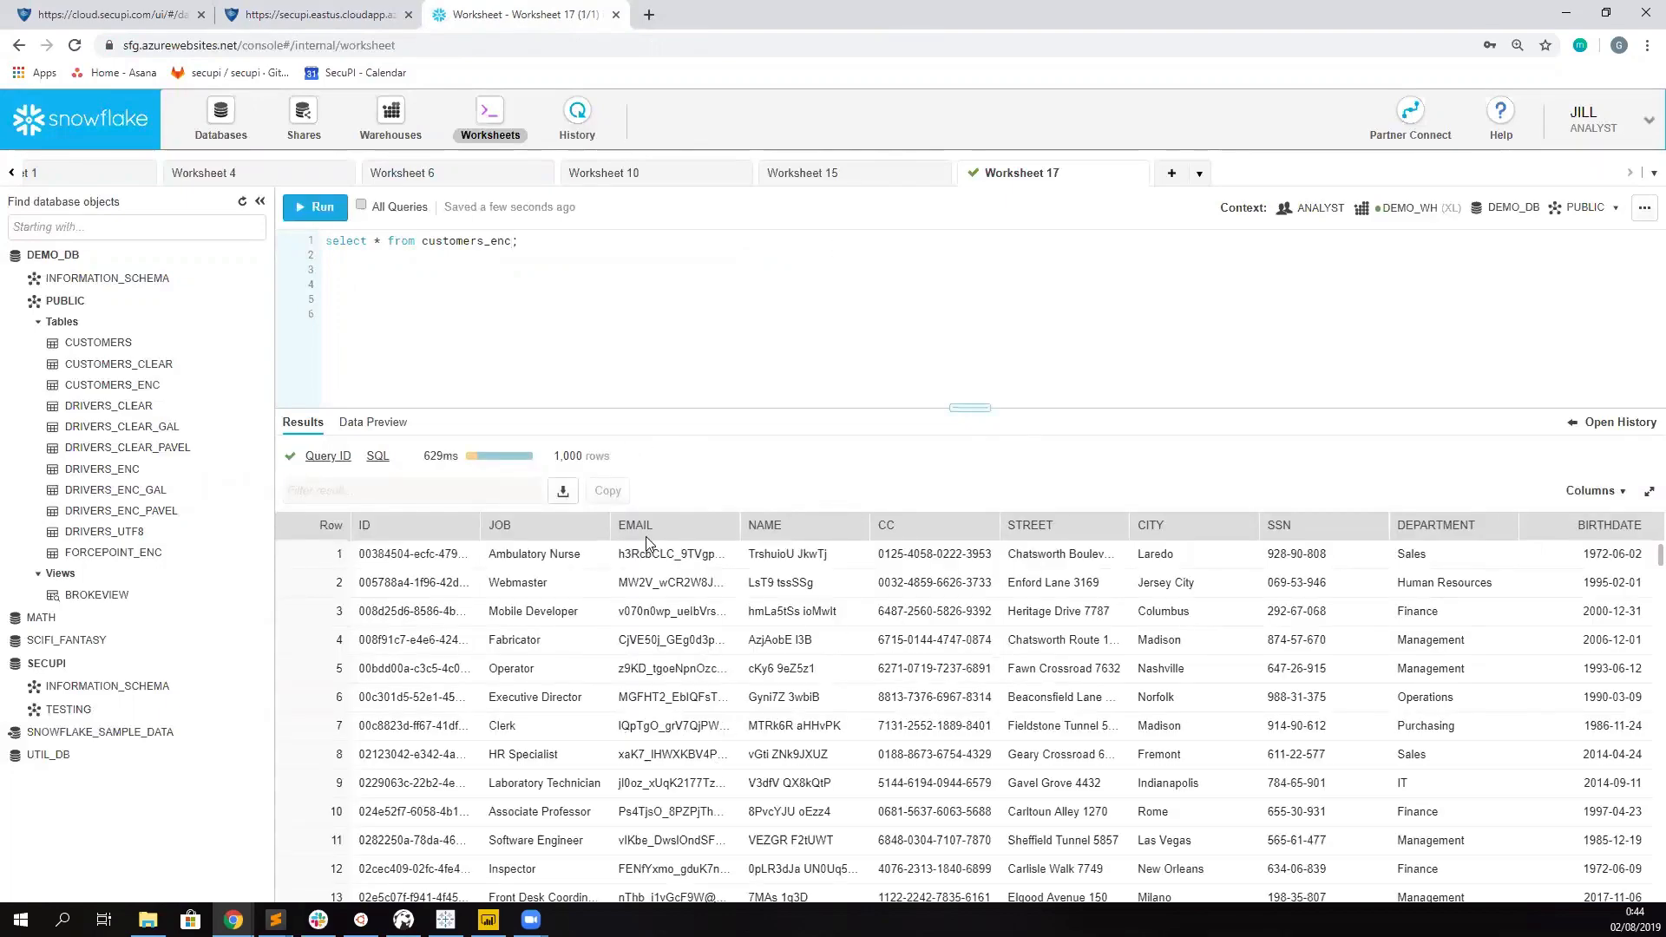
- Refresh the SecuPi Real Time request log, check the customers_enc request for rewrite events, and return to the Snowflake worksheet
{"action": "left_click", "coordinate": [326, 14]}
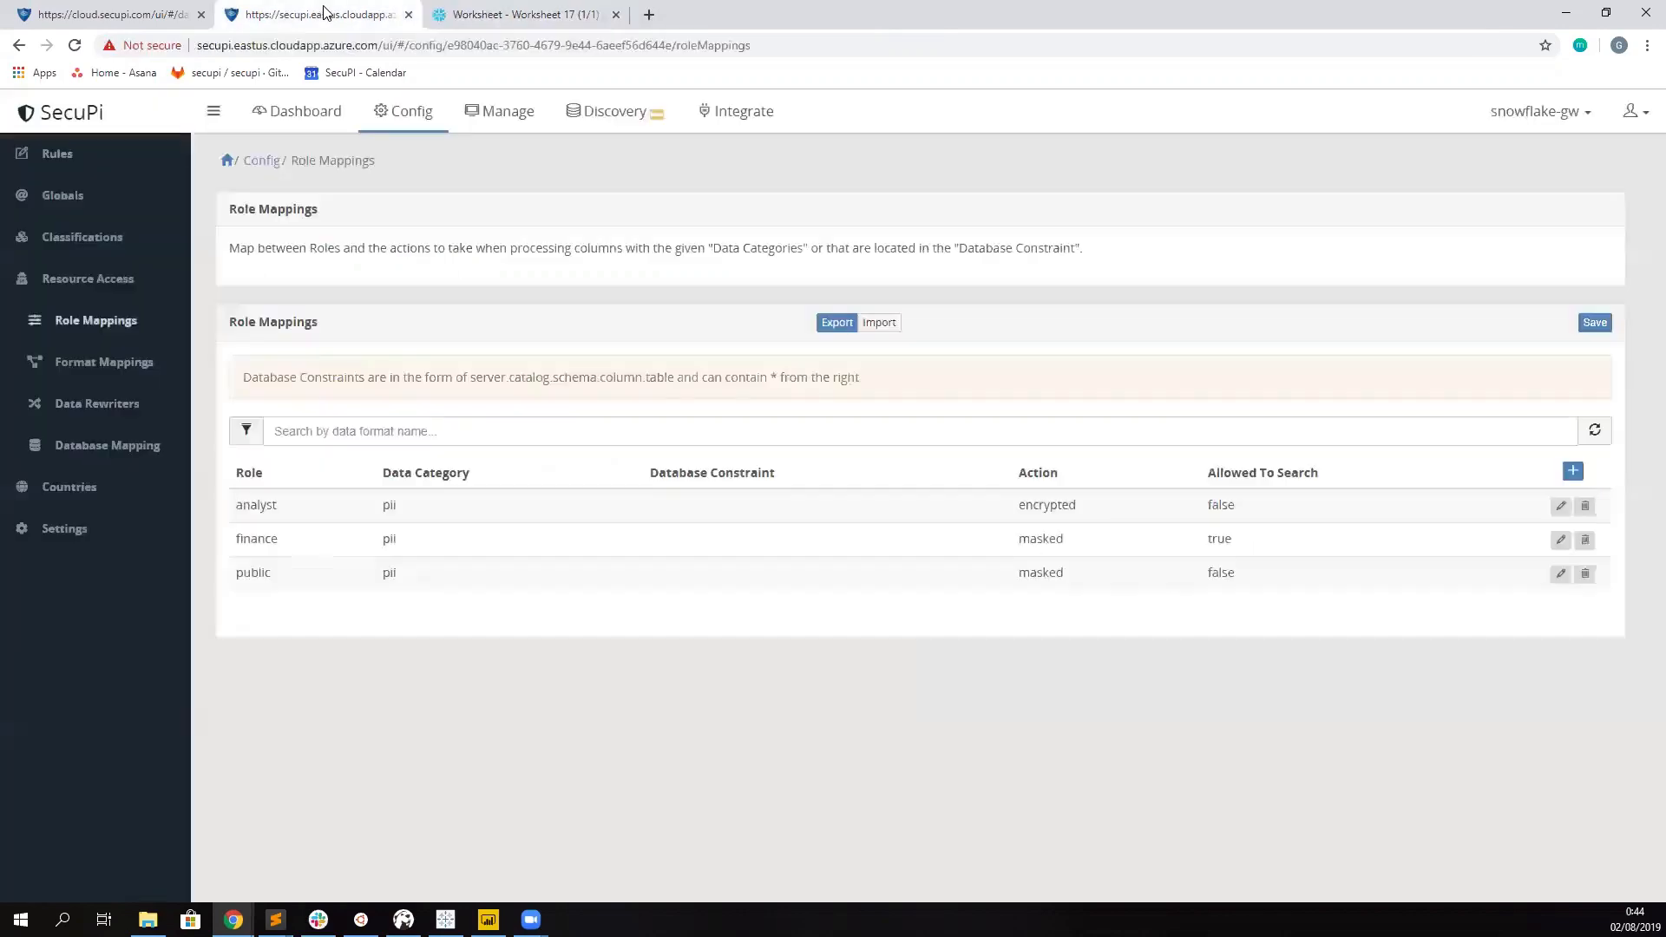
{"action": "left_click", "coordinate": [292, 111]}
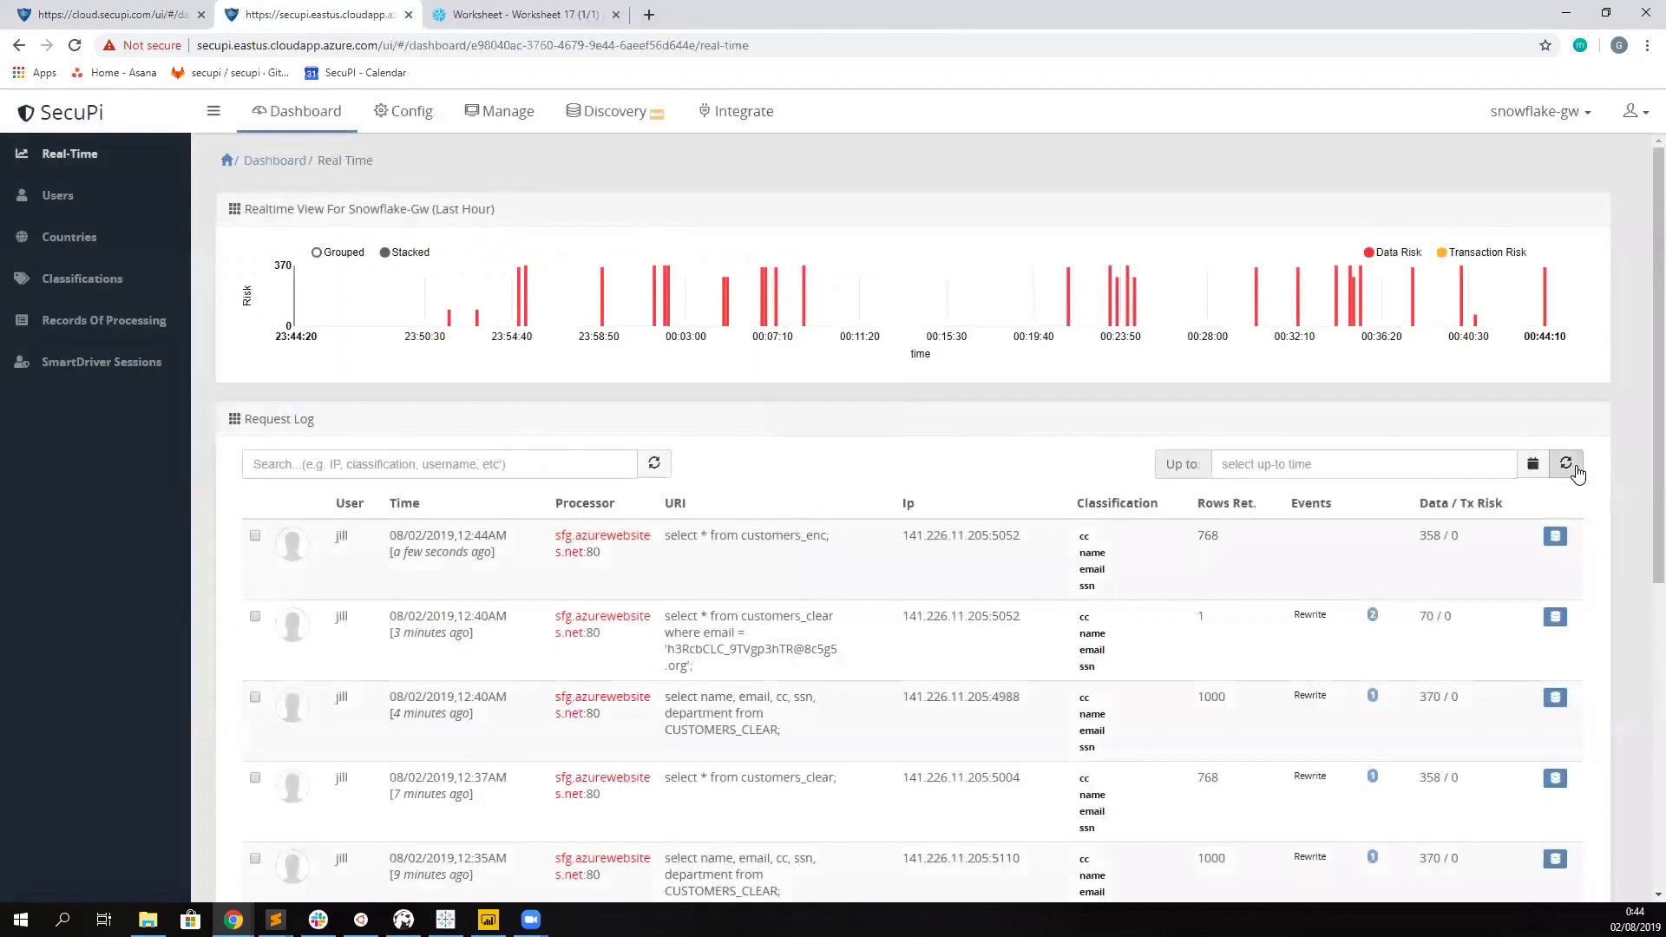
{"action": "left_click", "coordinate": [1570, 465]}
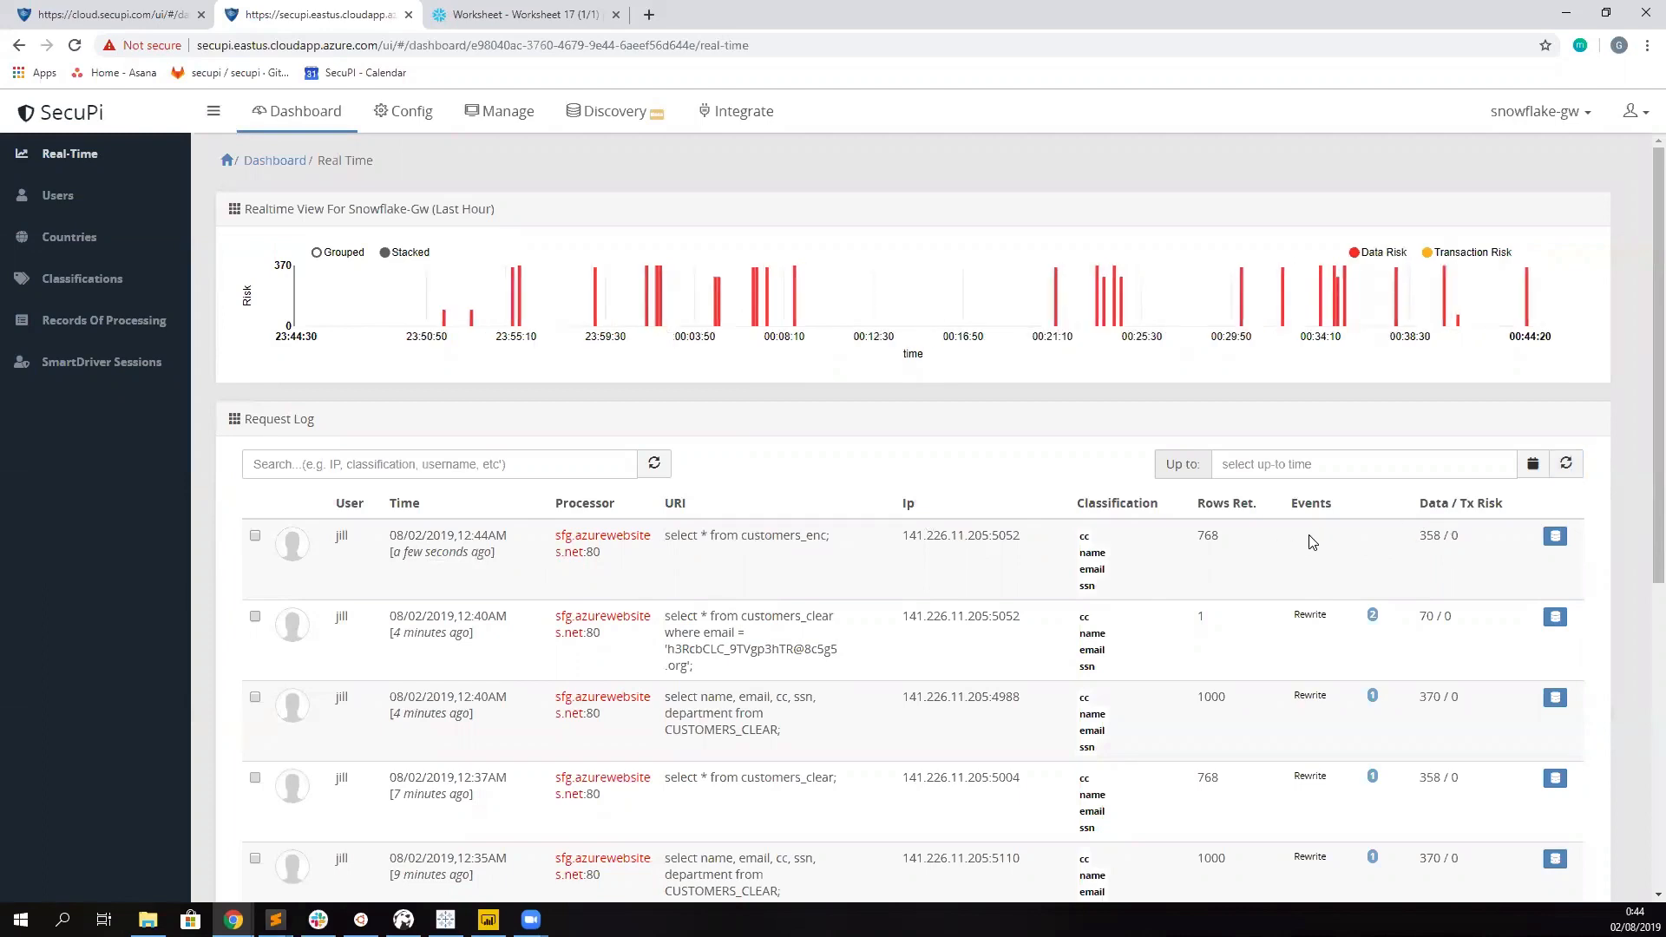
{"action": "left_click", "coordinate": [491, 22]}
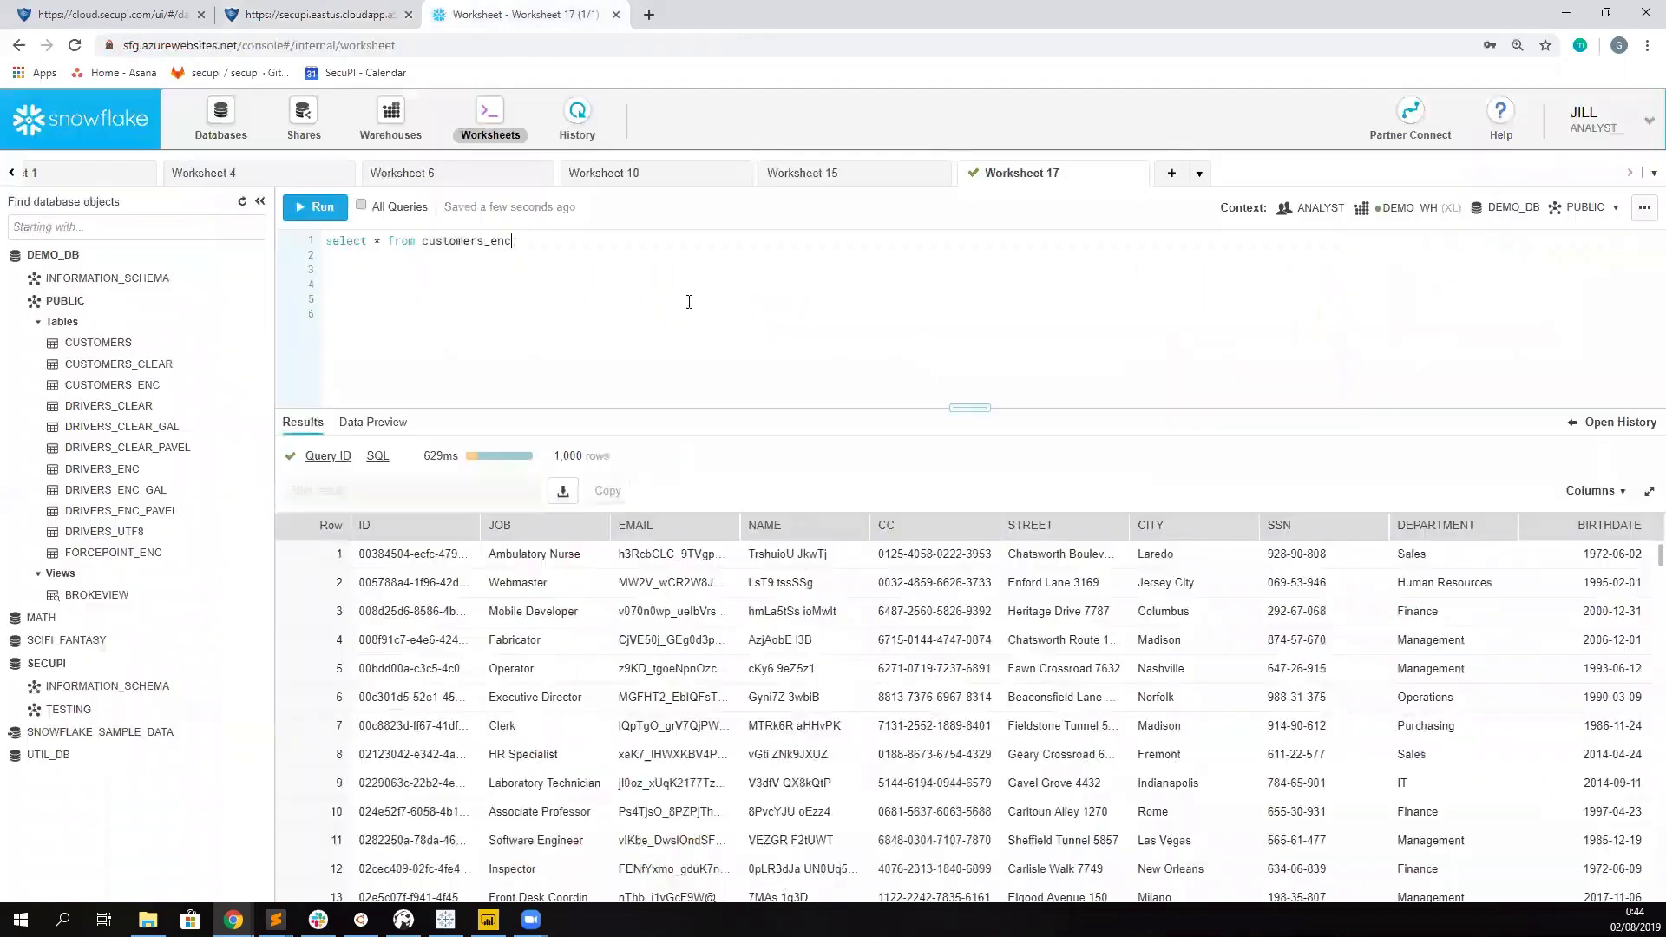
- In SecuPi's Role Mappings, set the analyst role's action for pii data to cleared and save the configuration
{"action": "left_click", "coordinate": [352, 22]}
{"action": "left_click", "coordinate": [407, 113]}
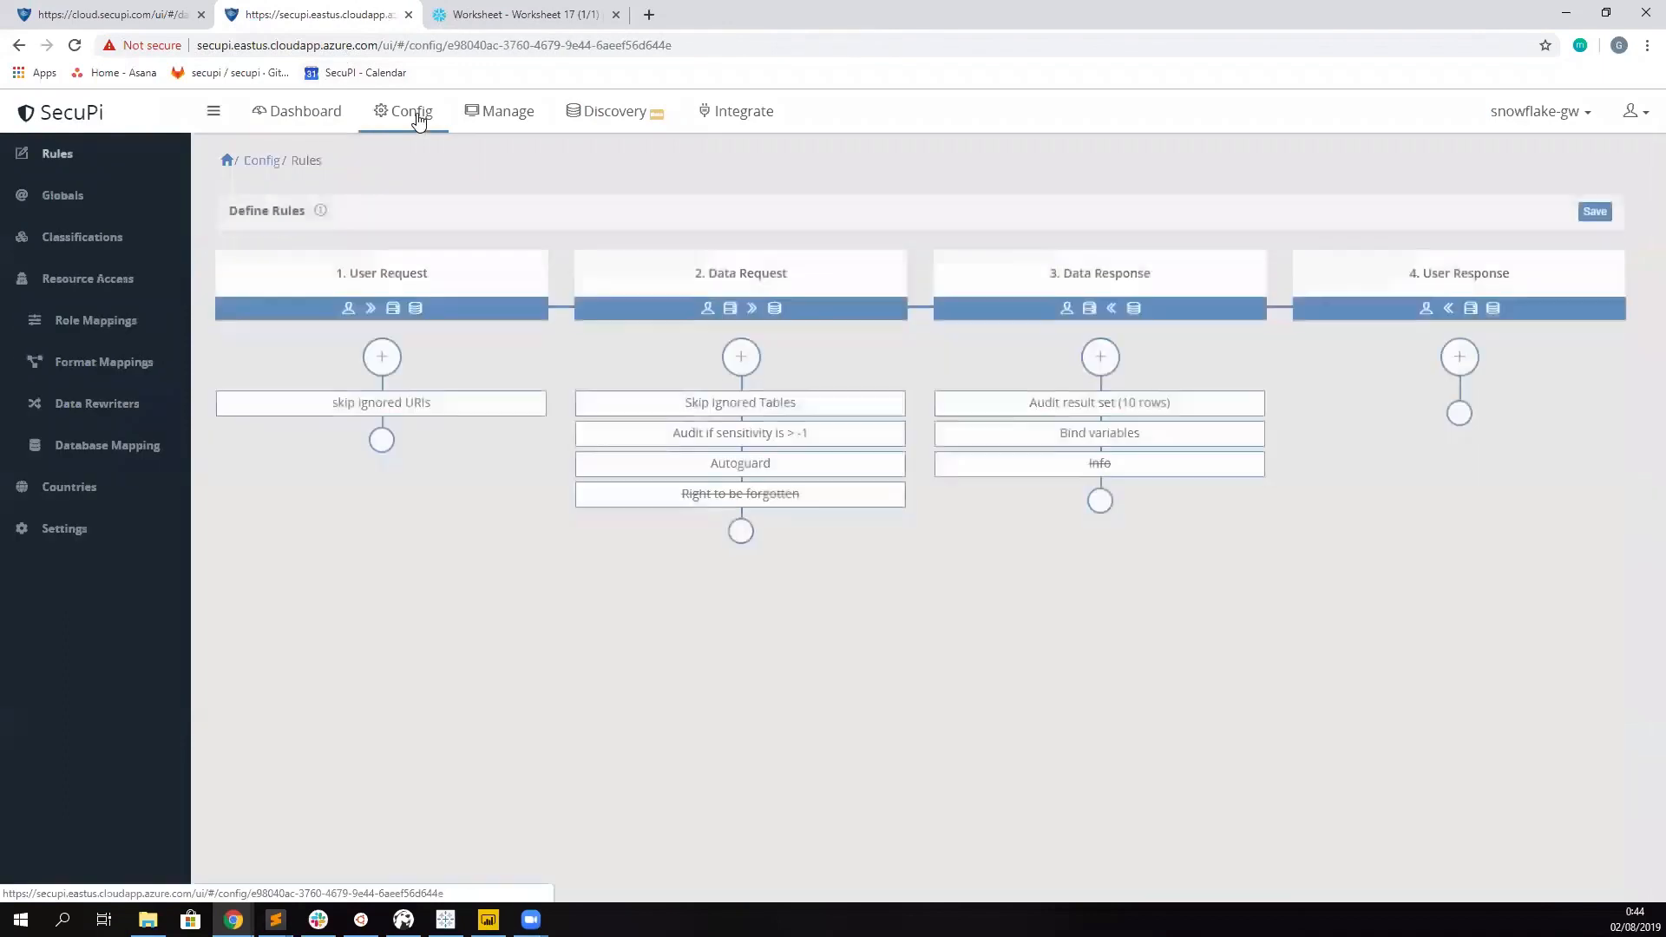
{"action": "left_click", "coordinate": [92, 323]}
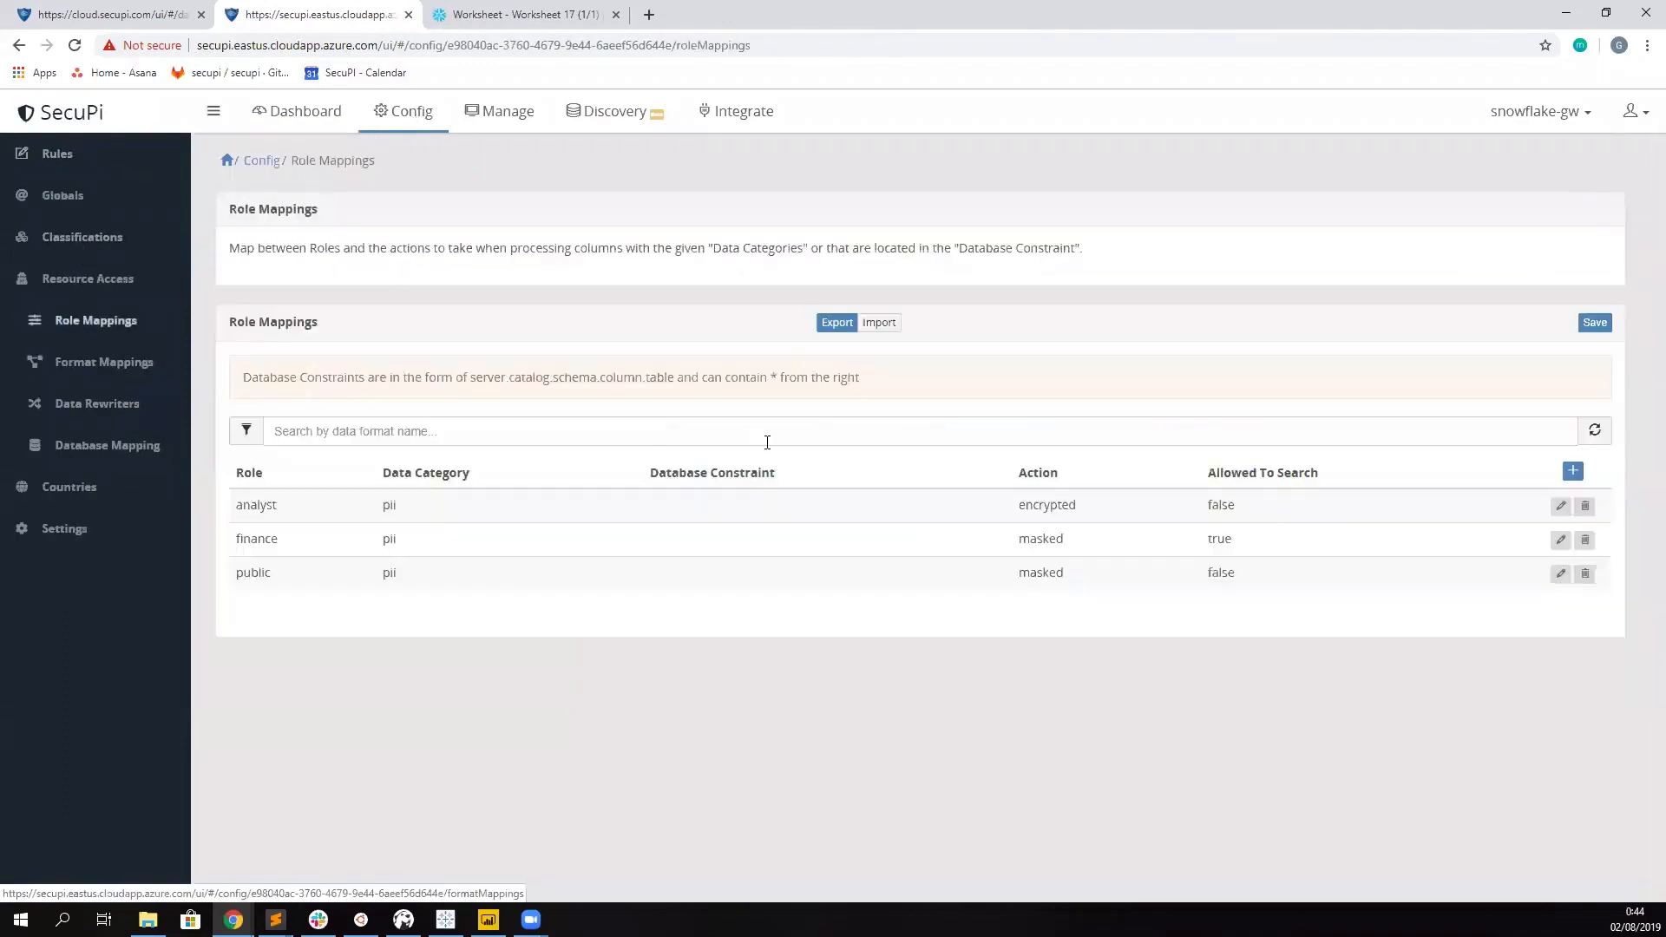
{"action": "left_click", "coordinate": [1561, 506]}
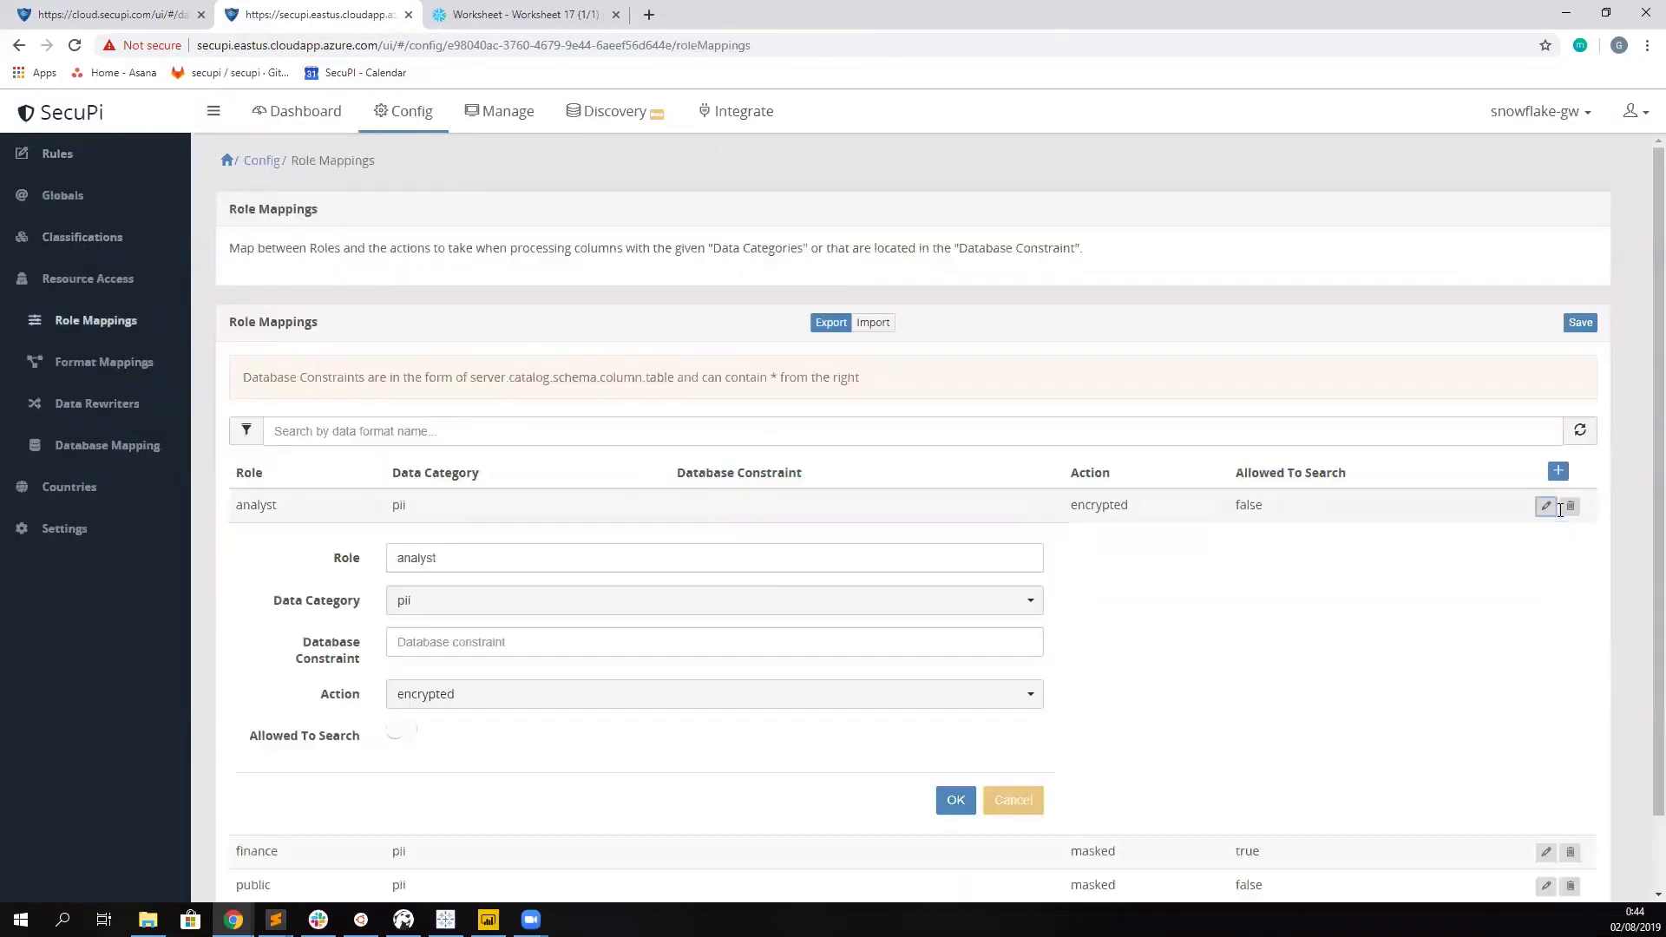
{"action": "left_click", "coordinate": [550, 690]}
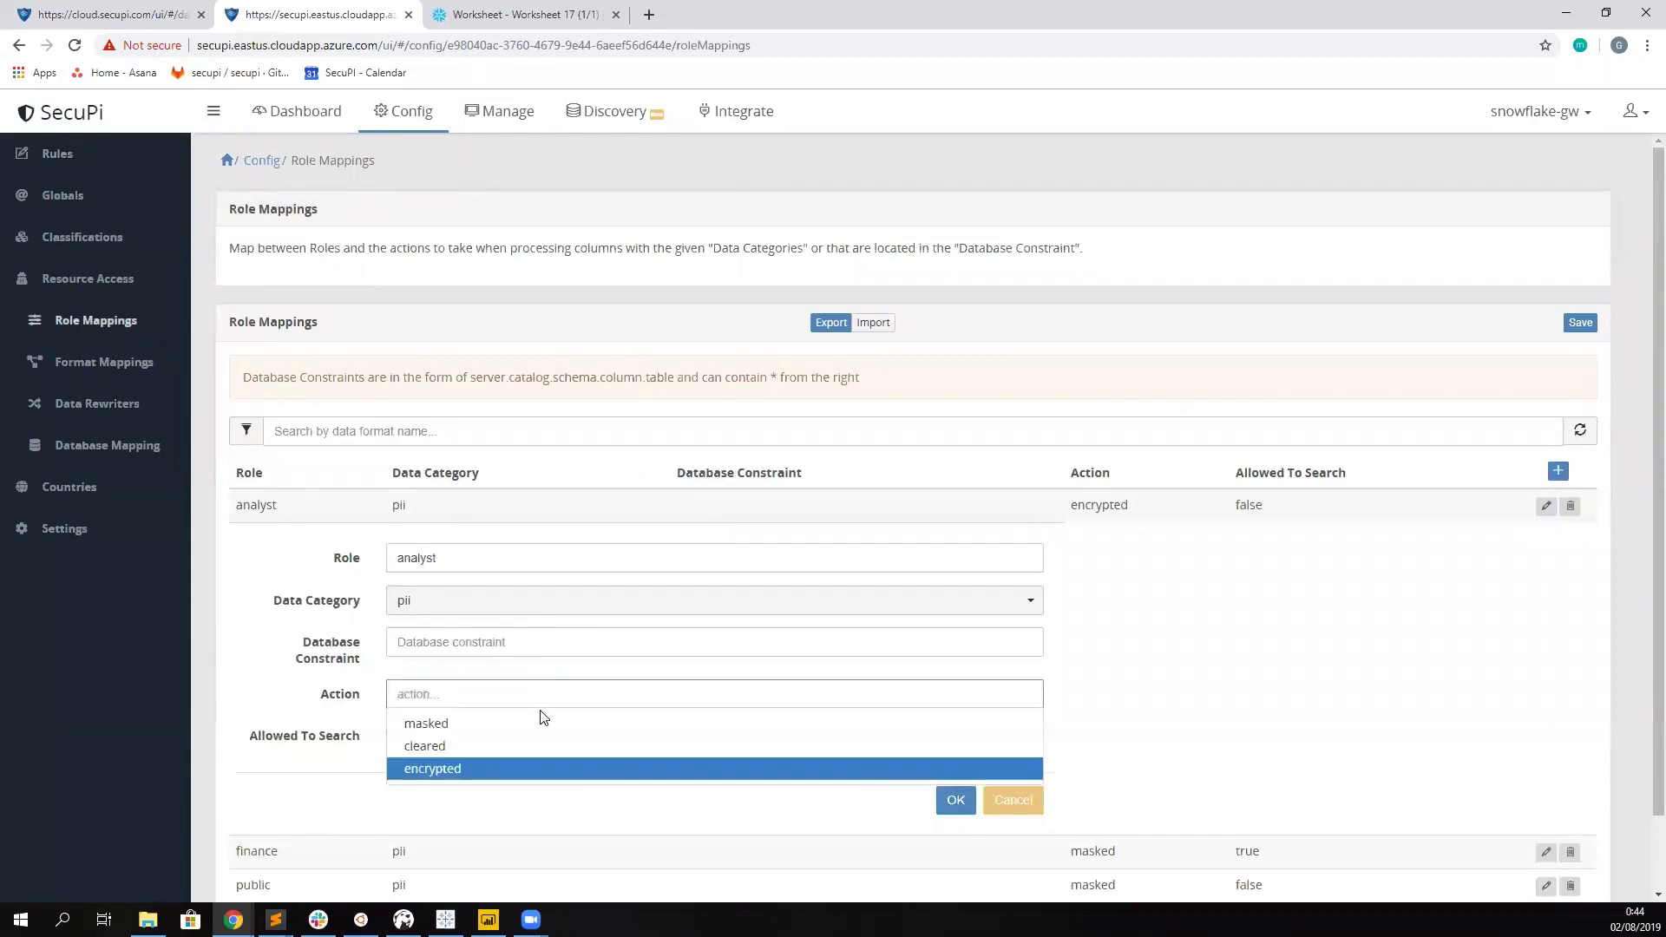
{"action": "left_click", "coordinate": [537, 744]}
{"action": "left_click", "coordinate": [955, 798]}
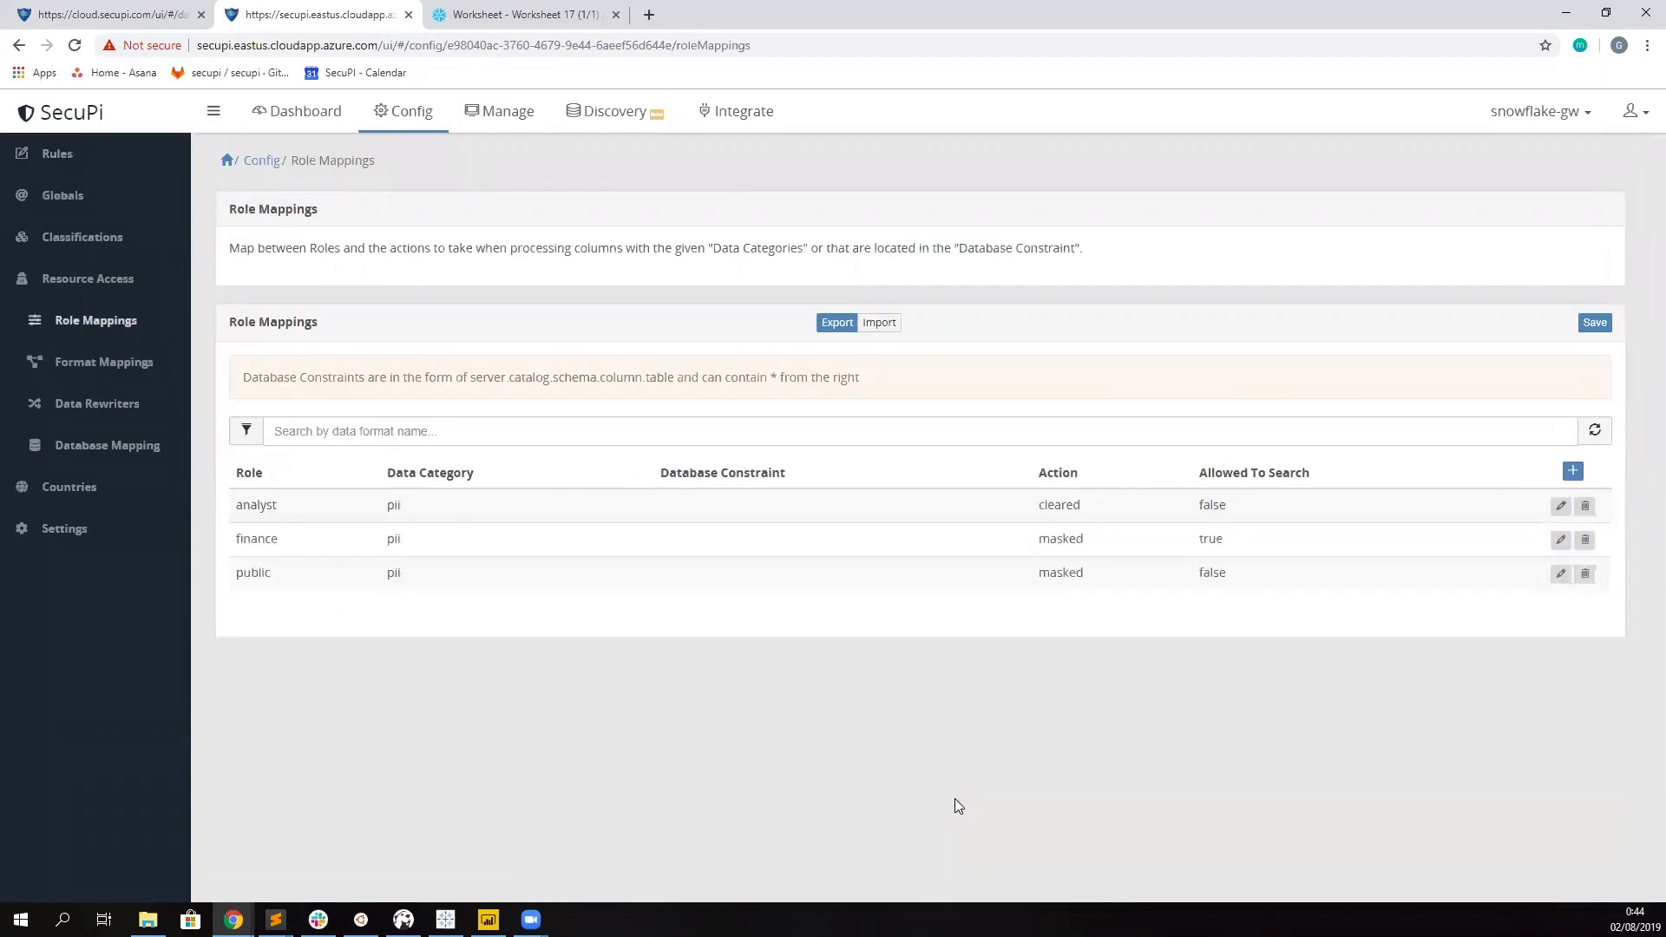
{"action": "left_click", "coordinate": [1596, 330]}
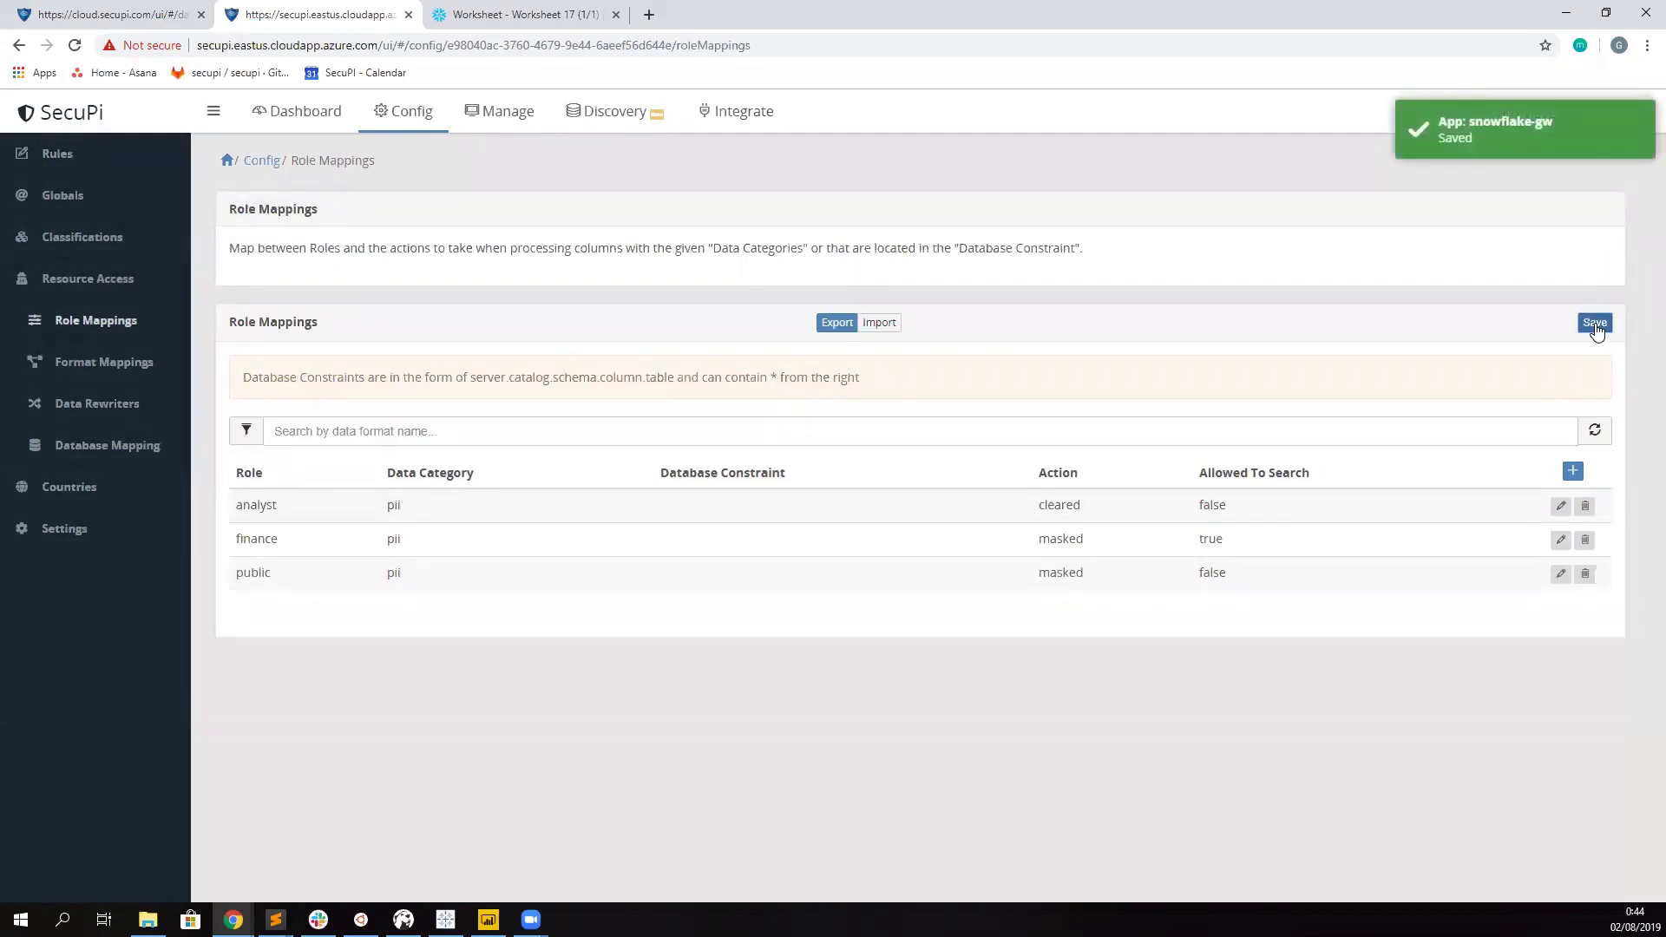
- Rerun the customers_enc query in the Snowflake worksheet and select row 9 of the results
{"action": "left_click", "coordinate": [547, 16]}
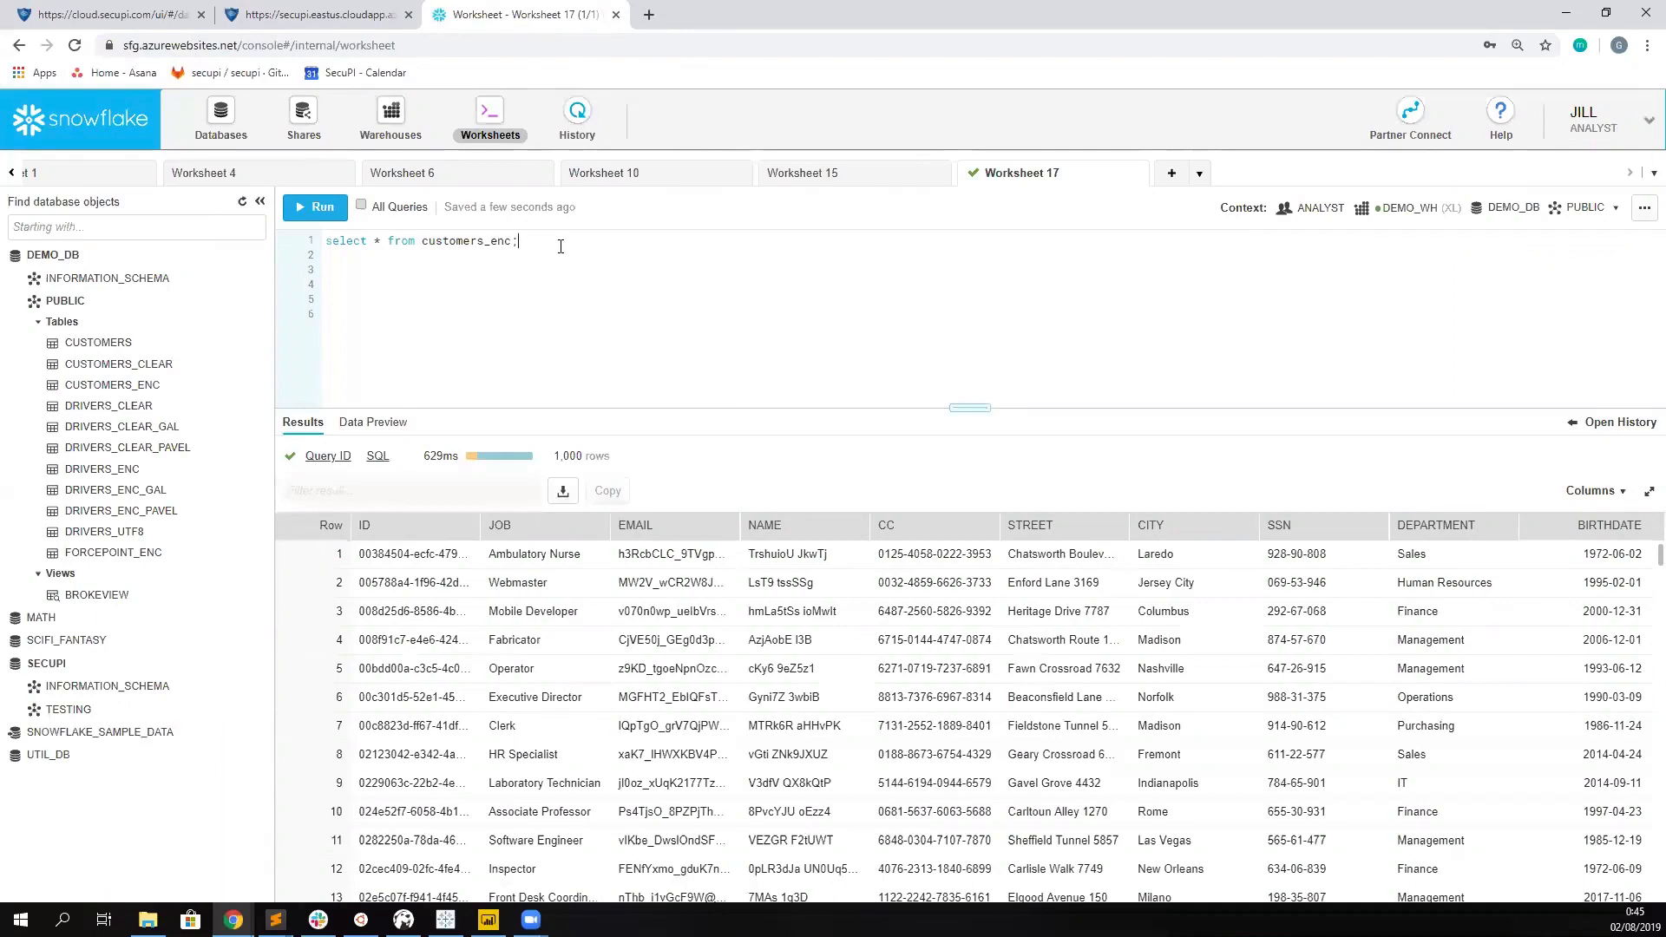
{"action": "key", "text": "ctrl+Return"}
{"action": "key", "text": "ctrl+Return"}
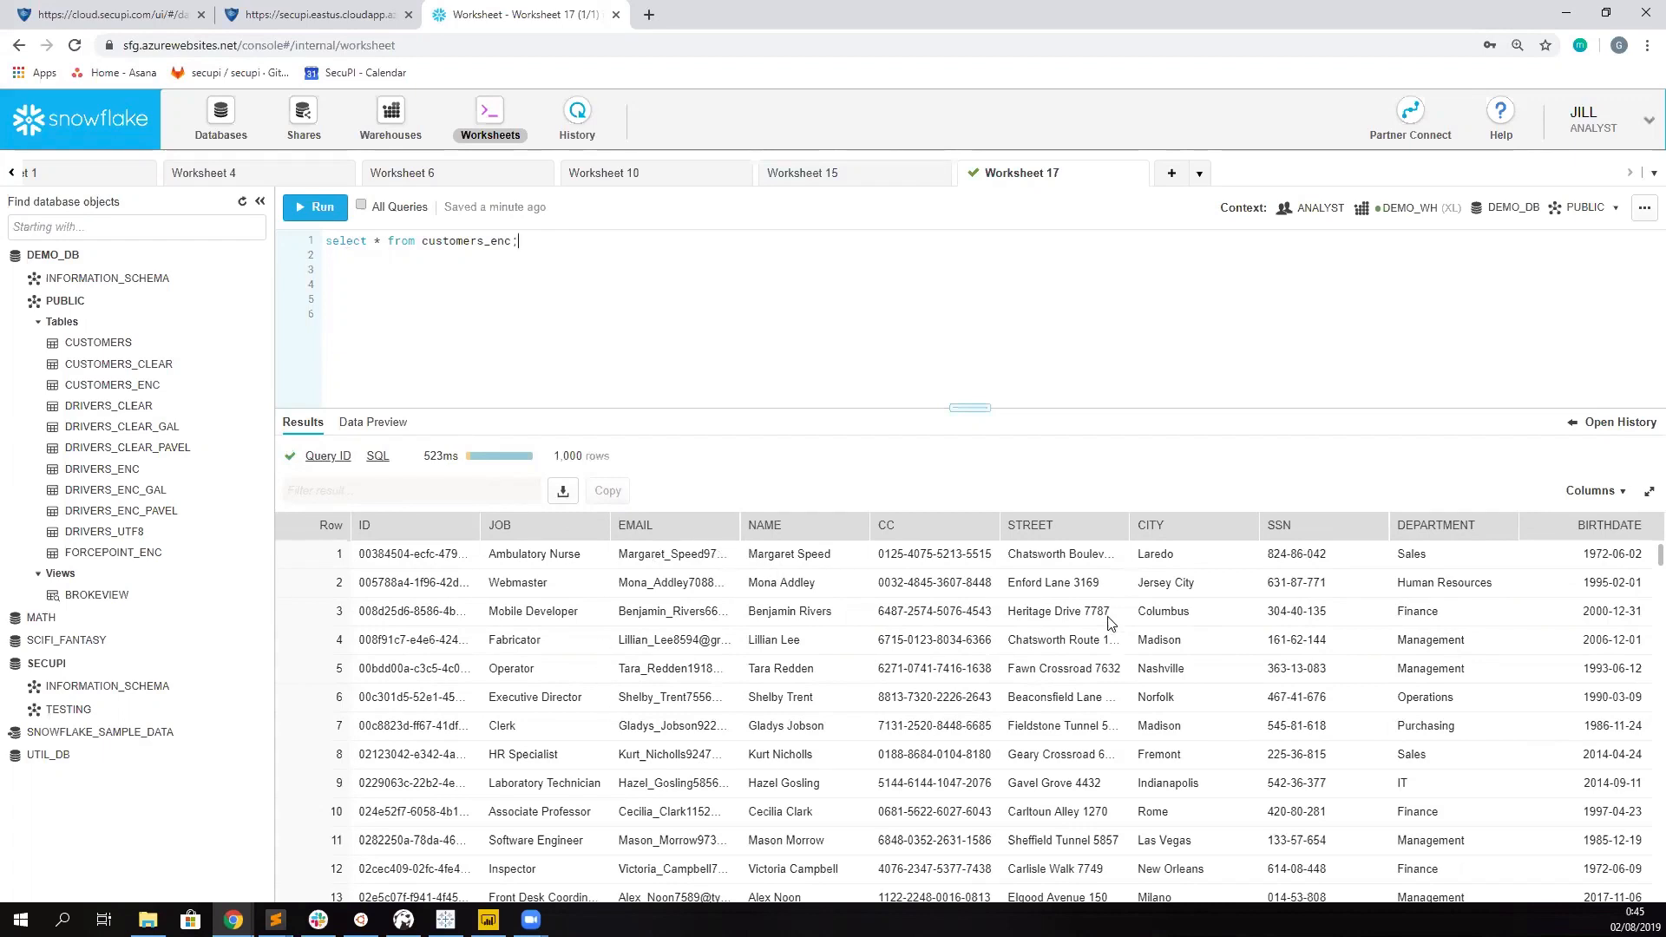
{"action": "left_click", "coordinate": [707, 781]}
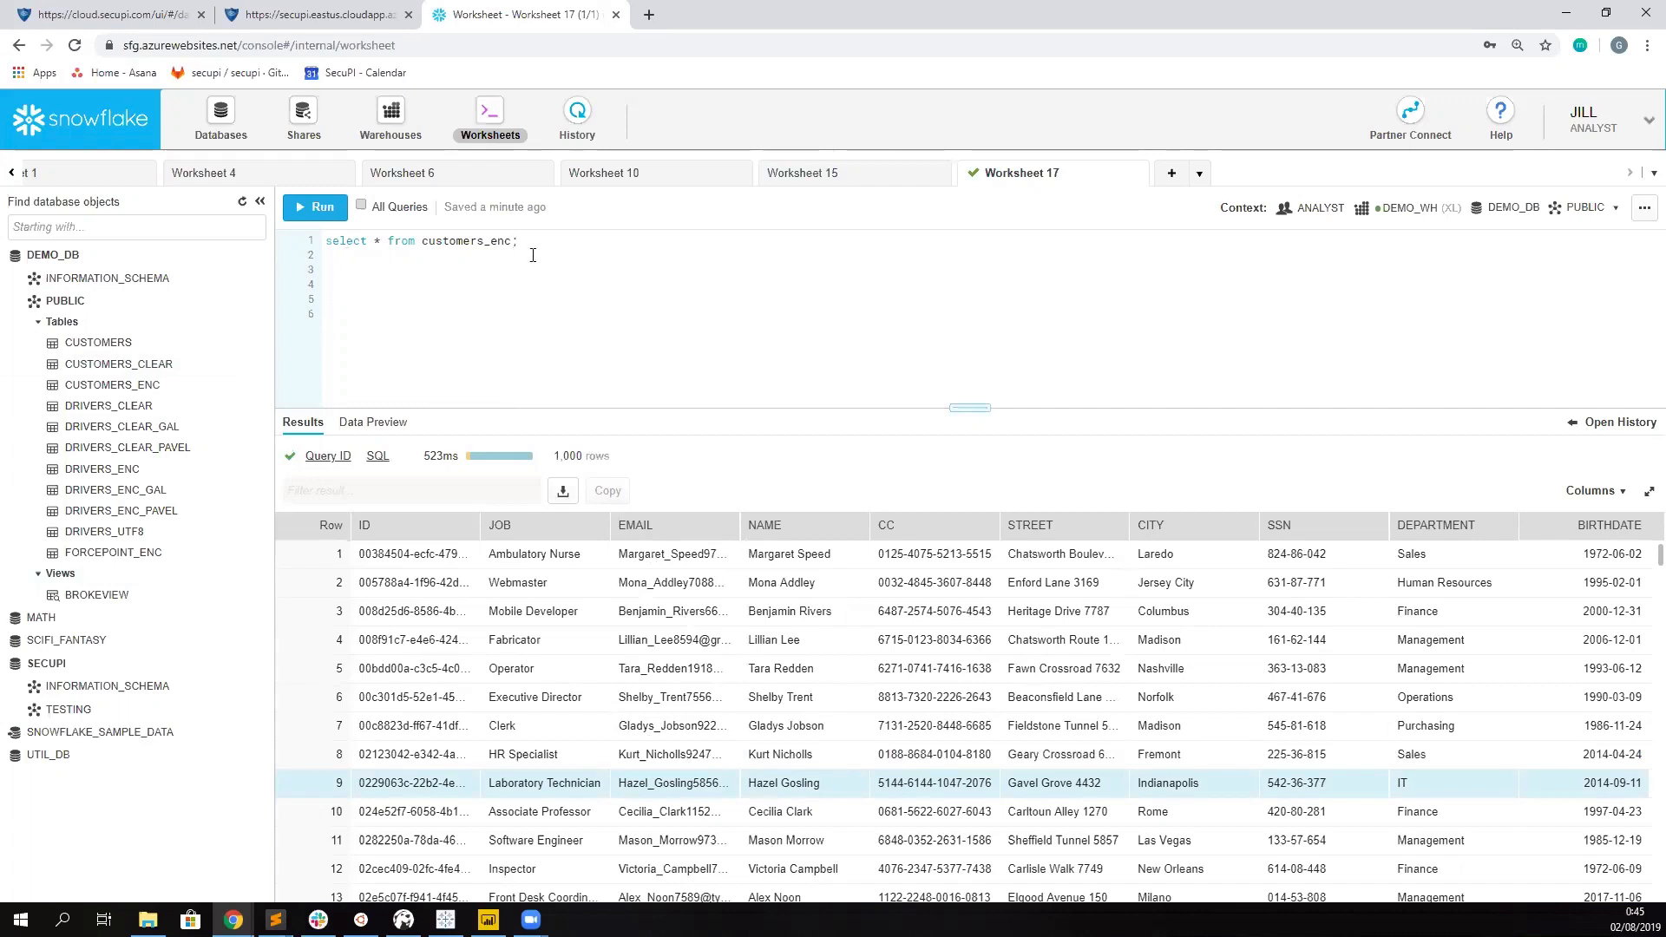
- Open the newest customers_enc request from SecuPi's Real Time log and examine its Rewrite: Customers_enc Event
{"action": "left_click", "coordinate": [317, 15]}
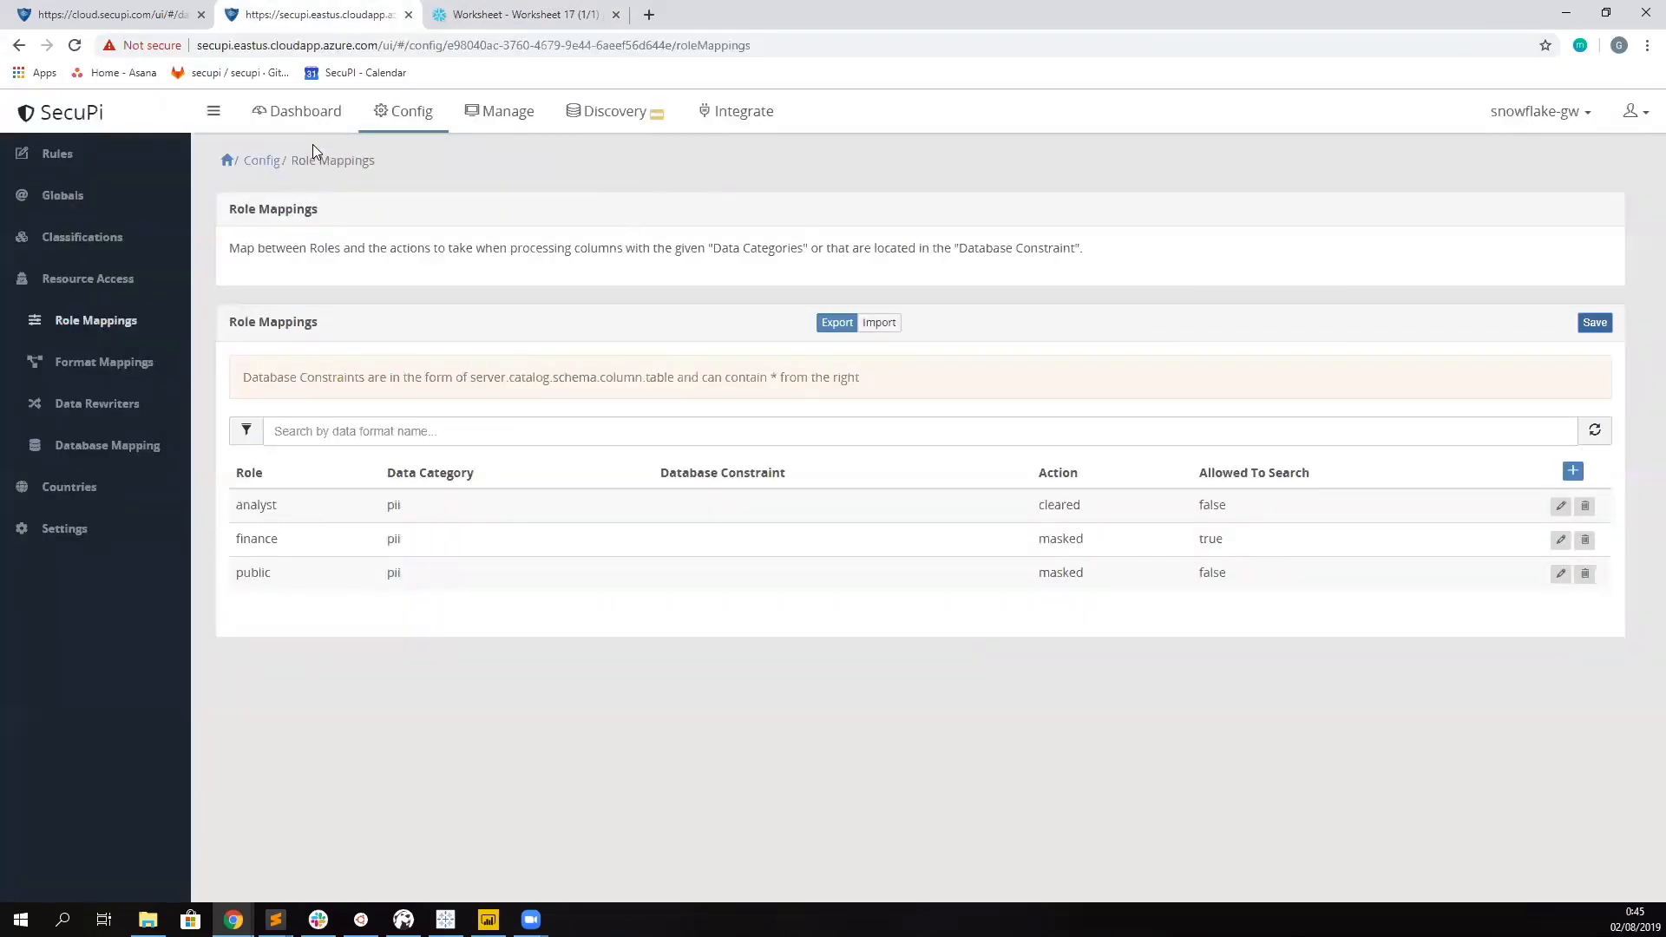
{"action": "left_click", "coordinate": [312, 120]}
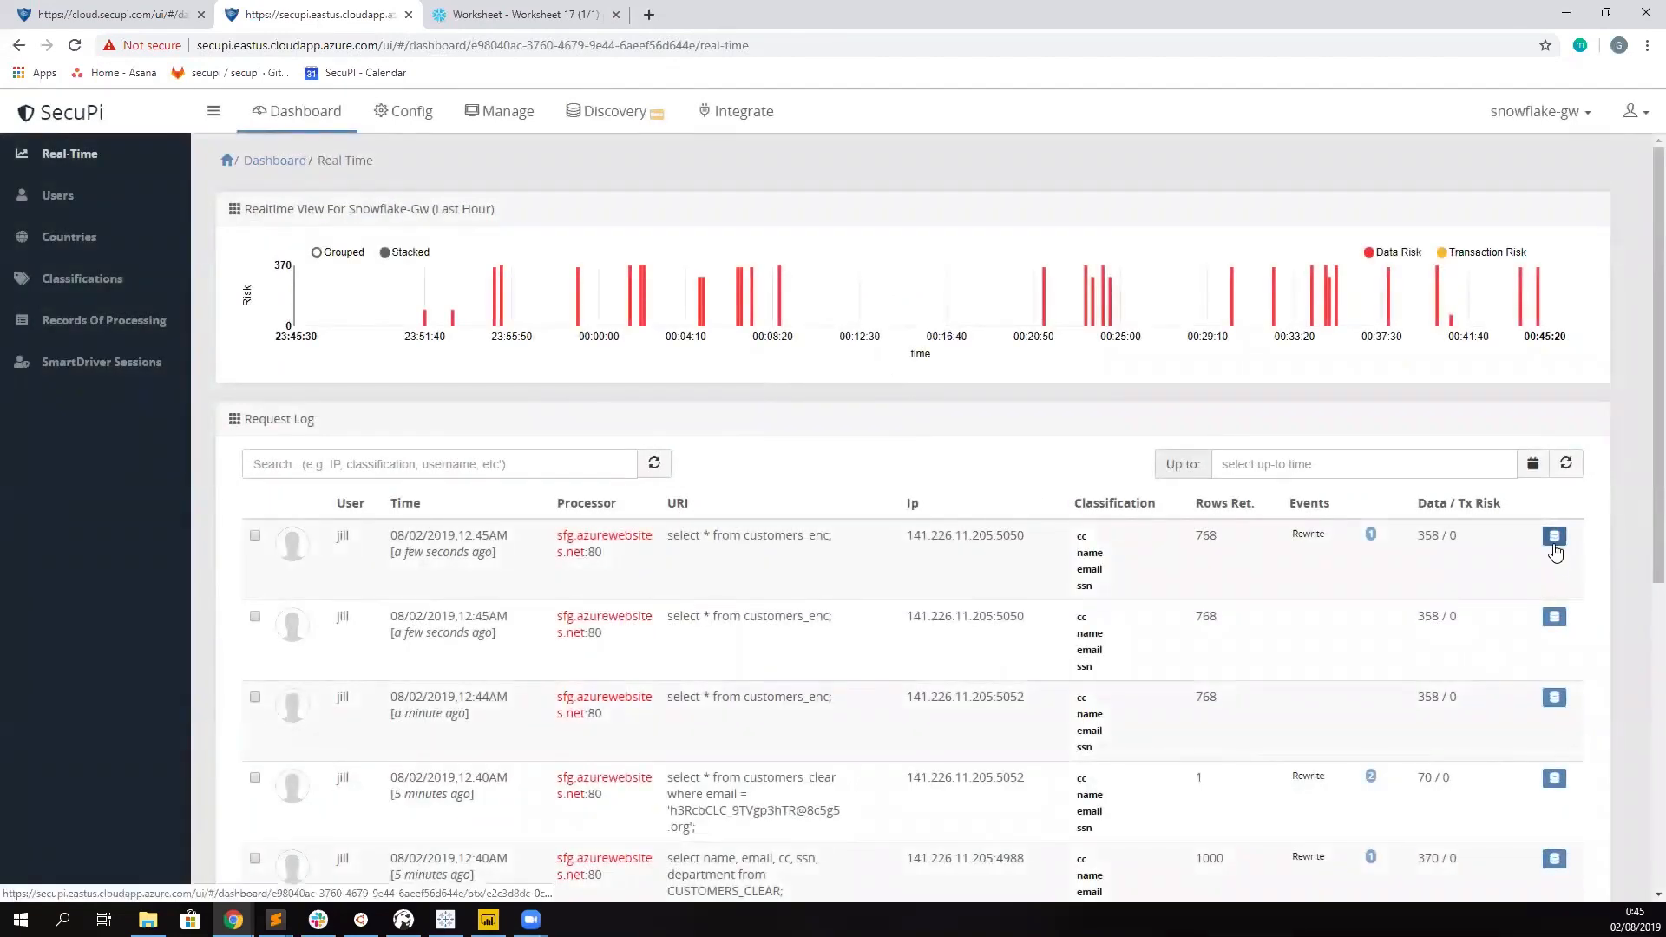
{"action": "left_click", "coordinate": [1555, 540]}
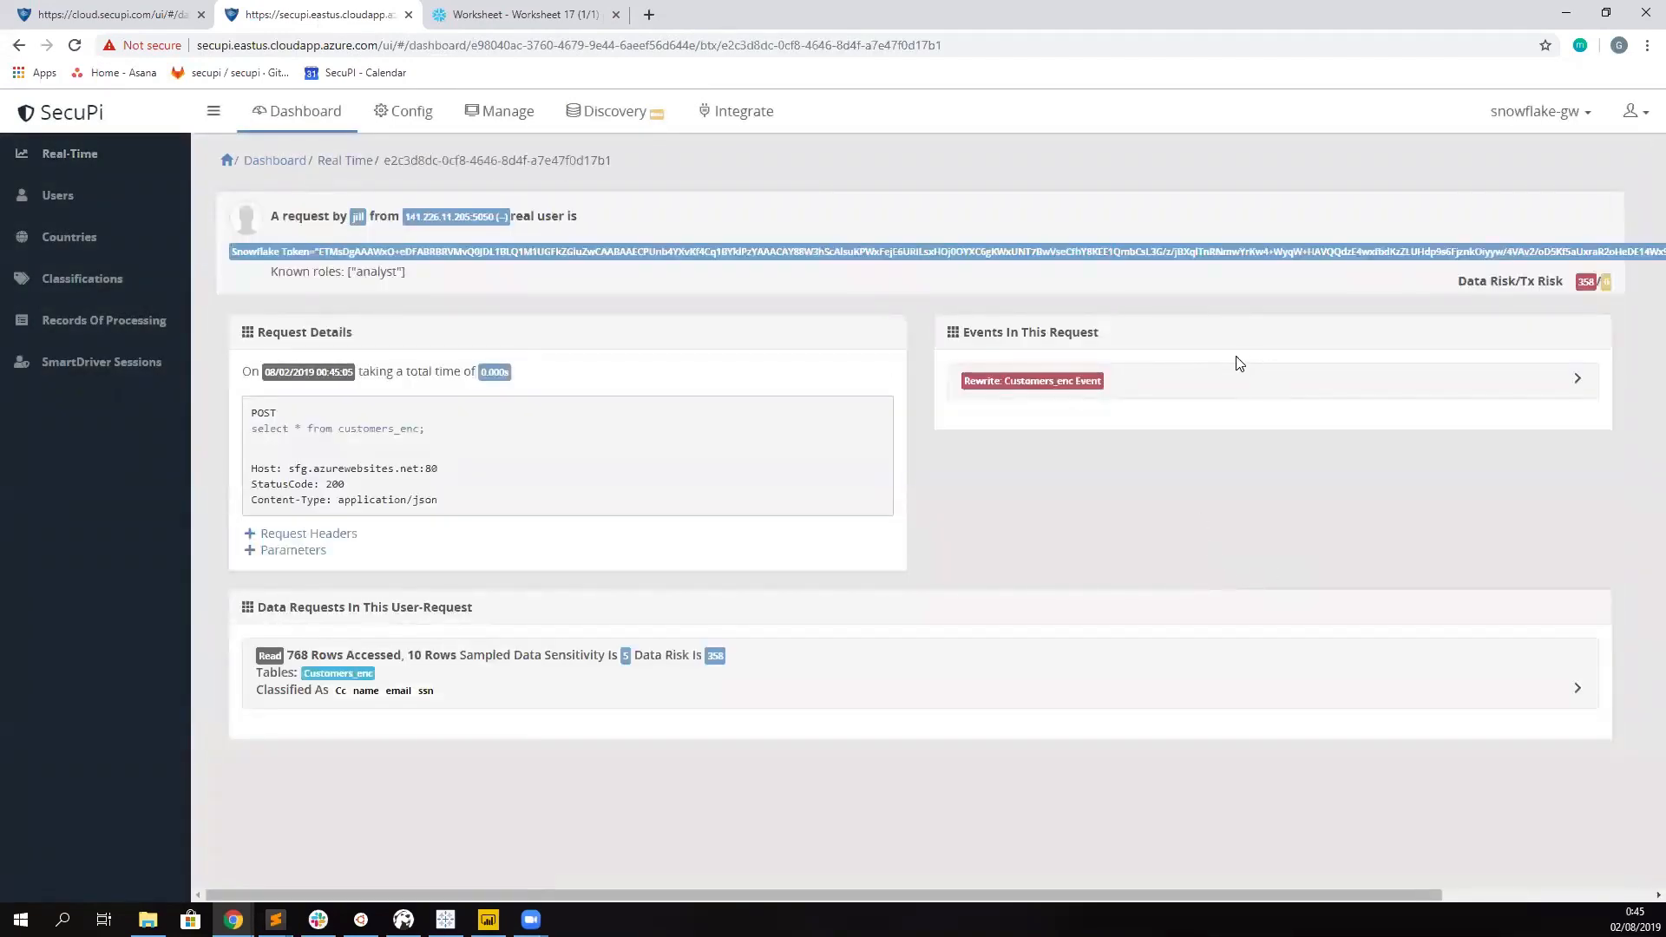
{"action": "left_click", "coordinate": [1079, 435]}
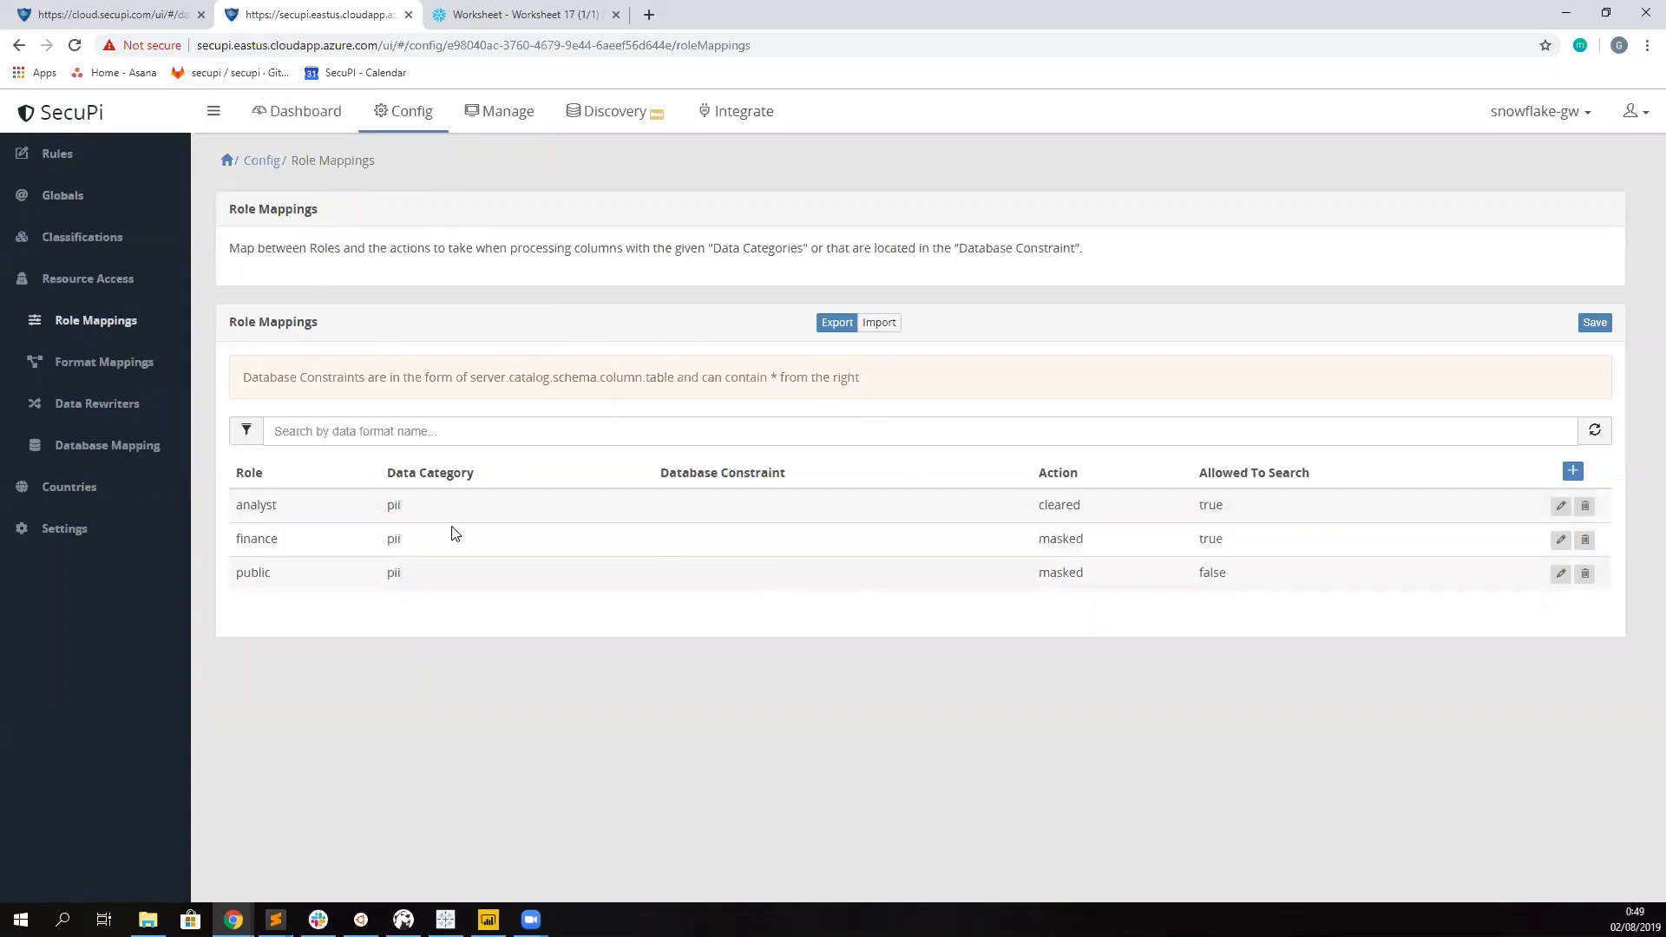
- Switch to the Openbravo - SecuPi Demo dashboard and view the User Analysis list of top users
{"action": "left_click", "coordinate": [89, 16]}
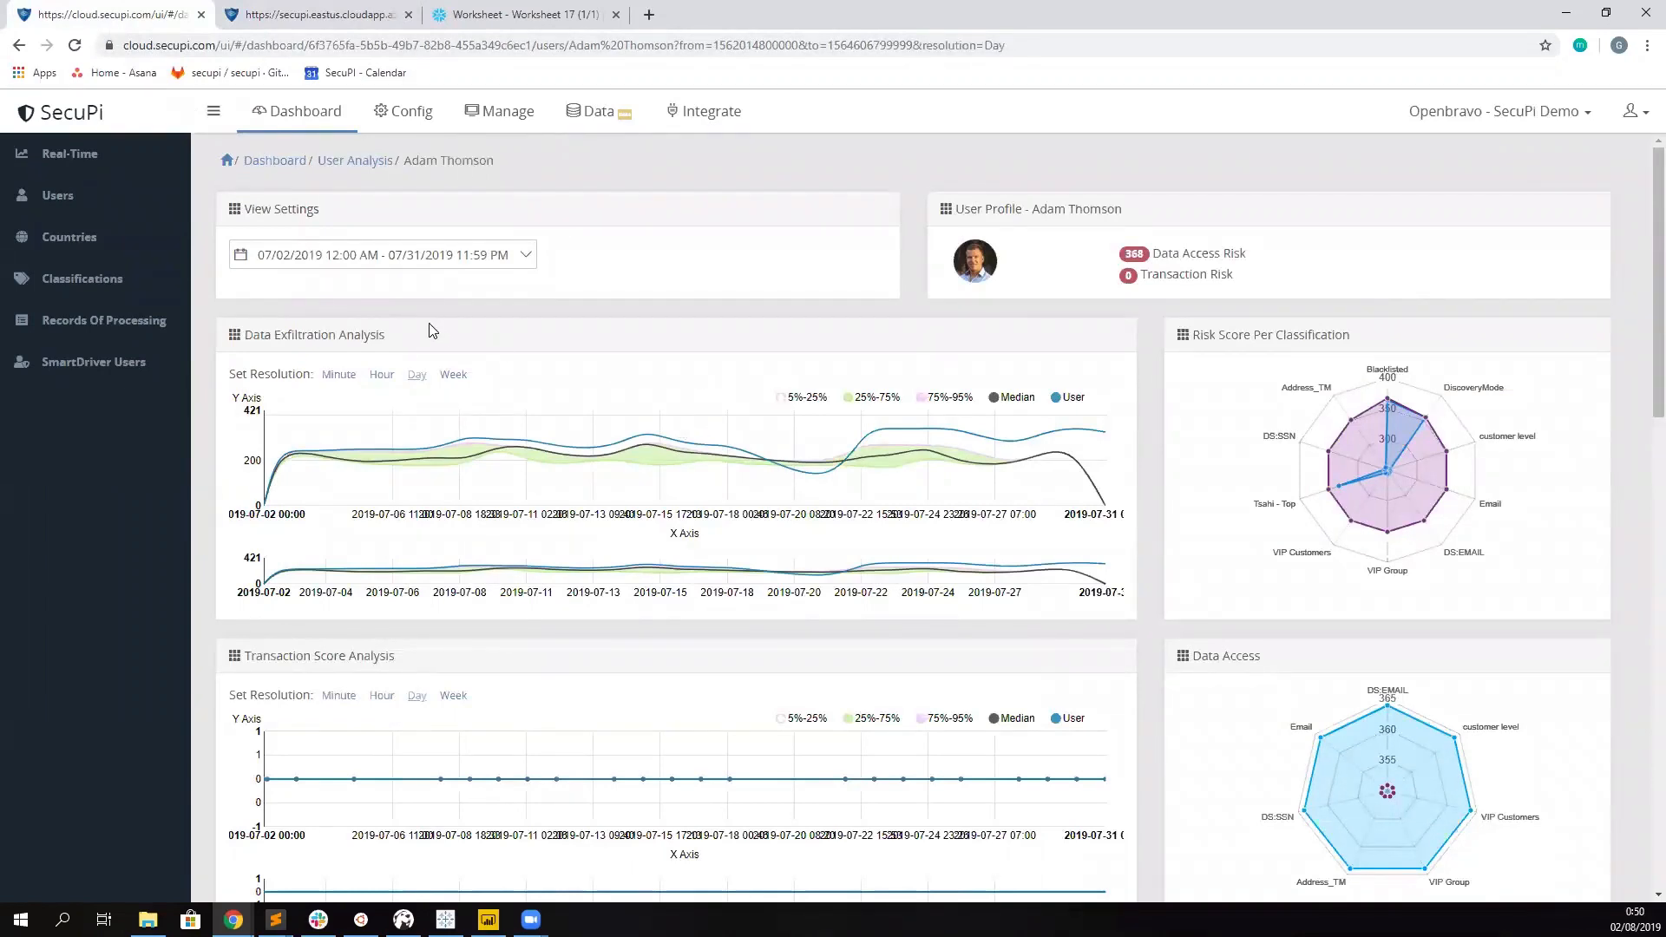
{"action": "left_click", "coordinate": [69, 201]}
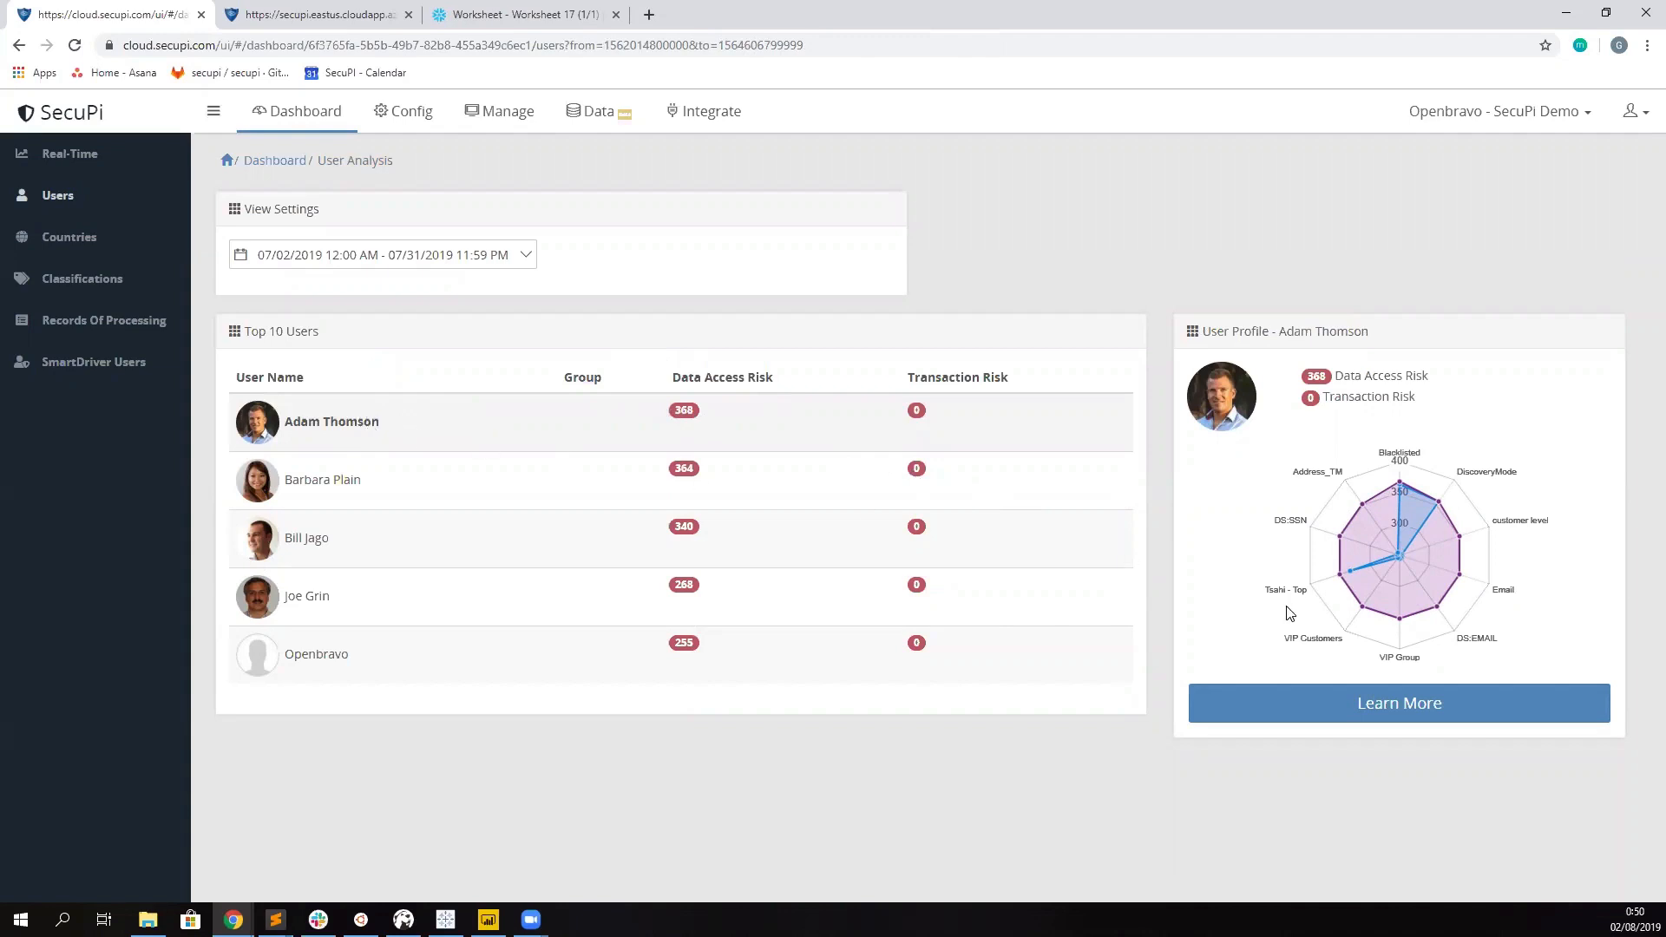
- Open the detailed risk profile of the highest-ranked user and view the Data Exfiltration Analysis at Day resolution
{"action": "left_click", "coordinate": [1397, 708]}
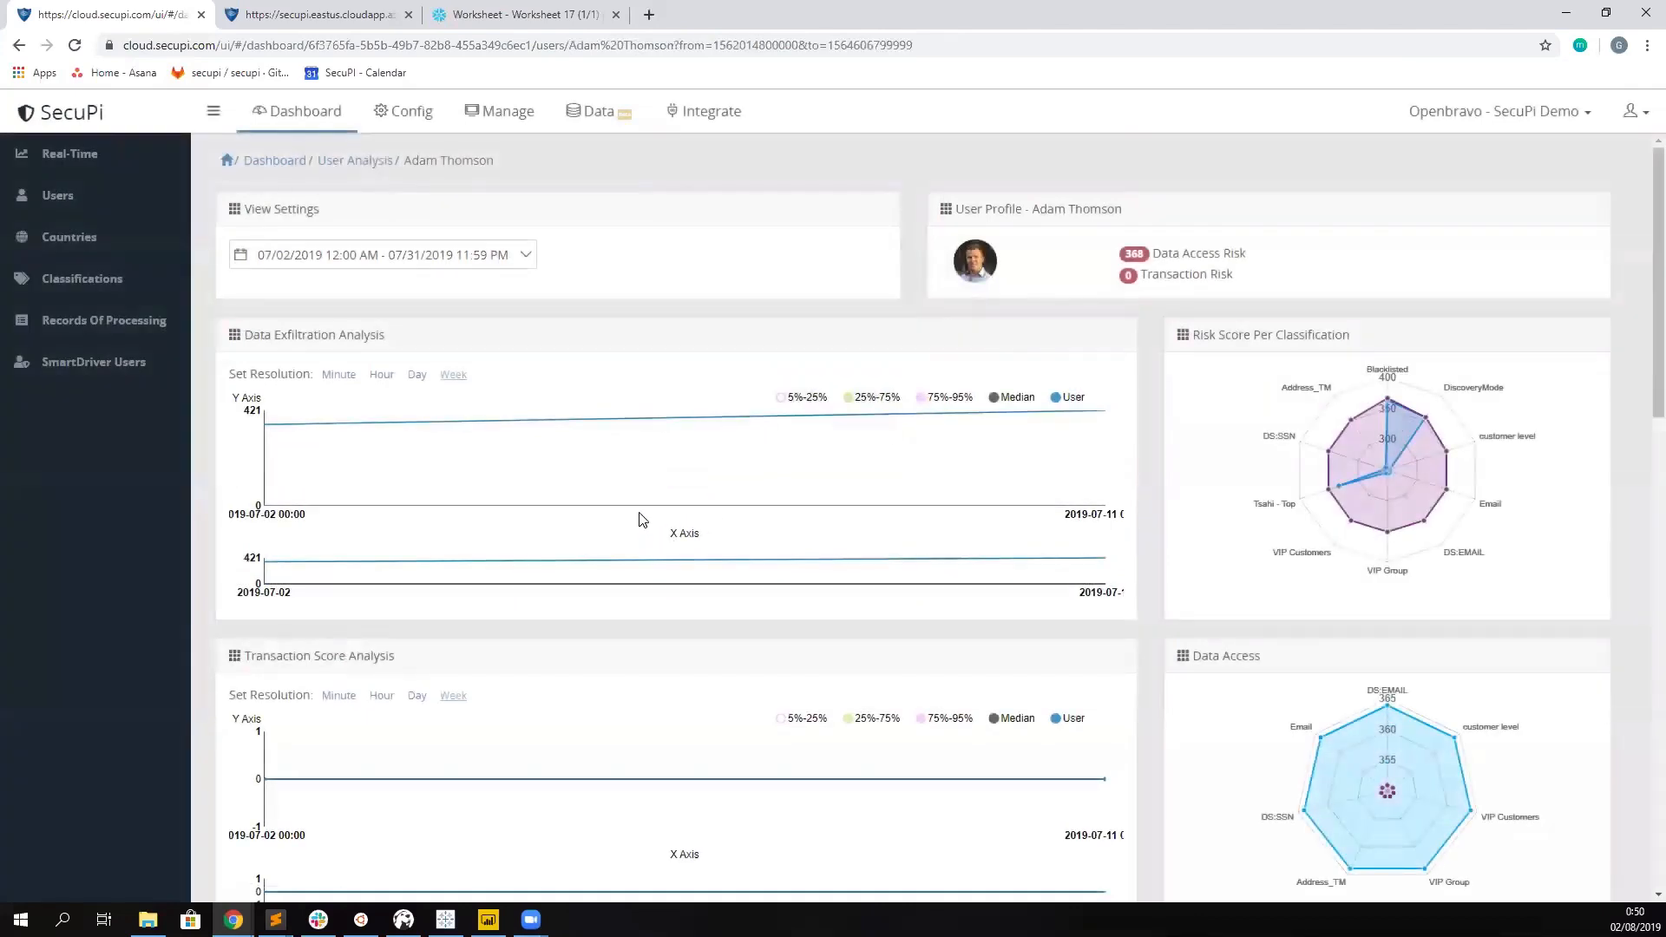
{"action": "left_click", "coordinate": [415, 374]}
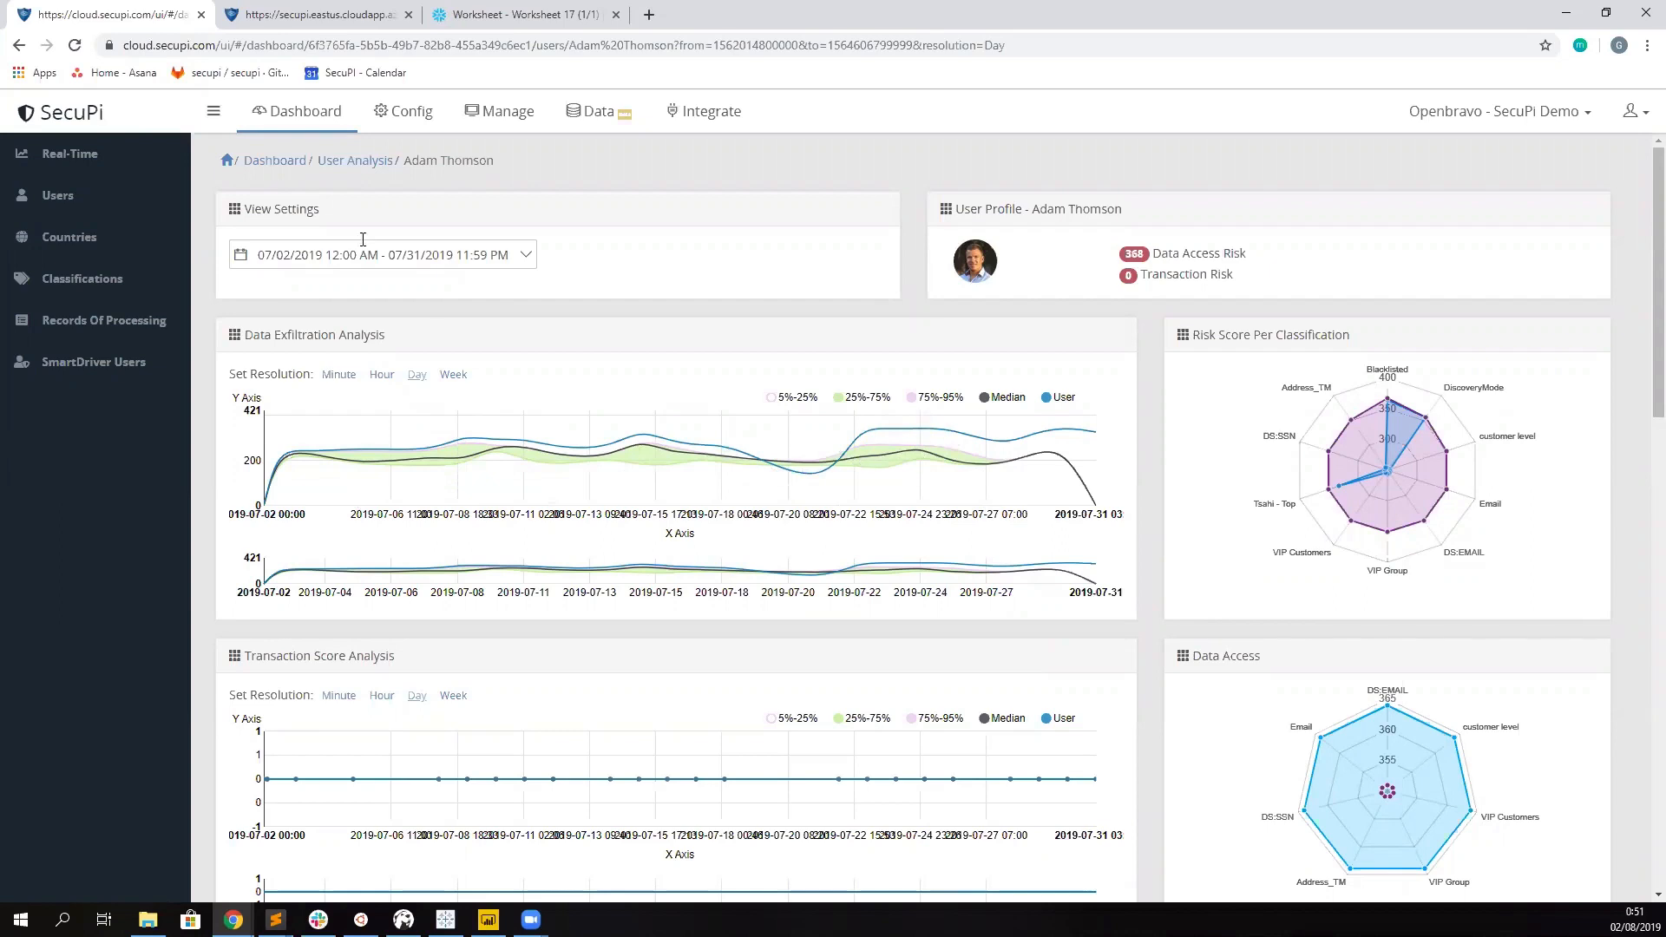
- Switch to the snowflake-gw configuration, enable the Right to be forgotten rule under Data Request and save it
{"action": "left_click", "coordinate": [345, 17]}
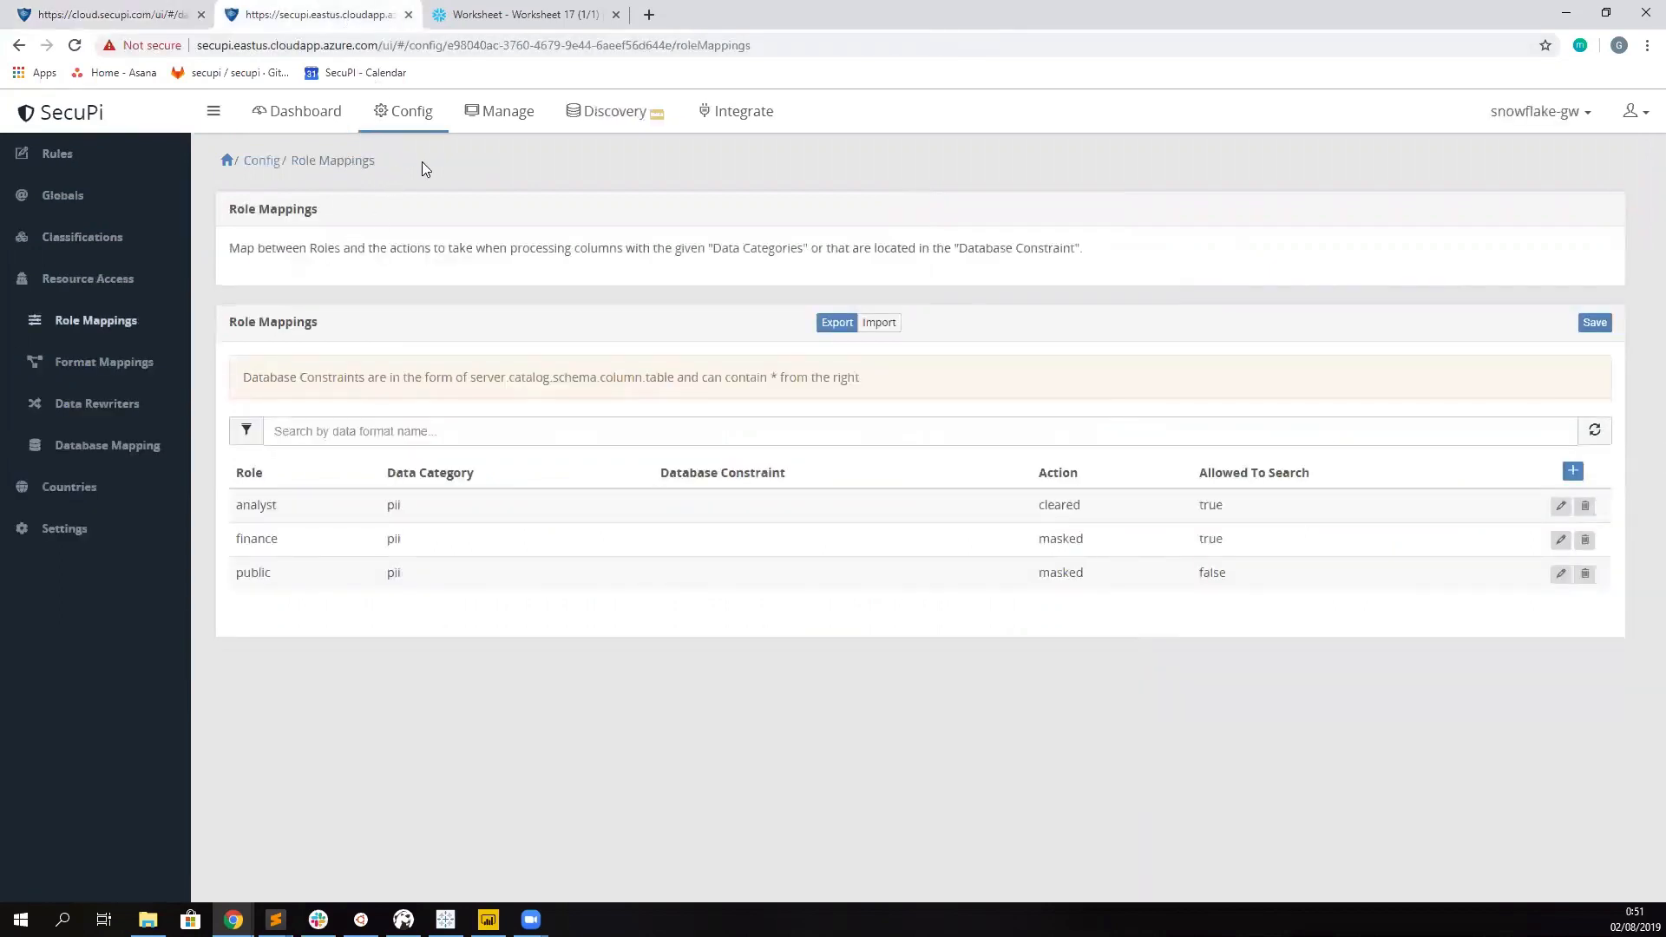
{"action": "left_click", "coordinate": [412, 117]}
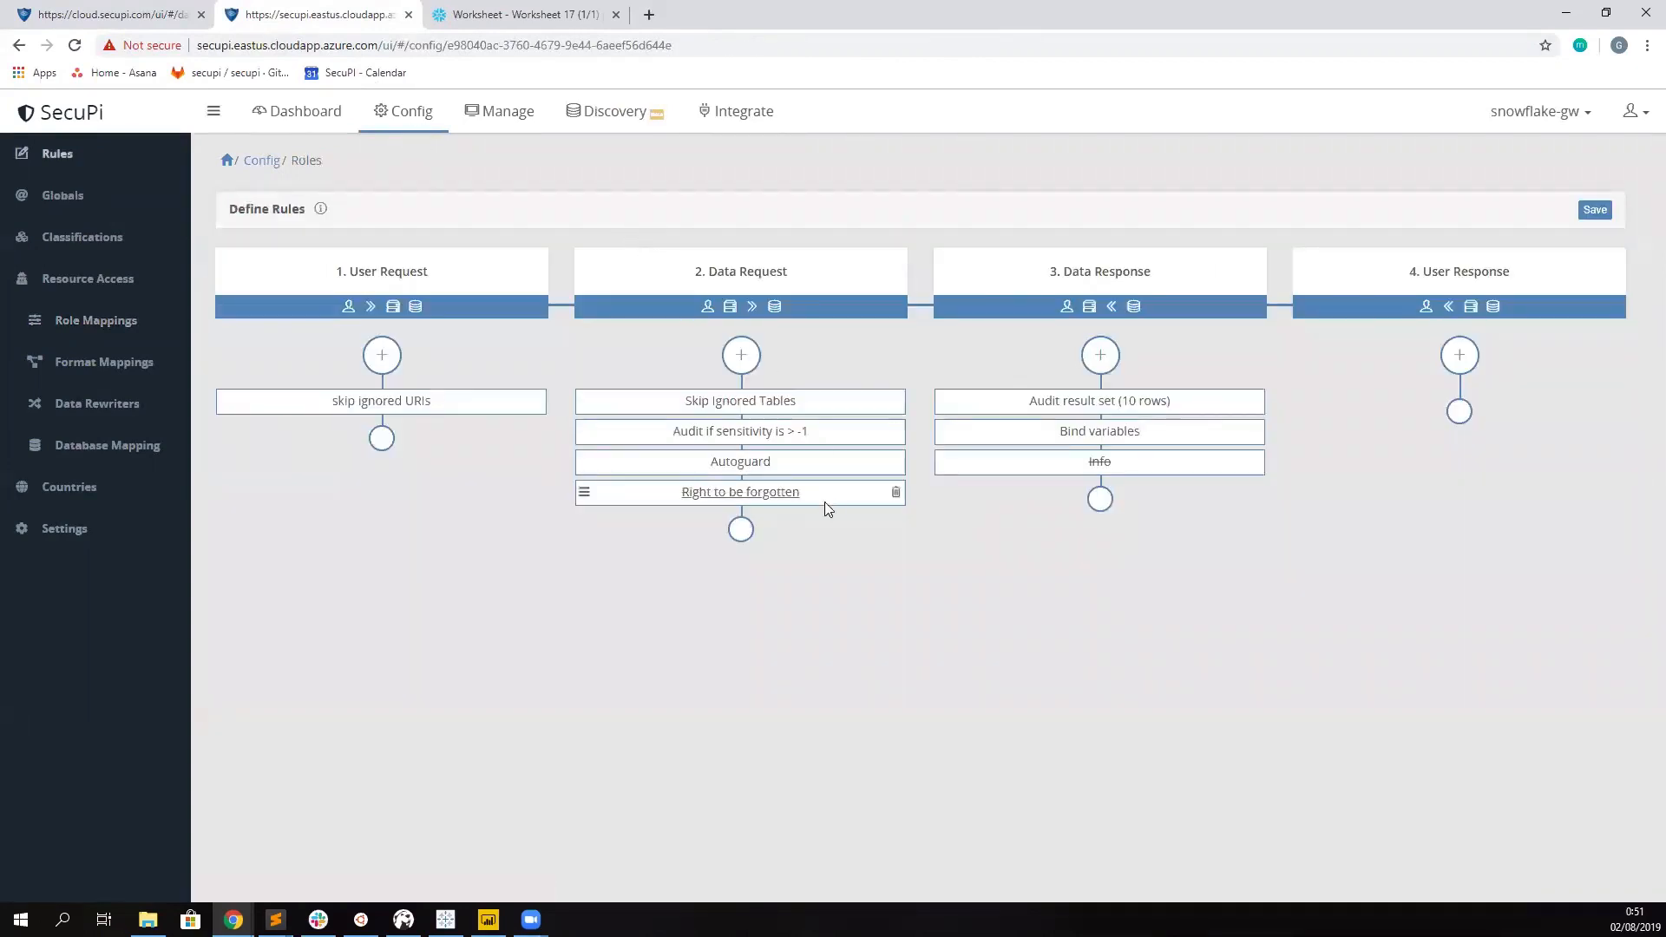
{"action": "left_click", "coordinate": [770, 502]}
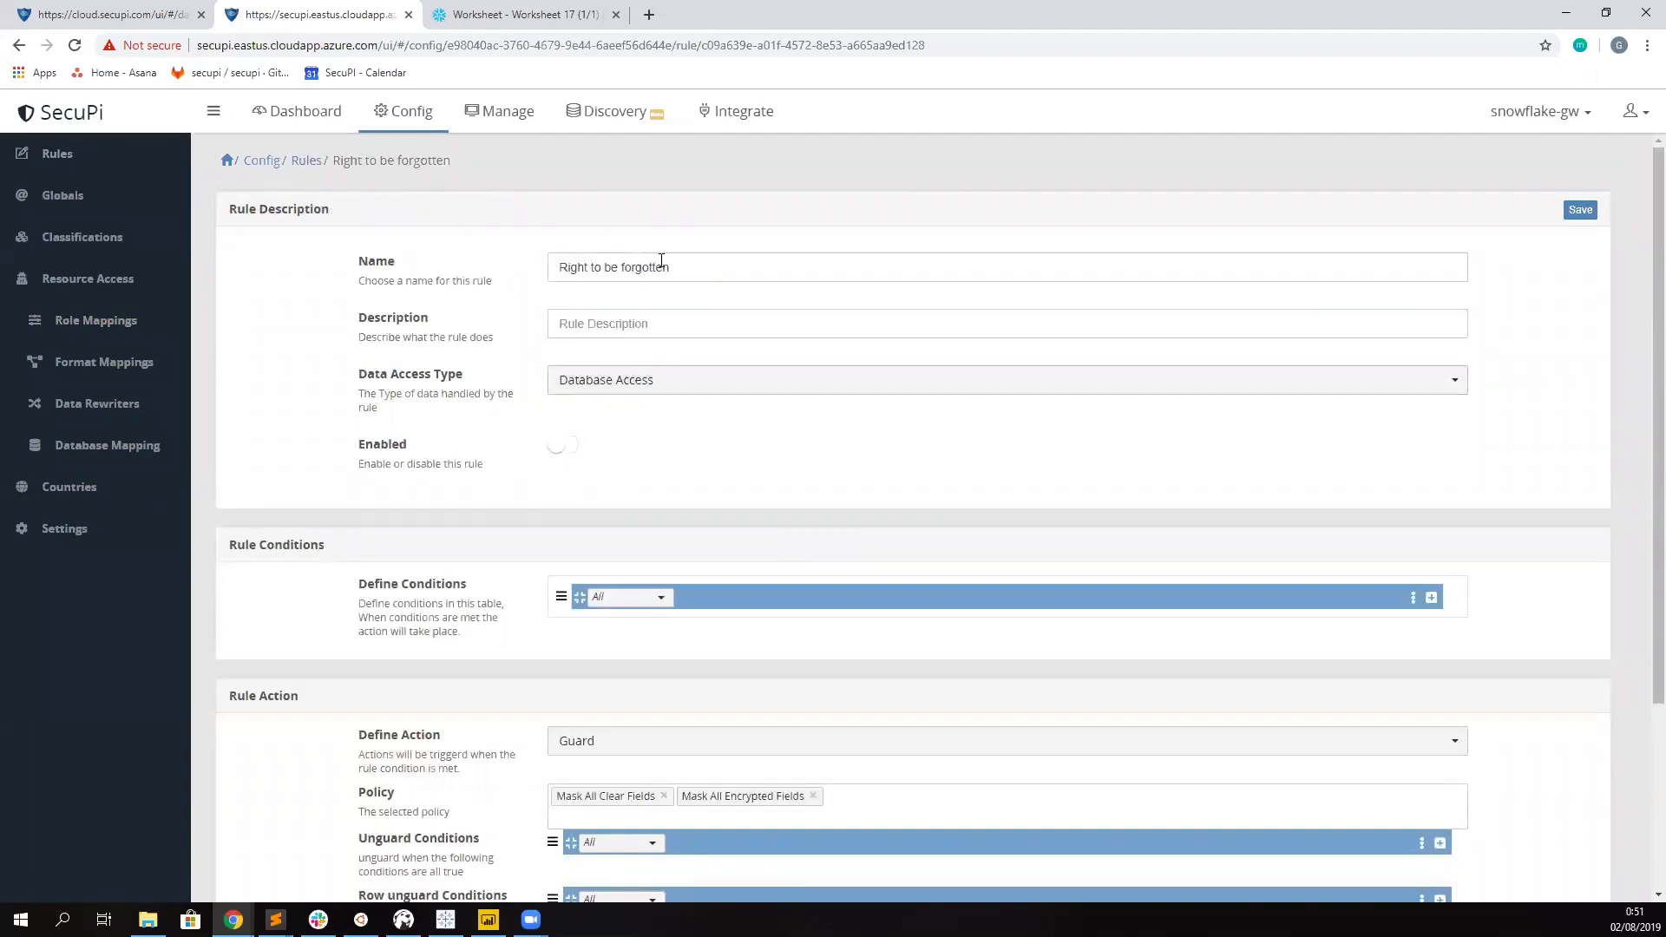
{"action": "left_click", "coordinate": [562, 452]}
{"action": "left_click", "coordinate": [1572, 211]}
- Switch to DBeaver, refresh the CUSTOMERS_CLEAR data and examine the first four rows across the ID to SSN columns
{"action": "left_click", "coordinate": [403, 920]}
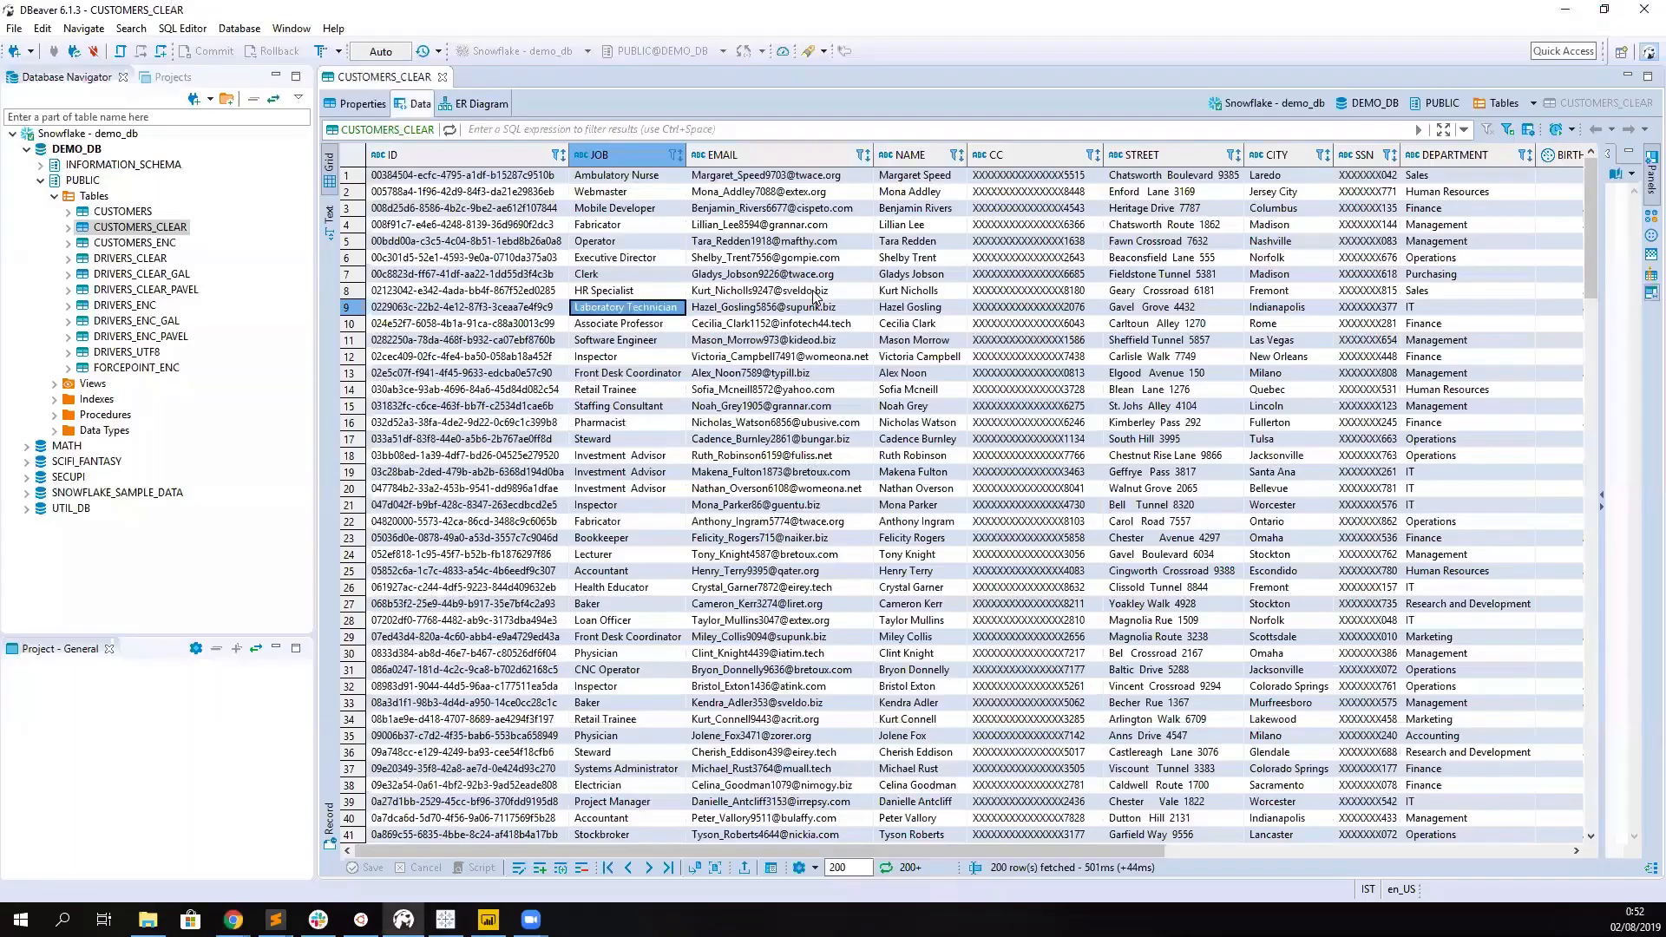
{"action": "left_click", "coordinate": [814, 295]}
{"action": "key", "text": "F5"}
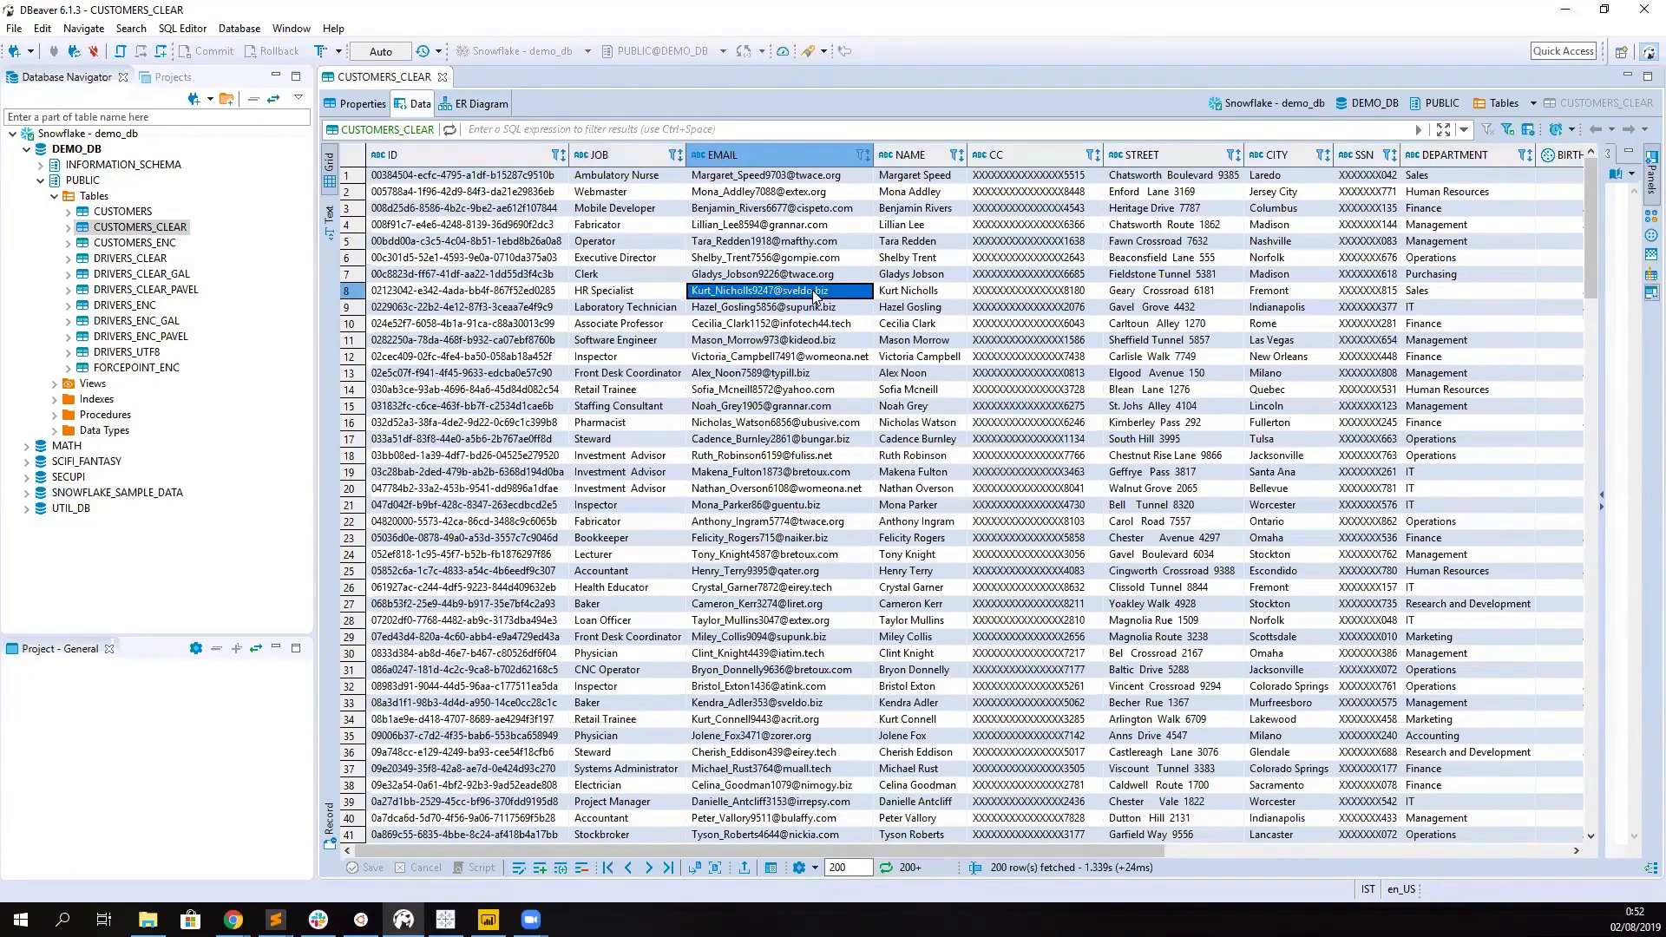
{"action": "key", "text": "F5"}
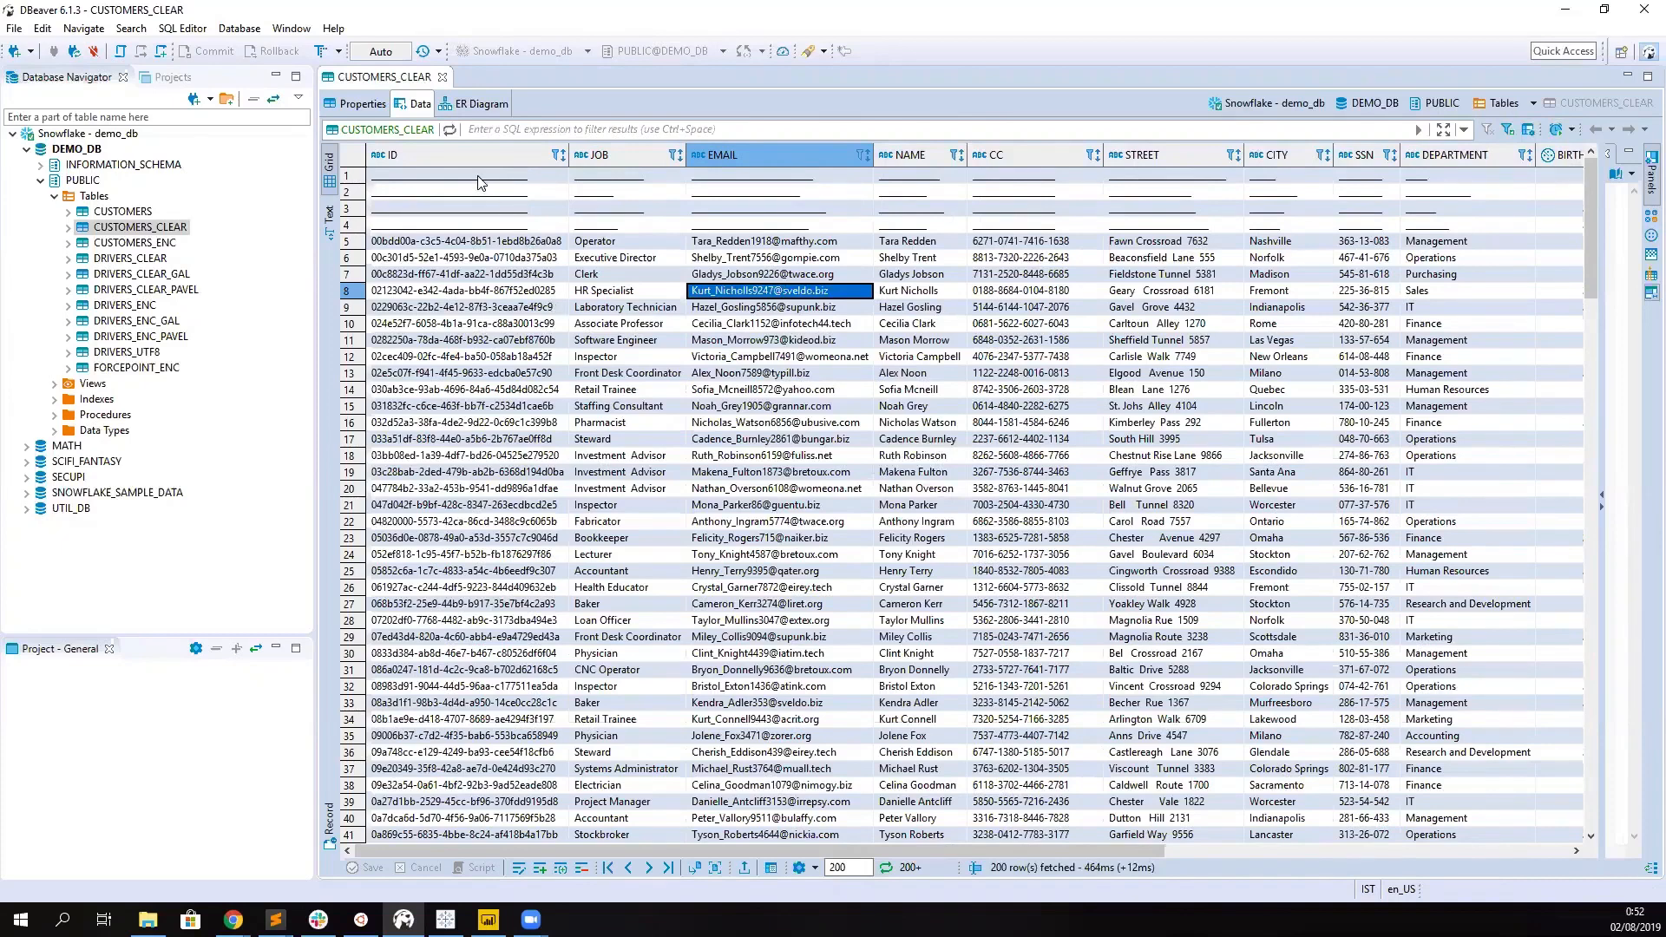
{"action": "left_click_drag", "start_coordinate": [479, 181], "coordinate": [483, 192]}
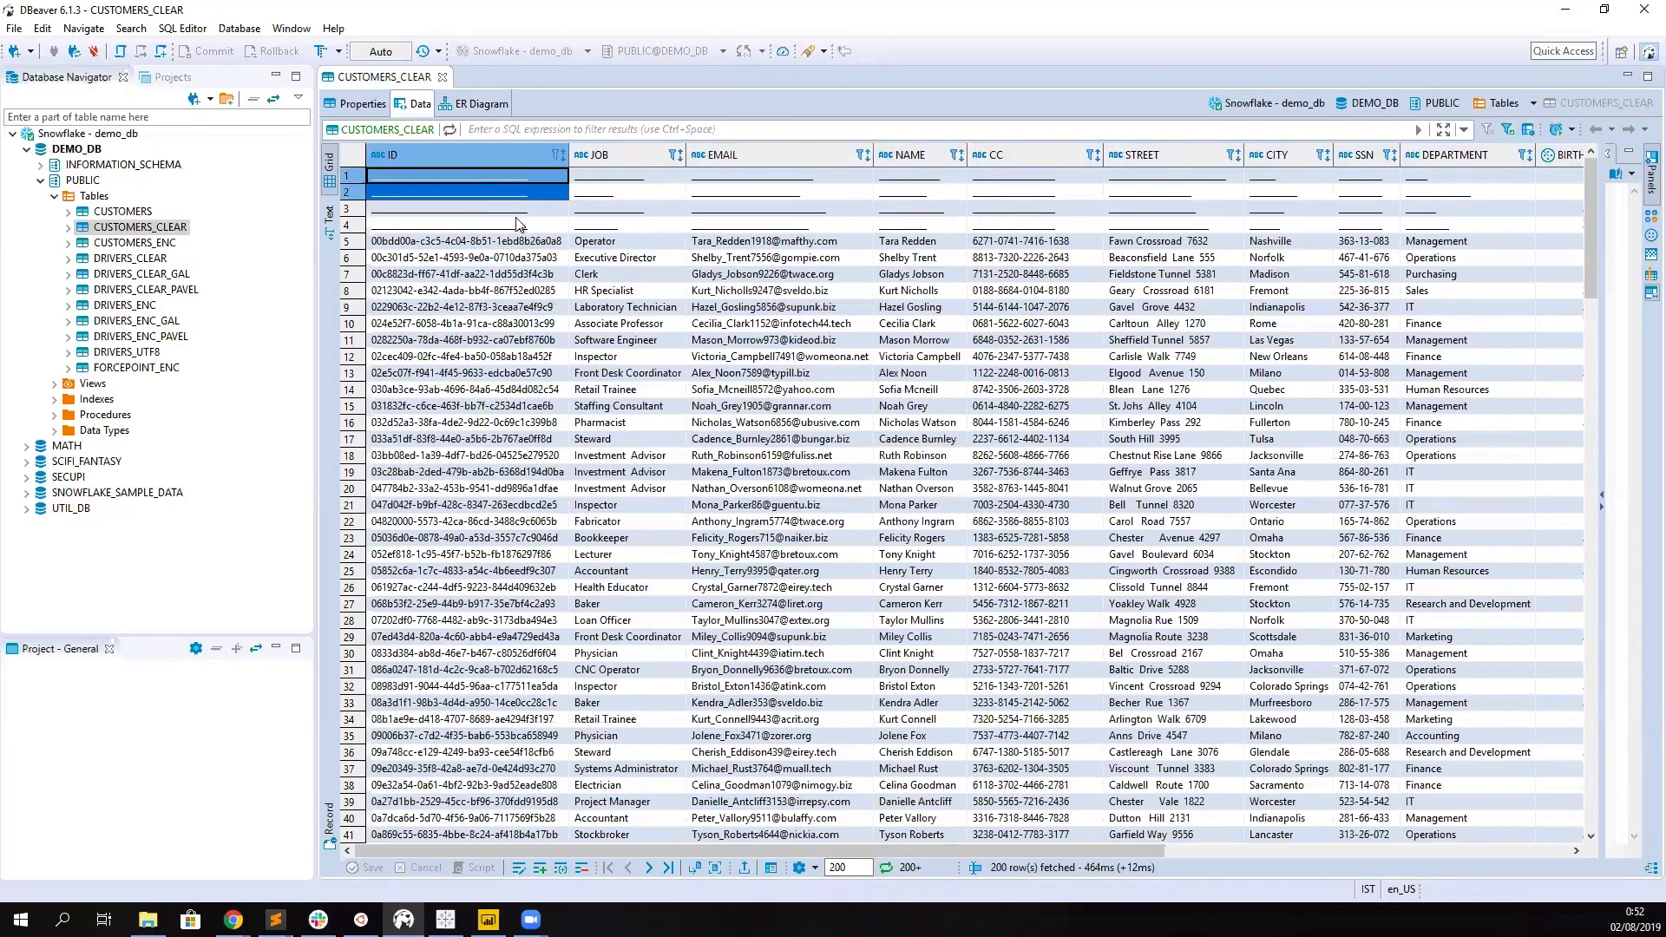
{"action": "left_click", "coordinate": [1373, 224]}
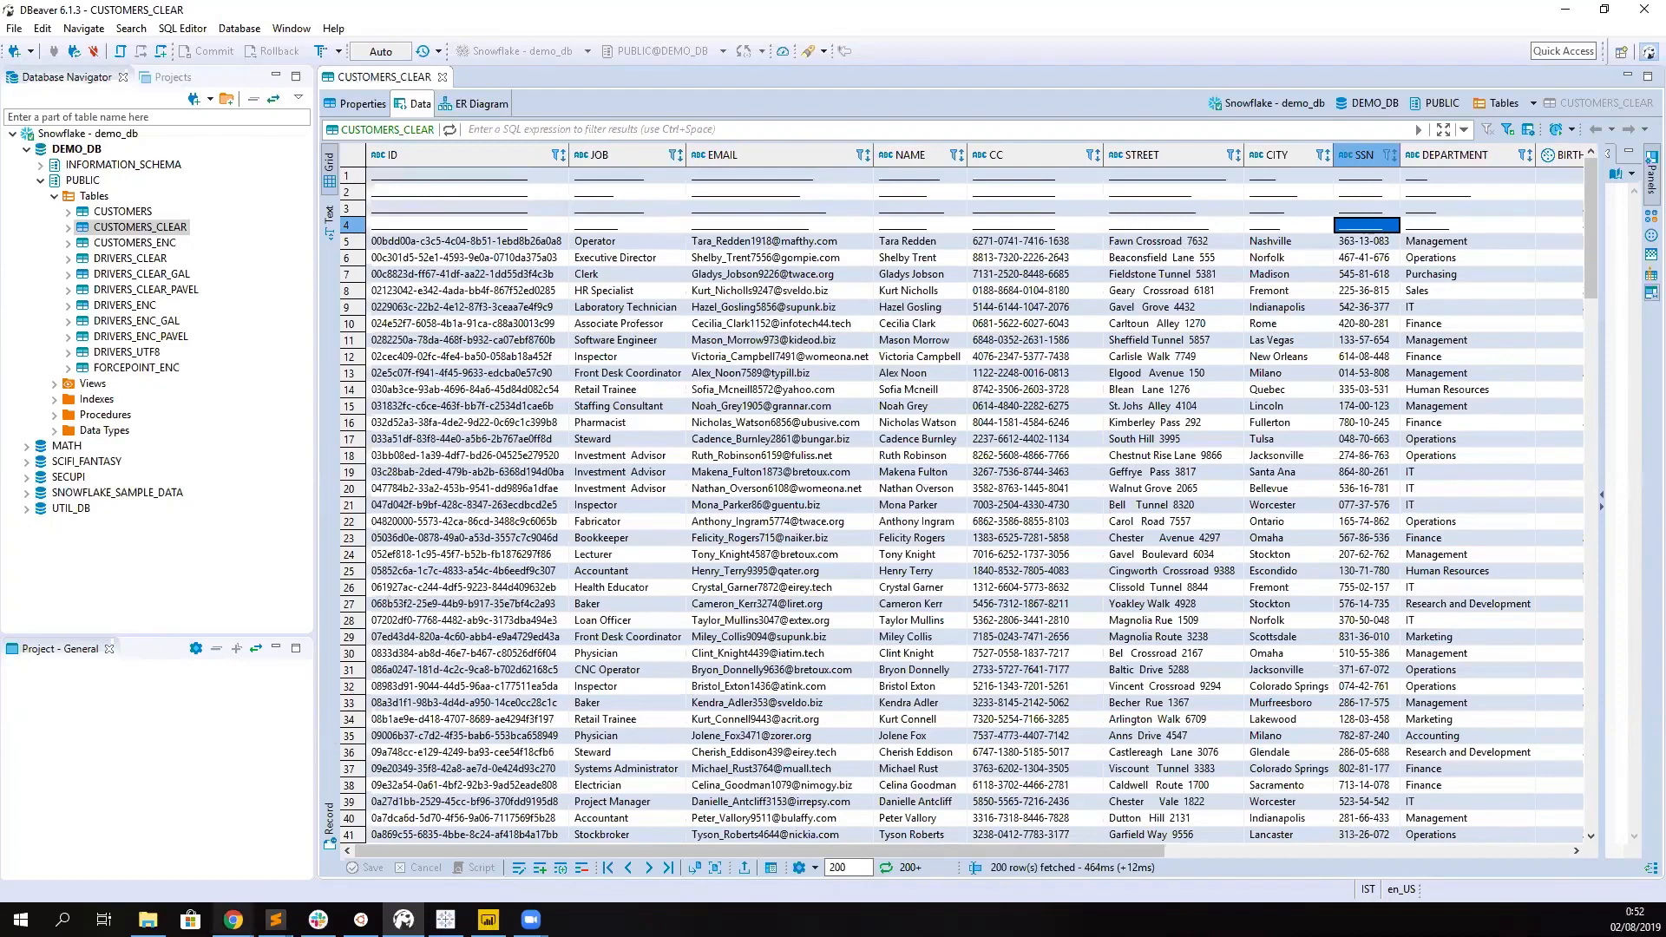
- Switch to Snowflake's Worksheet 17, remove the where clause from the query and run select * from customers_enc;
{"action": "left_click", "coordinate": [233, 920]}
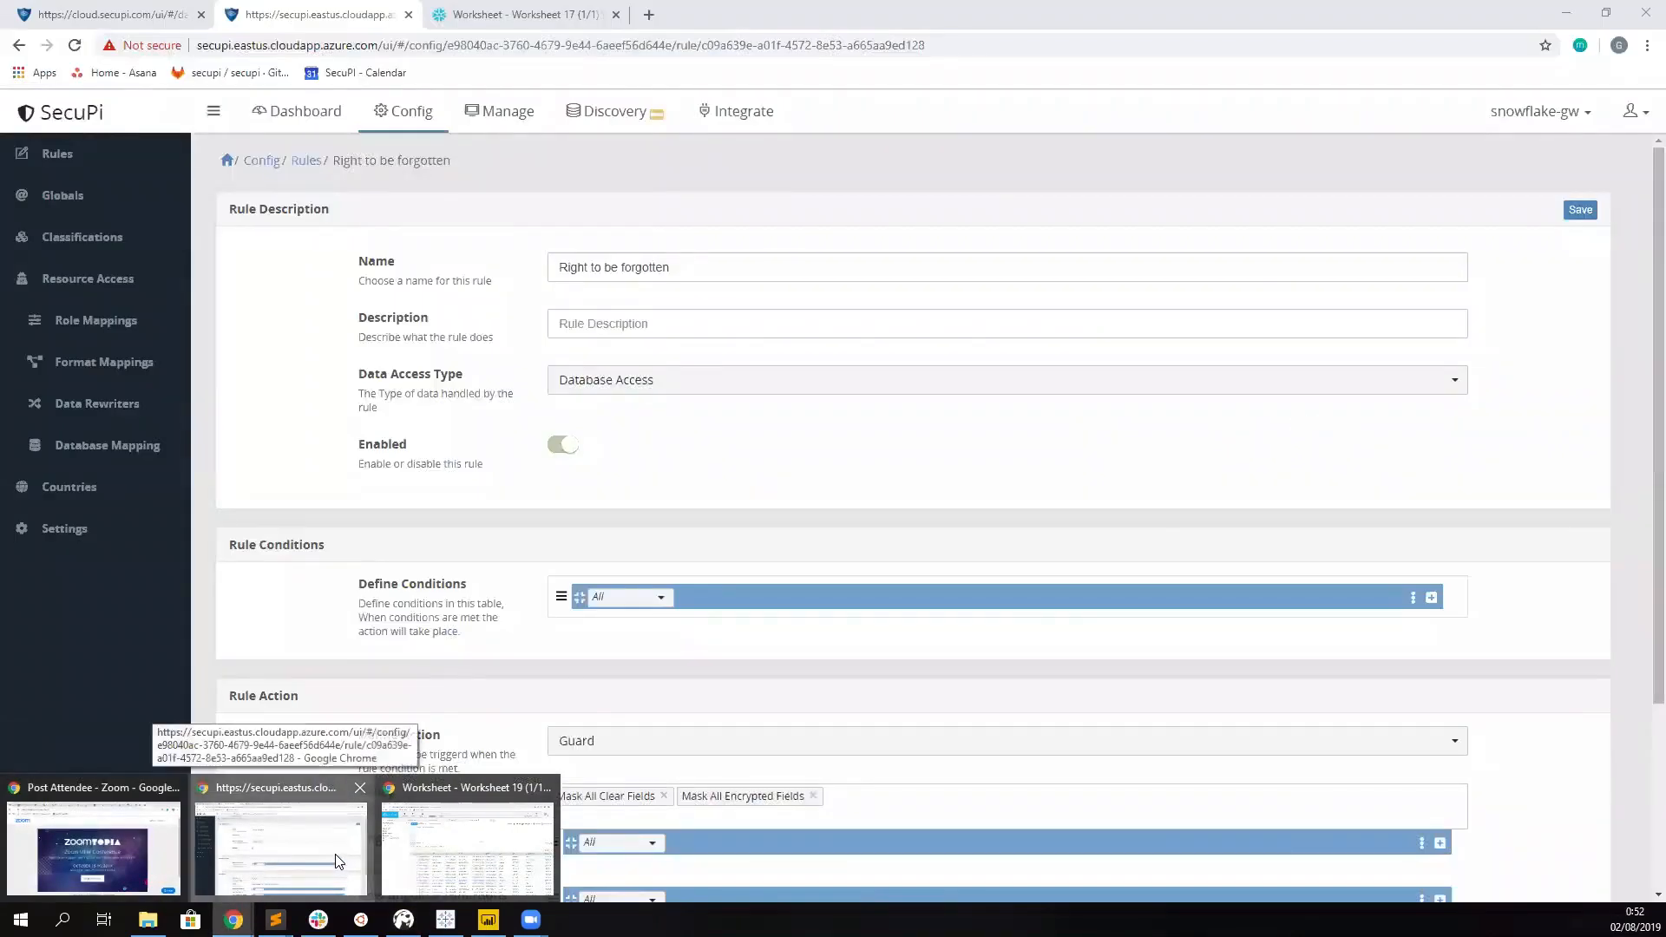
{"action": "left_click", "coordinate": [291, 838]}
{"action": "left_click", "coordinate": [490, 18]}
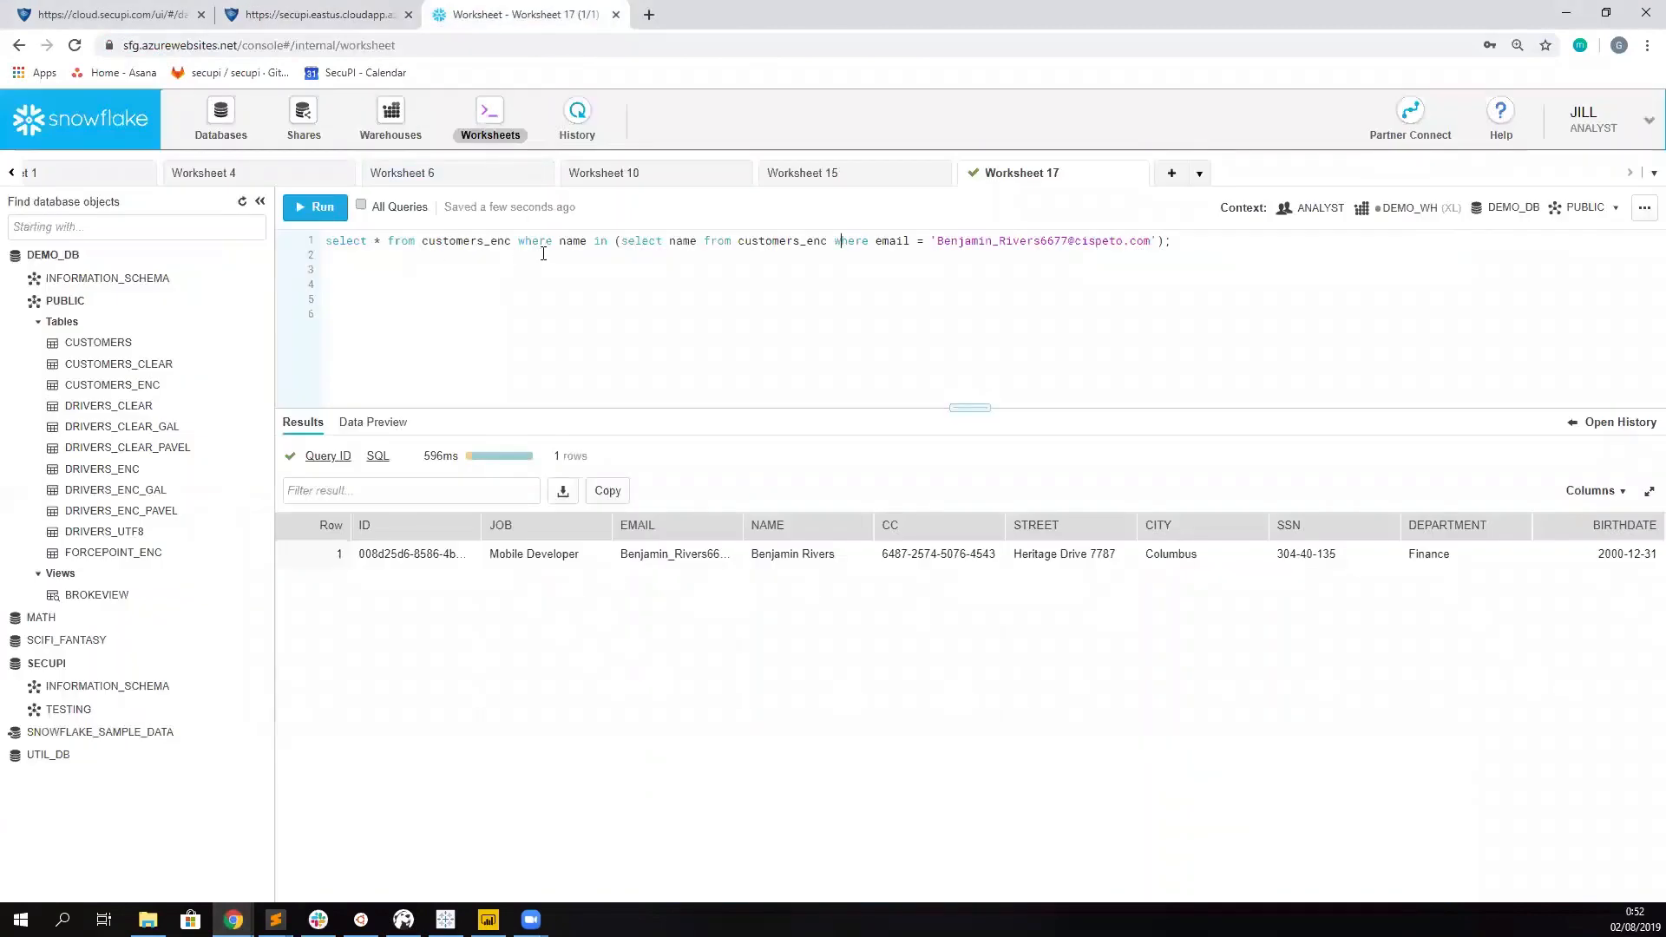
{"action": "left_click", "coordinate": [519, 240]}
{"action": "key", "text": "shift+End"}
{"action": "key", "text": "Delete"}
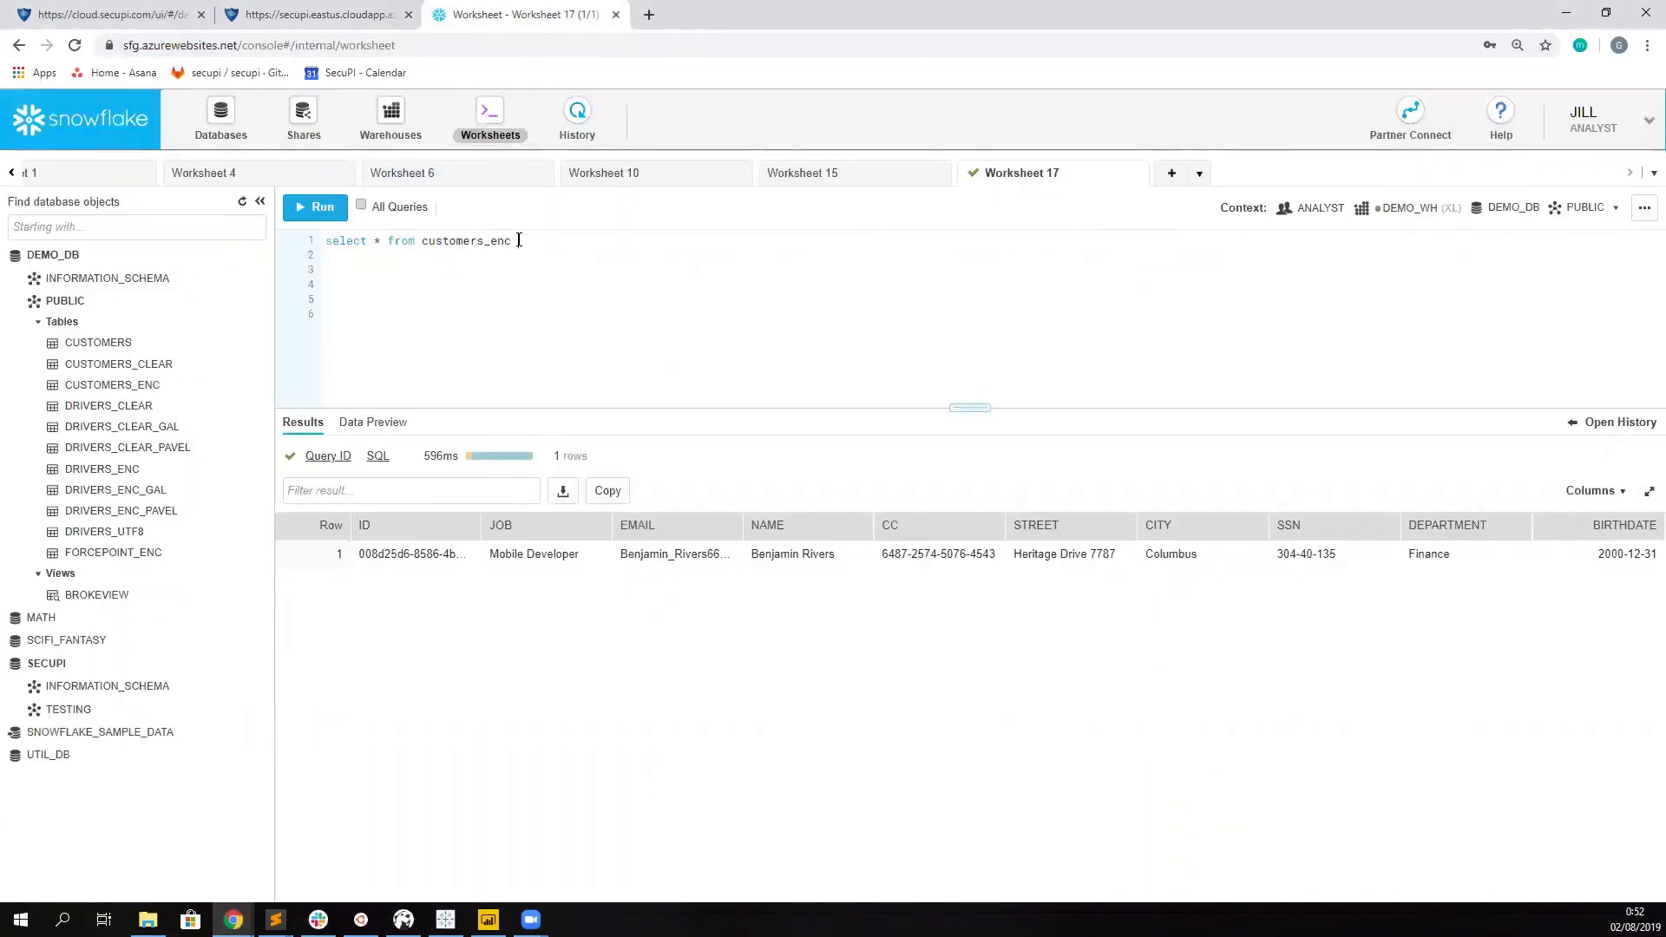
{"action": "key", "text": "ctrl+Return"}
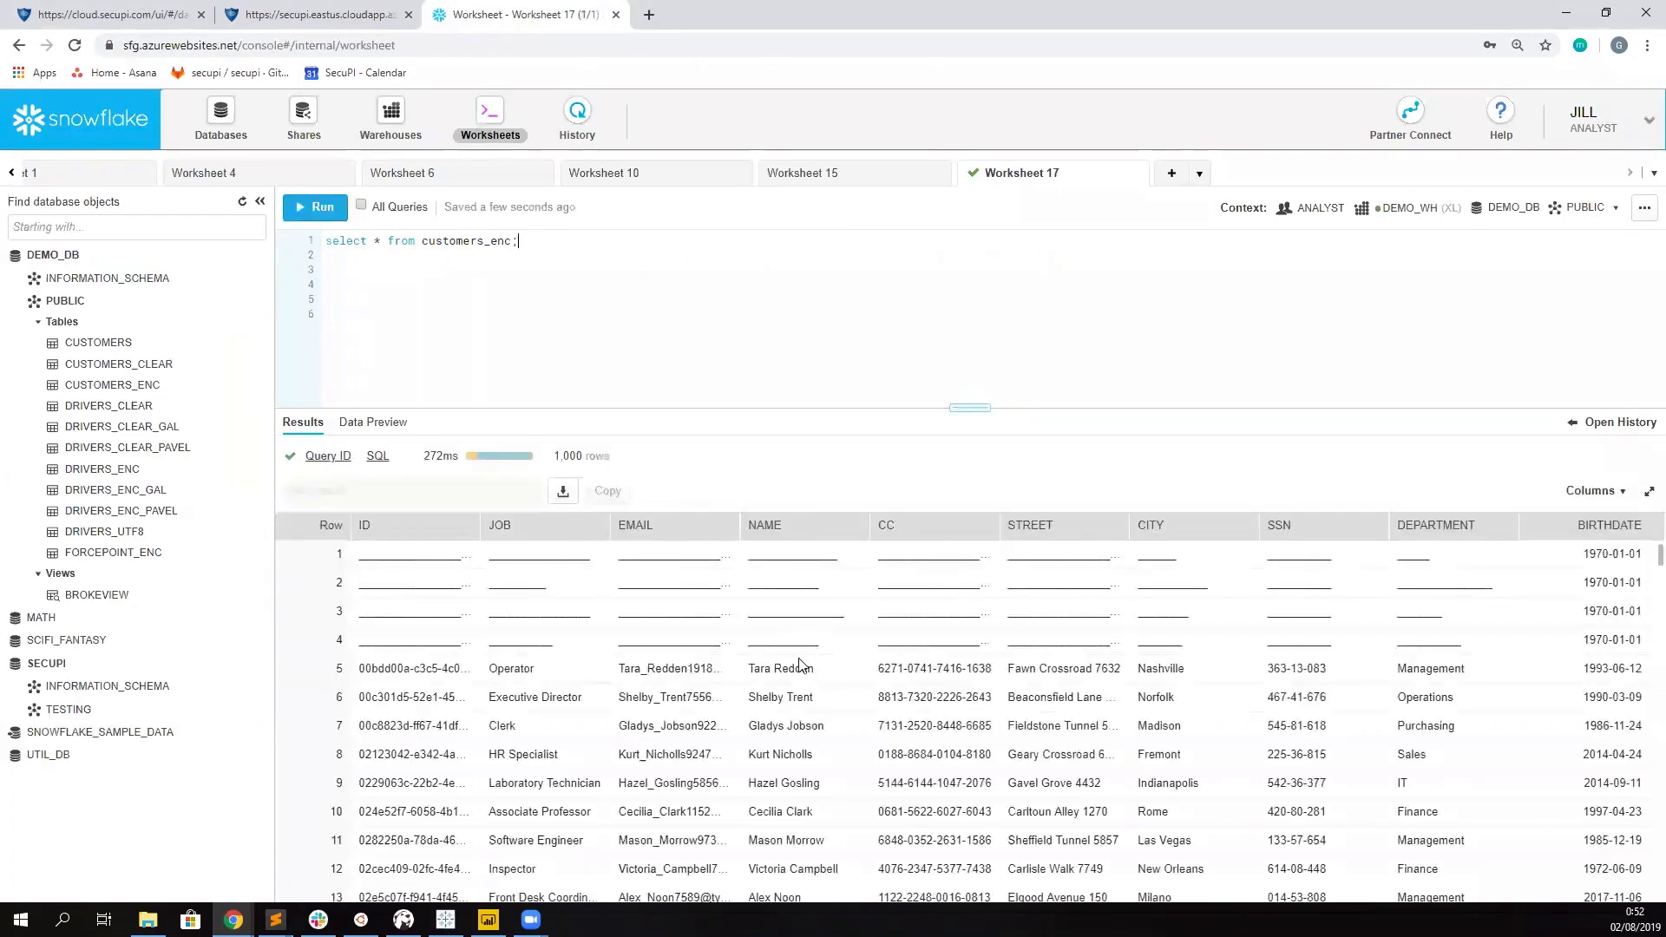
- Change the queried table to customers_clear and run the query
{"action": "left_click_drag", "start_coordinate": [491, 241], "coordinate": [514, 240]}
{"action": "type", "text": "clear"}
{"action": "key", "text": "ctrl+Return"}
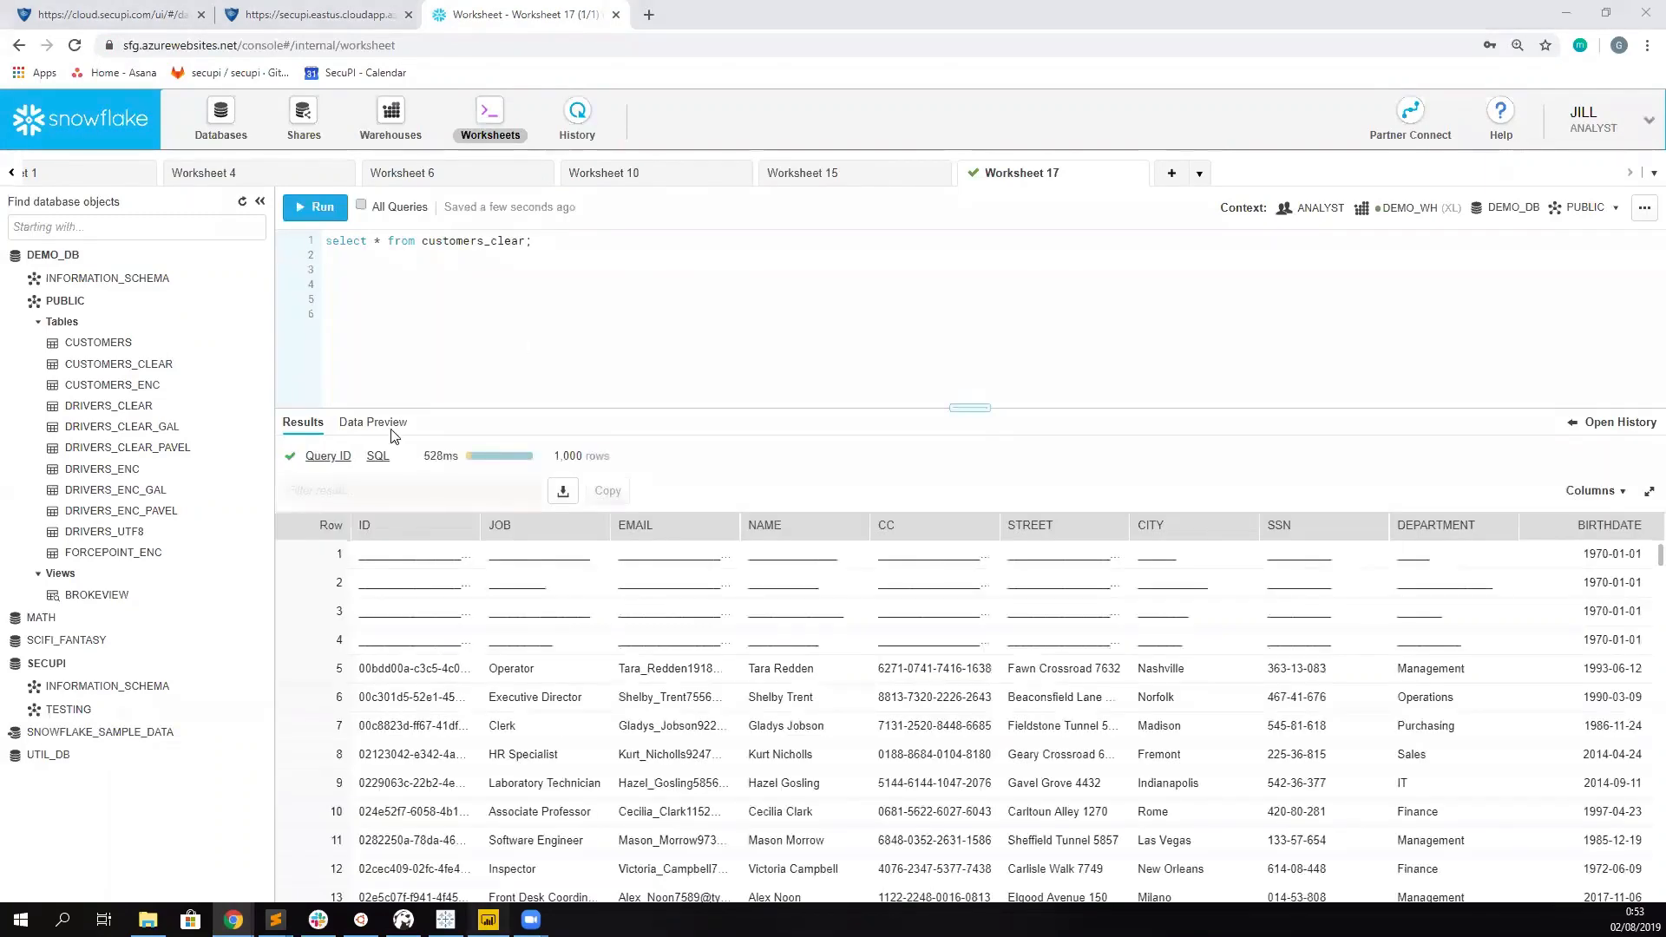
- Switch to the demo report in Power BI Desktop and refresh its customer data
{"action": "key", "text": "alt+Tab"}
{"action": "left_click", "coordinate": [335, 82]}
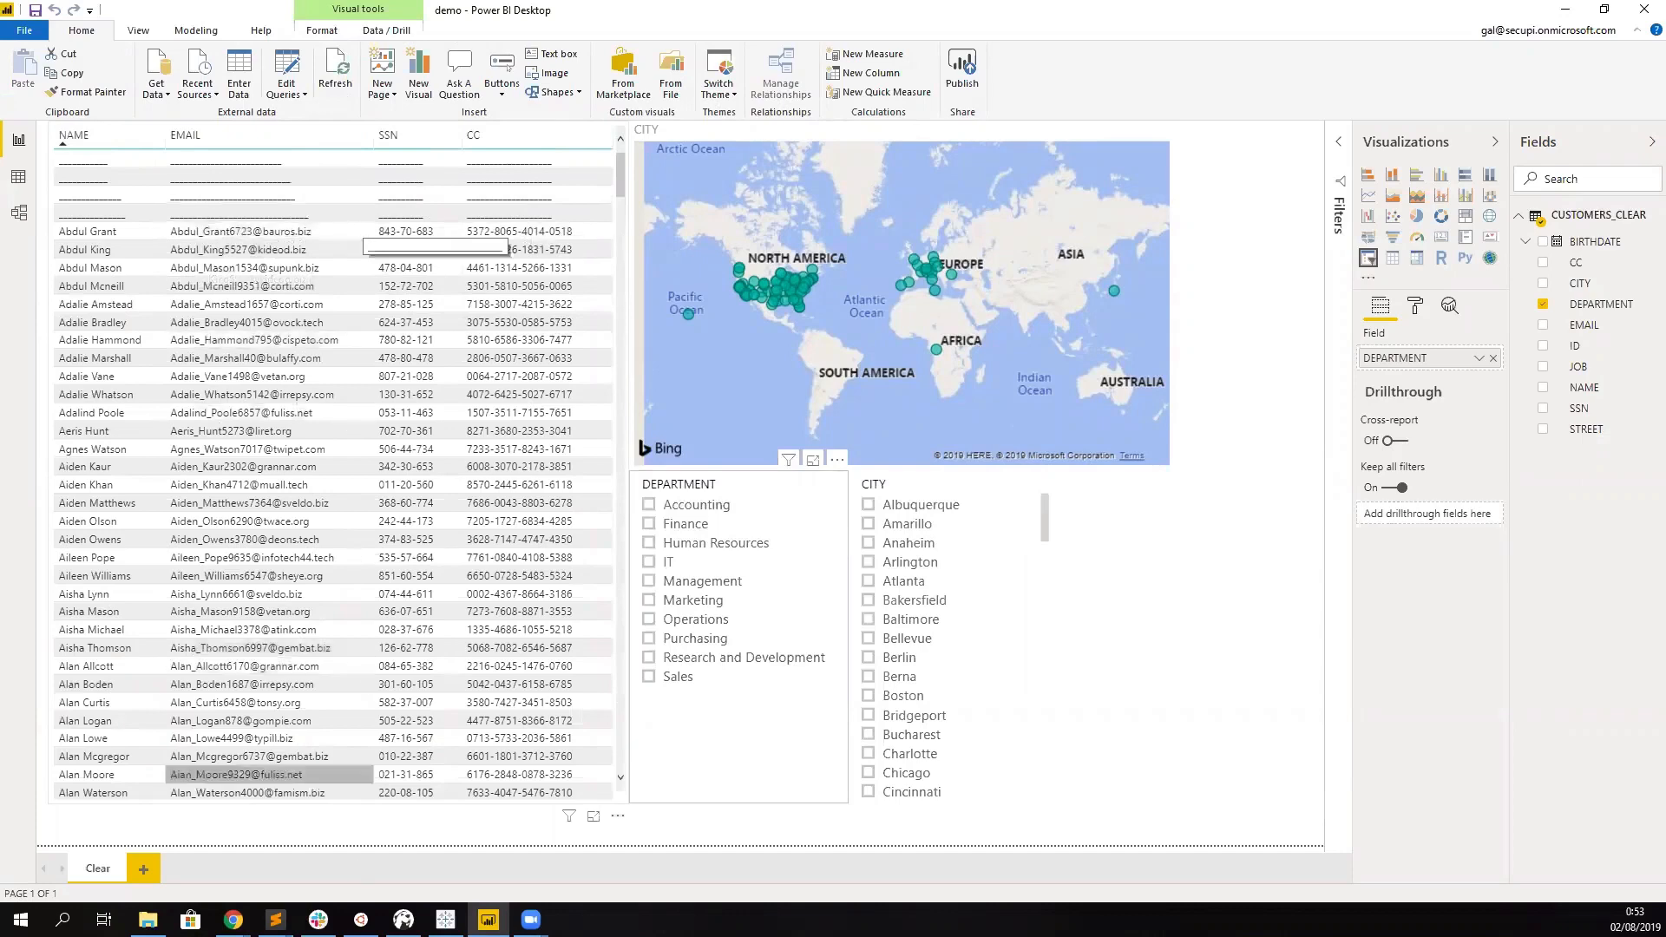
{"action": "mouse_move", "coordinate": [233, 920]}
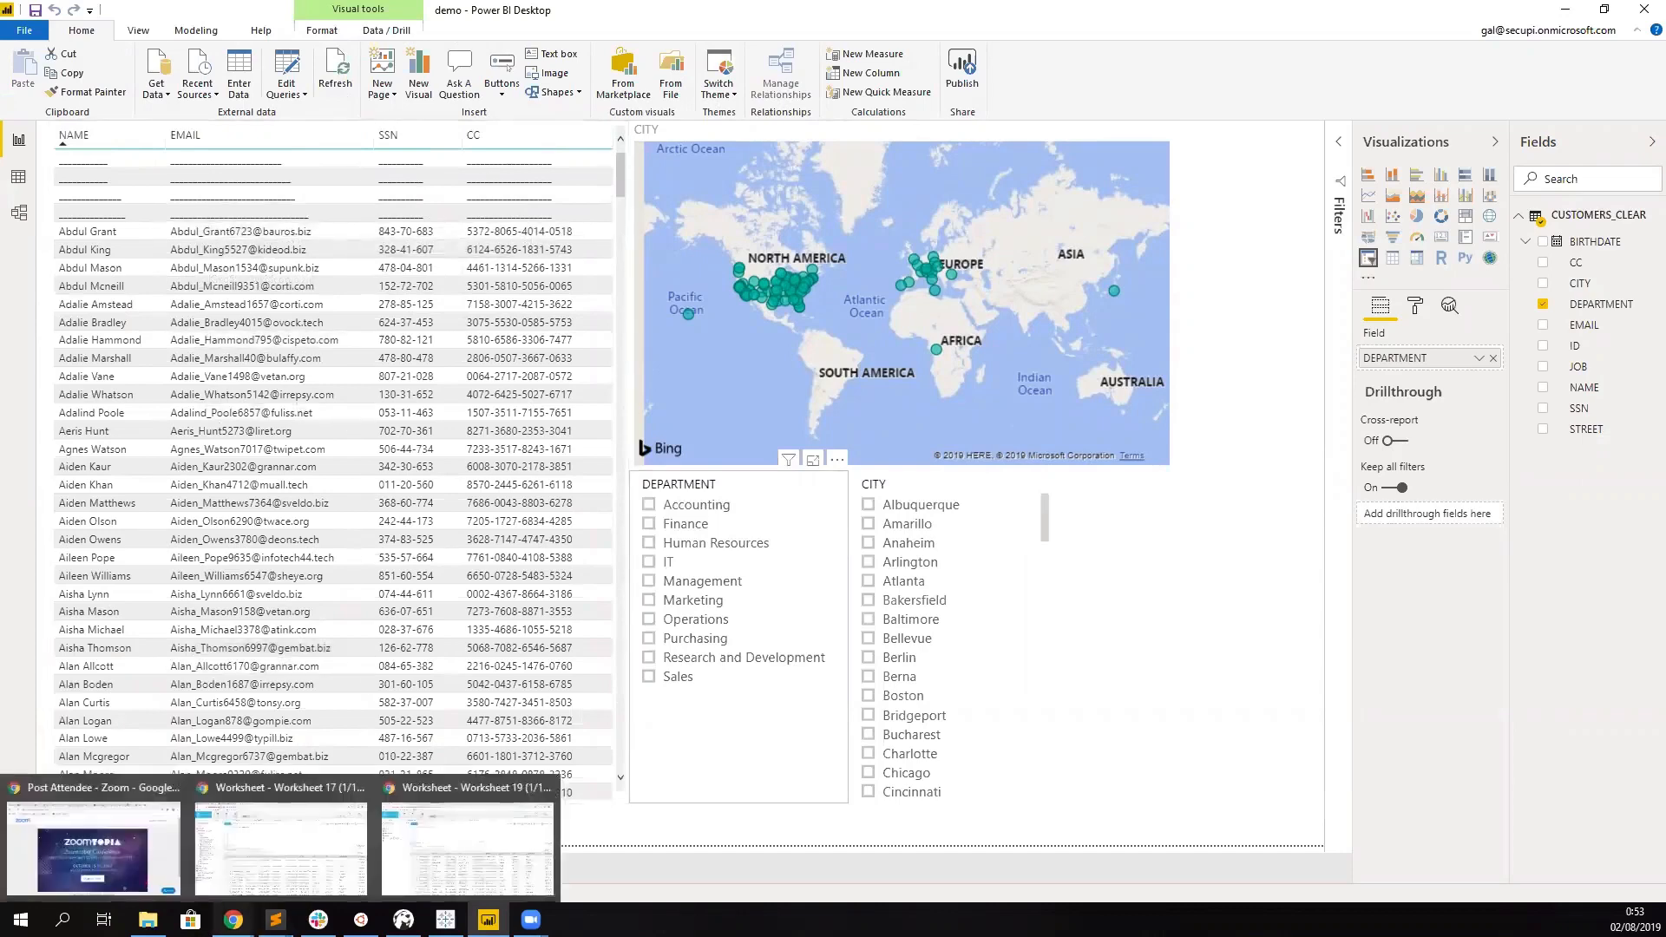